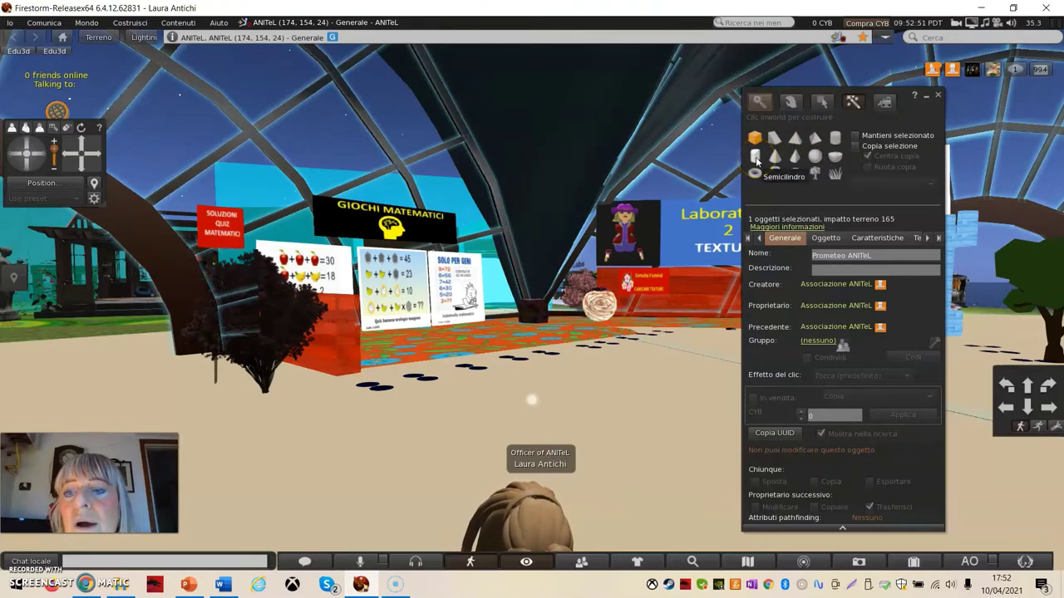
{"action": "left_click", "coordinate": [757, 159]}
{"action": "left_click", "coordinate": [796, 161]}
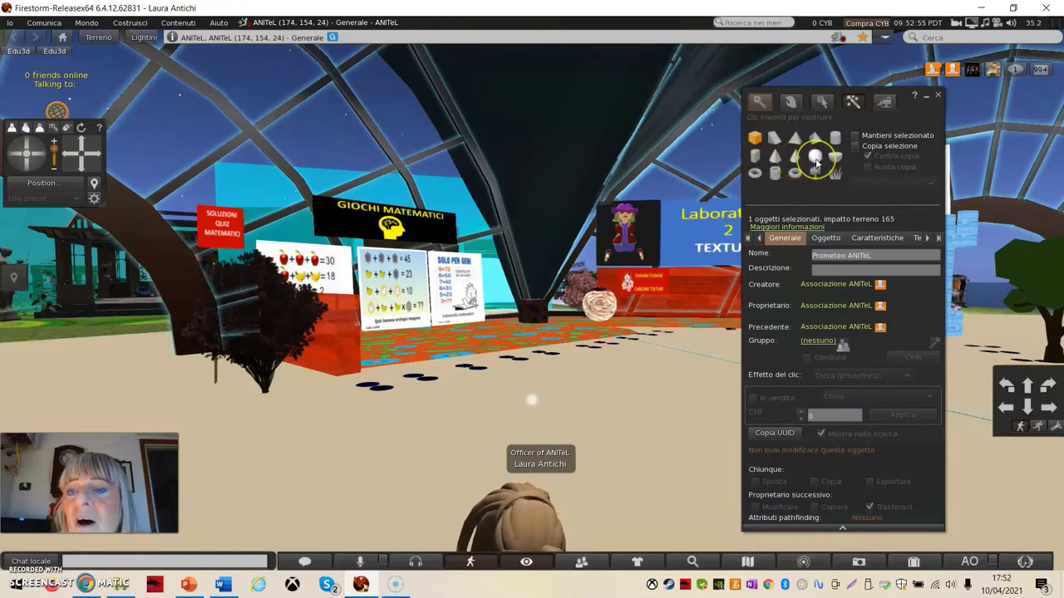
{"action": "left_click", "coordinate": [834, 160]}
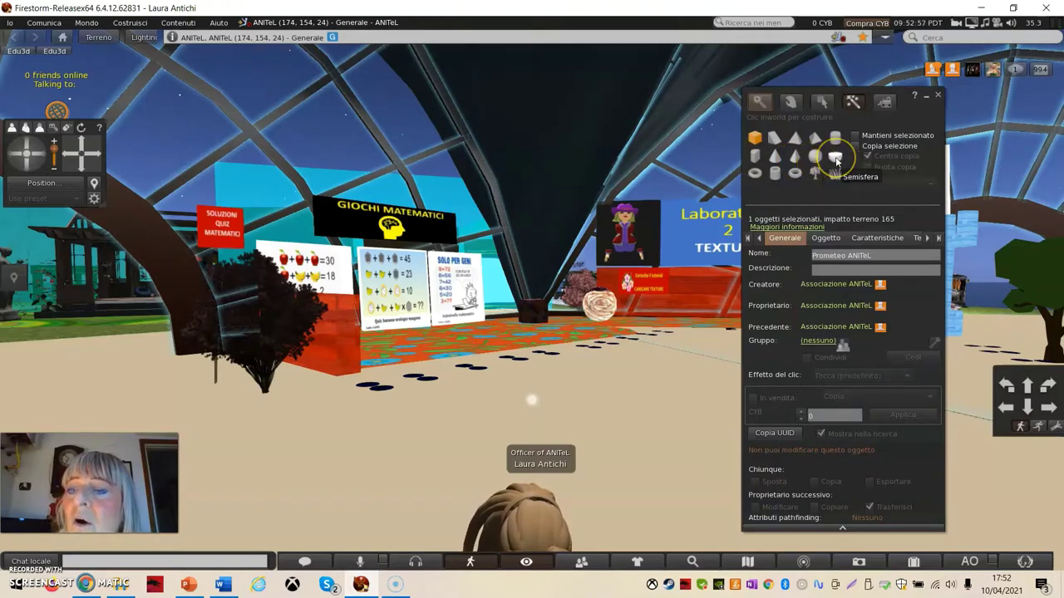
{"action": "left_click", "coordinate": [755, 174]}
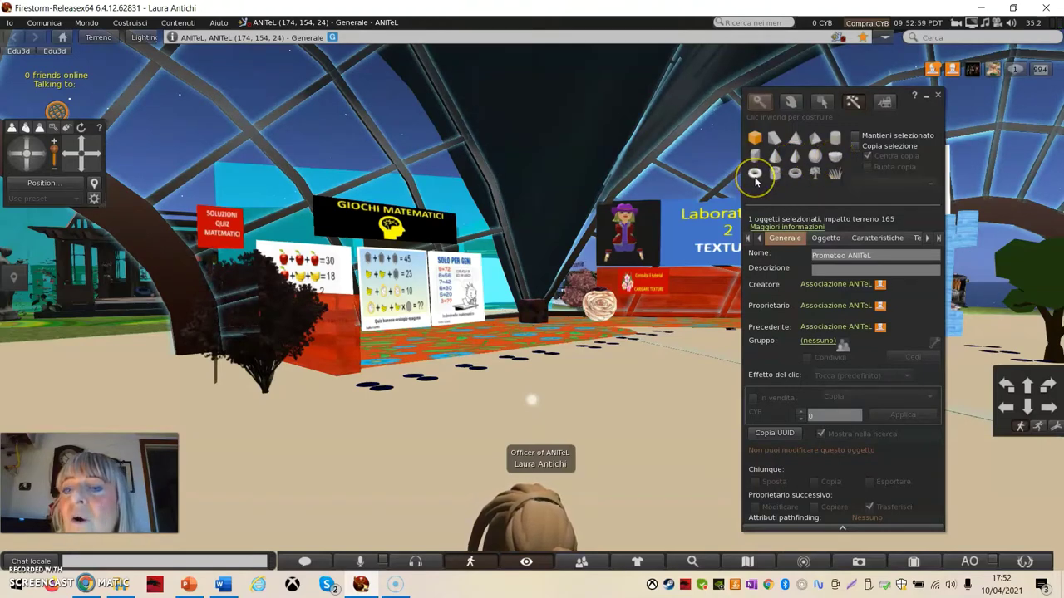
{"action": "left_click", "coordinate": [775, 175]}
{"action": "left_click", "coordinate": [794, 174]}
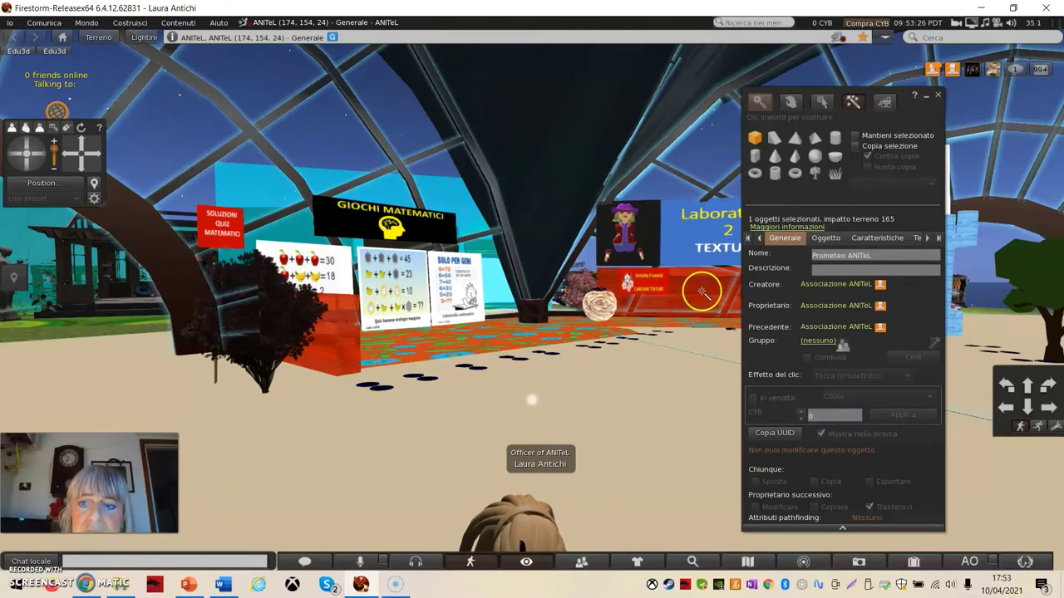
Step: Create a cube on the sand in front of the avatar and stretch it to several times its original size
{"action": "left_click", "coordinate": [755, 139]}
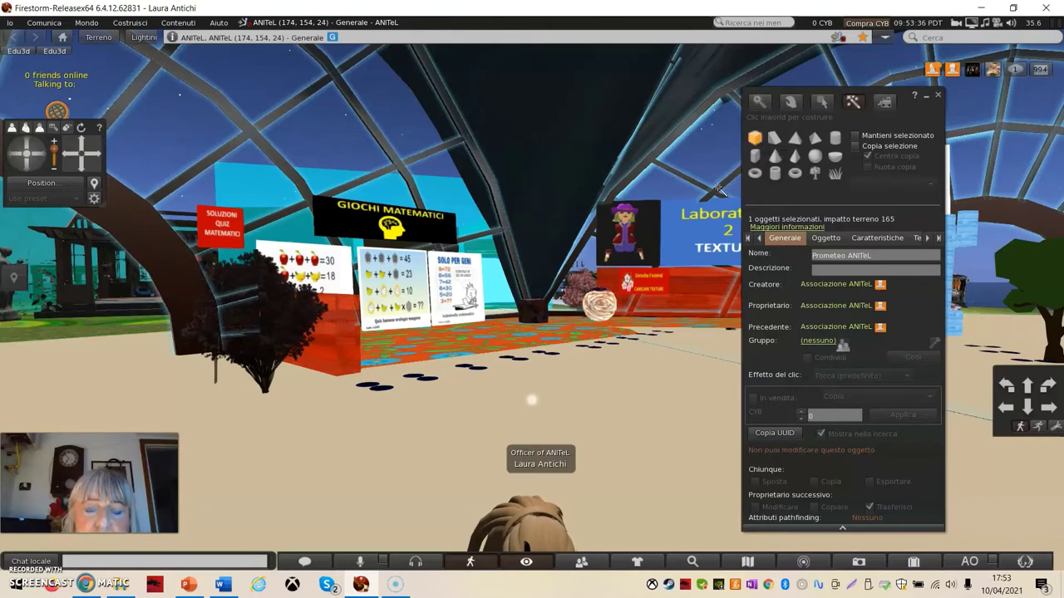
{"action": "left_click", "coordinate": [595, 403]}
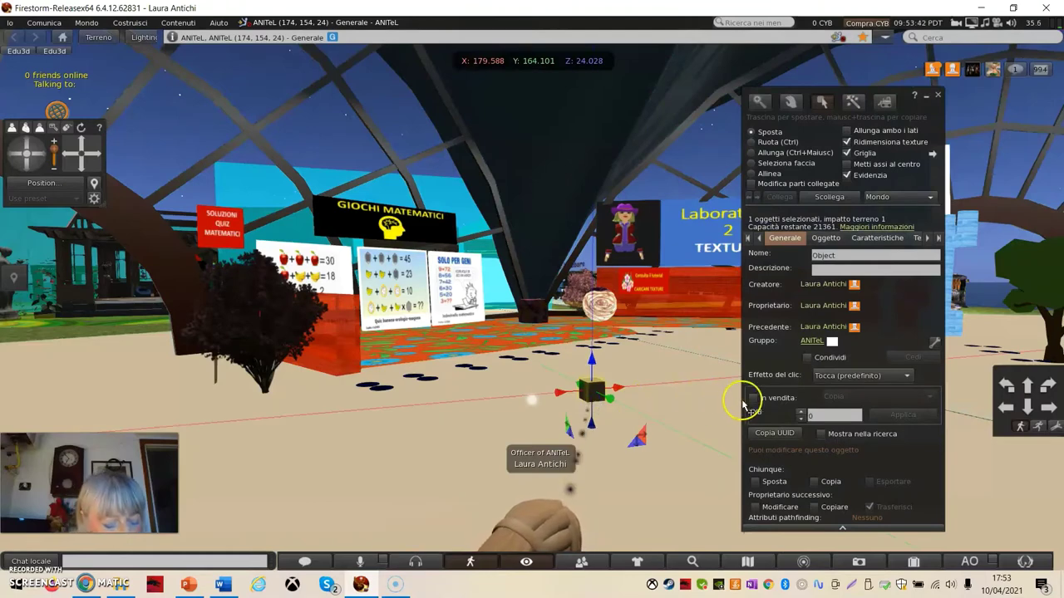
{"action": "left_click_drag", "start_coordinate": [605, 385], "coordinate": [662, 339], "text": "ctrl+shift"}
{"action": "left_click", "coordinate": [640, 376]}
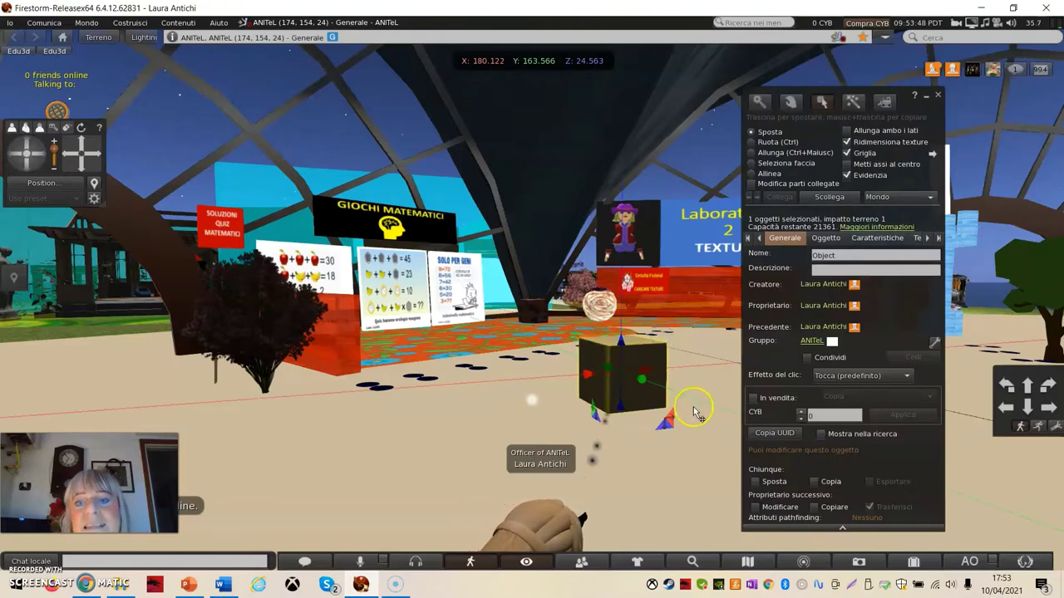
Step: Name the cube "tutorial" and give it the description "questa una prova"
{"action": "left_click", "coordinate": [834, 256]}
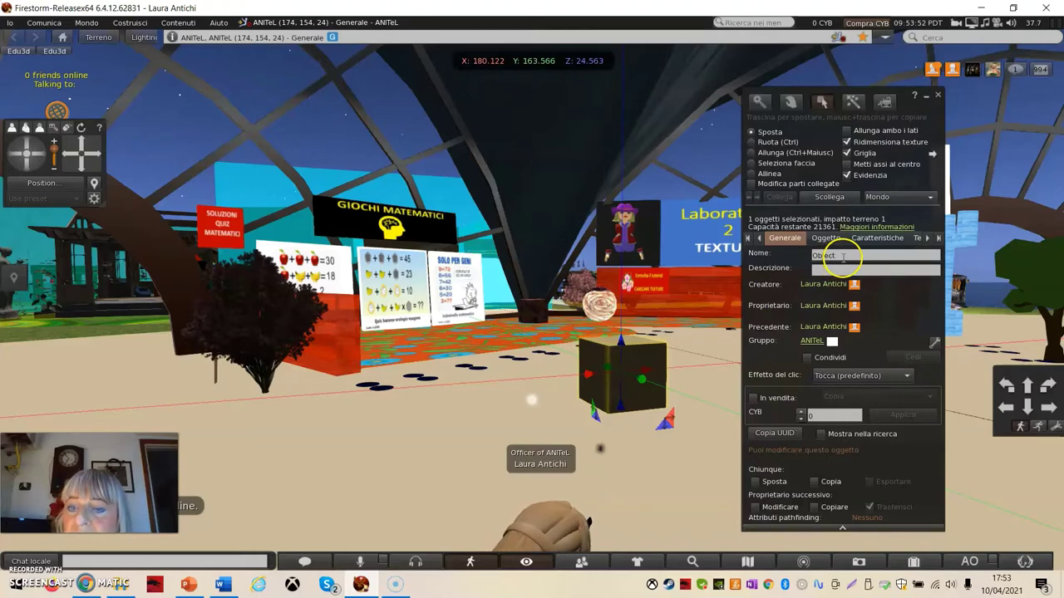
{"action": "double_click", "coordinate": [843, 255]}
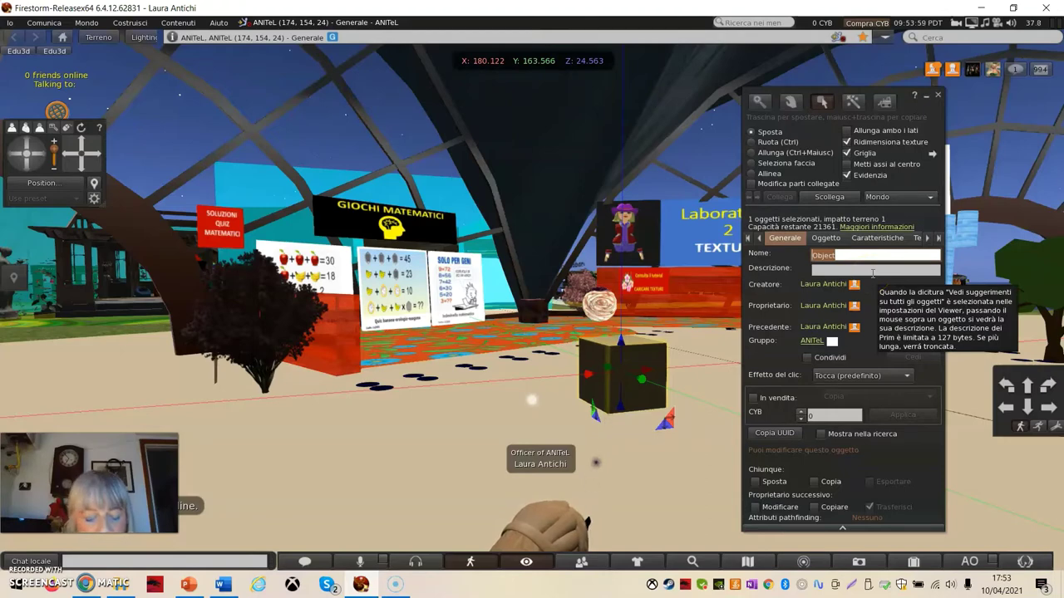
{"action": "type", "text": "tutorial"}
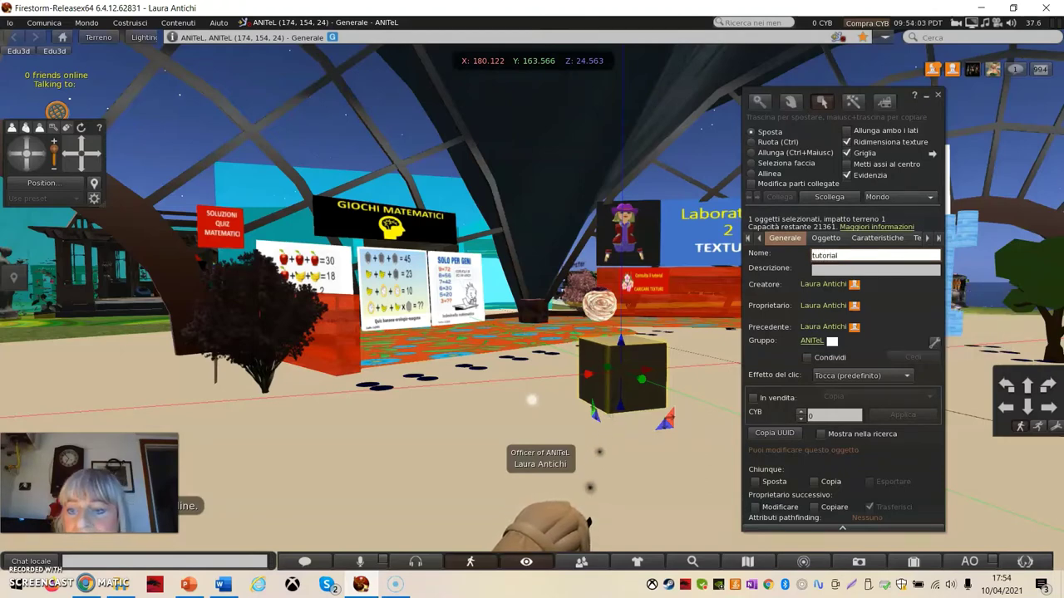
{"action": "left_click", "coordinate": [833, 270]}
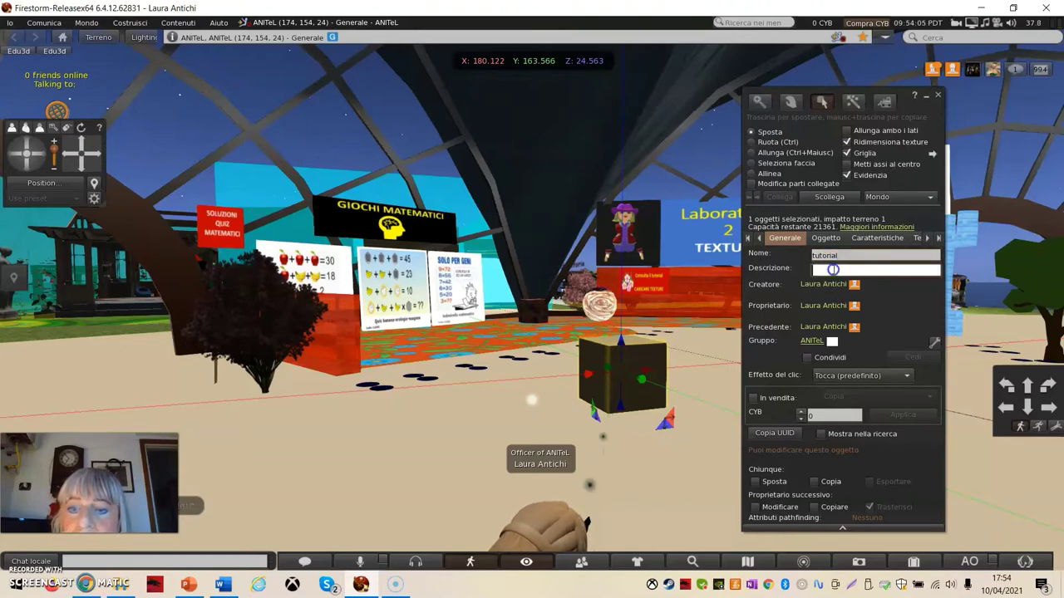
{"action": "type", "text": "questa  una prova"}
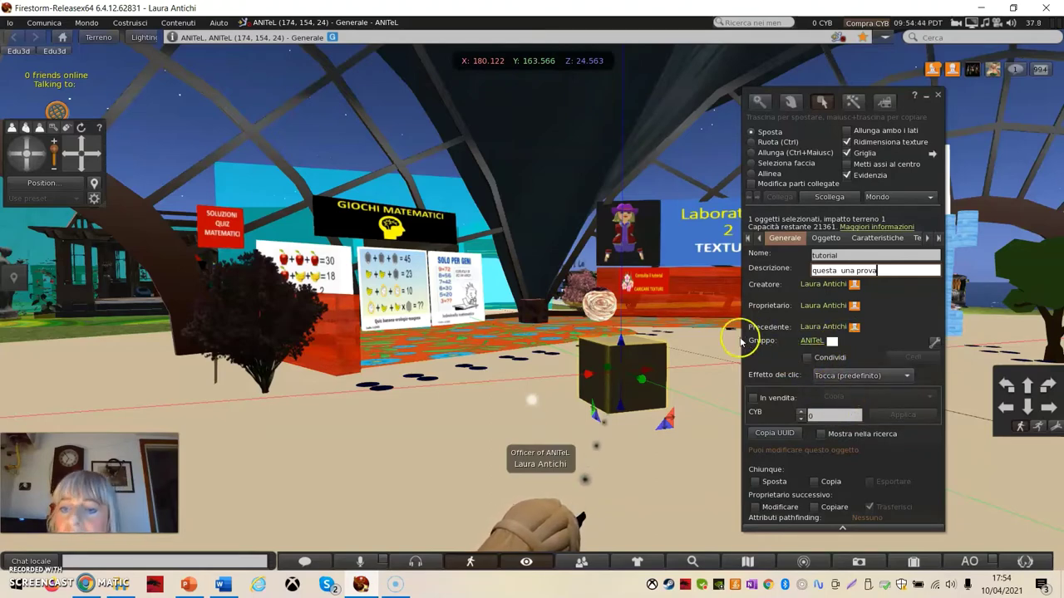
Step: Look at the group choices for the cube, keep ANITeL and share the cube with that group
{"action": "left_click", "coordinate": [935, 344]}
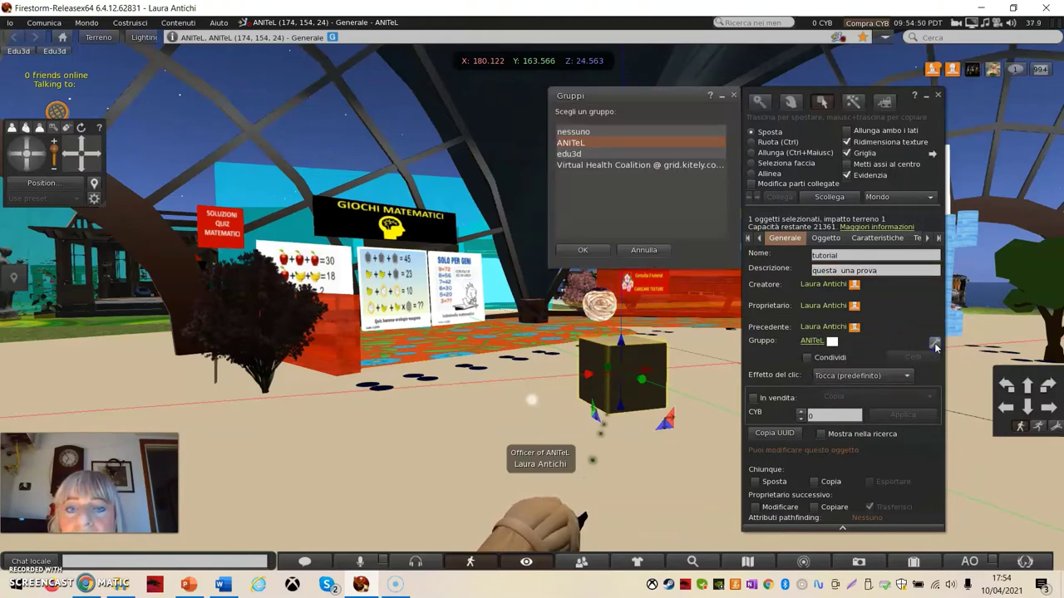
{"action": "left_click", "coordinate": [734, 95]}
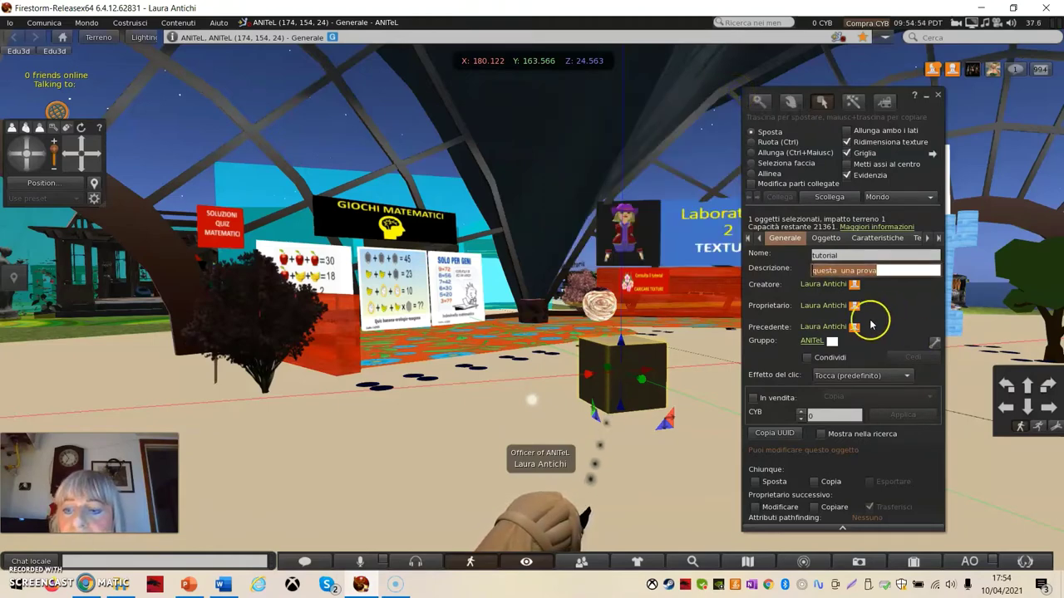
{"action": "left_click", "coordinate": [806, 359]}
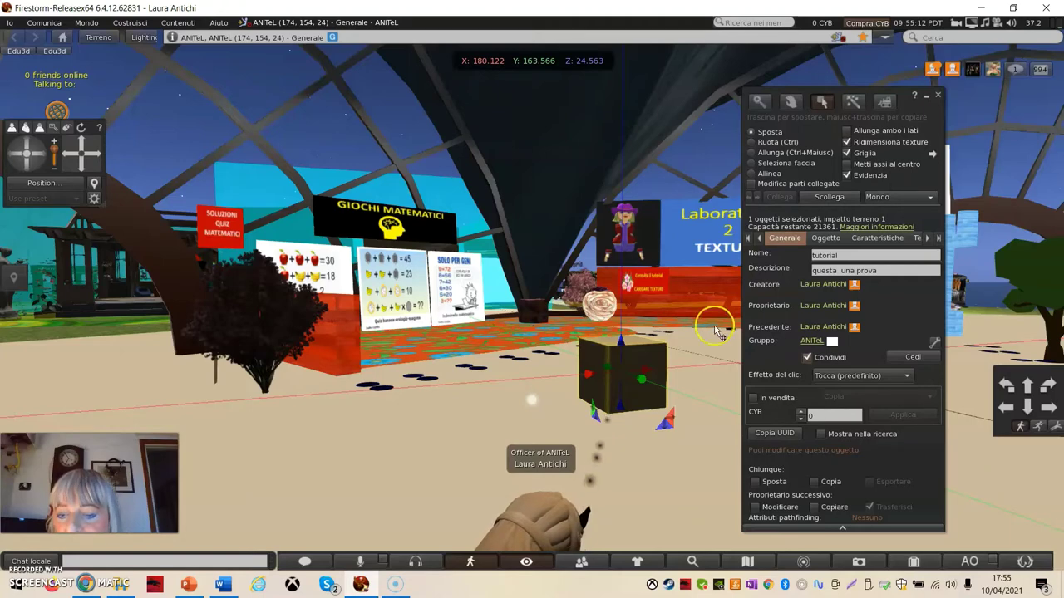
Step: Examine the effects that can be assigned to a click on the cube, leaving Tocca (predefinito) selected
{"action": "left_click", "coordinate": [908, 378]}
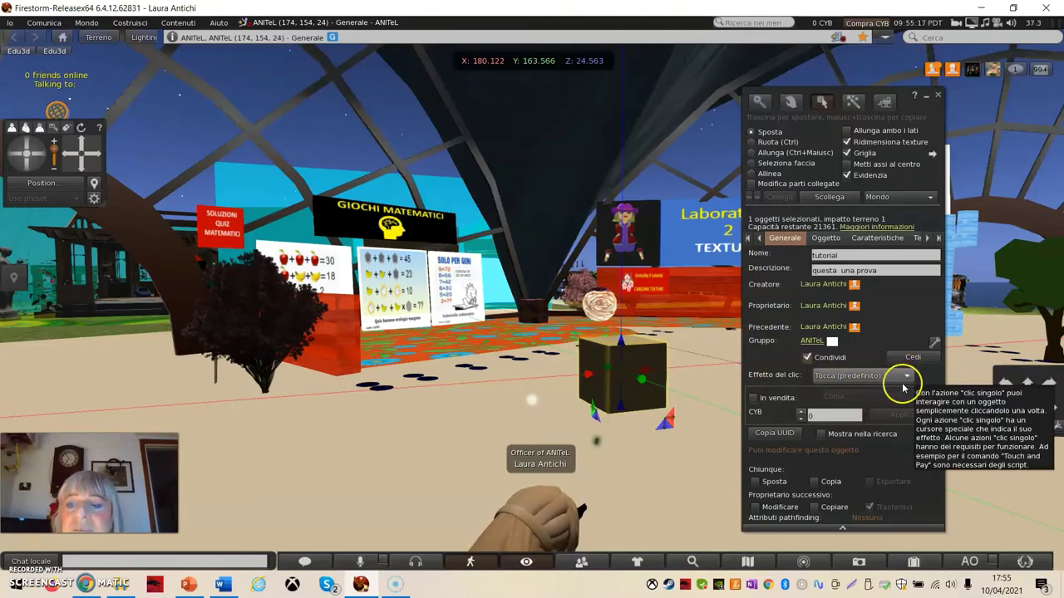
{"action": "left_click", "coordinate": [859, 373]}
{"action": "left_click", "coordinate": [794, 420]}
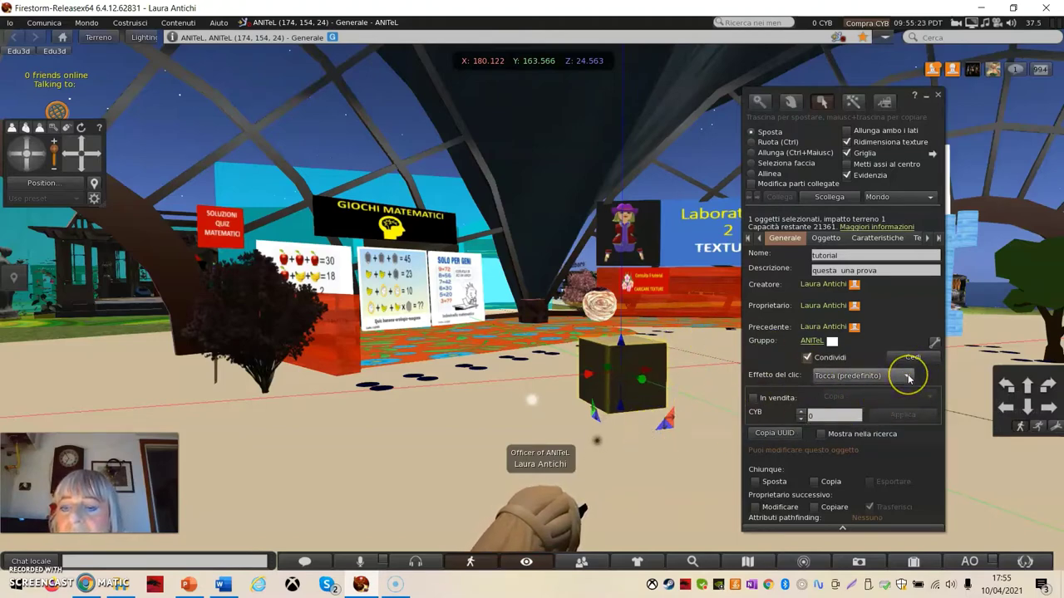
{"action": "mouse_move", "coordinate": [908, 378]}
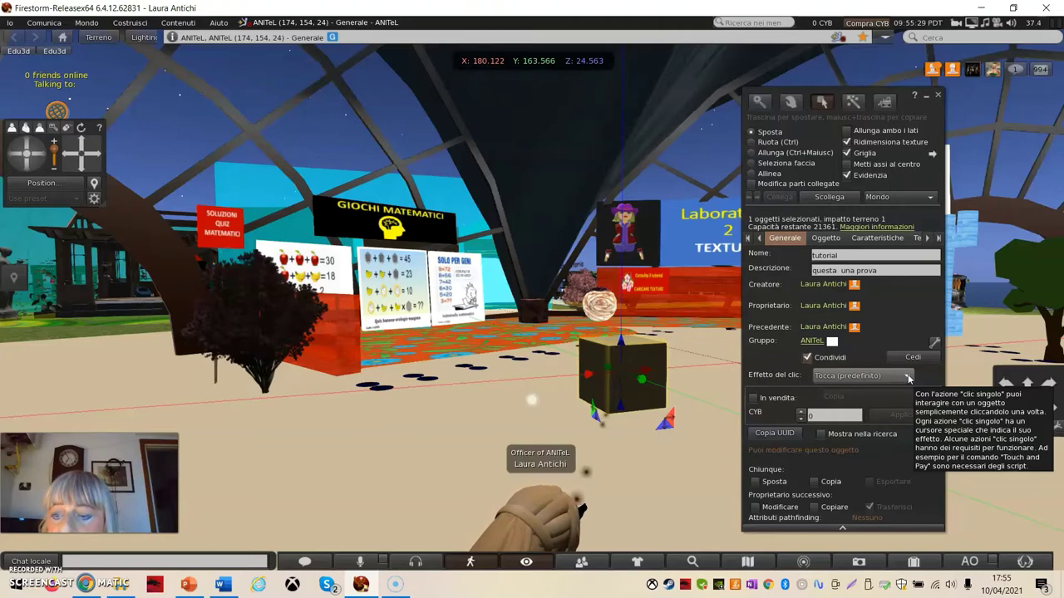
{"action": "left_click", "coordinate": [909, 376]}
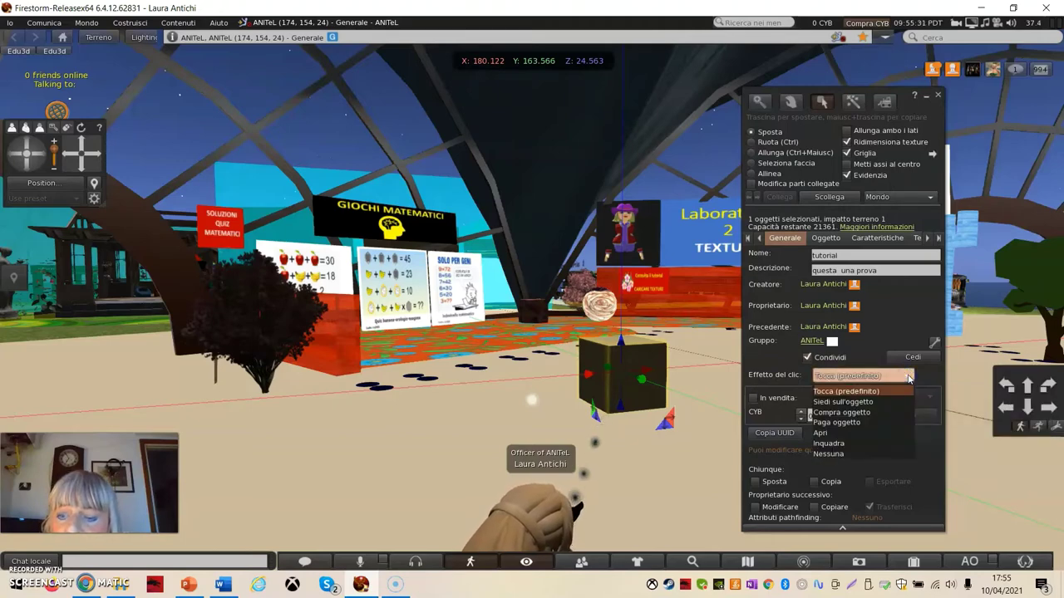
{"action": "left_click", "coordinate": [861, 411]}
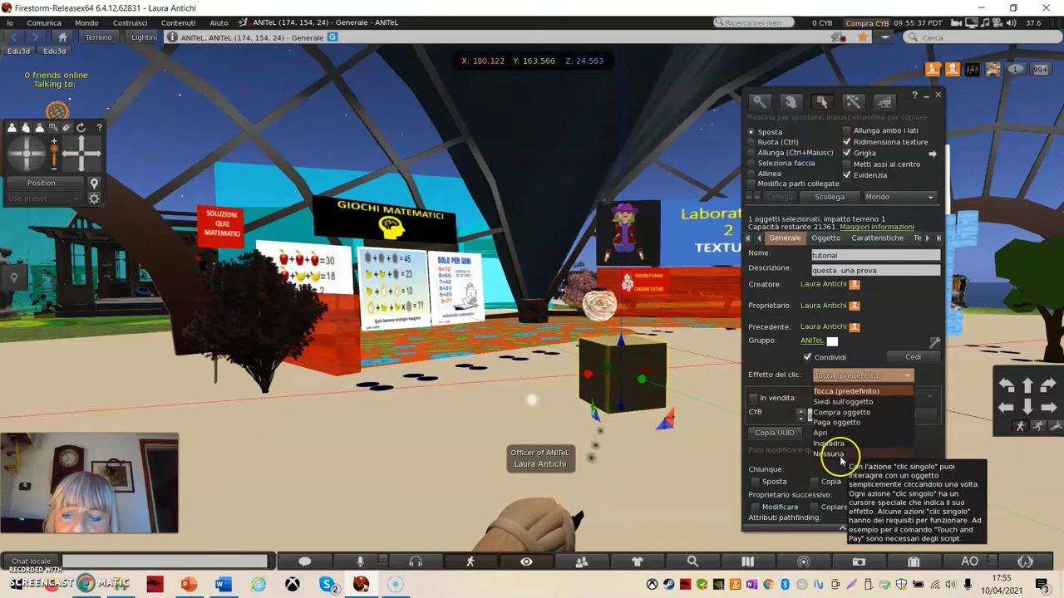
{"action": "left_click", "coordinate": [928, 378]}
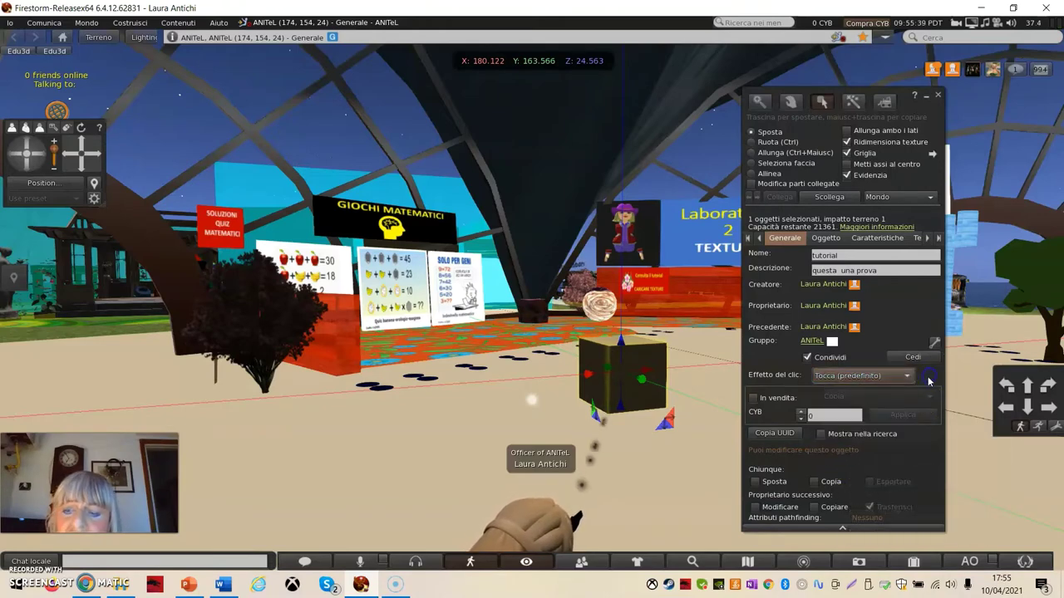
Step: Put the cube up for sale as Copia, apply the sale settings, and allow anyone to copy it
{"action": "left_click", "coordinate": [753, 399]}
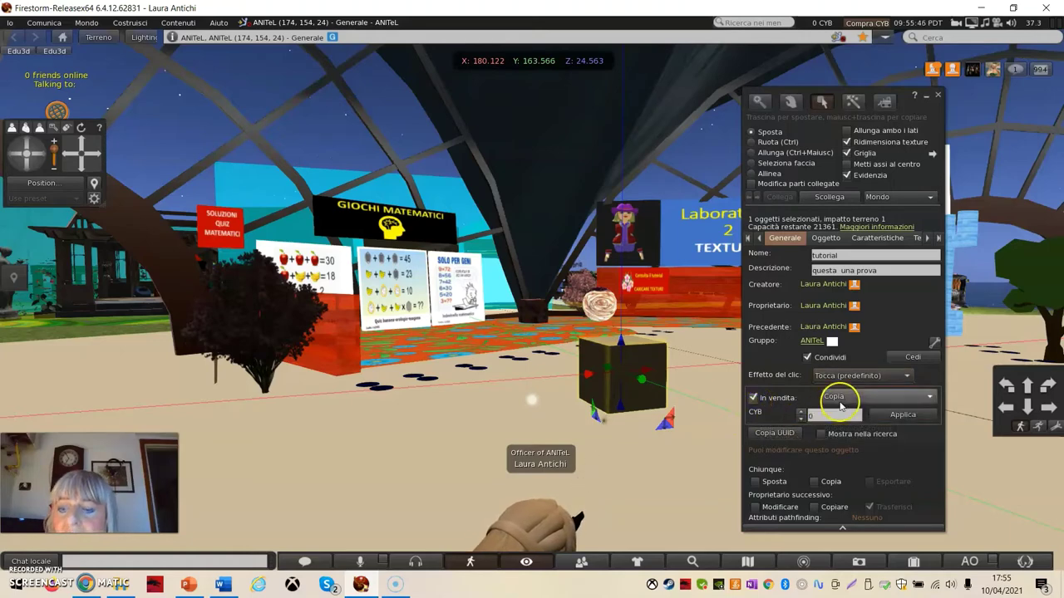
{"action": "left_click", "coordinate": [931, 398]}
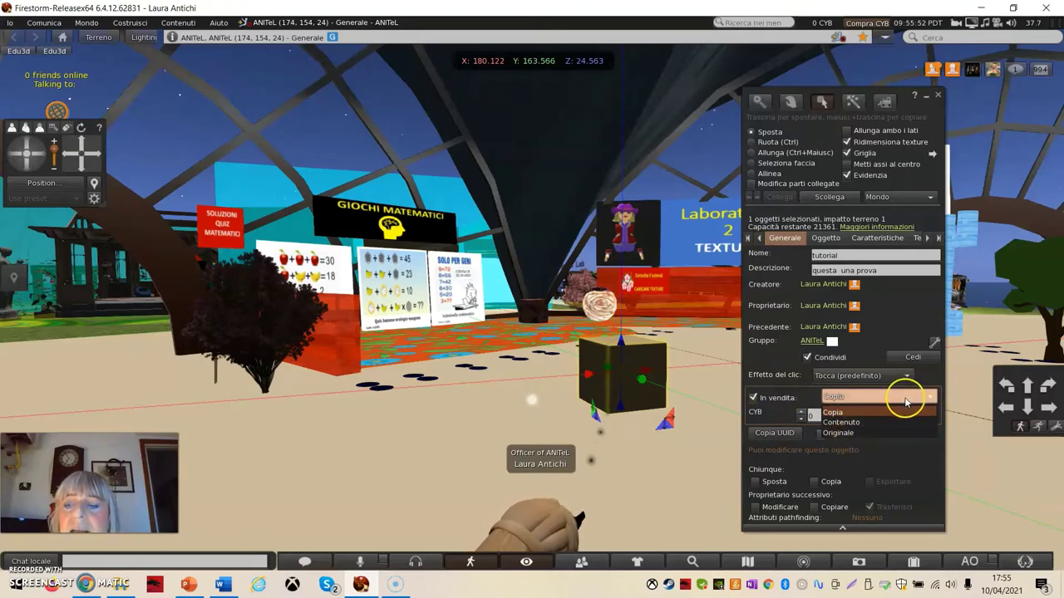
{"action": "left_click", "coordinate": [934, 402]}
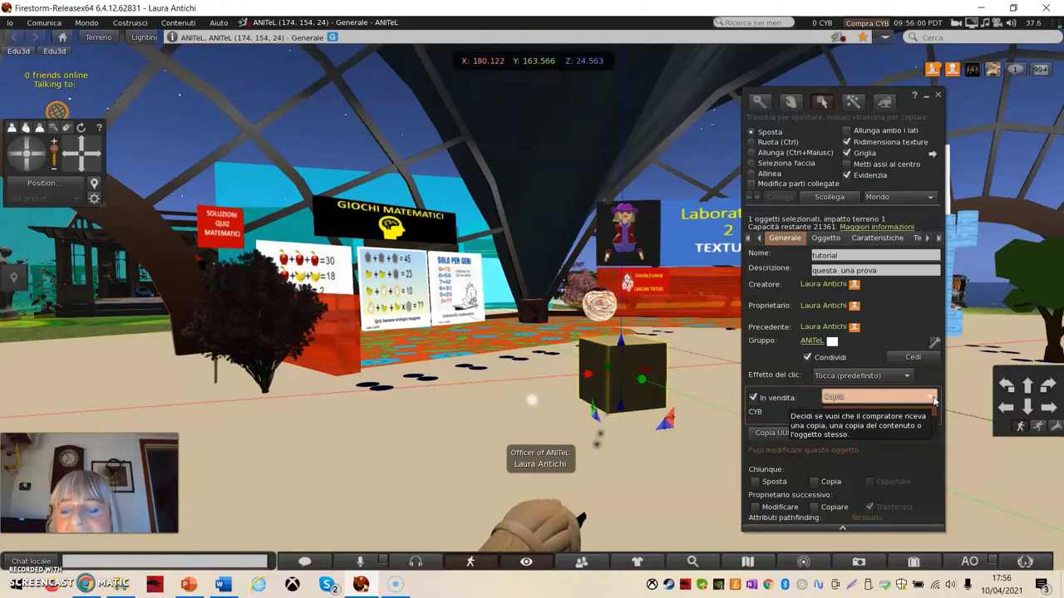
{"action": "left_click", "coordinate": [930, 403]}
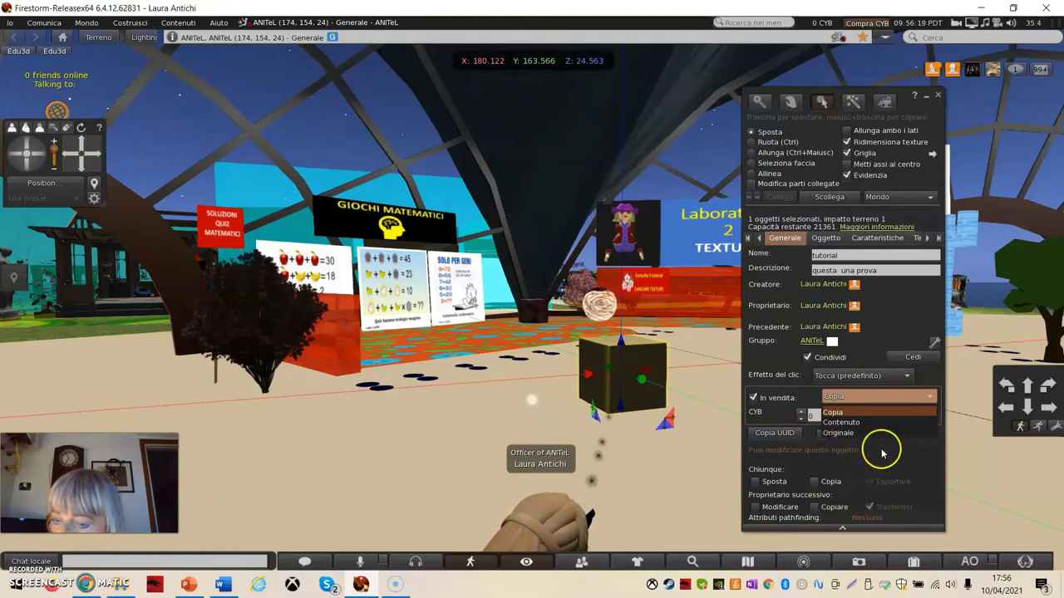
{"action": "left_click", "coordinate": [782, 420]}
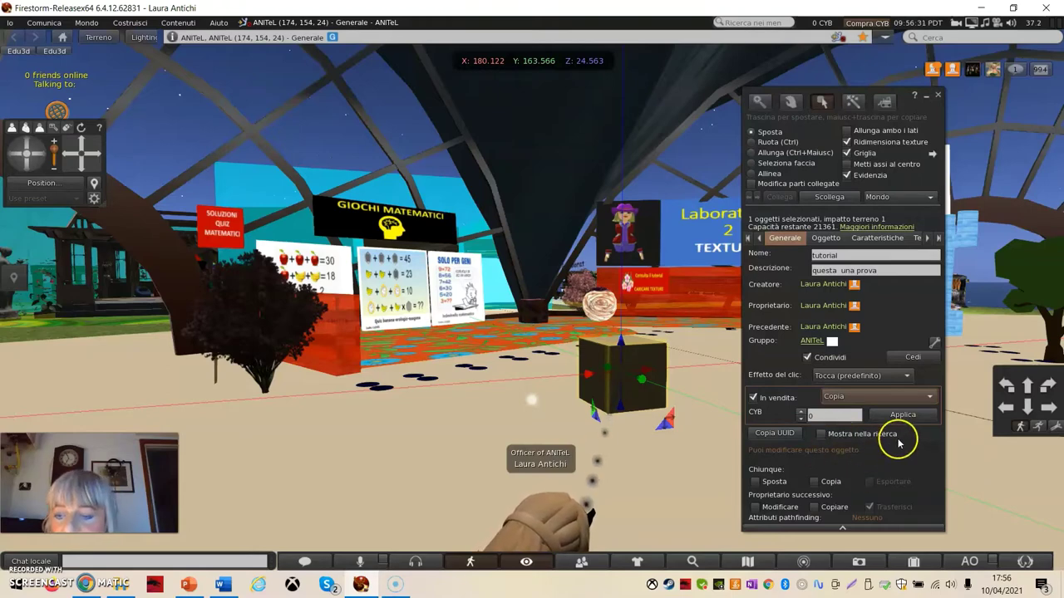
{"action": "left_click", "coordinate": [796, 397]}
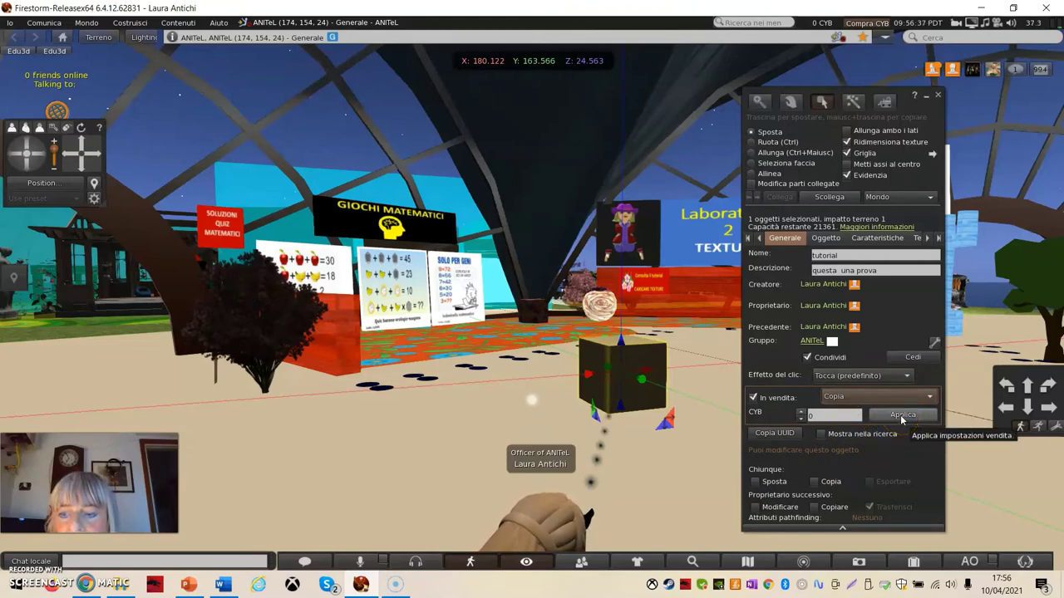
{"action": "left_click", "coordinate": [900, 415]}
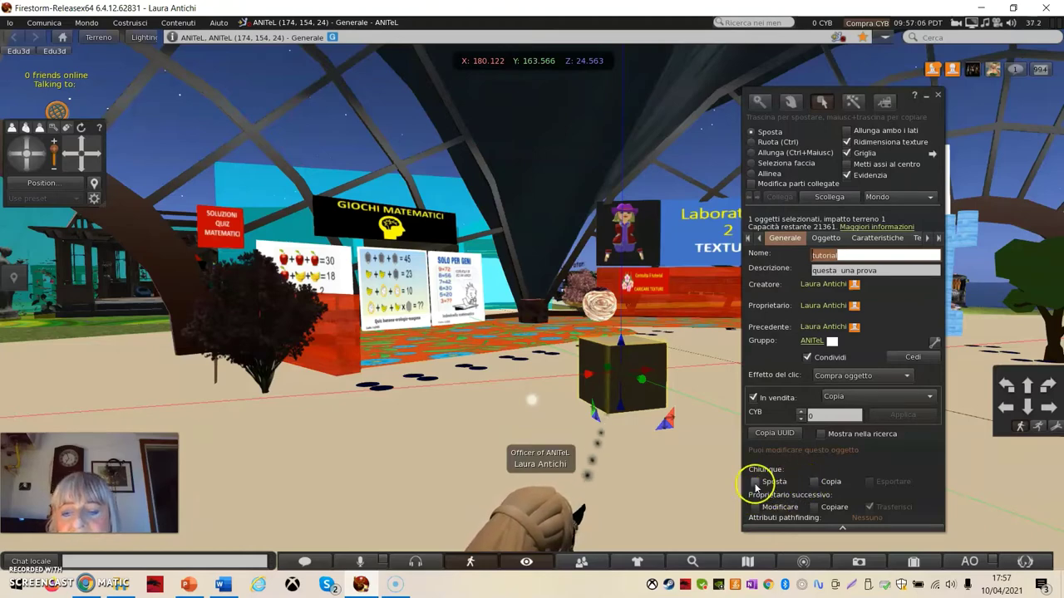
{"action": "left_click", "coordinate": [814, 482]}
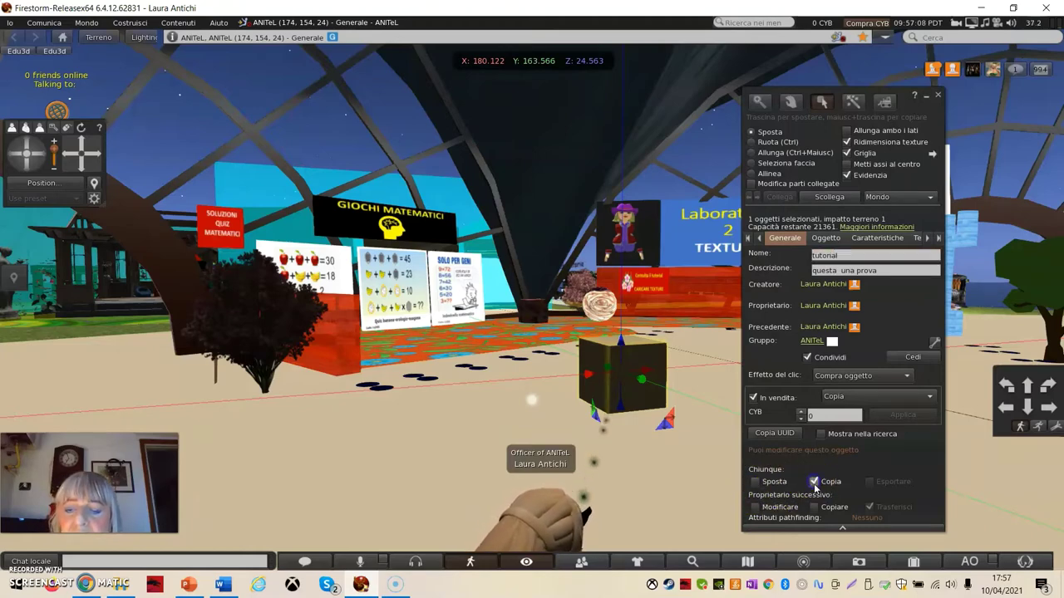
Step: Grant the next owner the Modificare and Copiare permissions on the cube and withdraw both again
{"action": "left_click", "coordinate": [755, 508]}
{"action": "left_click", "coordinate": [814, 508]}
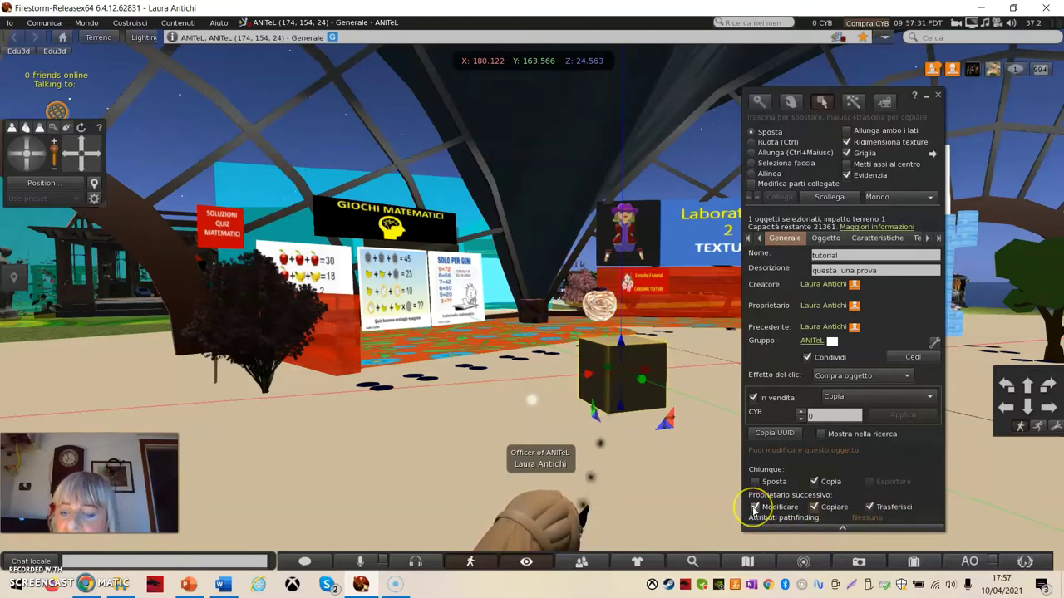
{"action": "left_click", "coordinate": [754, 507]}
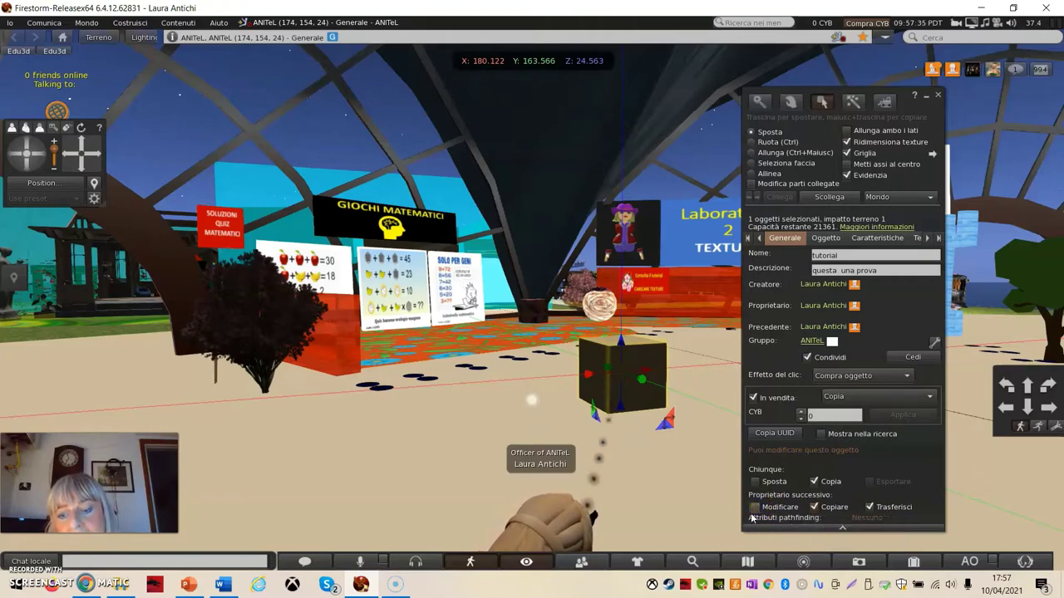
{"action": "left_click", "coordinate": [812, 507]}
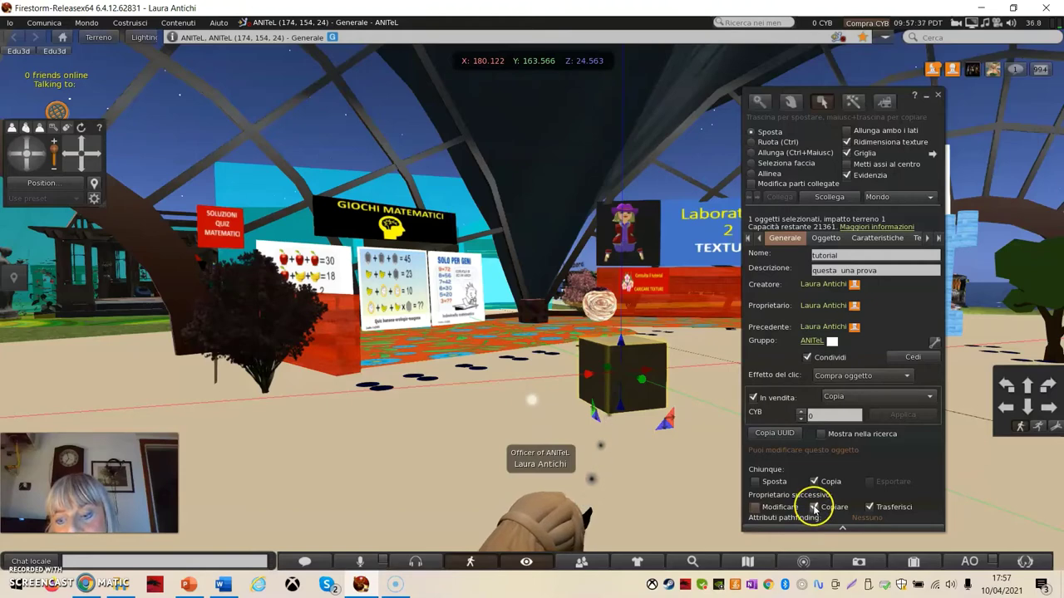
Step: Close the build window to finish editing the cube
{"action": "left_click", "coordinate": [794, 541]}
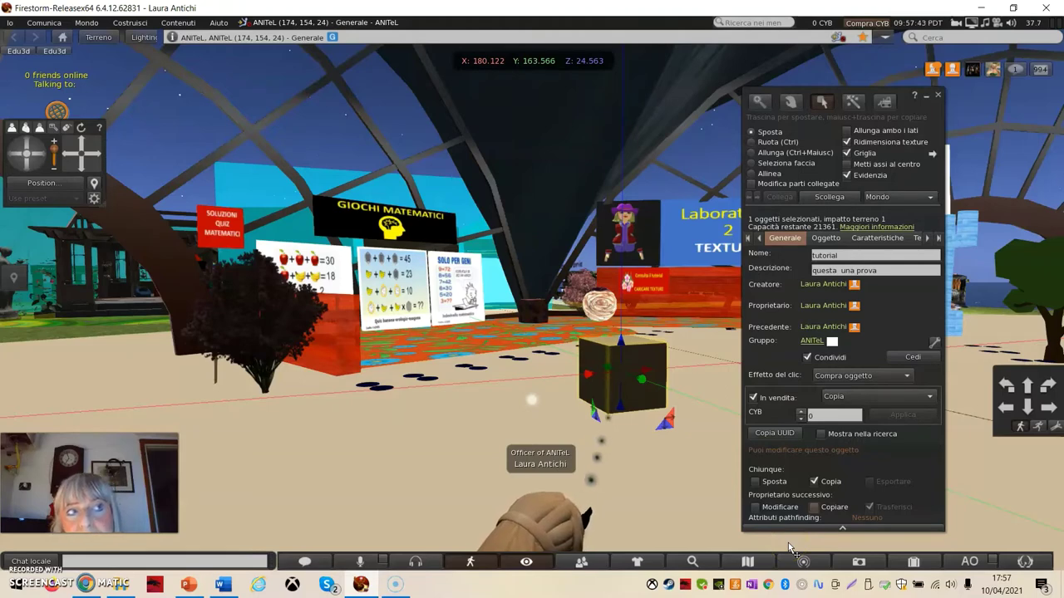
{"action": "left_click", "coordinate": [773, 545]}
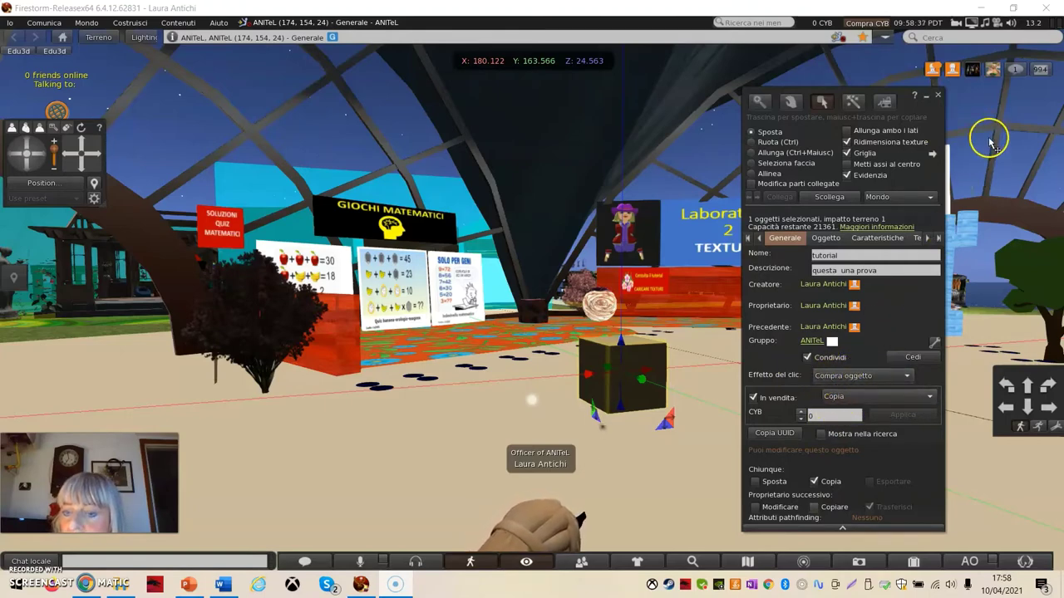
{"action": "left_click", "coordinate": [942, 97]}
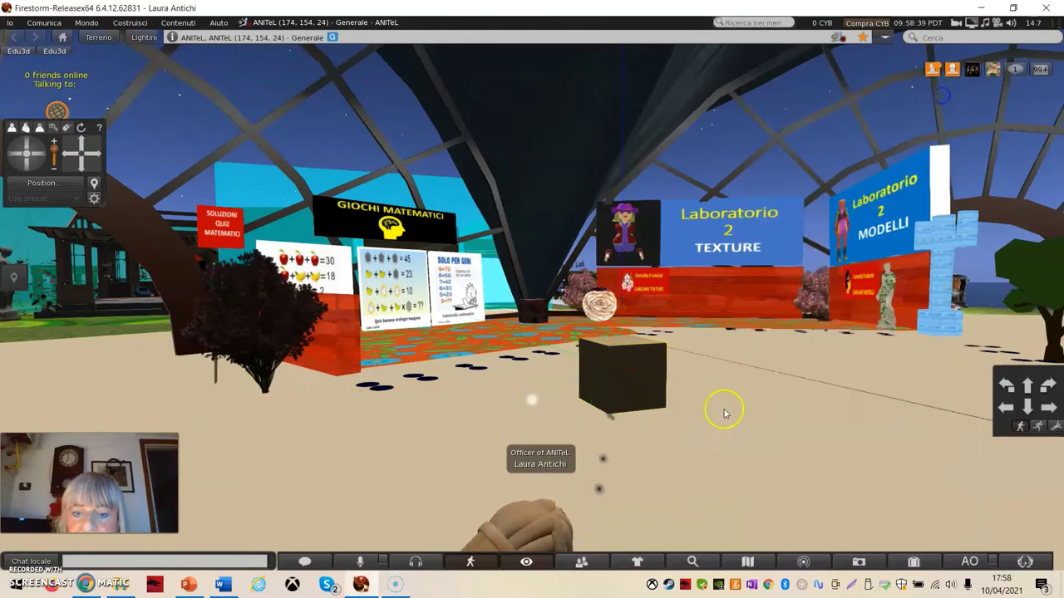
Step: Take the cube from the ground into the inventory
{"action": "right_click", "coordinate": [625, 389]}
{"action": "left_click_drag", "start_coordinate": [625, 391], "coordinate": [585, 394]}
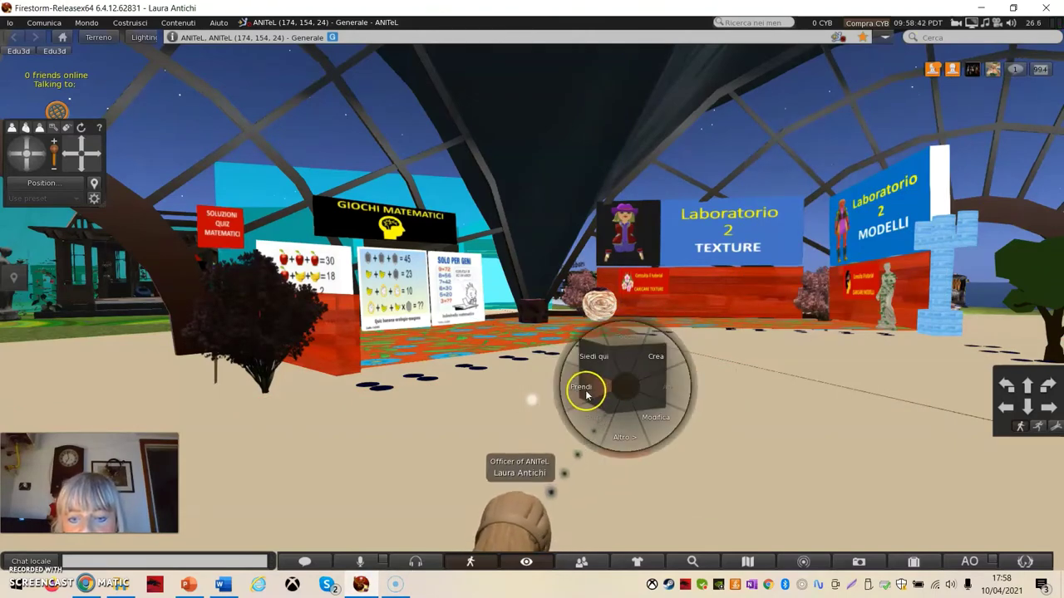
{"action": "left_click", "coordinate": [586, 394]}
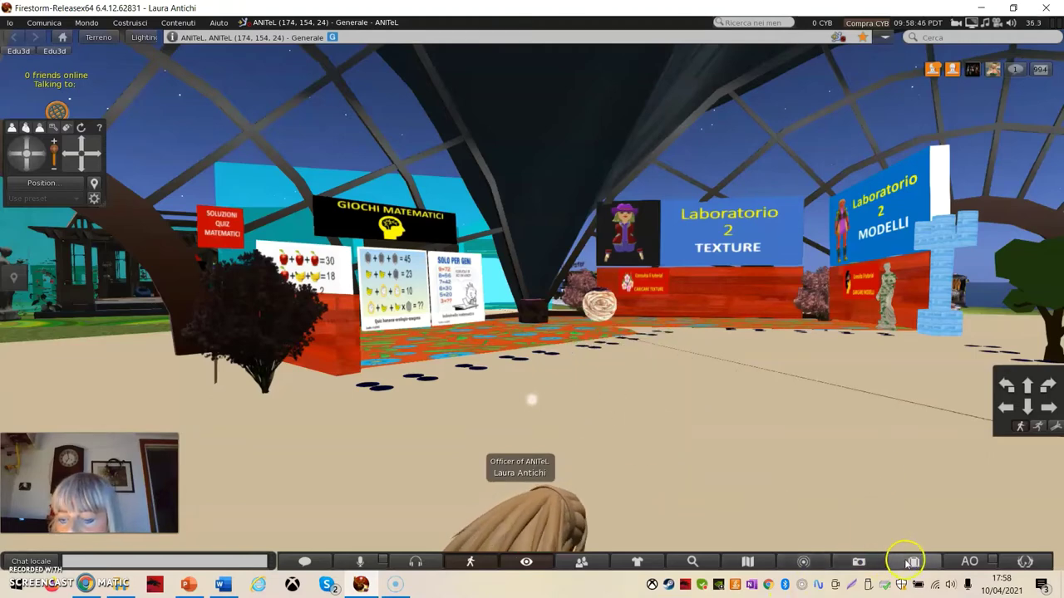
Step: Place the tutorial object from the inventory's Oggetti folder back on the ground in front of the avatar
{"action": "left_click", "coordinate": [914, 561]}
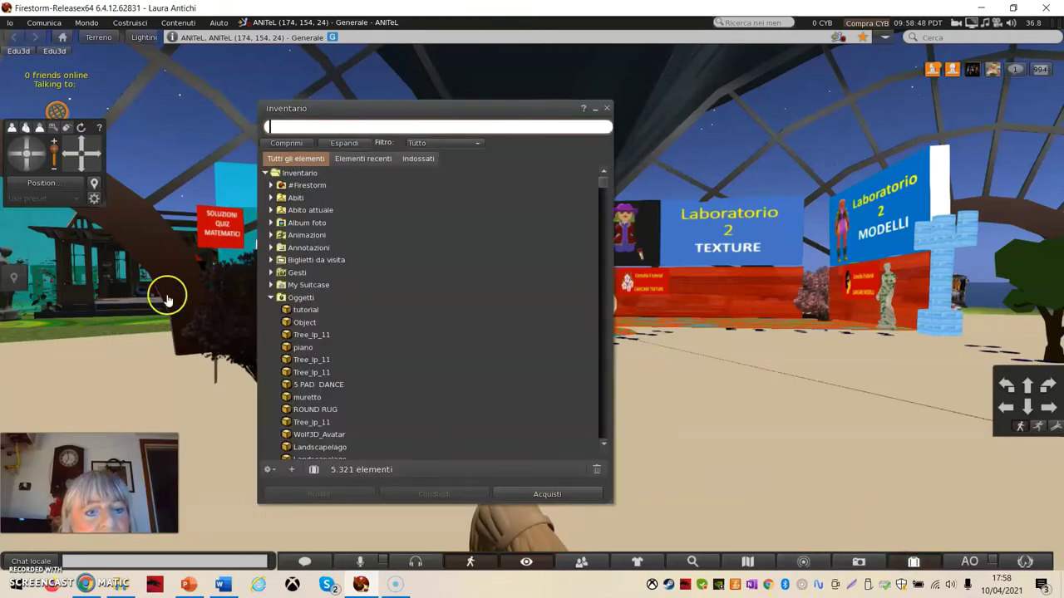
{"action": "left_click", "coordinate": [286, 311]}
{"action": "left_click_drag", "start_coordinate": [286, 309], "coordinate": [715, 406]}
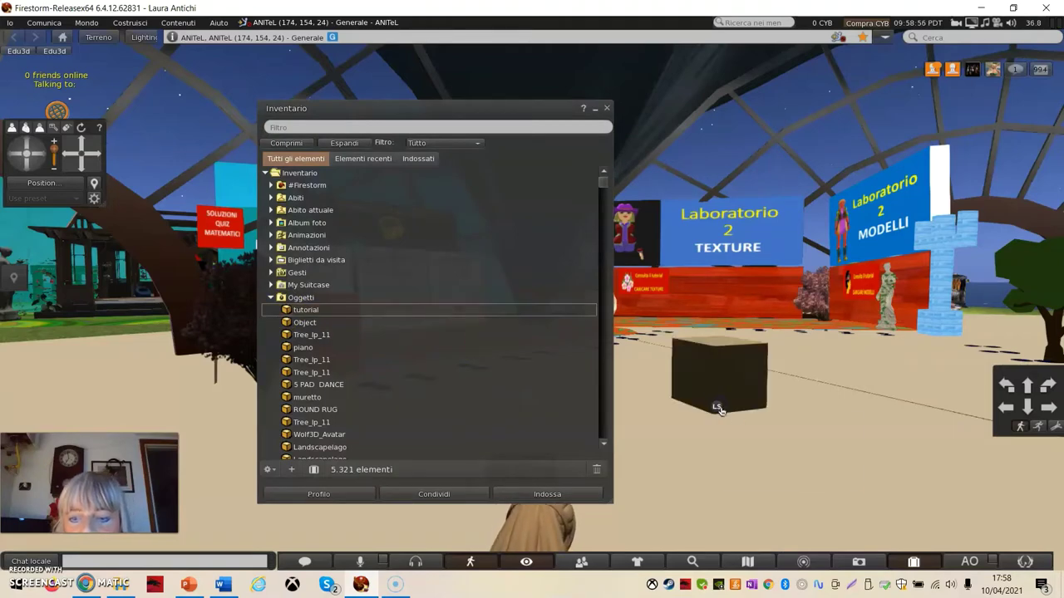
Step: Buy a copy of the placed tutorial cube for CYB 0 and check the new entry in the Oggetti folder
{"action": "left_click", "coordinate": [720, 409]}
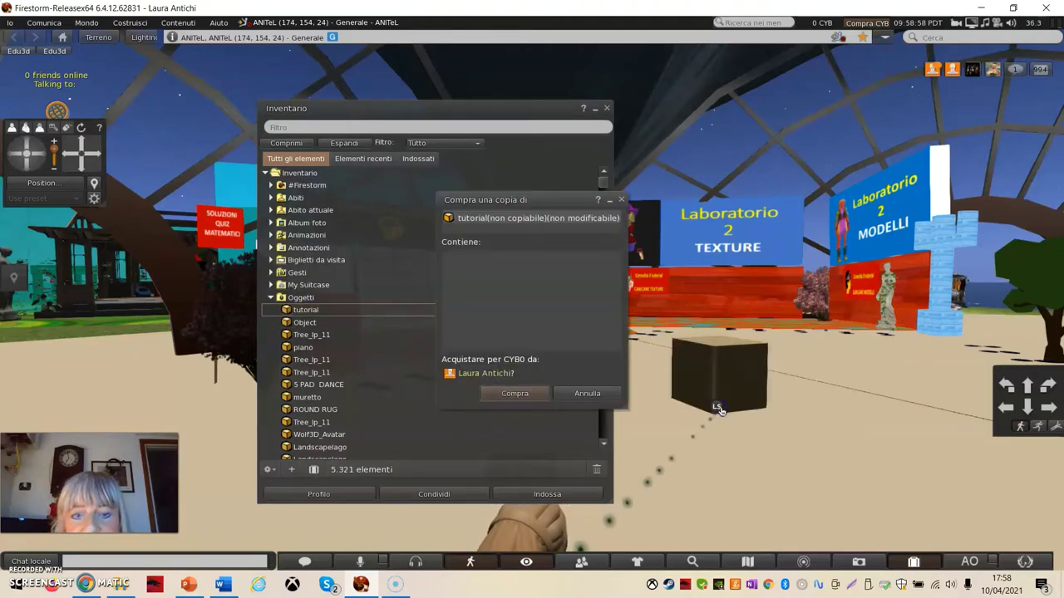
{"action": "left_click", "coordinate": [502, 216]}
{"action": "left_click", "coordinate": [486, 222]}
{"action": "left_click_drag", "start_coordinate": [476, 226], "coordinate": [580, 225]}
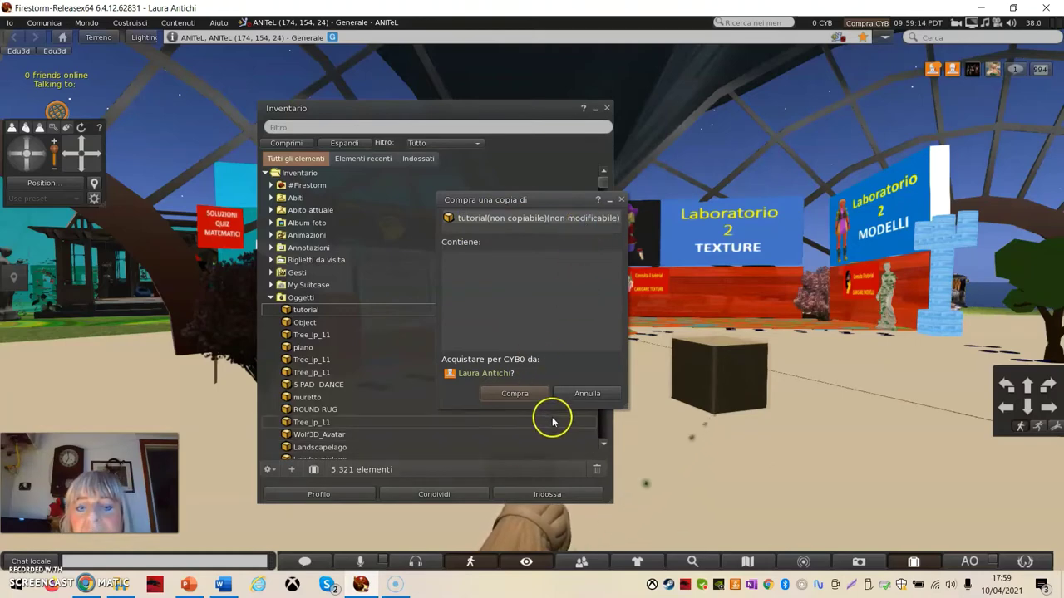
{"action": "left_click", "coordinate": [523, 401]}
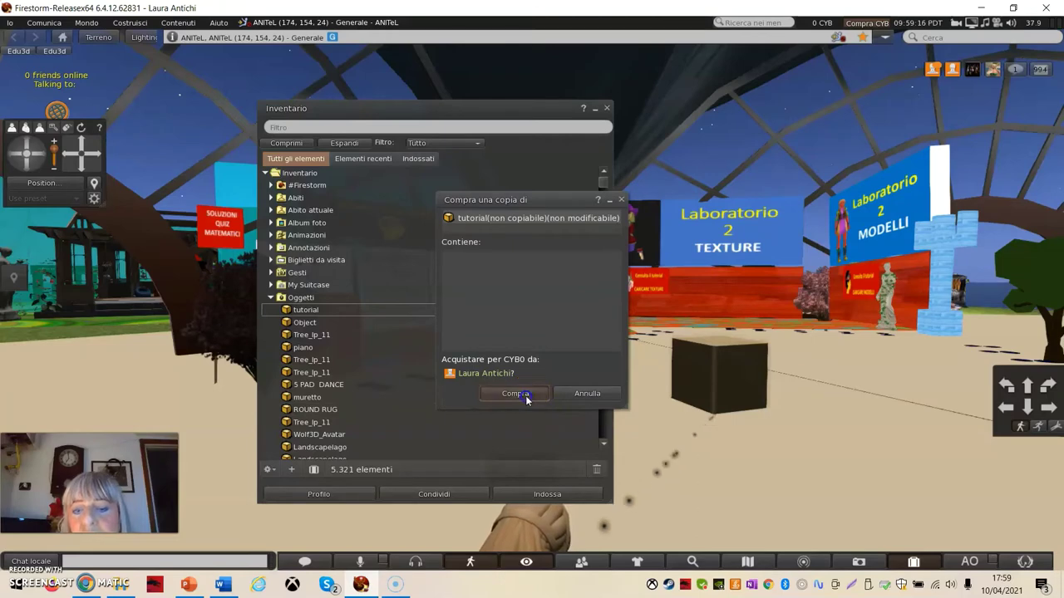
{"action": "left_click", "coordinate": [522, 401]}
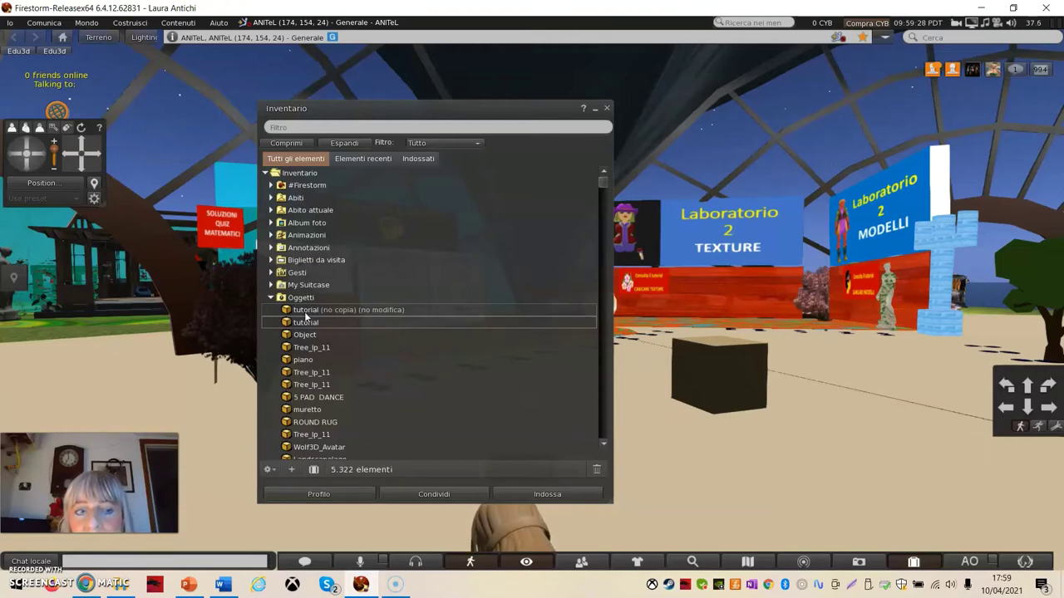
{"action": "left_click_drag", "start_coordinate": [307, 316], "coordinate": [336, 314]}
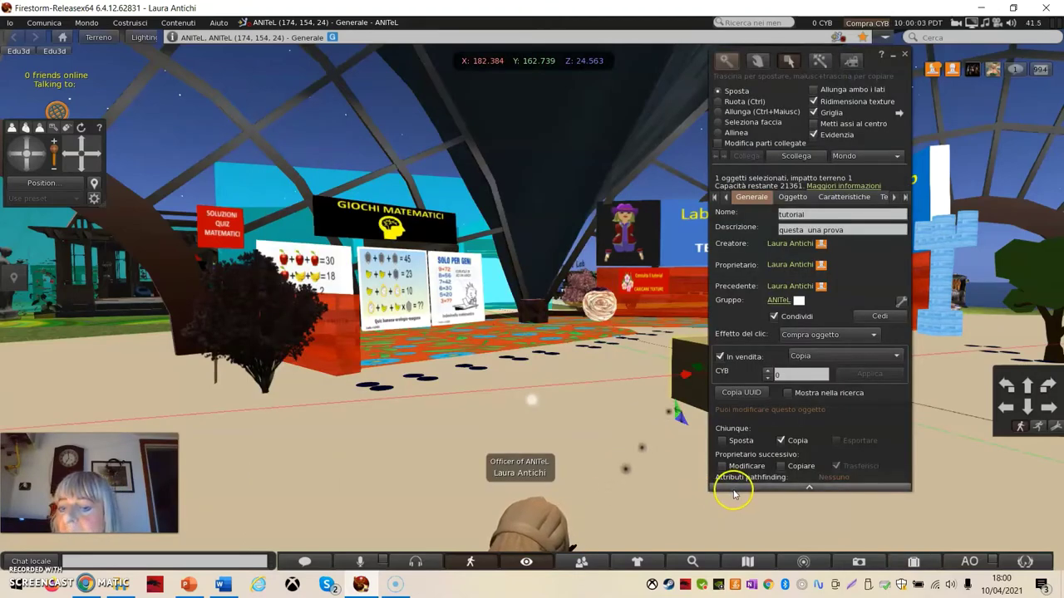
Step: Grant the next owner the Modificare and Copiare permissions on the tutorial cube
{"action": "left_click", "coordinate": [721, 448]}
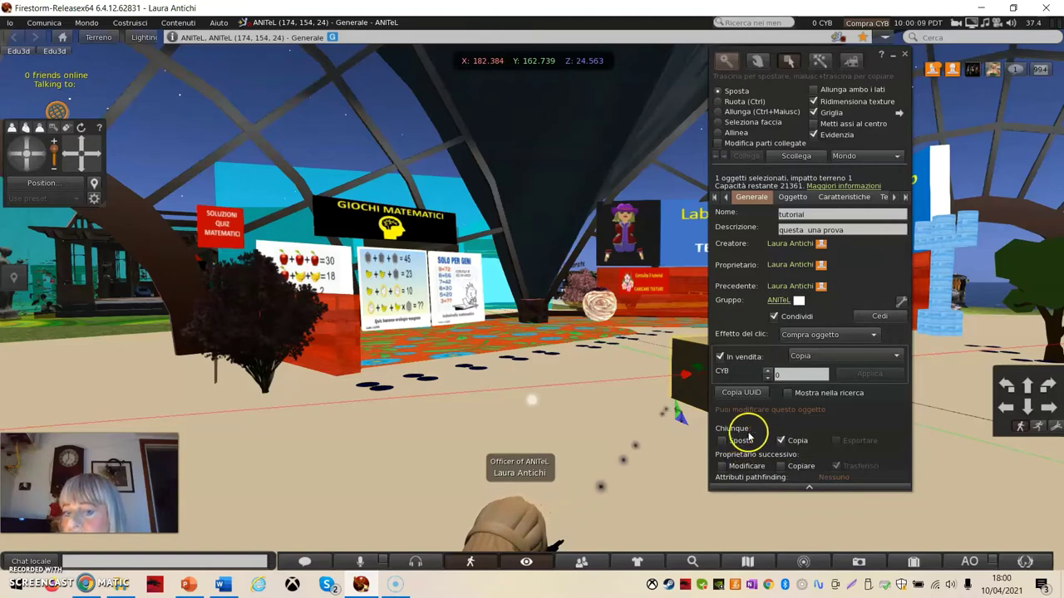
{"action": "left_click", "coordinate": [721, 466]}
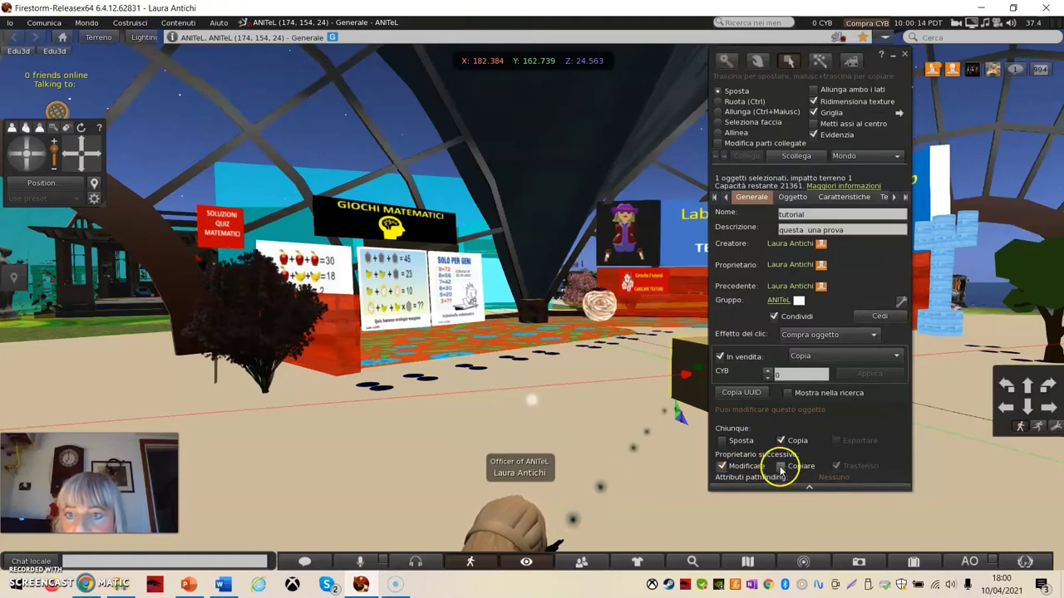
{"action": "left_click", "coordinate": [782, 467]}
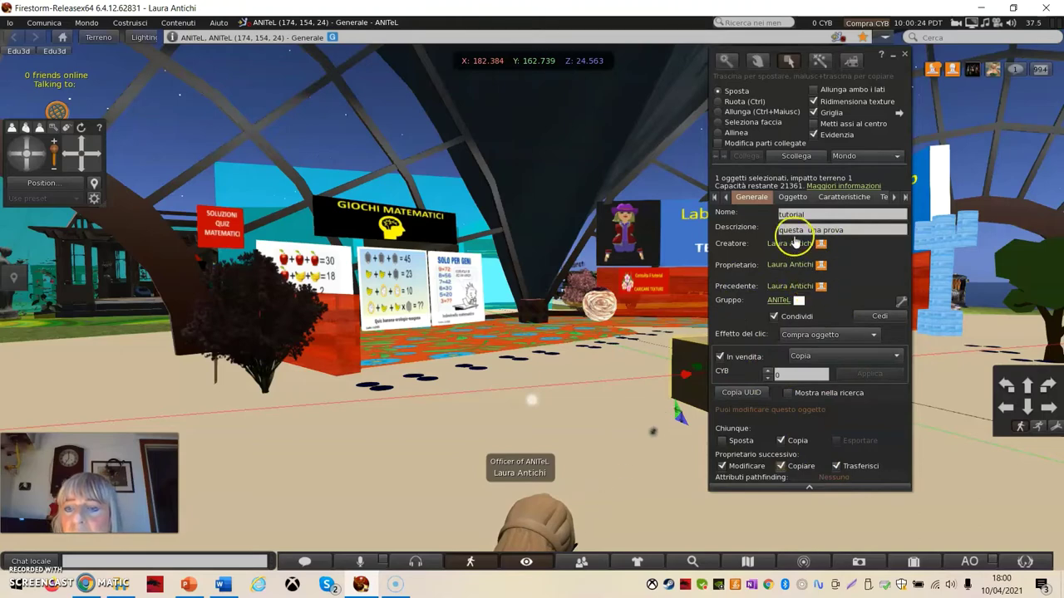
Step: Show the cube's Oggetto properties and move the build window so that it does not cover the cube
{"action": "left_click", "coordinate": [793, 199]}
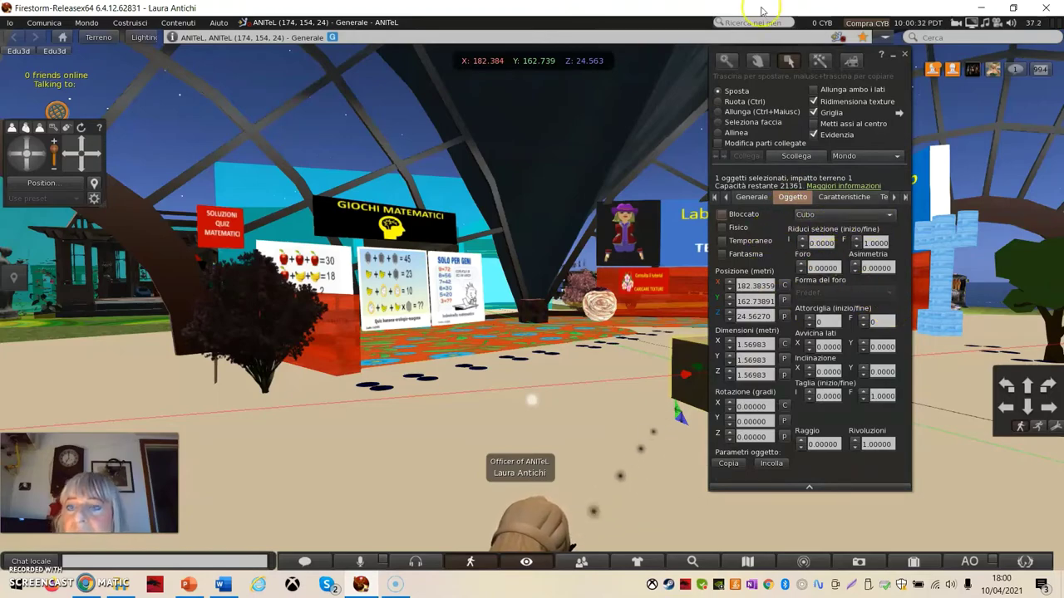
{"action": "left_click_drag", "start_coordinate": [826, 53], "coordinate": [464, 76]}
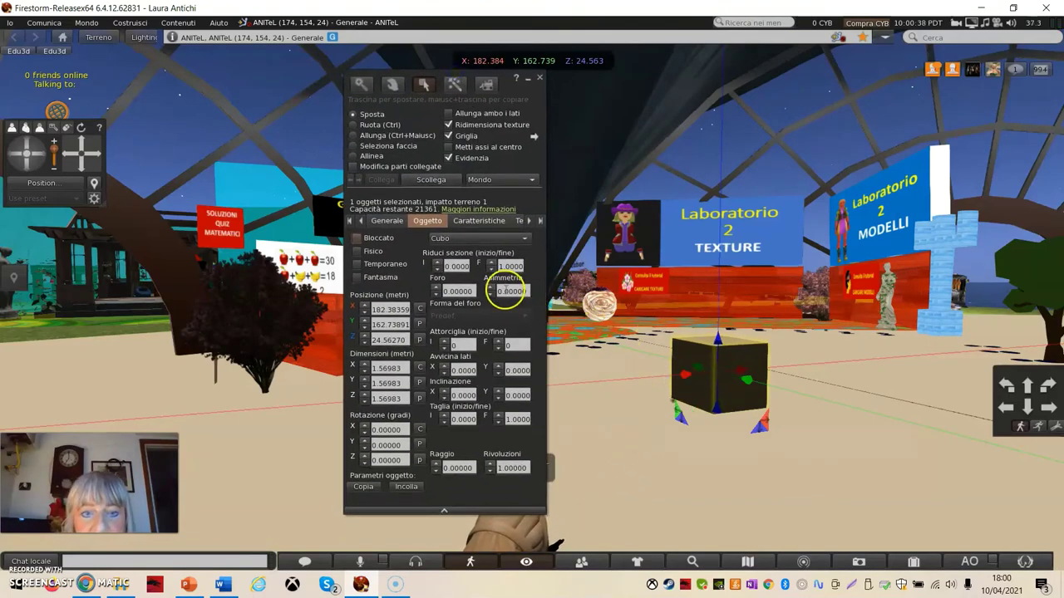
Step: Change the object's basic shape to Cilindro and switch it back to Cubo
{"action": "left_click", "coordinate": [526, 241]}
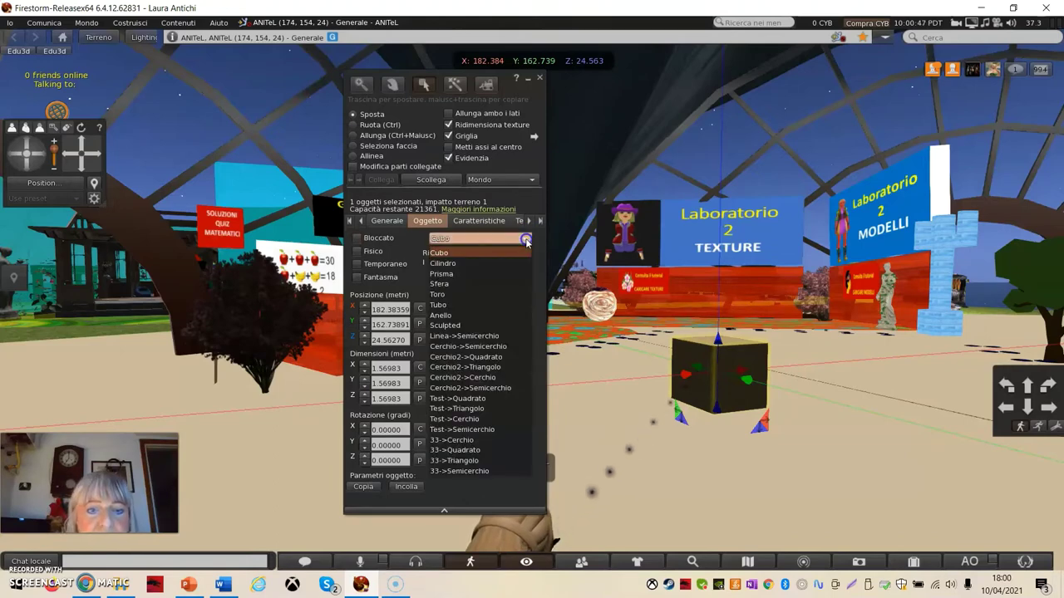
{"action": "left_click", "coordinate": [450, 265]}
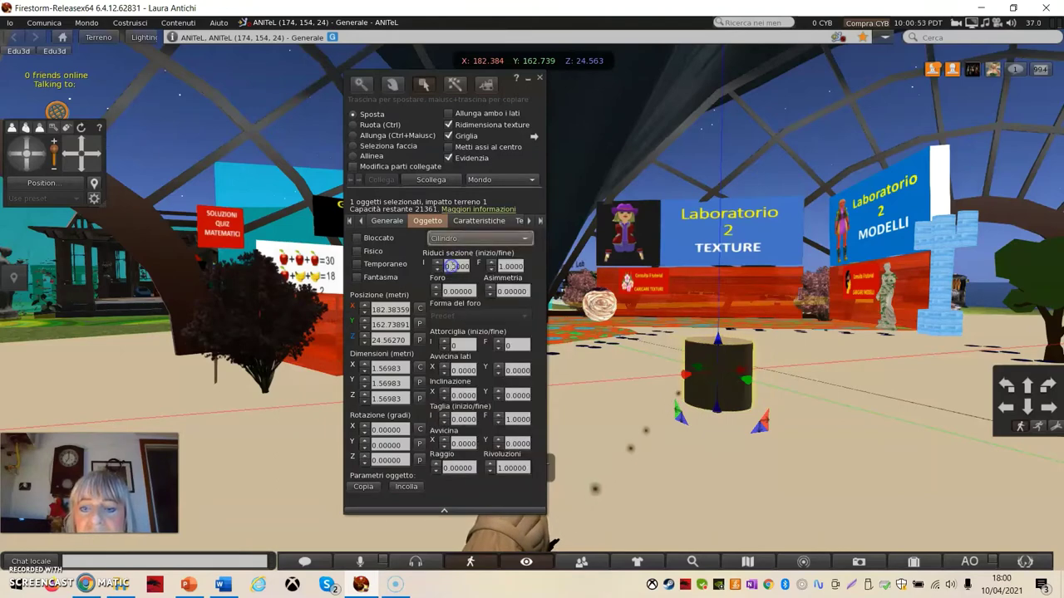
{"action": "left_click", "coordinate": [526, 238]}
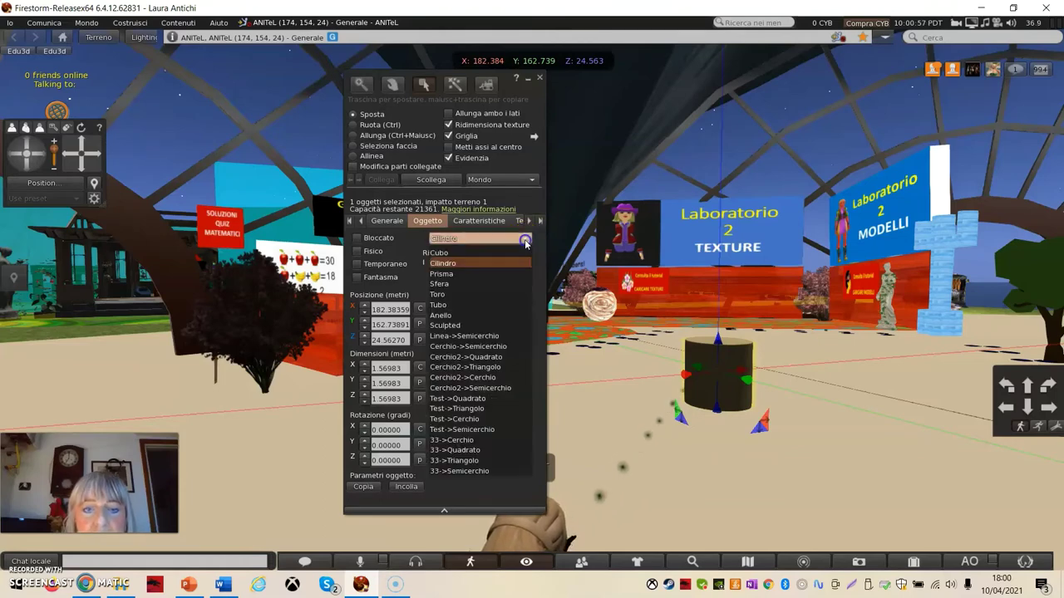
{"action": "left_click", "coordinate": [438, 253]}
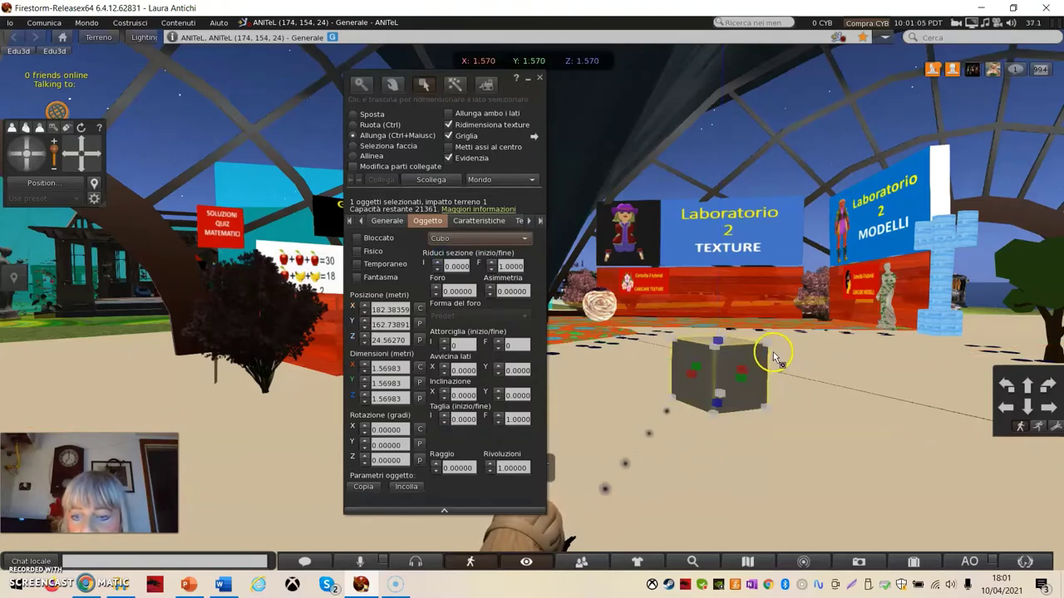
Step: Stretch the cube uniformly from an upper corner to about 1.91 m per side
{"action": "left_click_drag", "start_coordinate": [759, 346], "coordinate": [786, 332], "text": "ctrl+shift"}
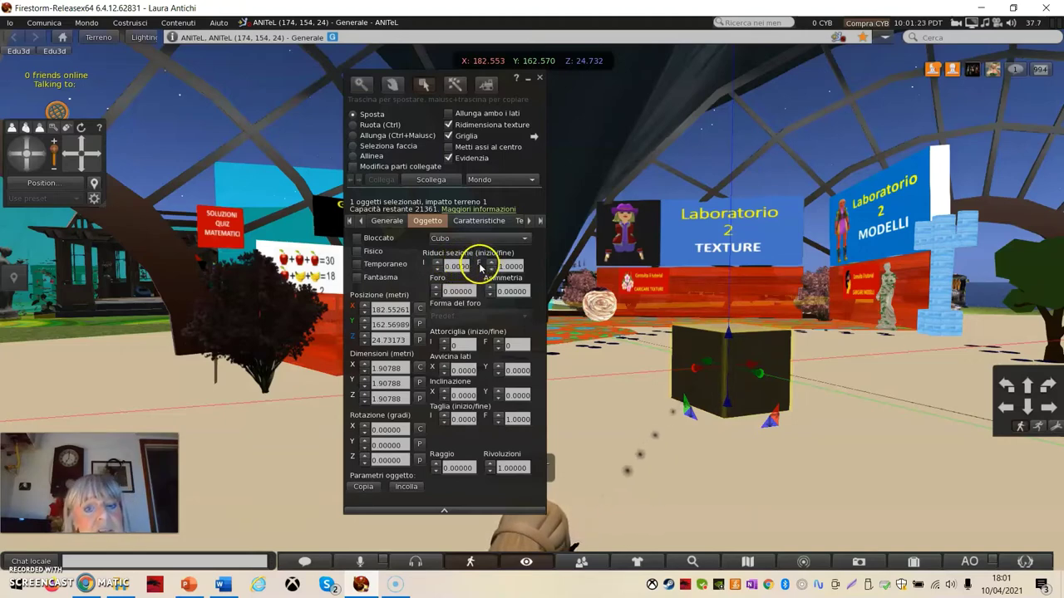
Step: Cut the cube's section with Riduci sezione, setting the start to about 0.25 and the end to 0.75
{"action": "left_click", "coordinate": [435, 263]}
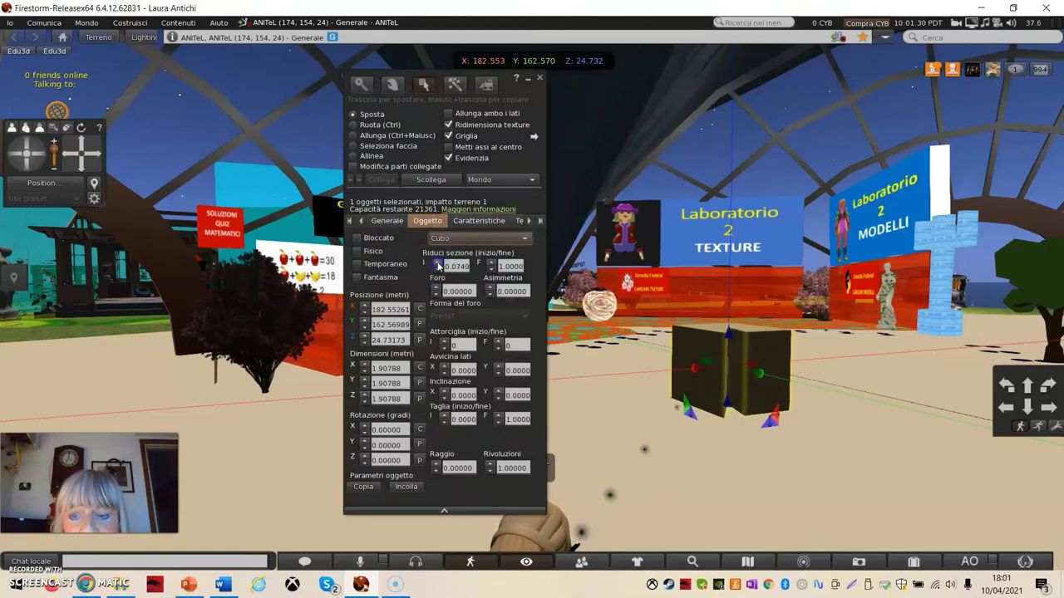
{"action": "left_click", "coordinate": [437, 263]}
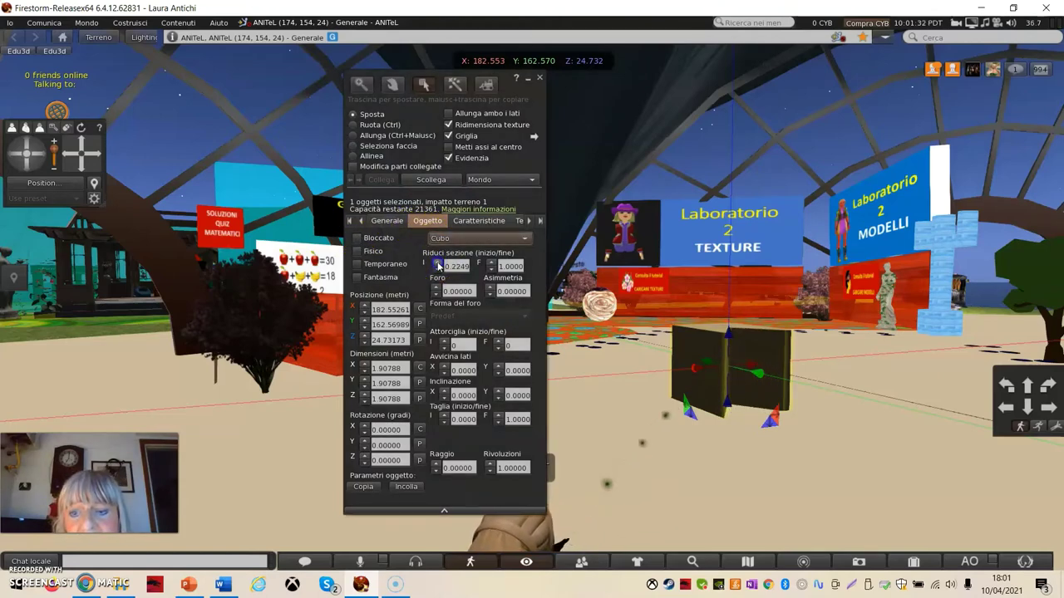
{"action": "left_click", "coordinate": [436, 263]}
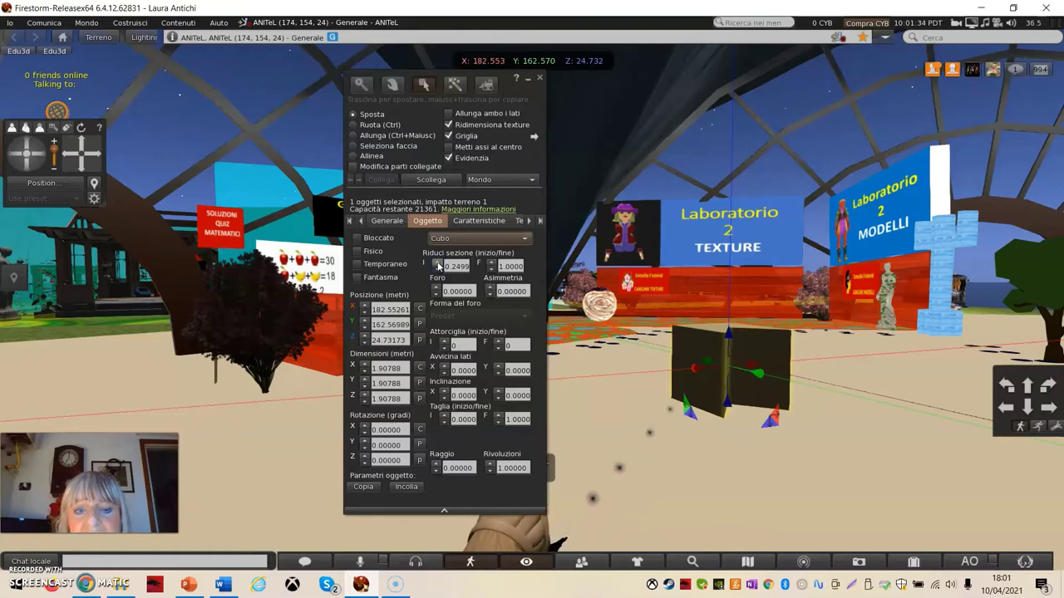
{"action": "left_click", "coordinate": [491, 264]}
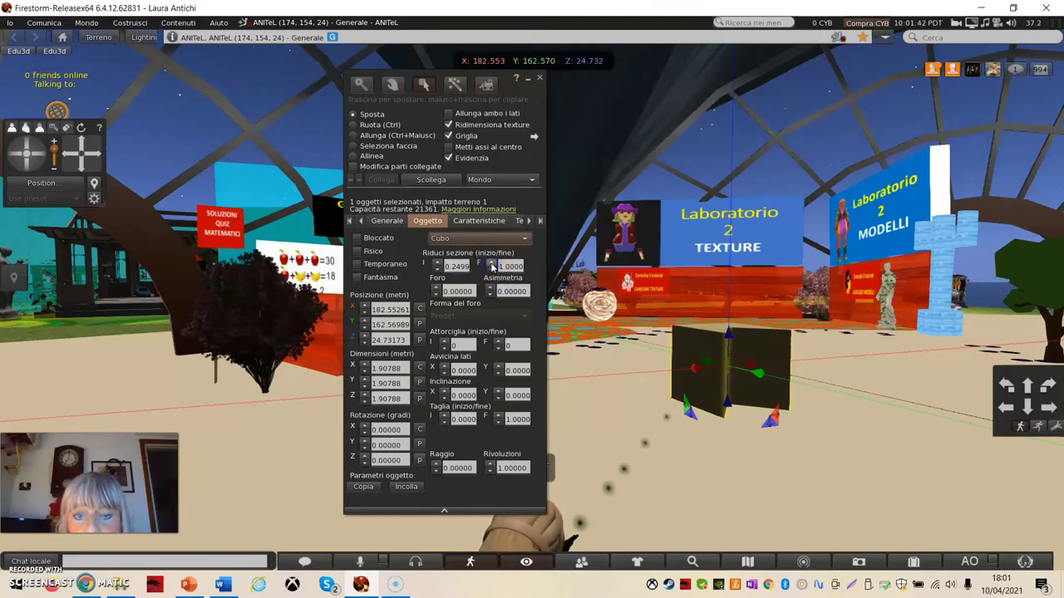
{"action": "left_click", "coordinate": [491, 273]}
{"action": "left_click", "coordinate": [492, 273]}
{"action": "left_click", "coordinate": [492, 273]}
{"action": "left_click", "coordinate": [491, 272]}
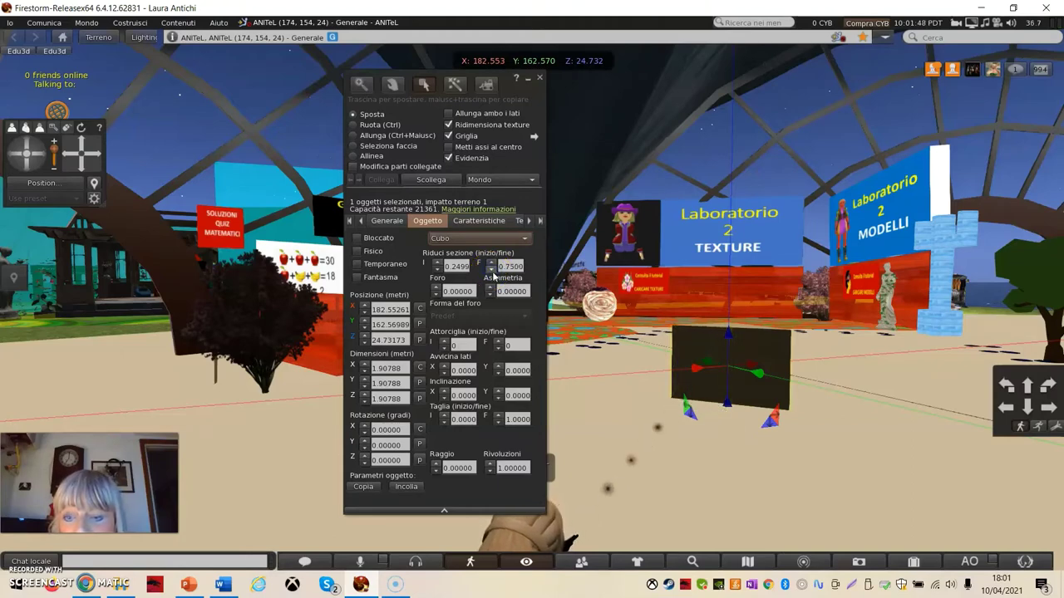
Step: Examine the cut cube from above, with it selected for editing and the build window clear of it
{"action": "left_click", "coordinate": [744, 378]}
{"action": "left_click_drag", "start_coordinate": [743, 378], "coordinate": [735, 360]}
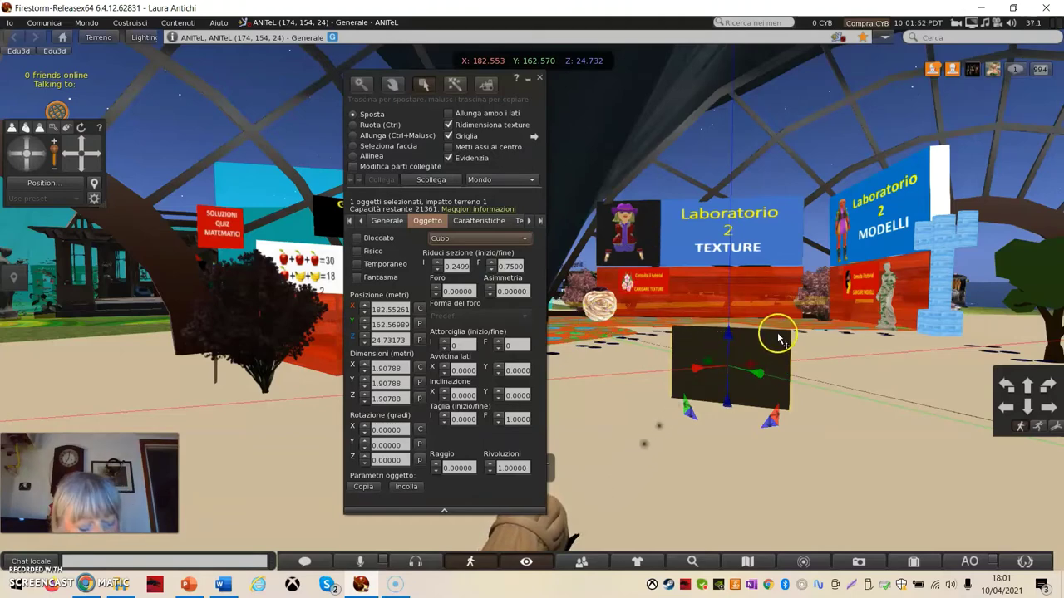
{"action": "key", "text": "ctrl"}
{"action": "key", "text": "ctrl+alt"}
{"action": "key", "text": "Escape"}
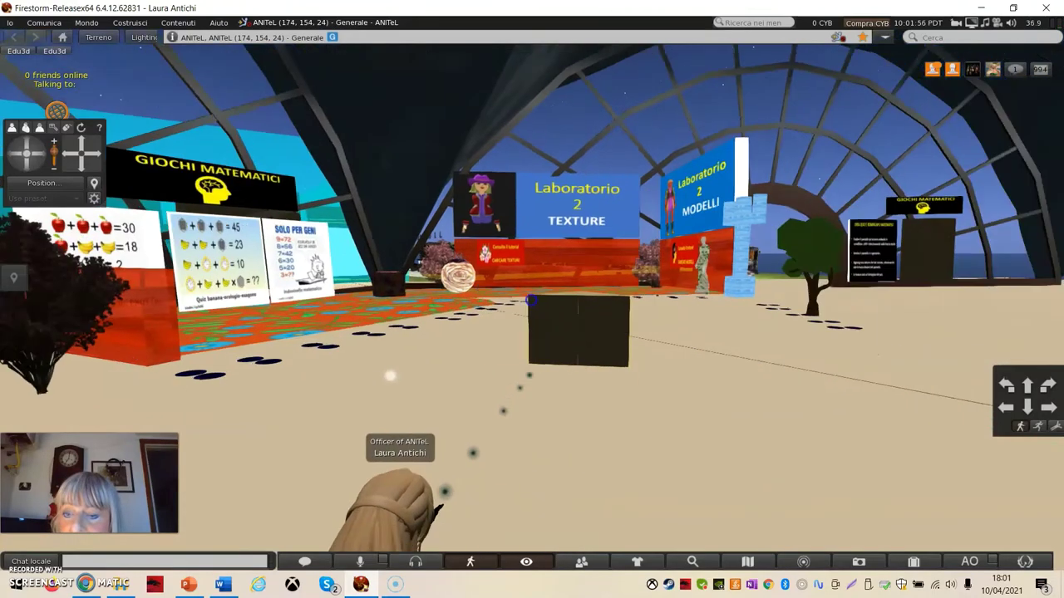
{"action": "key", "text": "ctrl+3"}
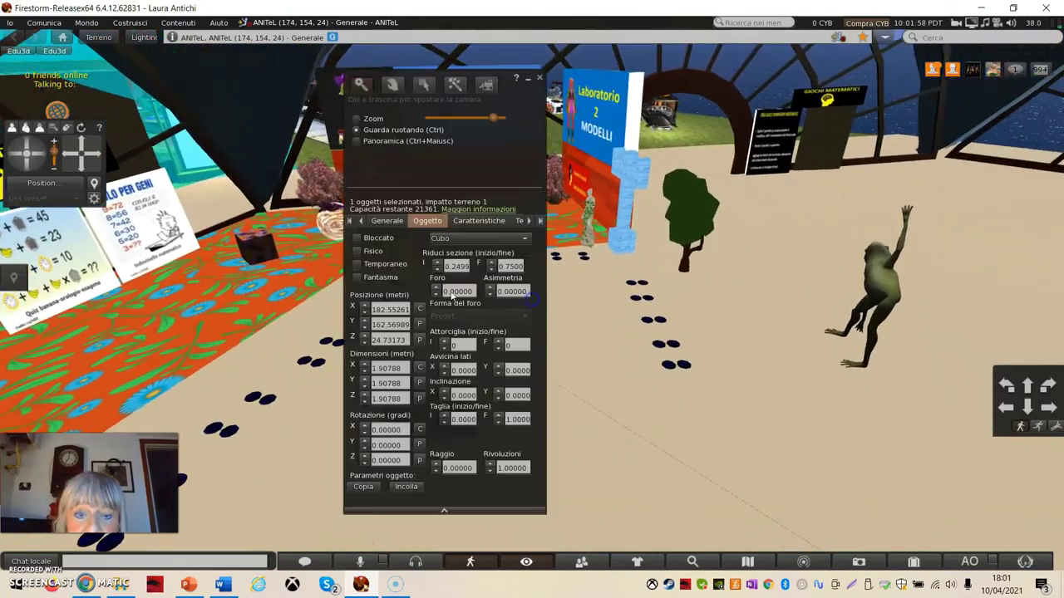
{"action": "left_click", "coordinate": [423, 84]}
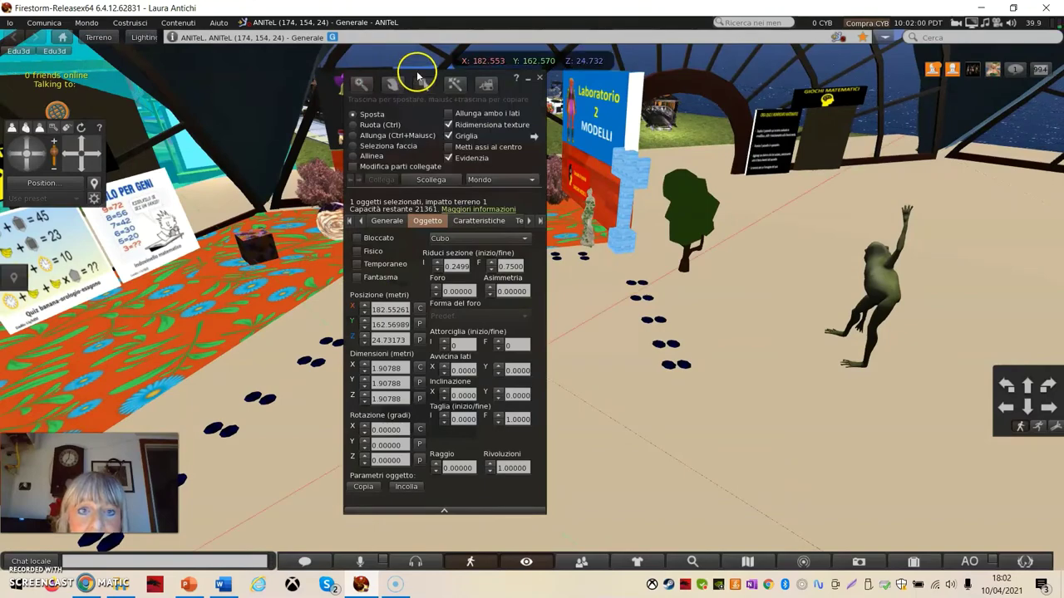
{"action": "left_click_drag", "start_coordinate": [432, 82], "coordinate": [751, 124]}
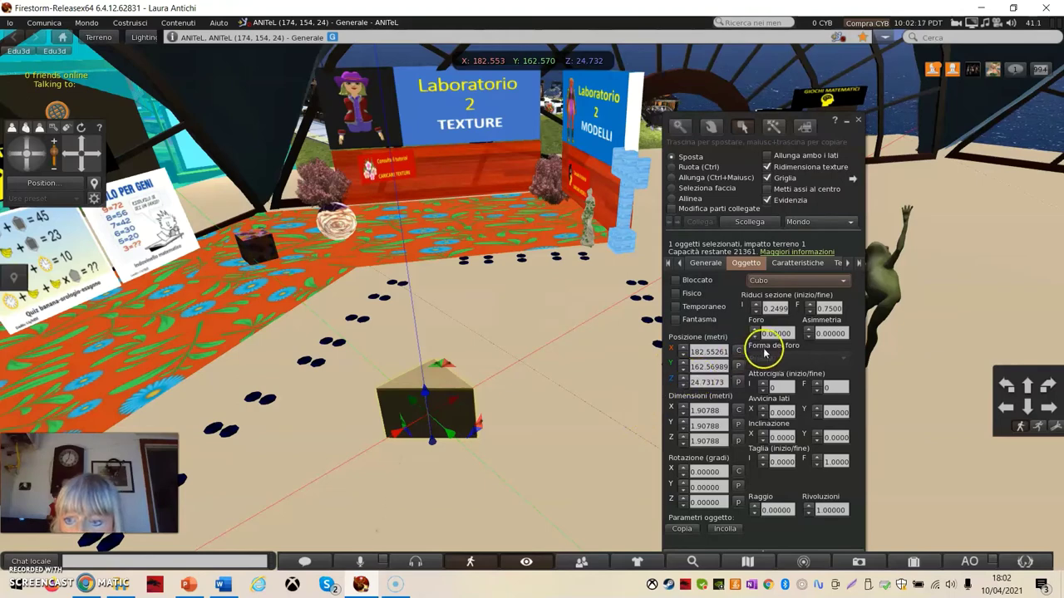
Step: Try other Riduci sezione start and end values on the cube, including a 0.73 start, and restore them to 0 and 1
{"action": "left_click", "coordinate": [756, 305]}
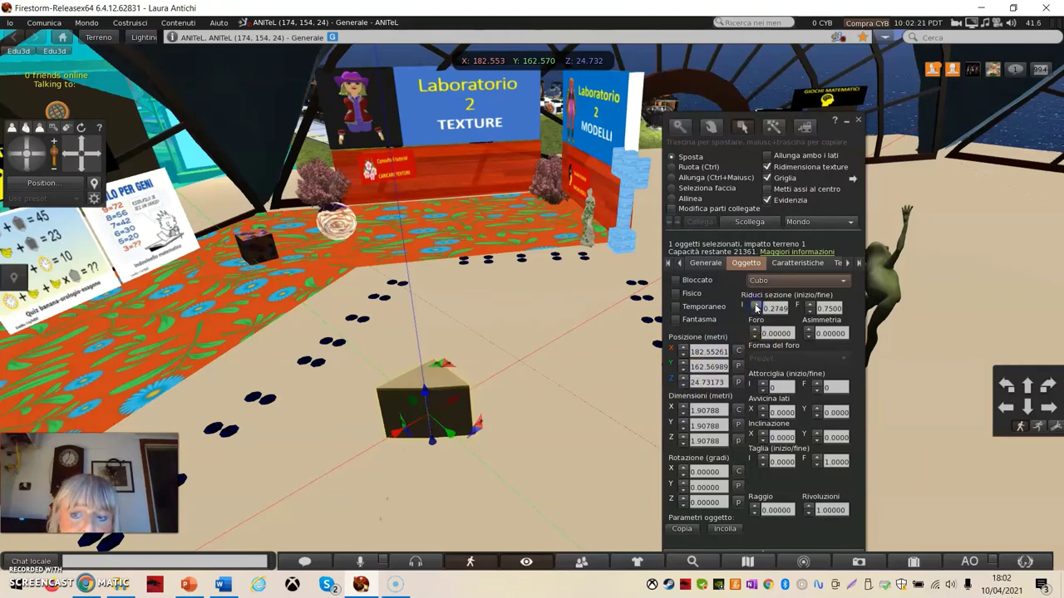
{"action": "left_click", "coordinate": [755, 305]}
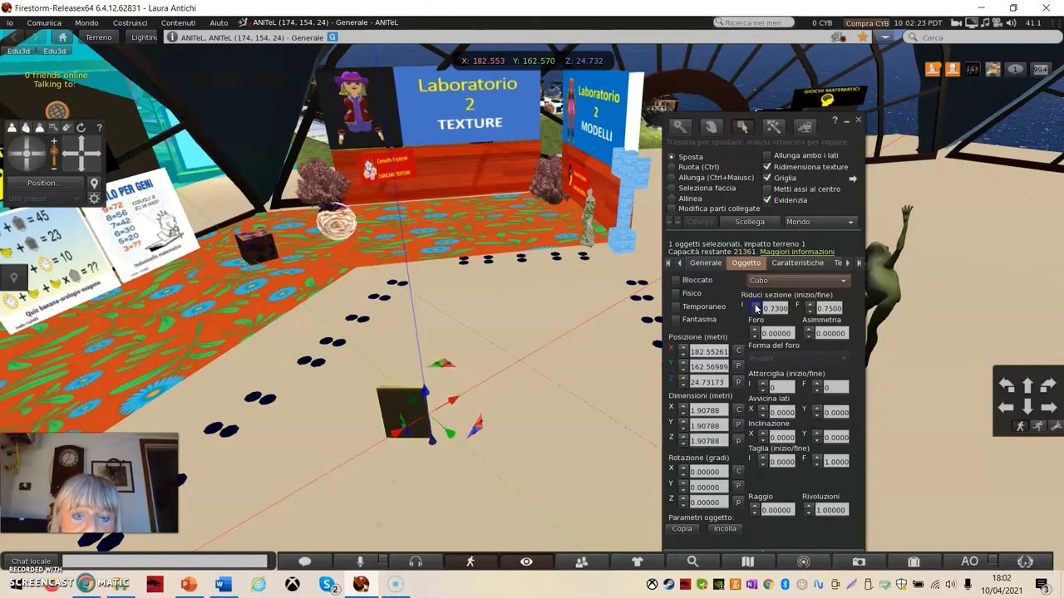
{"action": "left_click", "coordinate": [756, 311]}
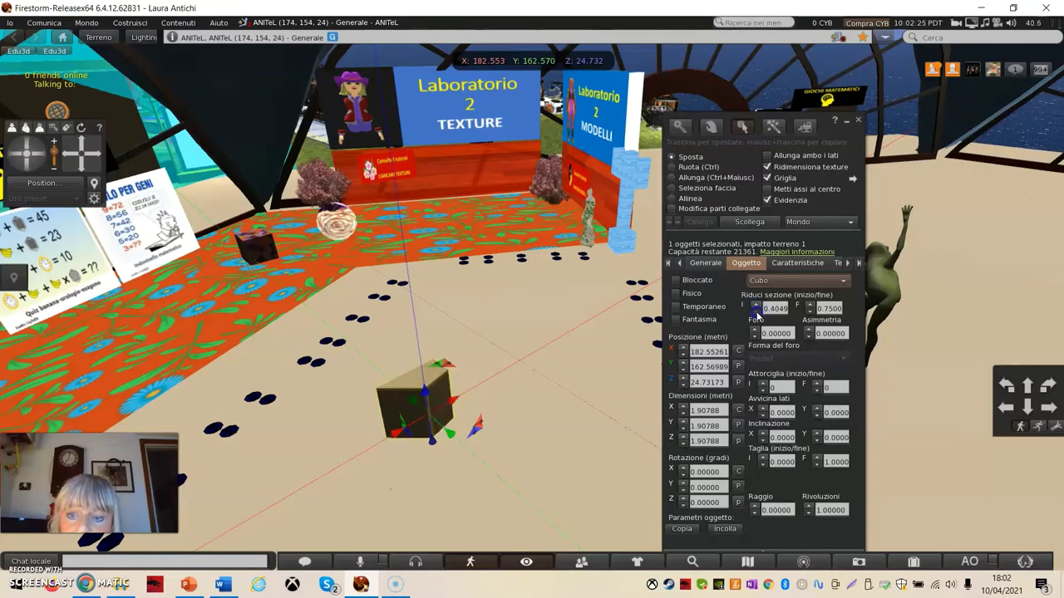
{"action": "left_click", "coordinate": [810, 312]}
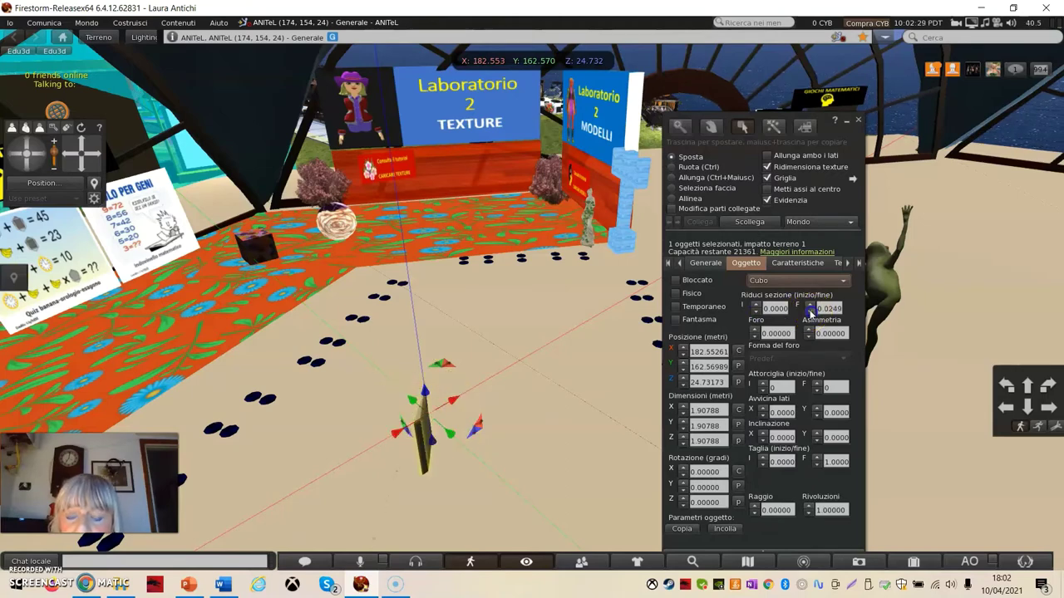
{"action": "left_click", "coordinate": [810, 307]}
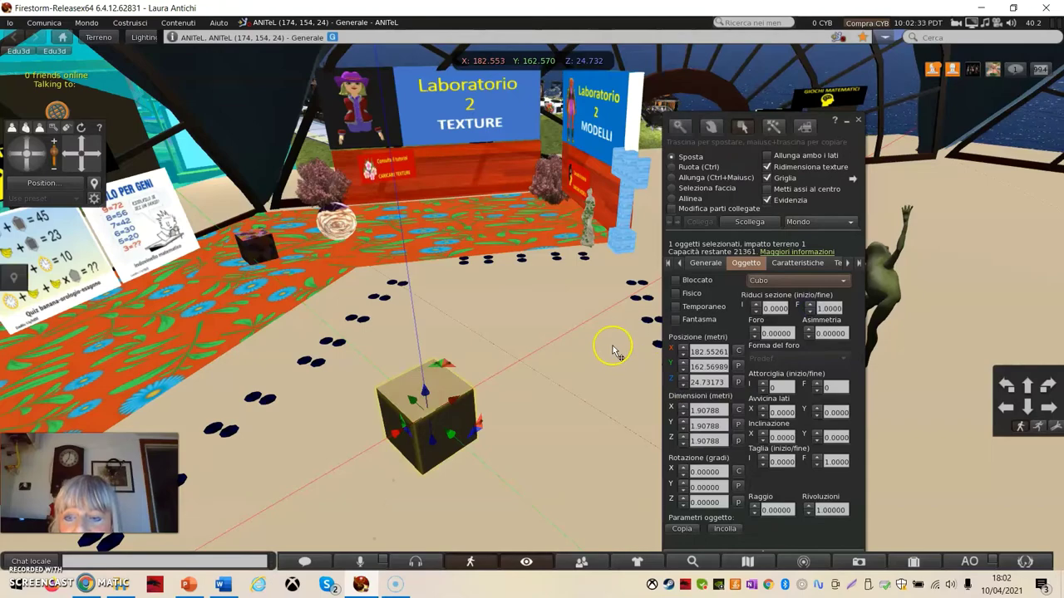
{"action": "scroll", "coordinate": [613, 344], "scroll_direction": "down", "scroll_amount": 2}
{"action": "scroll", "coordinate": [582, 369], "scroll_direction": "up", "scroll_amount": 2}
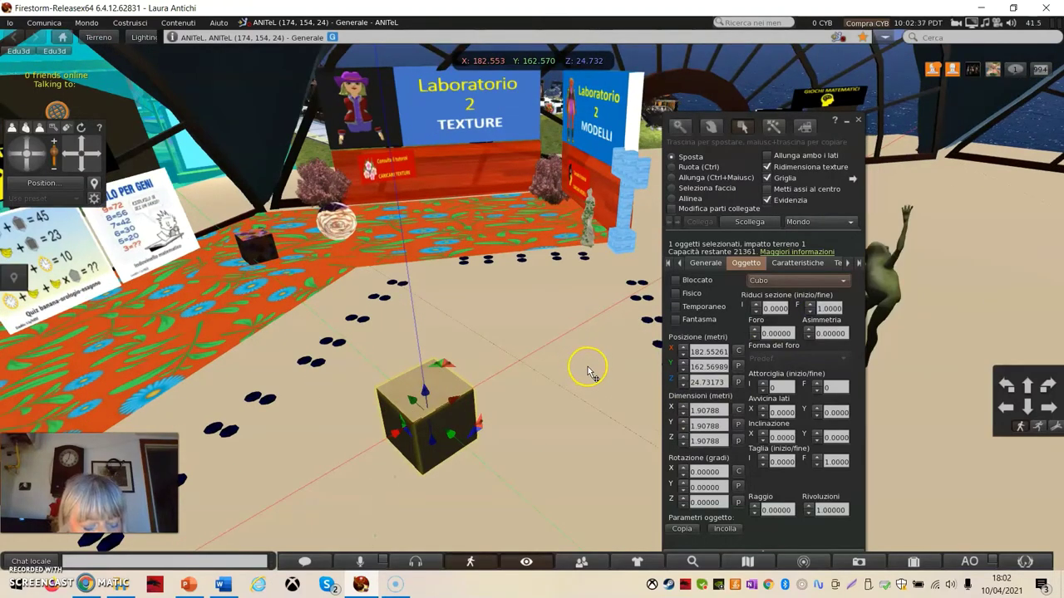
Step: Hollow out the 1.5 m cube by setting its Foro to about 70
{"action": "key", "text": "alt"}
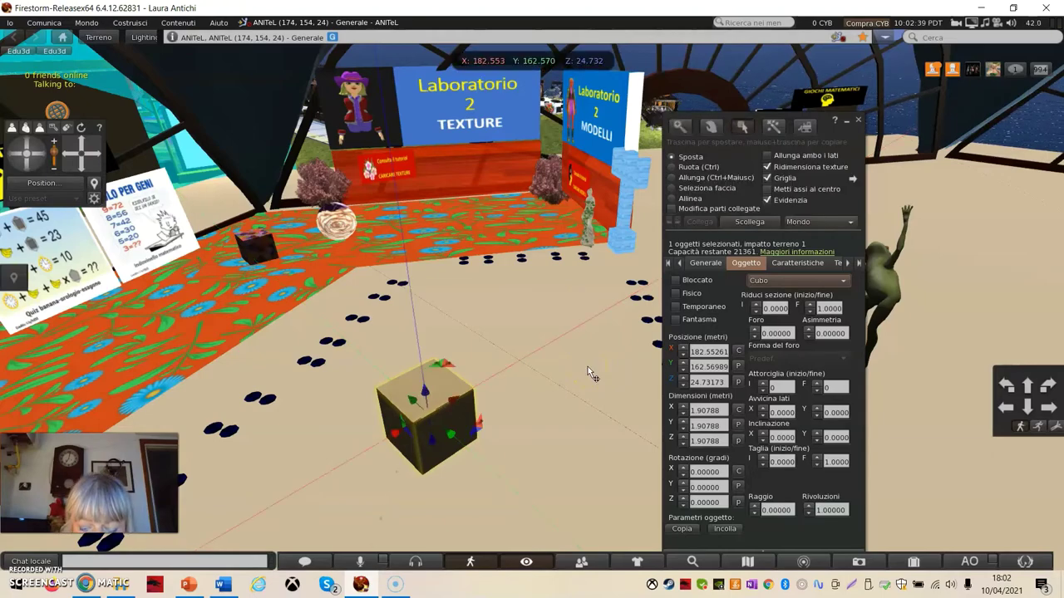
{"action": "key", "text": "alt"}
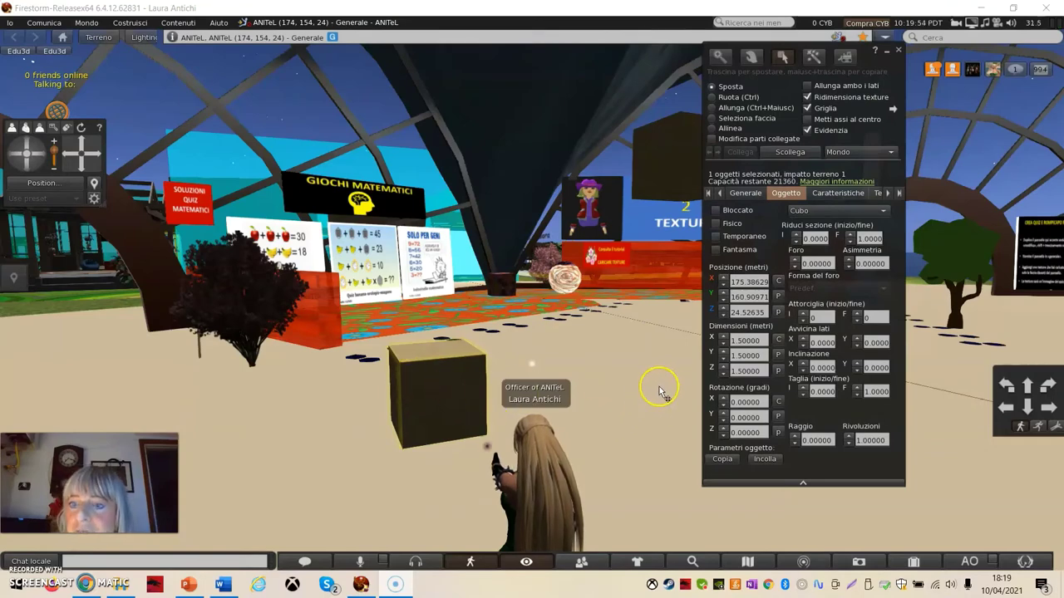
{"action": "left_click", "coordinate": [795, 260]}
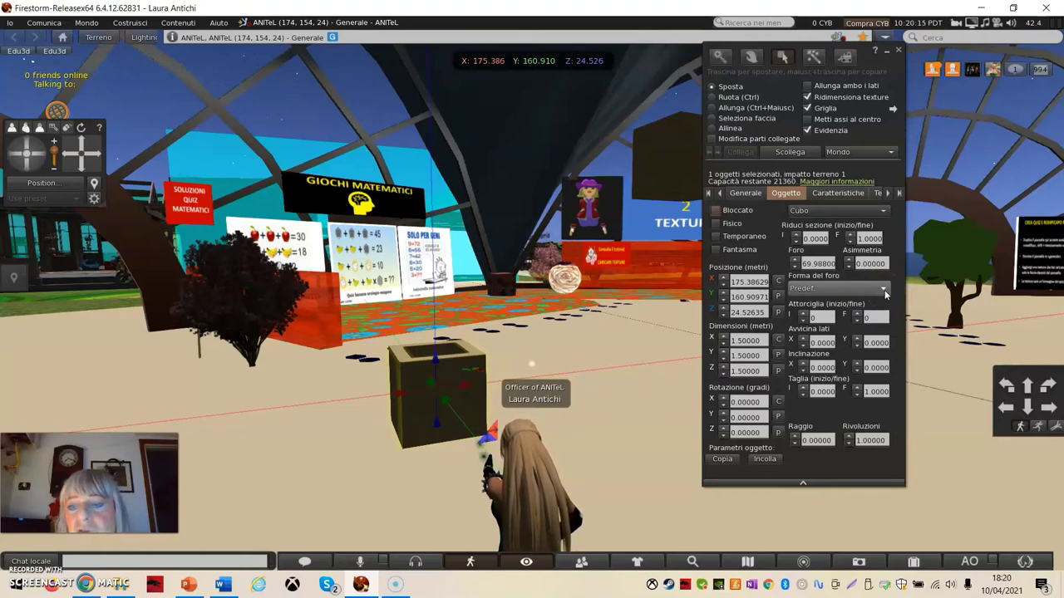
Step: Try the Rotondo, Quadrato and Triangolare hole shapes on the hollow cube, and return Forma del foro to Predef
{"action": "left_click", "coordinate": [884, 290]}
{"action": "left_click", "coordinate": [803, 315]}
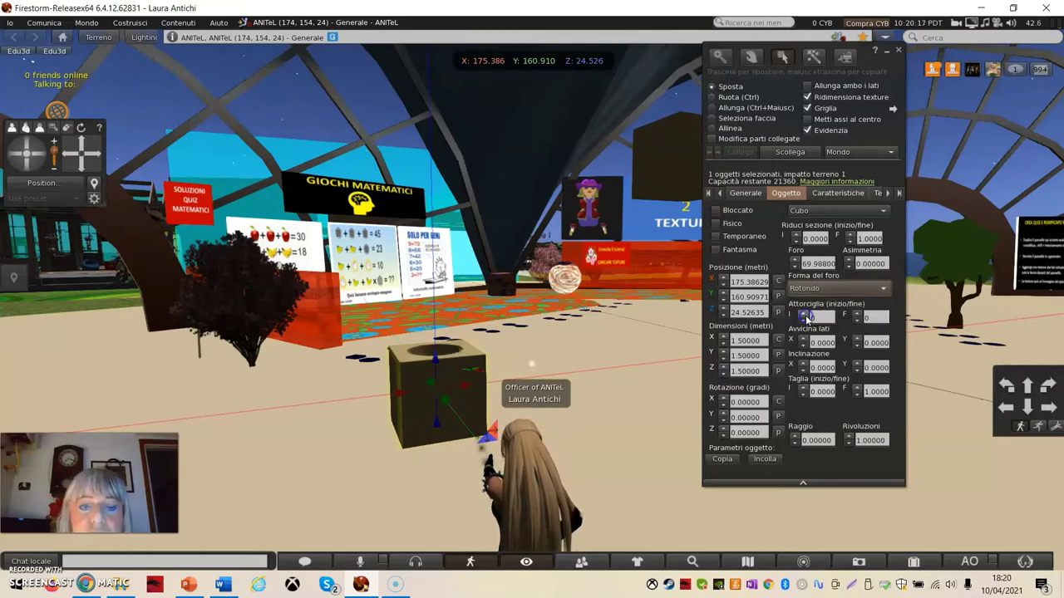
{"action": "left_click", "coordinate": [882, 291]}
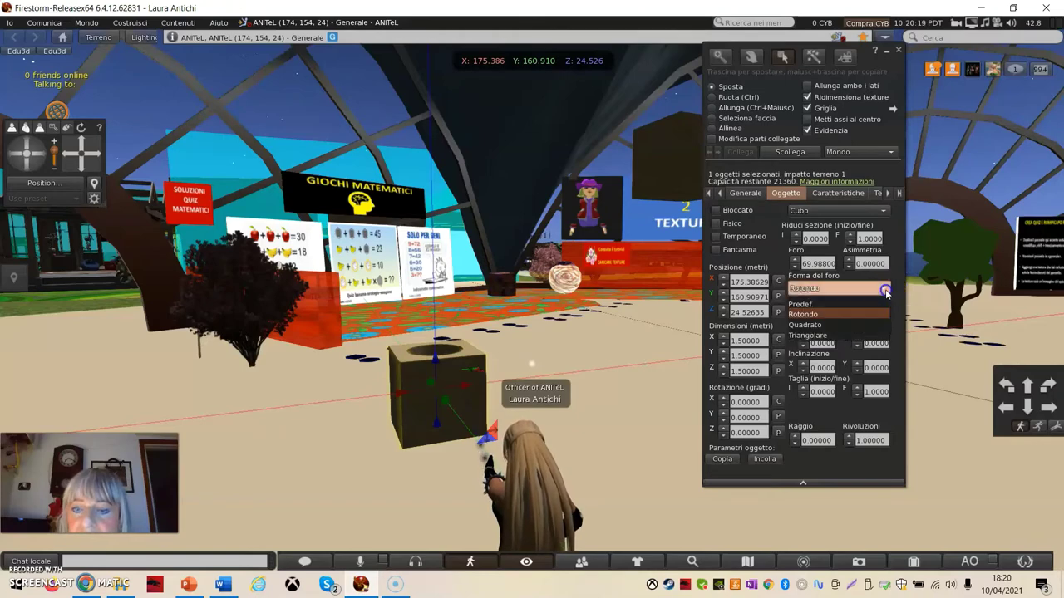
{"action": "left_click", "coordinate": [811, 325]}
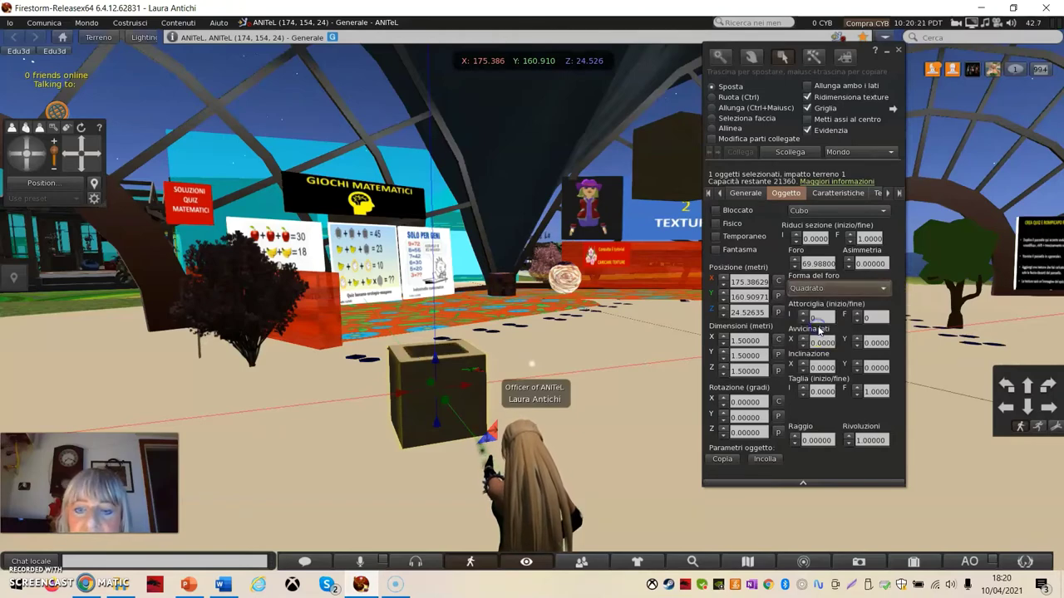
{"action": "left_click", "coordinate": [881, 290]}
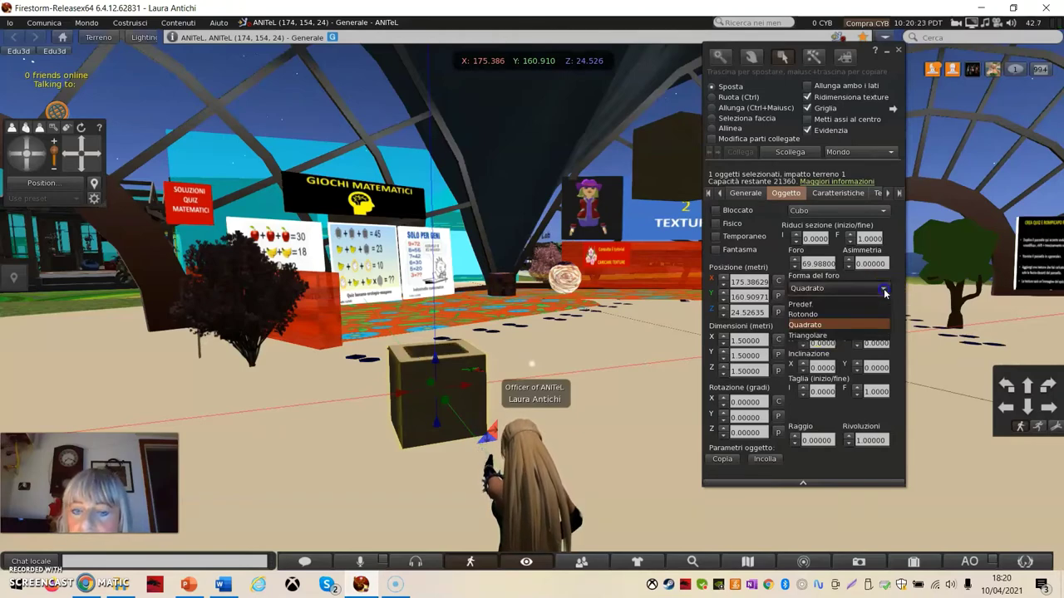
{"action": "left_click", "coordinate": [809, 336]}
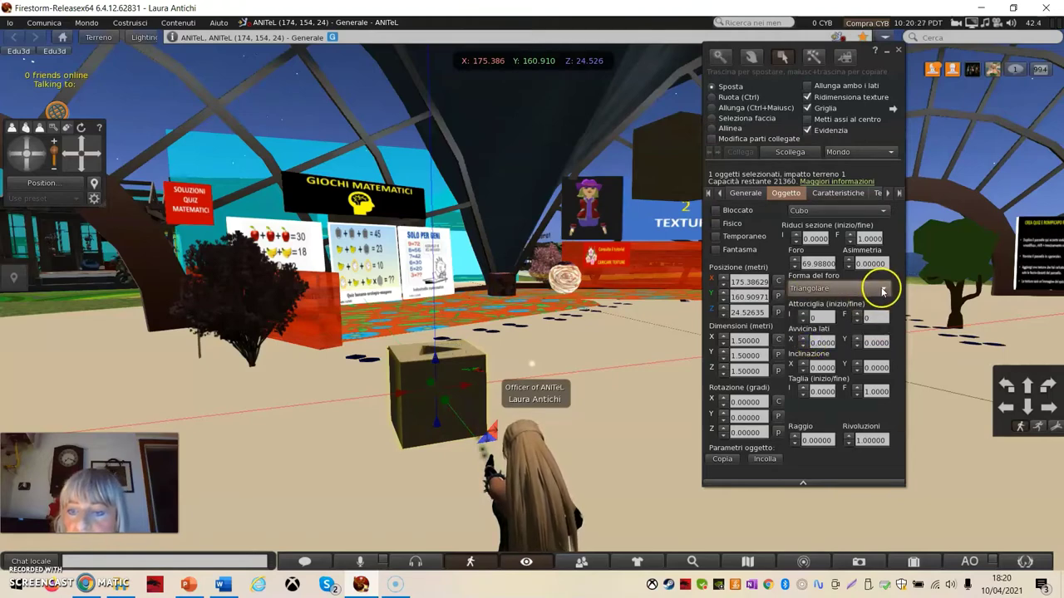
{"action": "left_click", "coordinate": [883, 290]}
{"action": "left_click", "coordinate": [801, 305]}
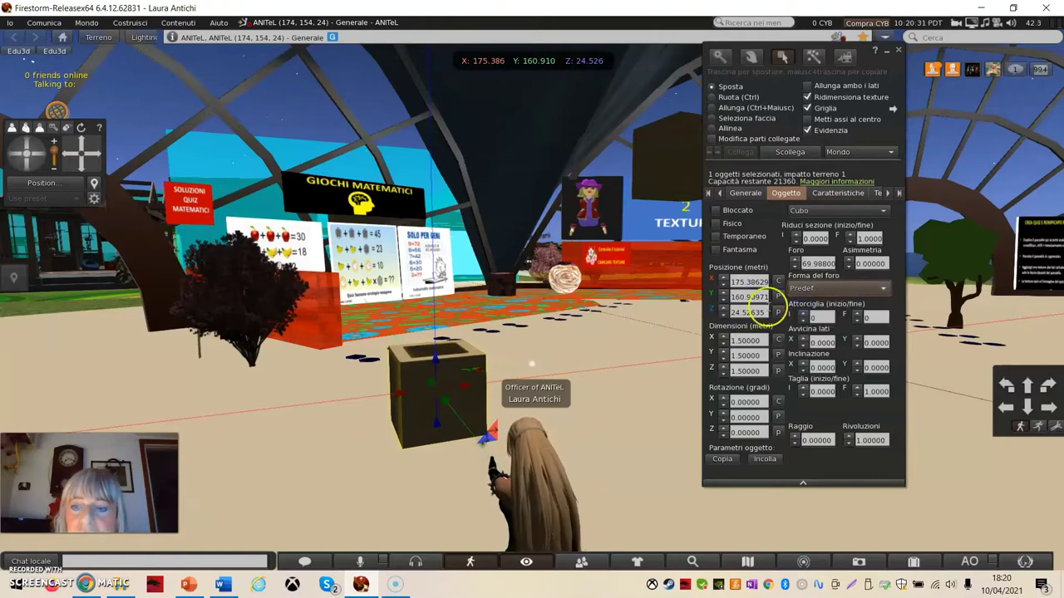
Step: Enlarge the cube's Foro to about 80 and raise the cube to a Z position of about 25.6 m, ending its editing
{"action": "left_click", "coordinate": [794, 259]}
{"action": "left_click", "coordinate": [871, 264]}
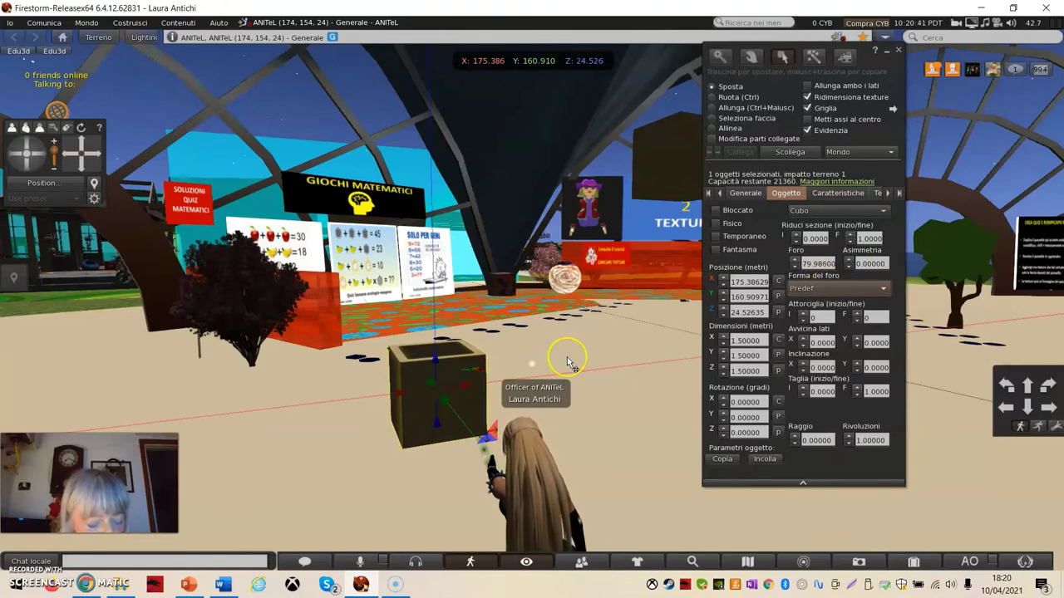
{"action": "left_click_drag", "start_coordinate": [441, 362], "coordinate": [460, 309]}
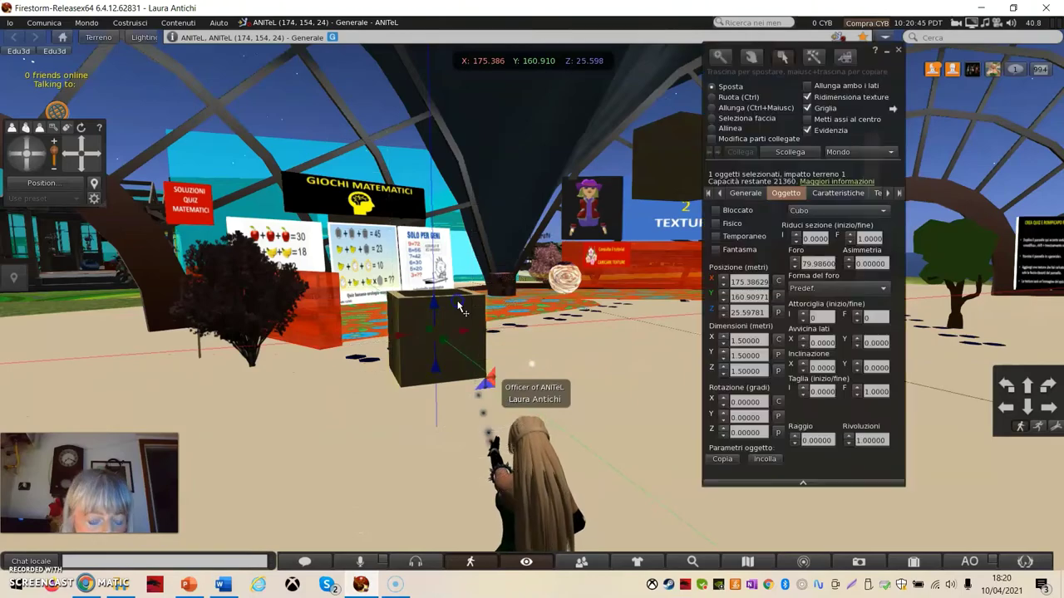
{"action": "left_click", "coordinate": [464, 309], "text": "alt"}
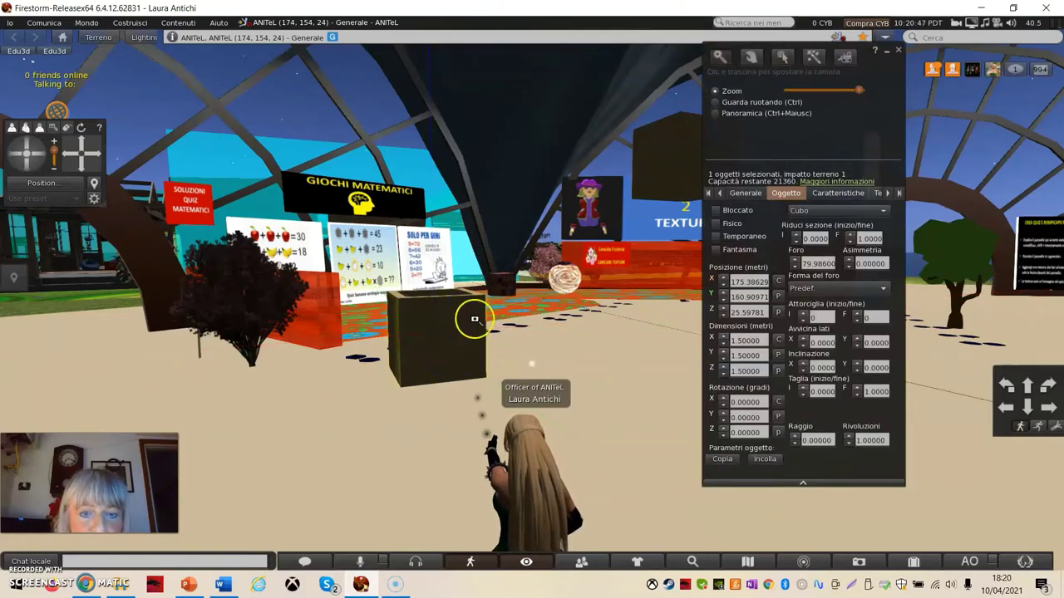
{"action": "key", "text": "Escape"}
{"action": "left_click_drag", "start_coordinate": [532, 299], "coordinate": [532, 300], "text": "alt"}
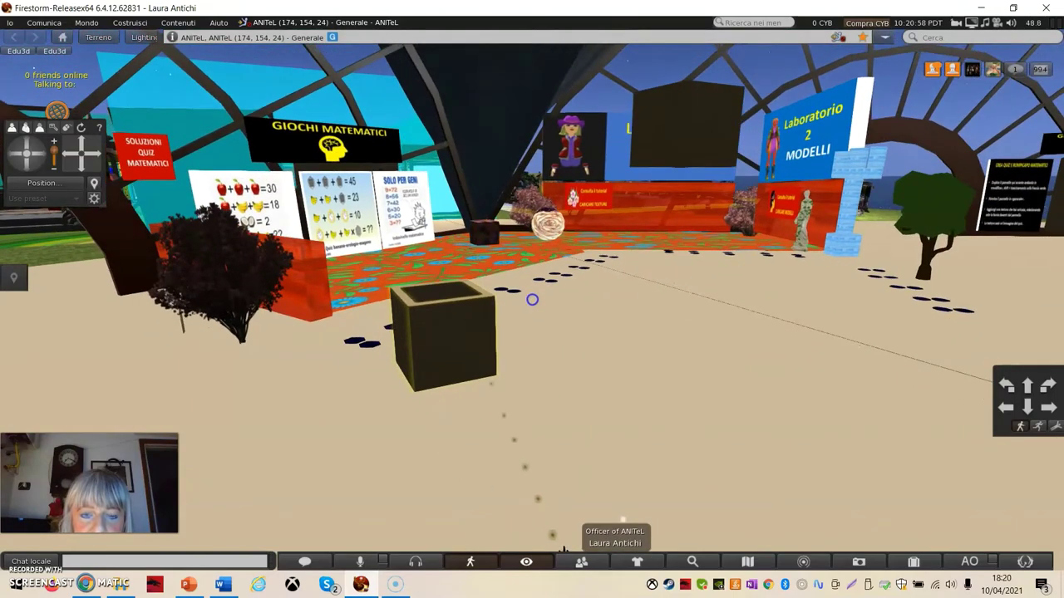
{"action": "key", "text": "ctrl+3"}
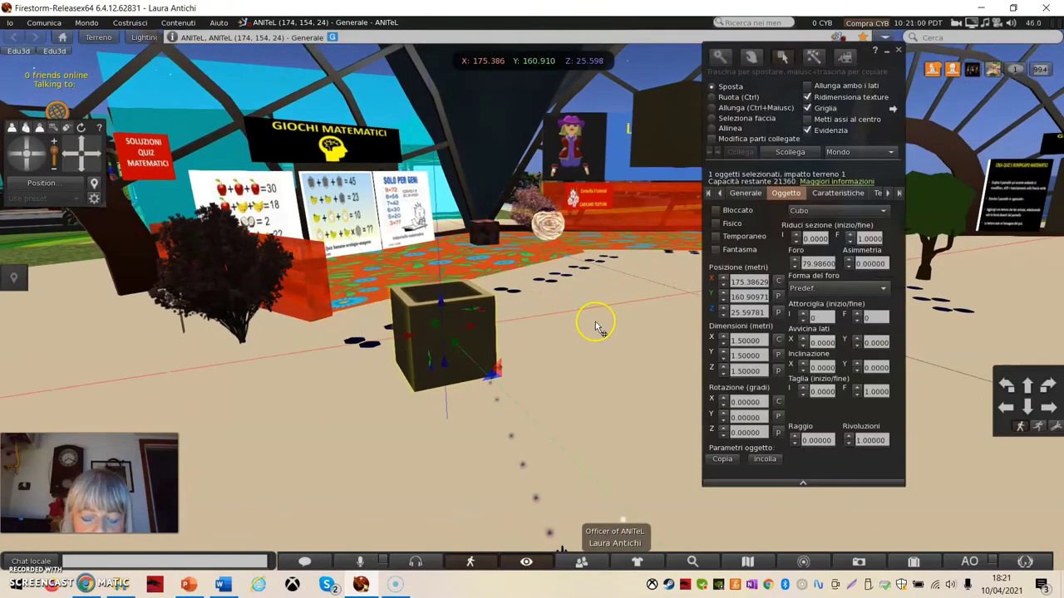
{"action": "key", "text": "Escape"}
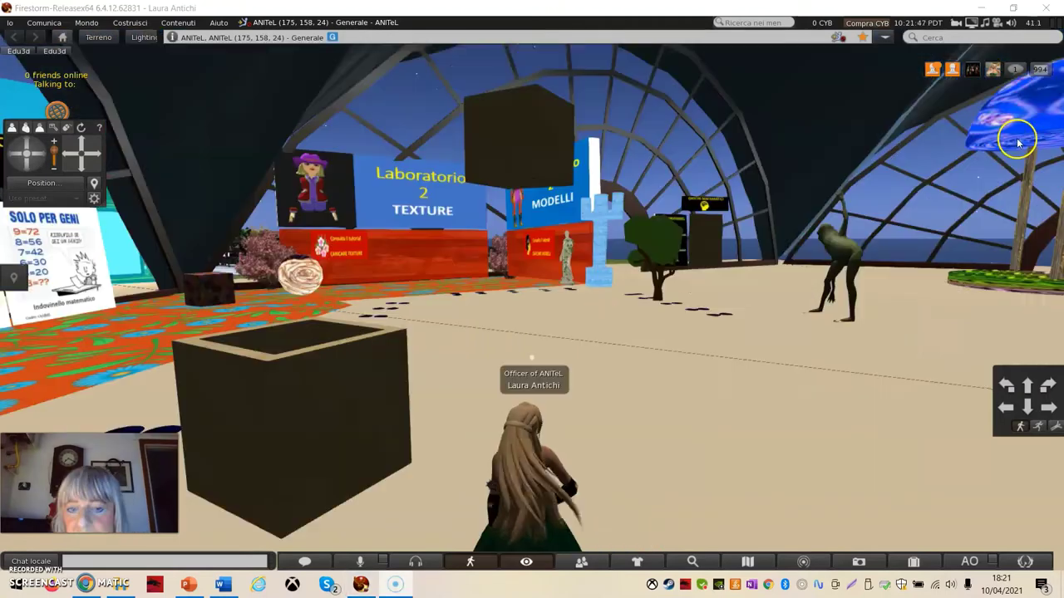
{"action": "right_click", "coordinate": [680, 385]}
{"action": "left_click", "coordinate": [700, 359]}
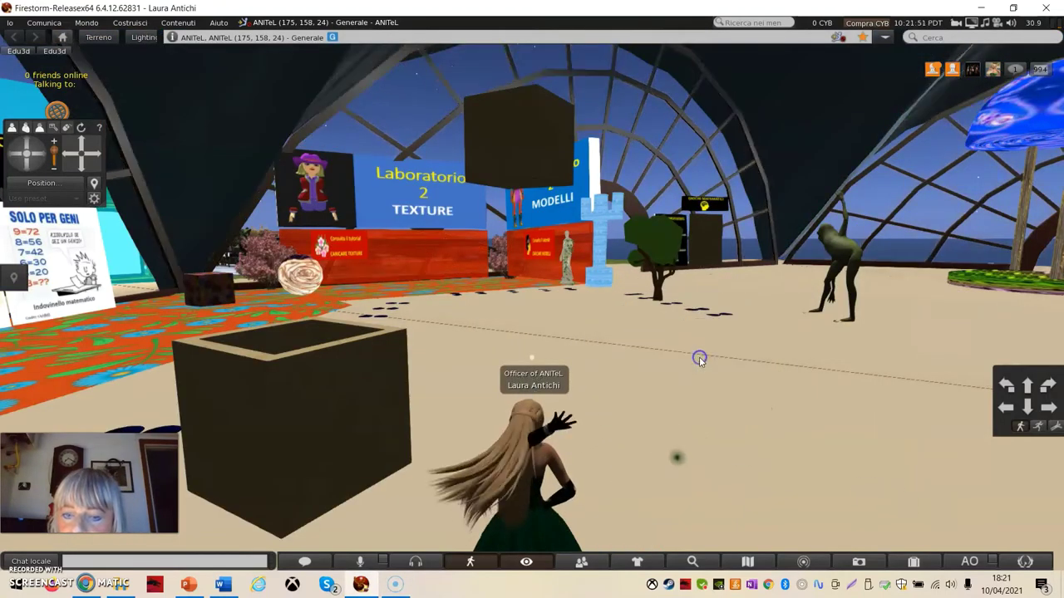
{"action": "left_click", "coordinate": [673, 416]}
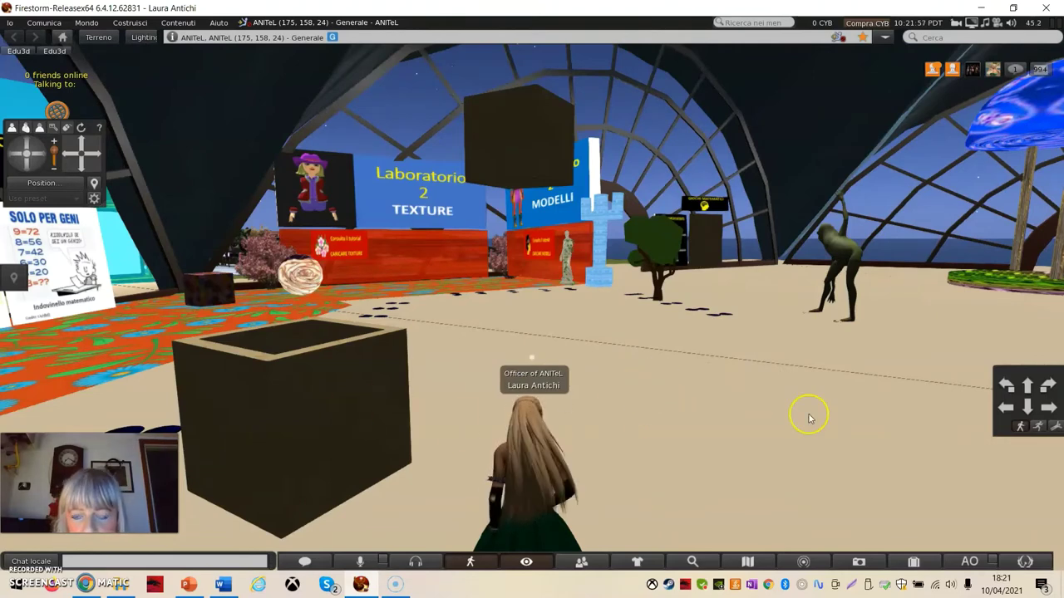
Step: Create a new cube on the sandy floor beside the hollow cube
{"action": "right_click", "coordinate": [753, 414]}
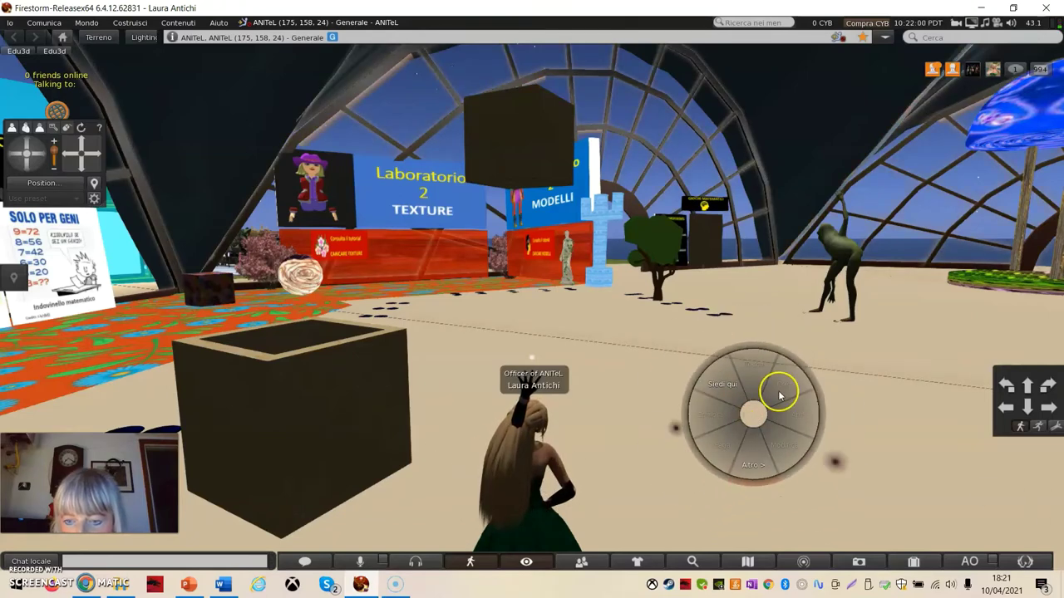
{"action": "left_click", "coordinate": [777, 391]}
{"action": "left_click", "coordinate": [715, 92]}
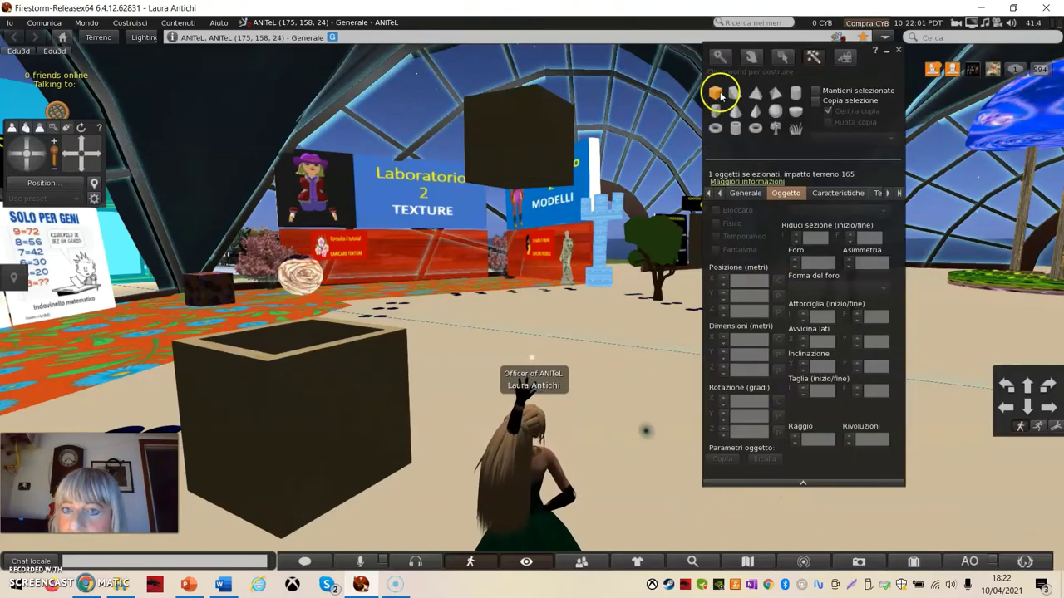
{"action": "left_click", "coordinate": [673, 297]}
{"action": "left_click", "coordinate": [613, 373]}
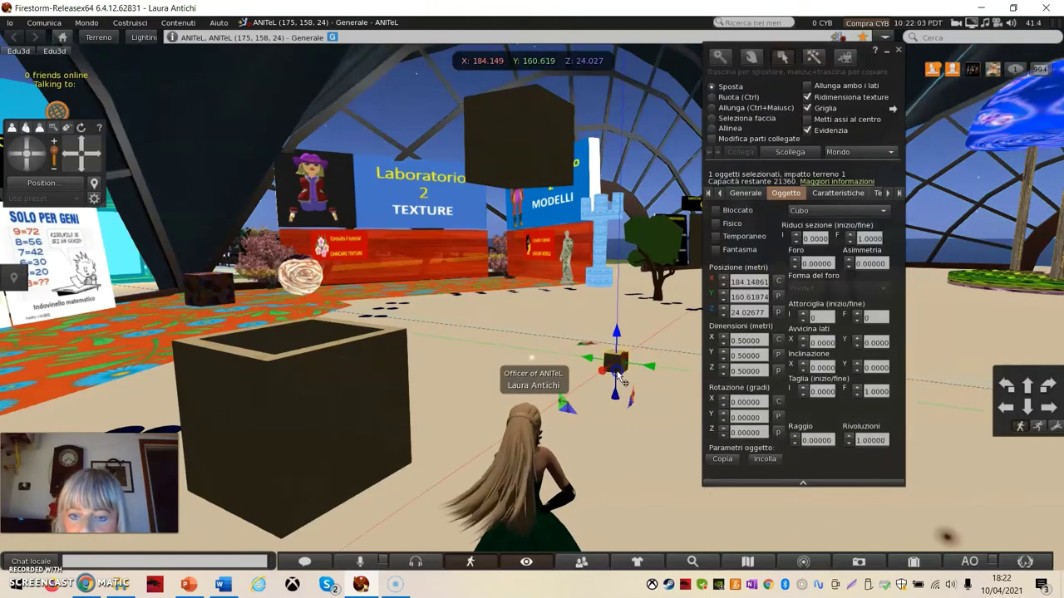
{"action": "left_click", "coordinate": [628, 357]}
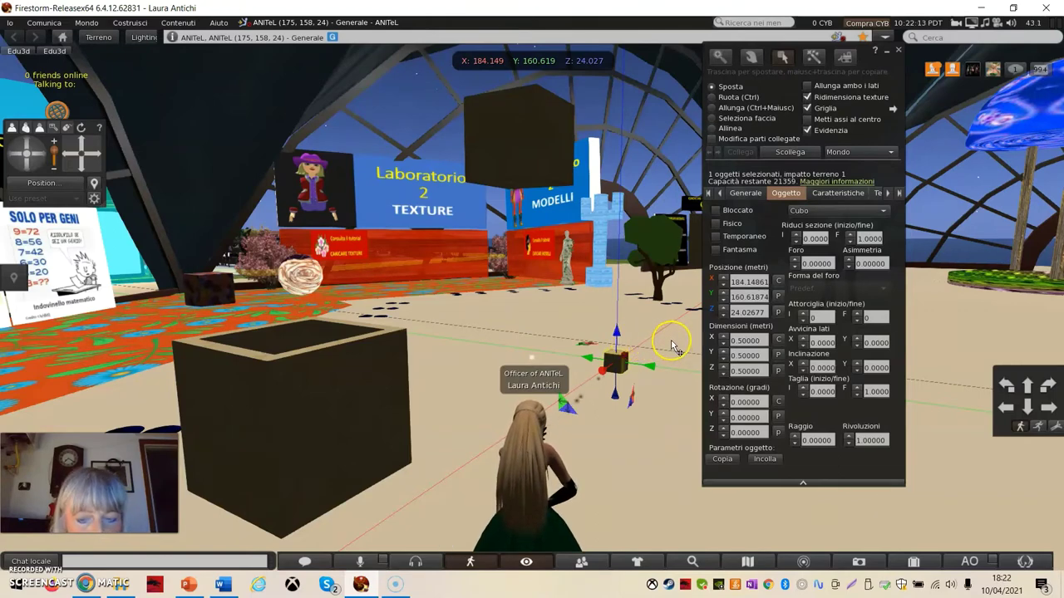
Step: Stretch the new cube uniformly from an upper corner to about 1.84 m per side
{"action": "key", "text": "ctrl+shift"}
{"action": "left_click_drag", "start_coordinate": [628, 356], "coordinate": [646, 344], "text": "ctrl+shift"}
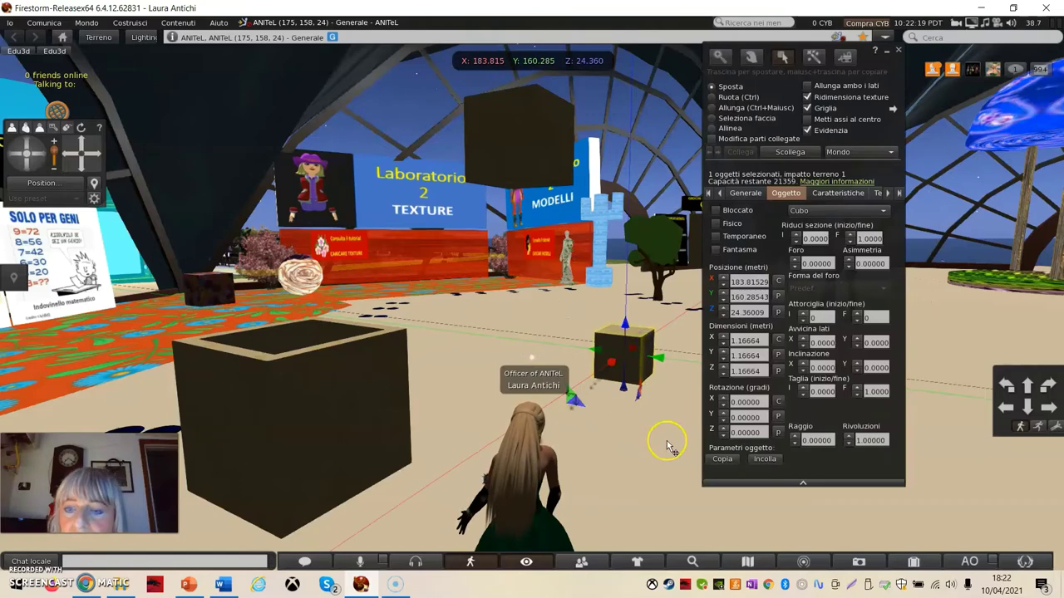
{"action": "key", "text": "ctrl+shift"}
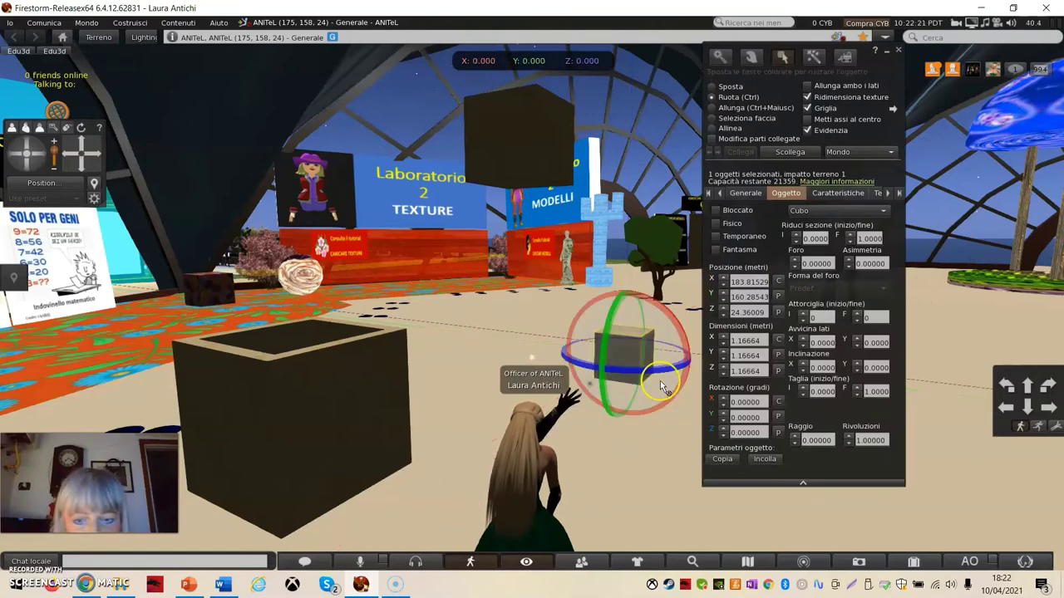
{"action": "left_click_drag", "start_coordinate": [654, 332], "coordinate": [692, 301], "text": "ctrl+shift"}
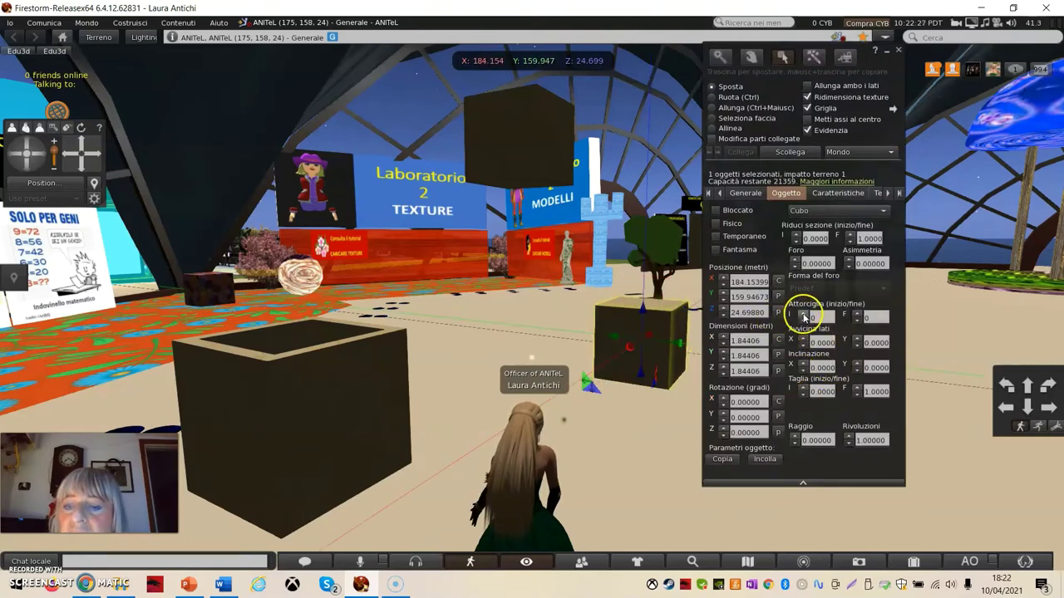
Step: Twist the new cube with Attorciglia, setting the start to 180 and the end to -27
{"action": "double_click", "coordinate": [802, 315]}
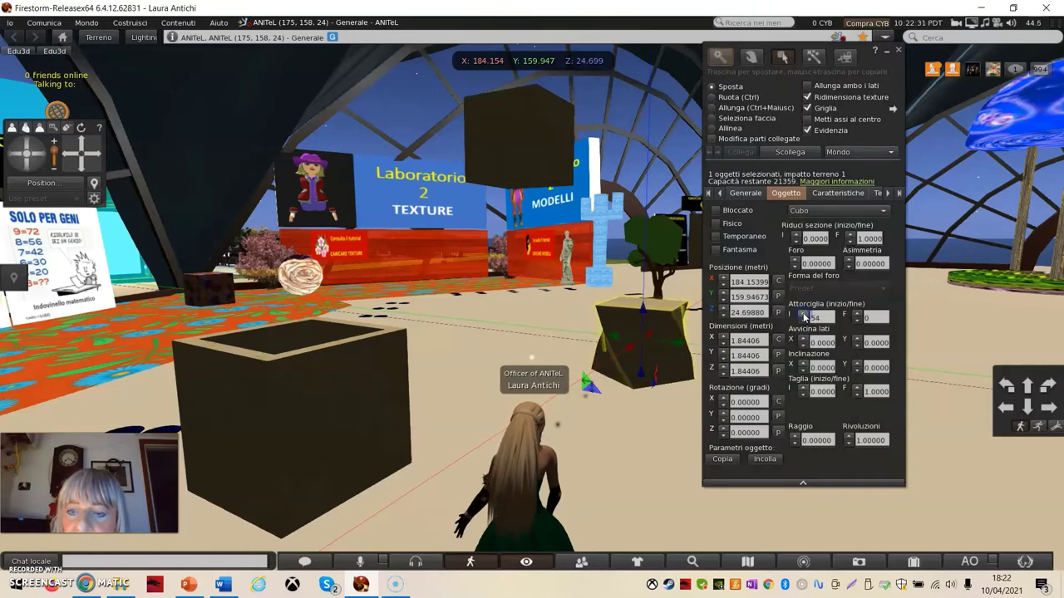
{"action": "left_click_drag", "start_coordinate": [803, 316], "coordinate": [802, 317]}
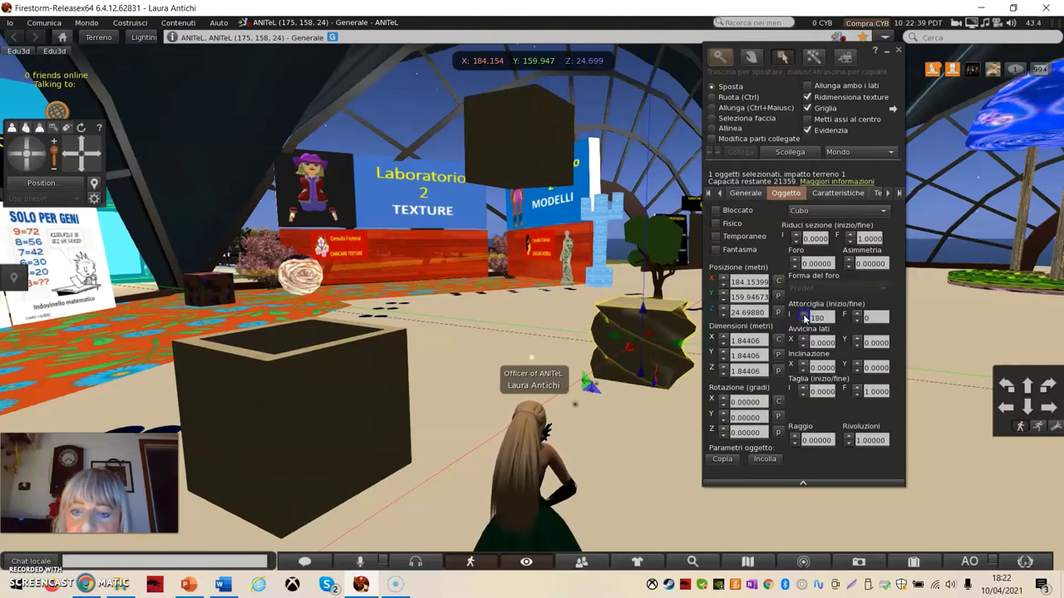
{"action": "left_click_drag", "start_coordinate": [803, 318], "coordinate": [656, 347]}
{"action": "left_click", "coordinate": [858, 317]}
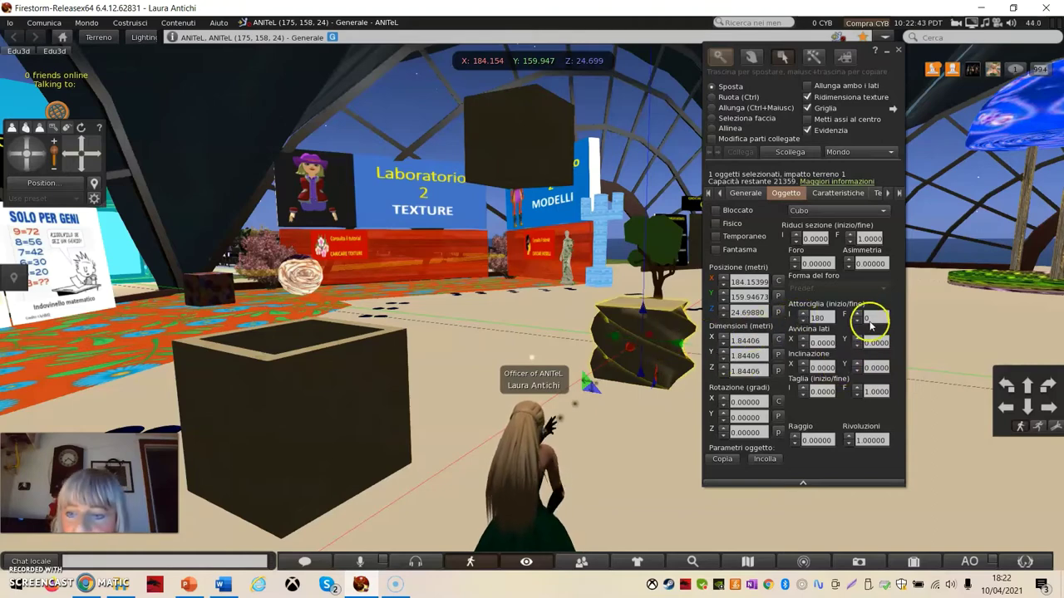
{"action": "left_click_drag", "start_coordinate": [859, 316], "coordinate": [858, 324]}
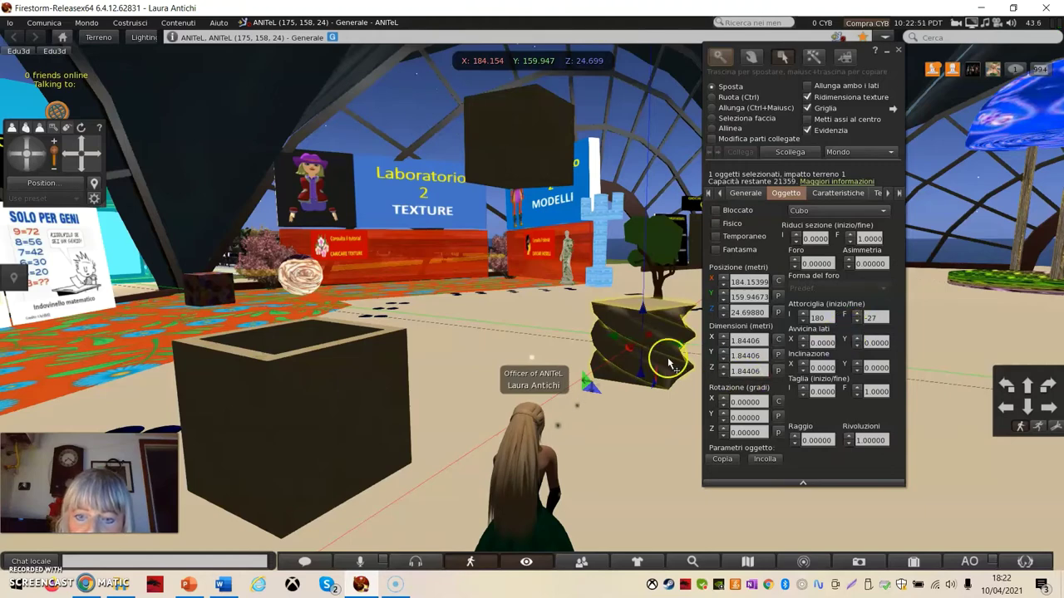
{"action": "left_click", "coordinate": [647, 374]}
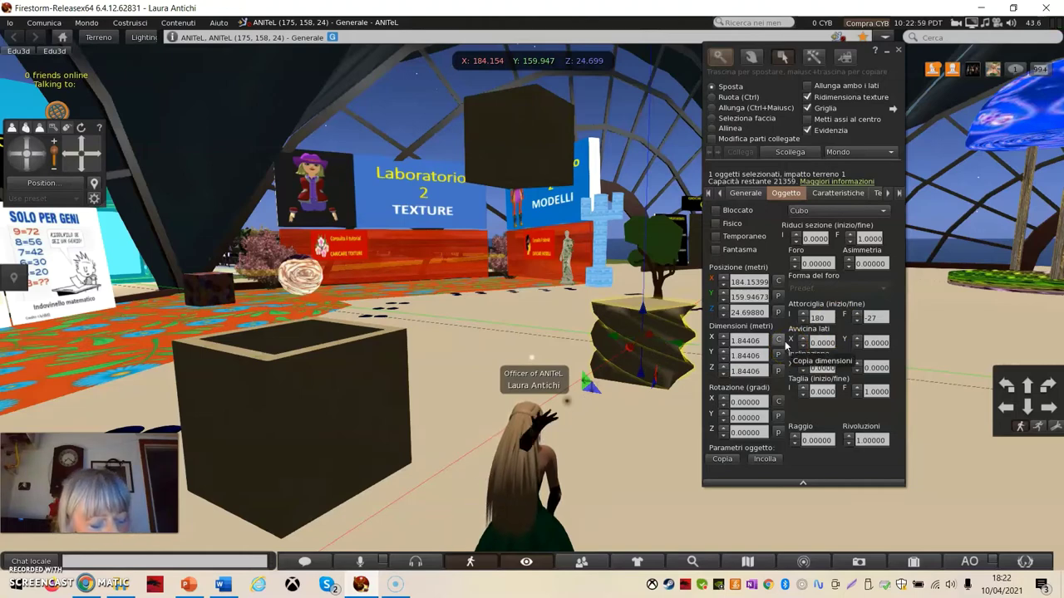
Step: Stretch the twisted cube uniformly to about 3.03 m per side and move the build window clear of it
{"action": "key", "text": "ctrl+shift"}
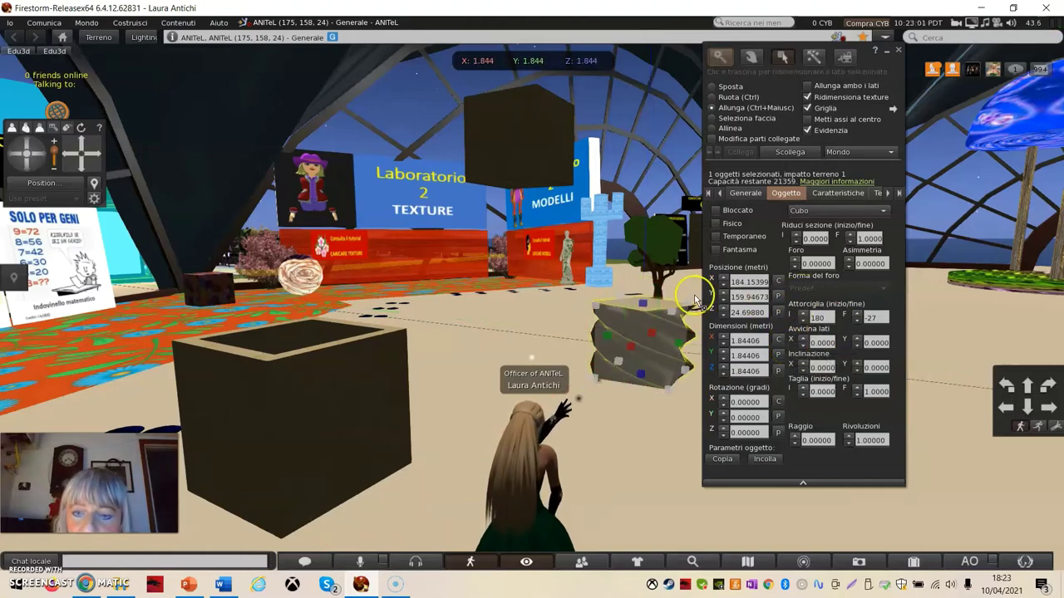
{"action": "left_click_drag", "start_coordinate": [689, 303], "coordinate": [722, 351], "text": "ctrl+shift"}
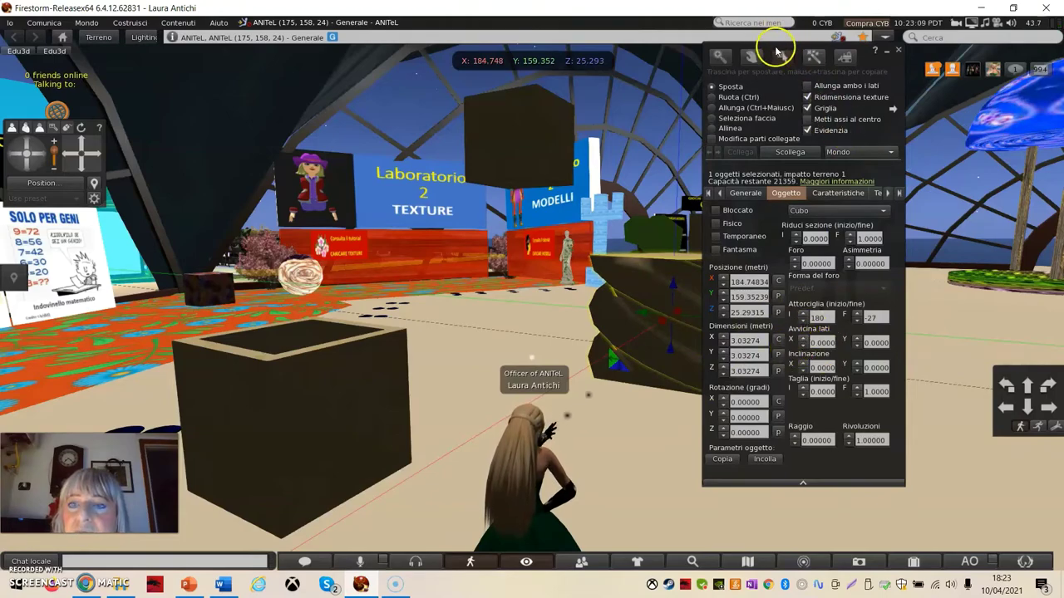
{"action": "left_click_drag", "start_coordinate": [764, 50], "coordinate": [876, 62]}
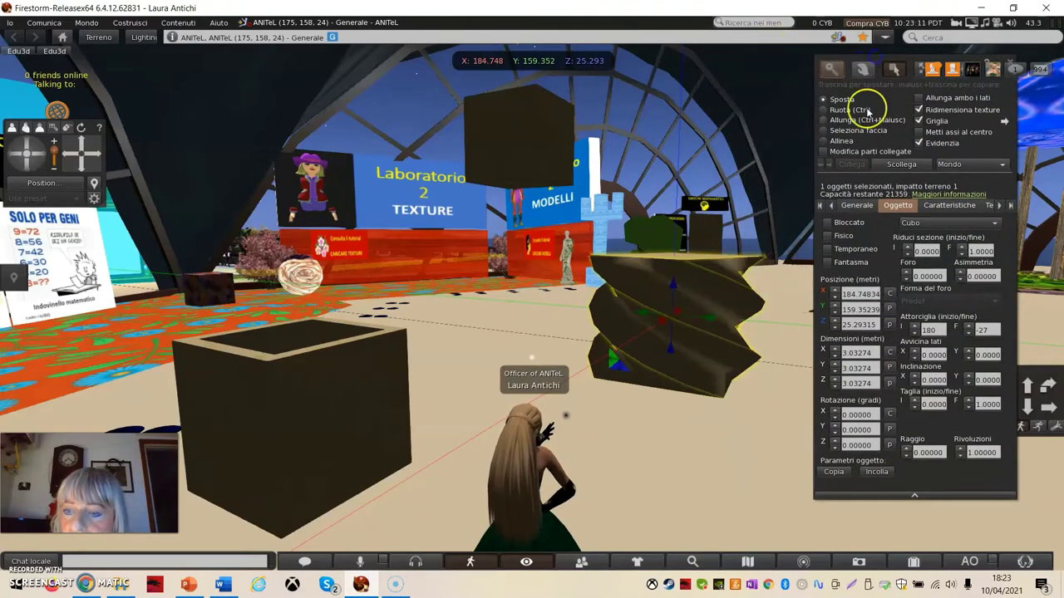
Step: Taper the twisted cube along X by setting Avvicina lati X to 1
{"action": "left_click", "coordinate": [915, 350]}
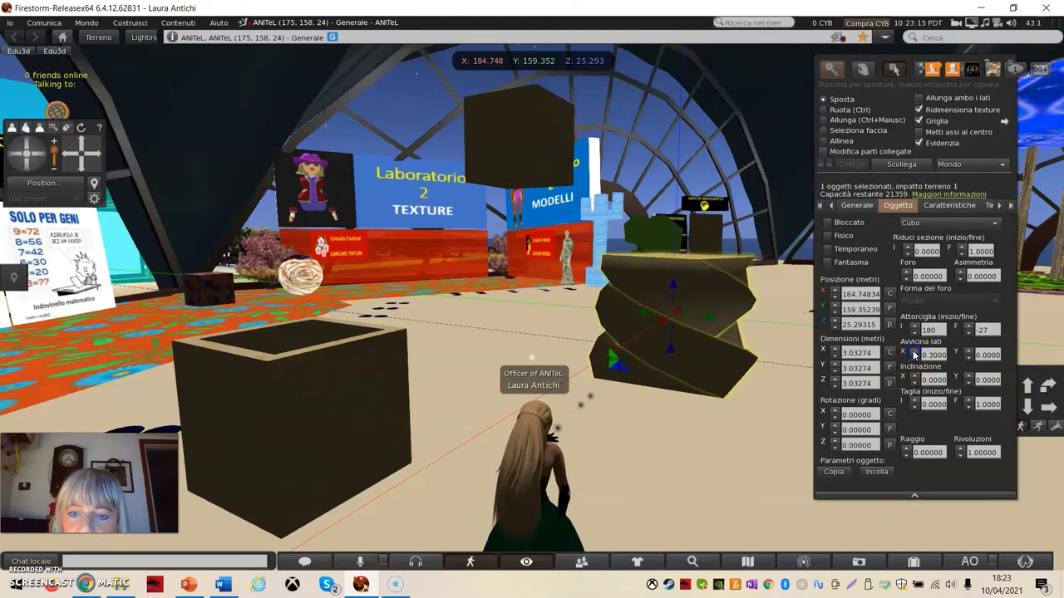
{"action": "left_click", "coordinate": [915, 351]}
{"action": "left_click", "coordinate": [914, 351]}
{"action": "left_click", "coordinate": [915, 350]}
{"action": "left_click", "coordinate": [914, 350]}
{"action": "left_click", "coordinate": [915, 351]}
{"action": "left_click", "coordinate": [914, 351]}
{"action": "left_click", "coordinate": [915, 351]}
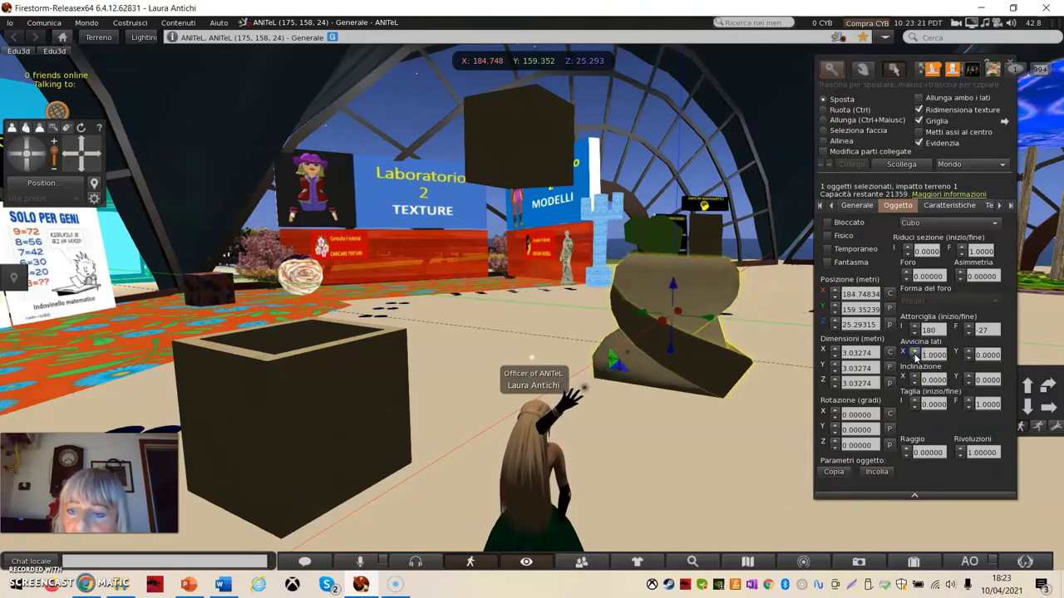
Step: Taper the twisted cube along Y by setting Avvicina lati Y to 1
{"action": "left_click", "coordinate": [969, 351]}
{"action": "left_click", "coordinate": [969, 351]}
{"action": "left_click", "coordinate": [968, 351]}
{"action": "left_click", "coordinate": [968, 350]}
{"action": "left_click", "coordinate": [969, 351]}
{"action": "left_click", "coordinate": [969, 350]}
{"action": "left_click", "coordinate": [969, 351]}
{"action": "left_click", "coordinate": [969, 350]}
{"action": "left_click", "coordinate": [969, 351]}
{"action": "left_click", "coordinate": [968, 351]}
{"action": "left_click", "coordinate": [968, 350]}
{"action": "left_click", "coordinate": [968, 351]}
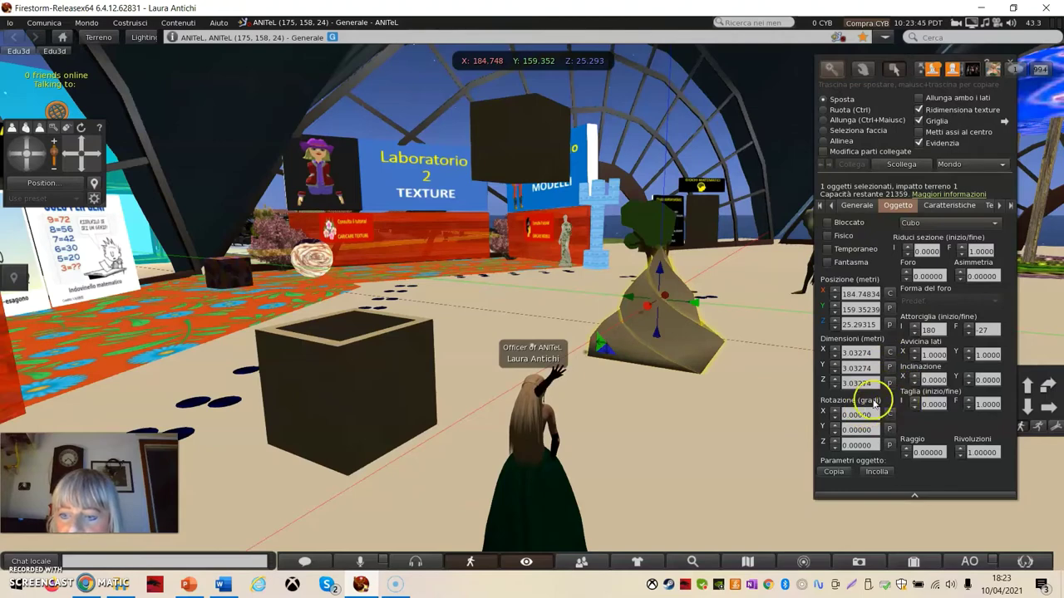
Step: Deselect the twisted cube, turn the avatar toward the open floor beside it, and close the build window
{"action": "left_click", "coordinate": [723, 403]}
{"action": "left_click", "coordinate": [723, 405]}
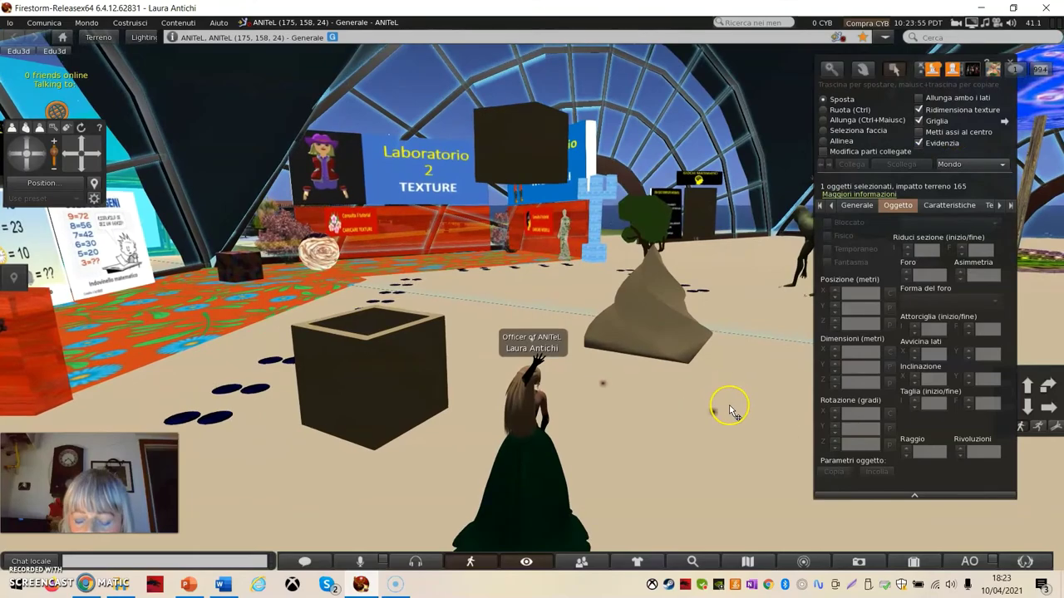
{"action": "left_click", "coordinate": [744, 408]}
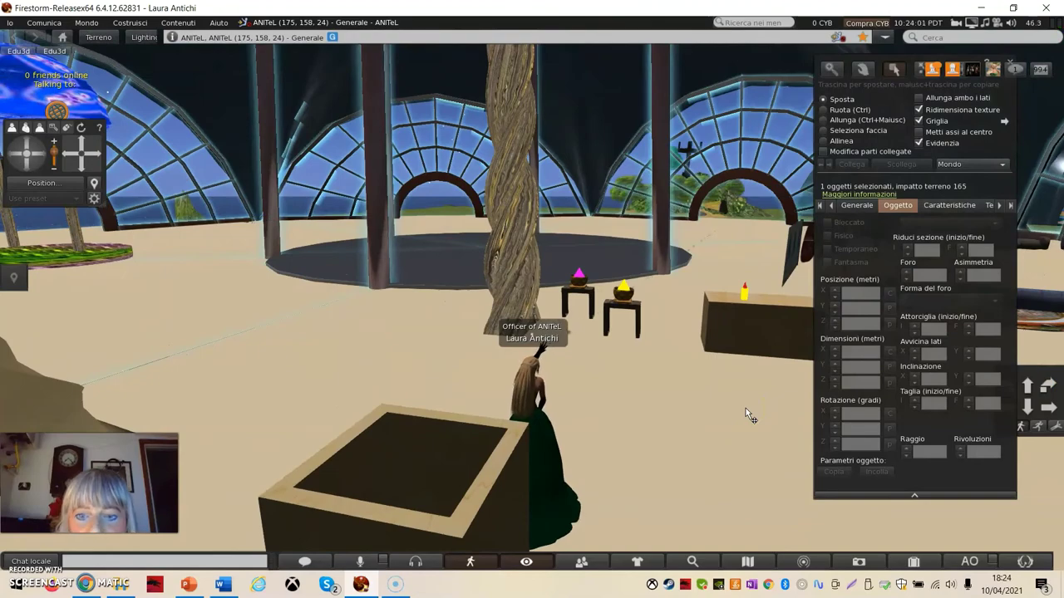
{"action": "left_click", "coordinate": [729, 406]}
{"action": "left_click", "coordinate": [625, 330]}
{"action": "left_click", "coordinate": [653, 301]}
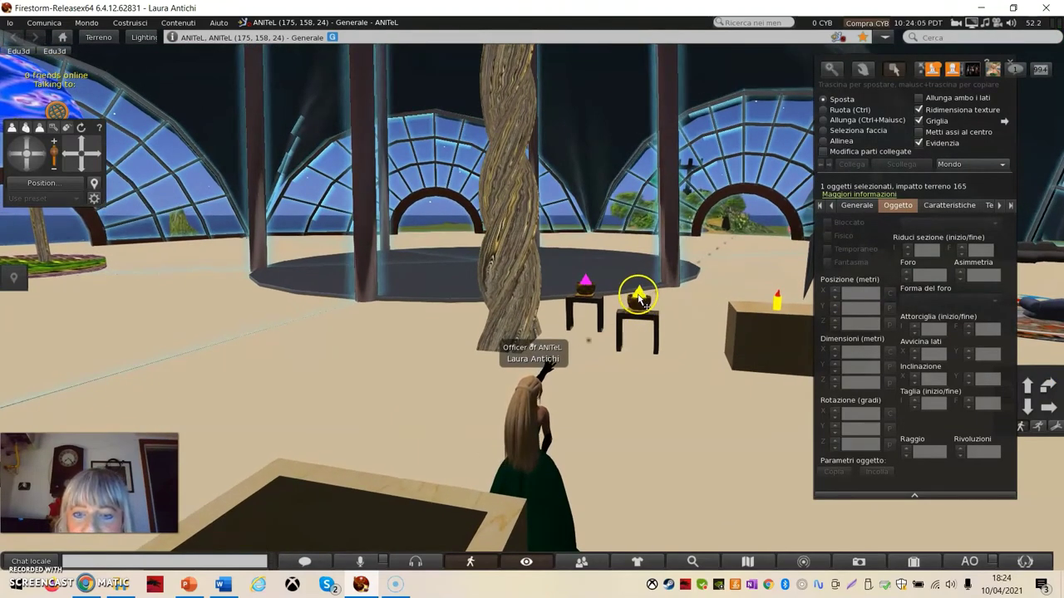
{"action": "key", "text": "Left"}
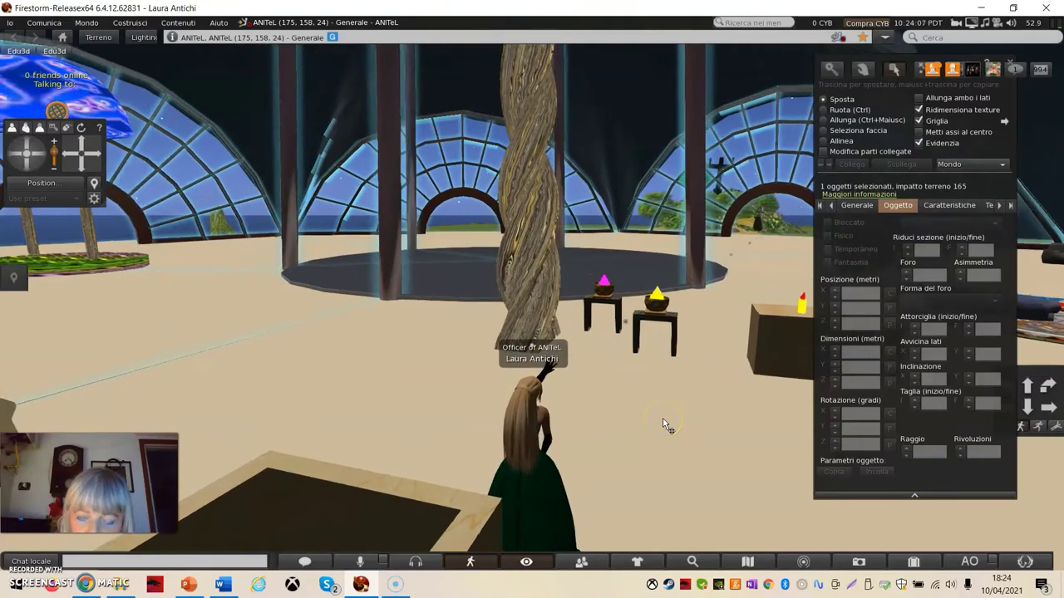
{"action": "key", "text": "Left"}
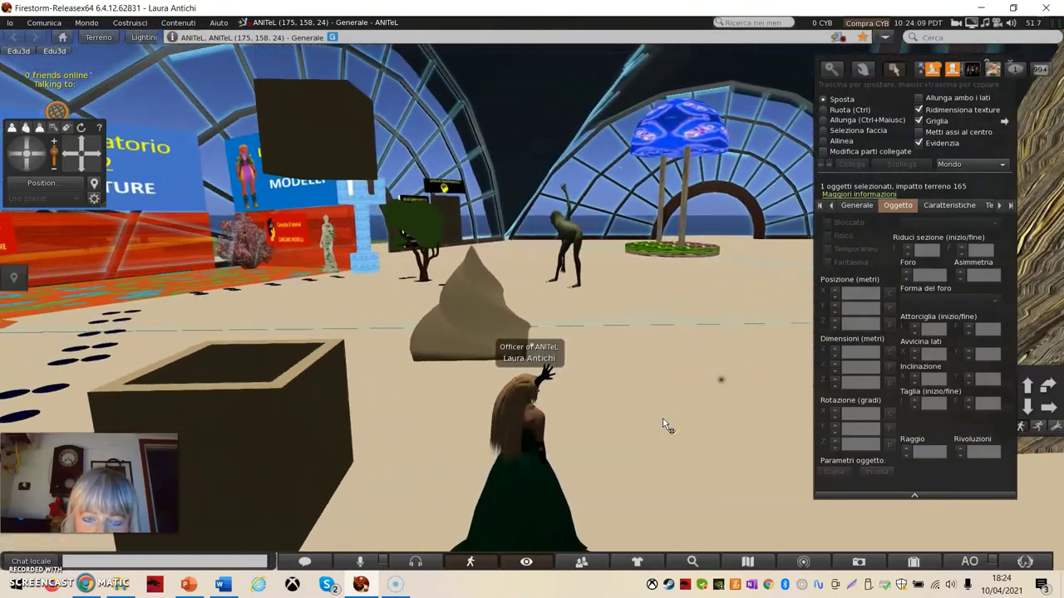
{"action": "key", "text": "Left"}
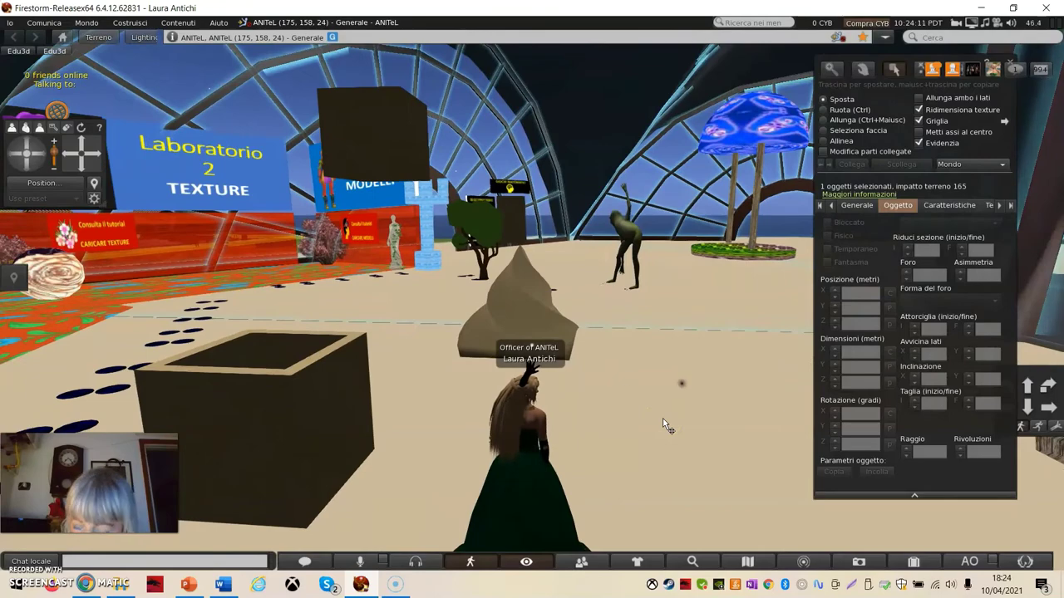
{"action": "key", "text": "Right"}
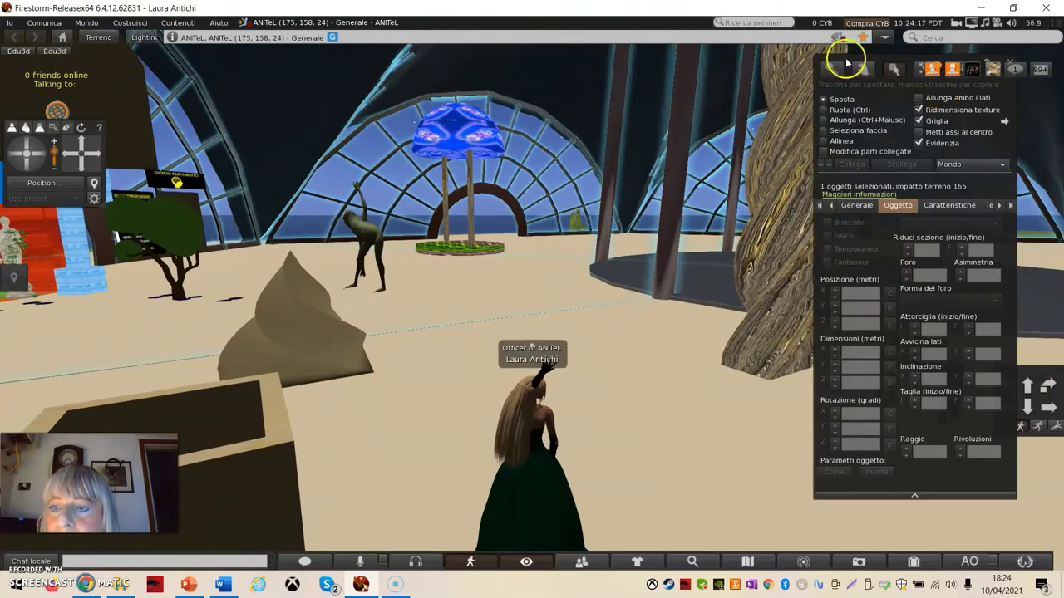
{"action": "left_click_drag", "start_coordinate": [841, 60], "coordinate": [776, 44]}
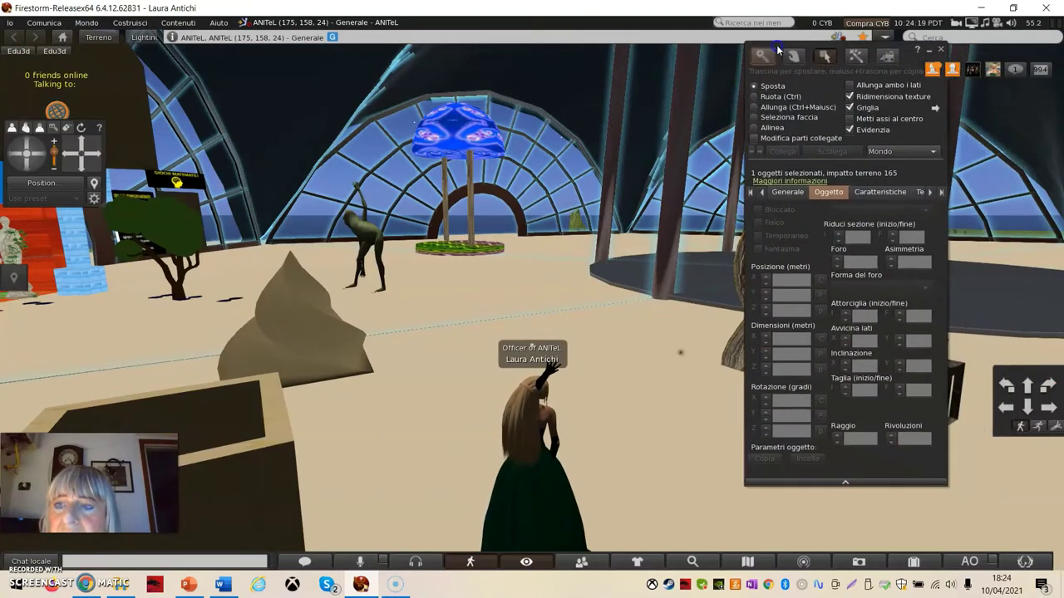
{"action": "left_click", "coordinate": [943, 51]}
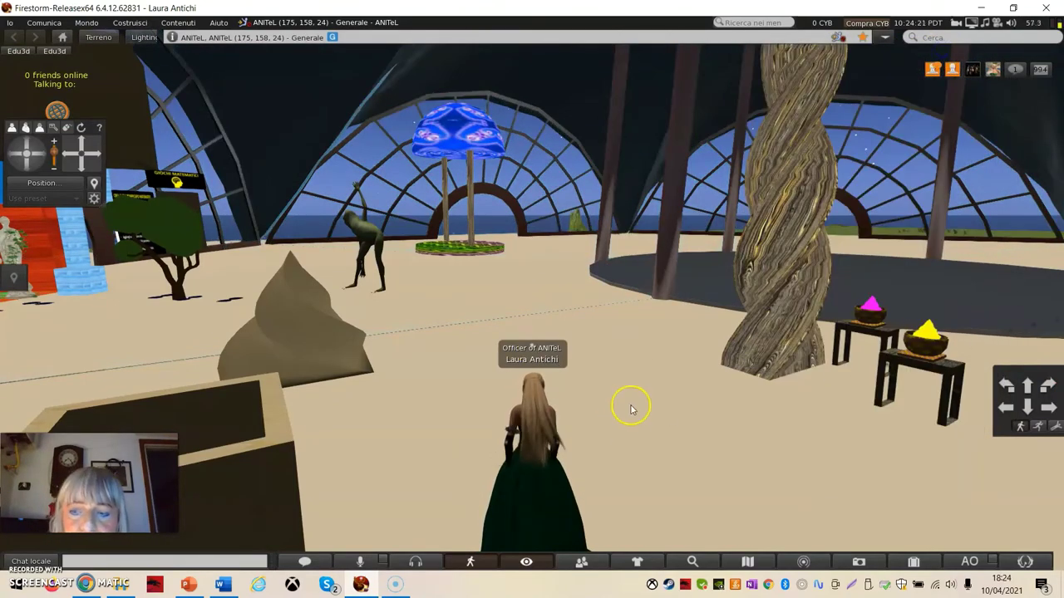
Step: Create a new cube on the open floor beside the twisted shape and stretch it uniformly to about 1.24 m per side
{"action": "right_click", "coordinate": [604, 374]}
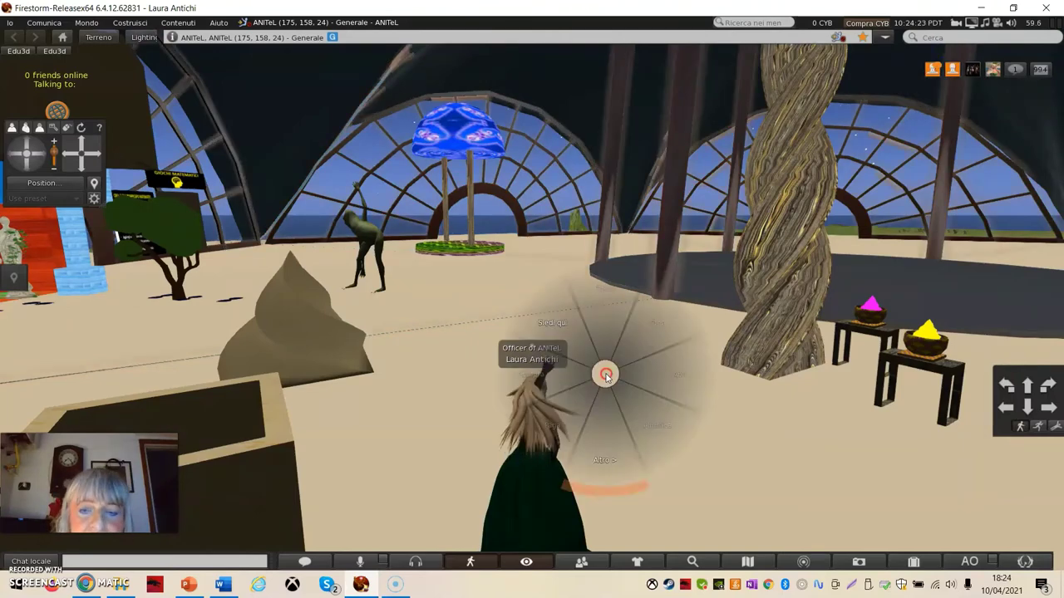
{"action": "left_click", "coordinate": [709, 453]}
{"action": "scroll", "coordinate": [701, 447], "scroll_direction": "up", "scroll_amount": 3}
{"action": "right_click", "coordinate": [643, 406]}
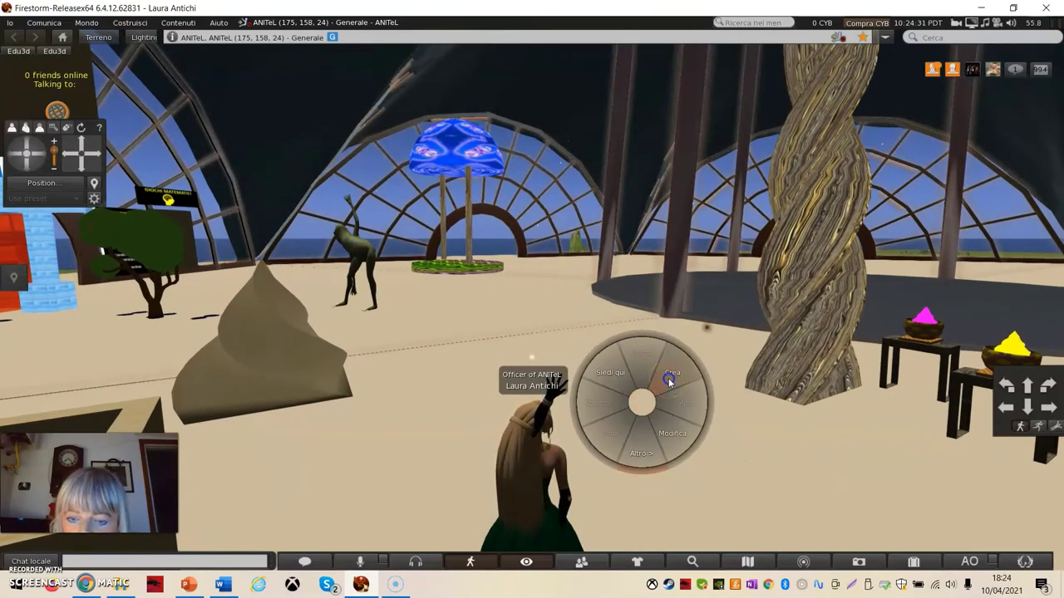
{"action": "left_click", "coordinate": [668, 378]}
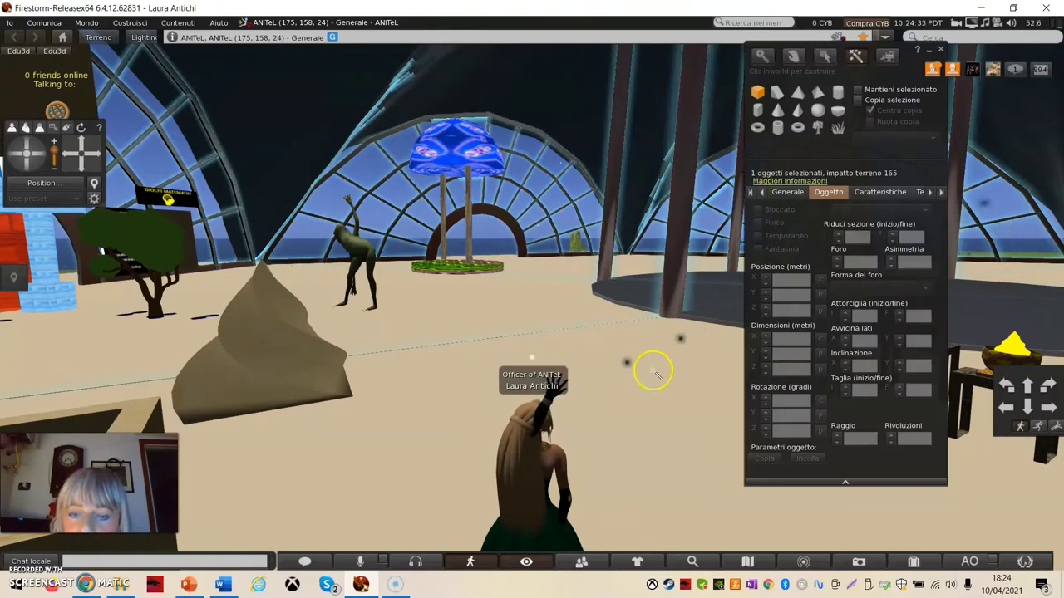
{"action": "left_click", "coordinate": [584, 387]}
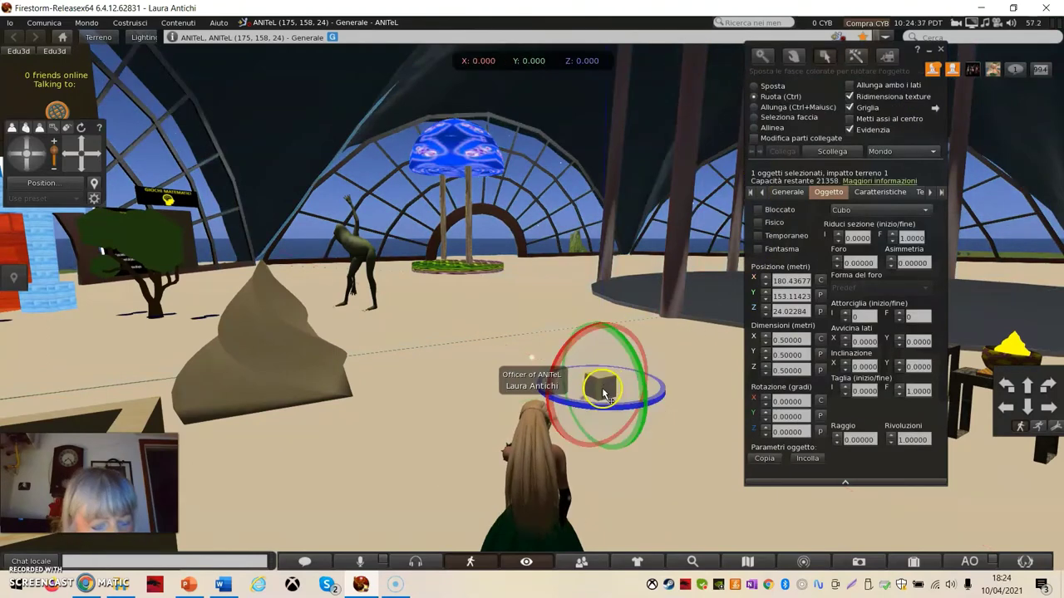
{"action": "left_click_drag", "start_coordinate": [613, 381], "coordinate": [667, 346], "text": "ctrl+shift"}
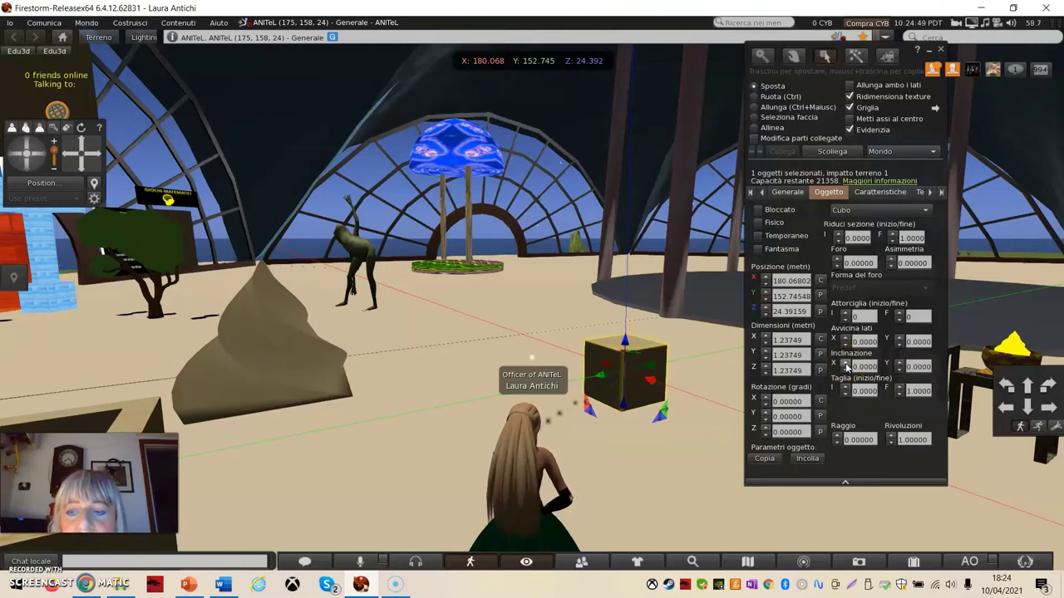
Step: Slant the new cube along X by setting Inclinazione X to 0.5
{"action": "left_click", "coordinate": [845, 363]}
{"action": "left_click", "coordinate": [845, 363]}
{"action": "left_click", "coordinate": [846, 363]}
{"action": "left_click", "coordinate": [845, 364]}
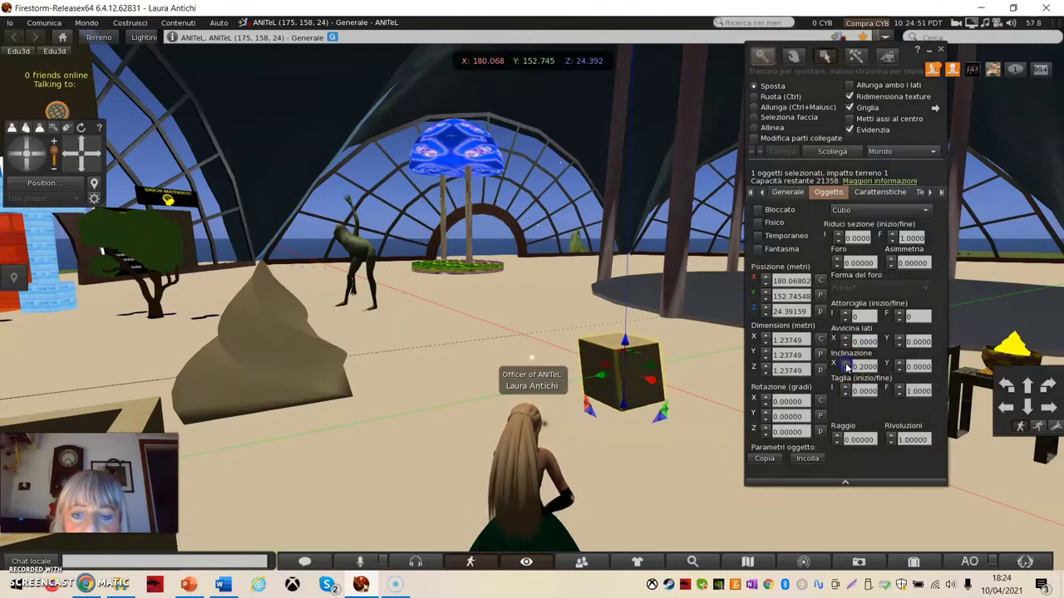
{"action": "left_click", "coordinate": [846, 363]}
{"action": "left_click", "coordinate": [846, 364]}
{"action": "left_click", "coordinate": [845, 363]}
{"action": "left_click", "coordinate": [846, 363]}
{"action": "left_click", "coordinate": [846, 363]}
{"action": "left_click", "coordinate": [845, 363]}
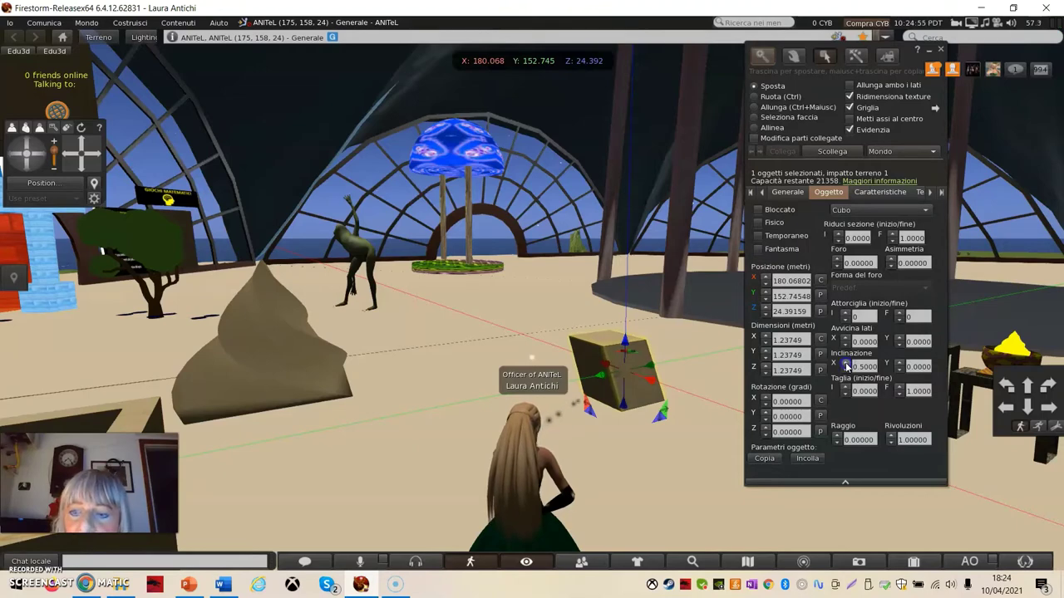
Step: Slant the new cube along Y by setting Inclinazione Y to 0.5
{"action": "left_click", "coordinate": [899, 363]}
{"action": "left_click", "coordinate": [898, 363]}
{"action": "left_click", "coordinate": [899, 363]}
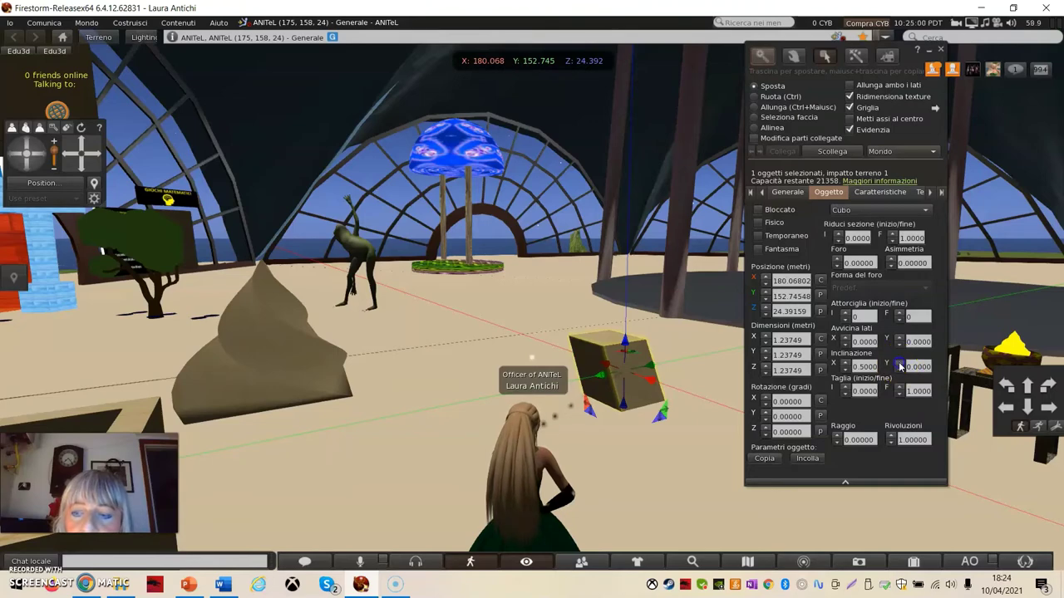
{"action": "left_click", "coordinate": [899, 363]}
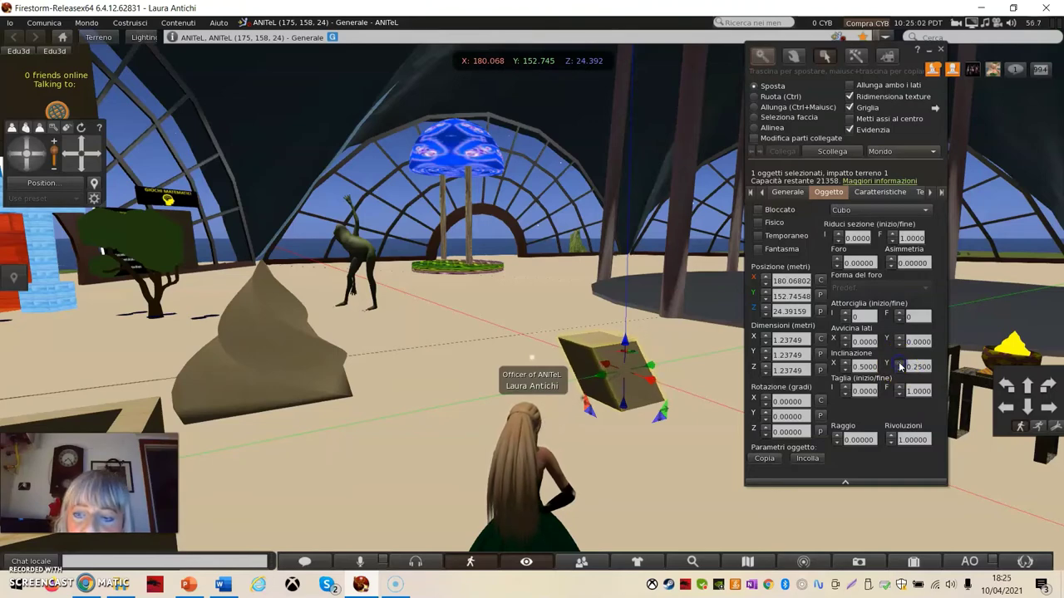
{"action": "left_click", "coordinate": [898, 364]}
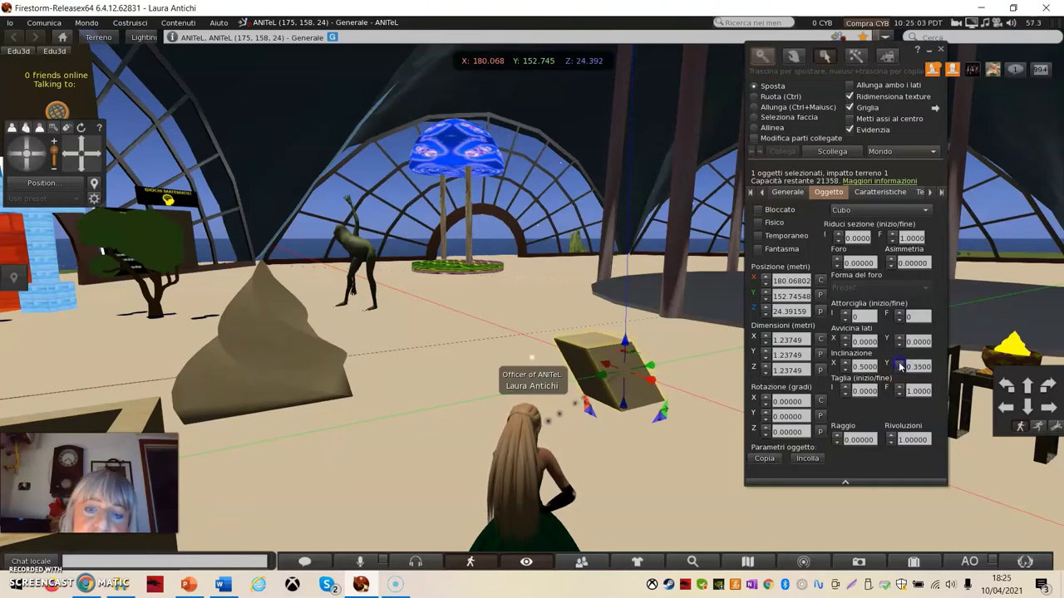
{"action": "left_click", "coordinate": [899, 363]}
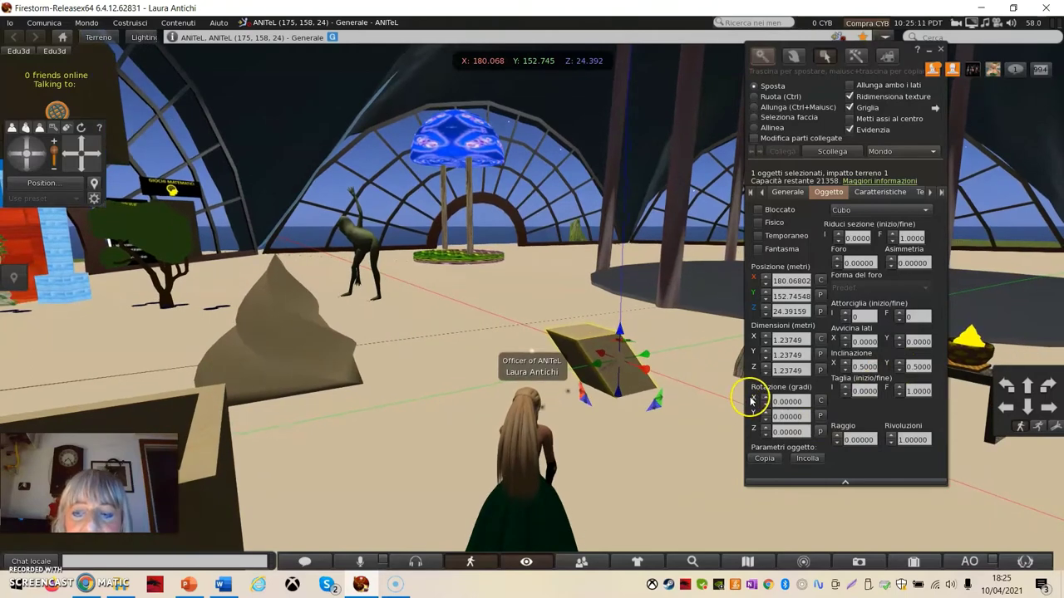
Step: Slice off part of the slanted cube by setting the Taglia start to 0.34
{"action": "left_click", "coordinate": [846, 390]}
{"action": "left_click", "coordinate": [846, 389]}
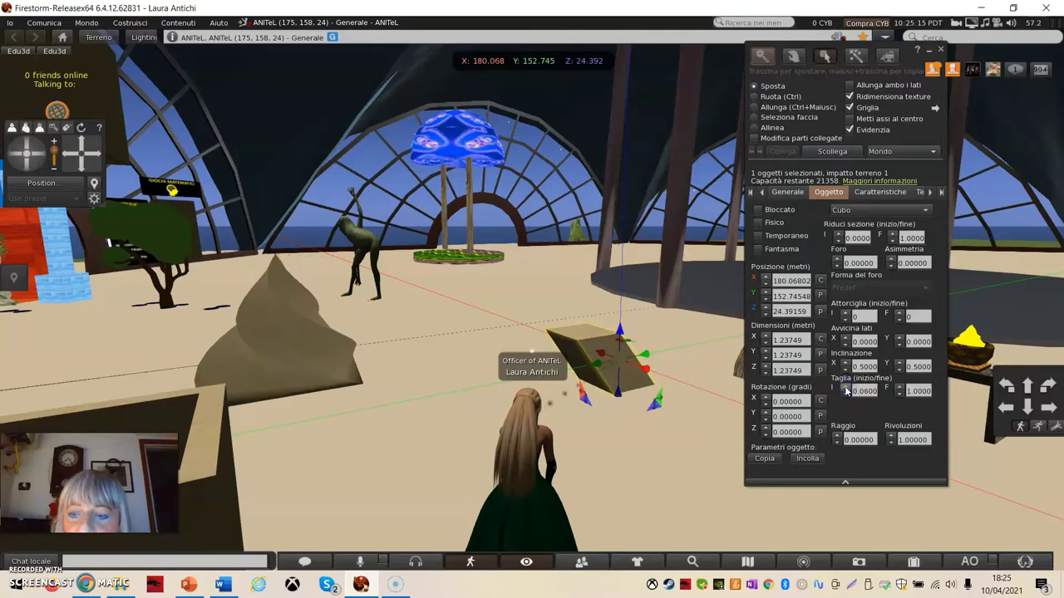
{"action": "left_click", "coordinate": [846, 389]}
{"action": "left_click", "coordinate": [846, 389]}
{"action": "left_click", "coordinate": [847, 389]}
{"action": "left_click", "coordinate": [846, 389]}
{"action": "left_click", "coordinate": [846, 389]}
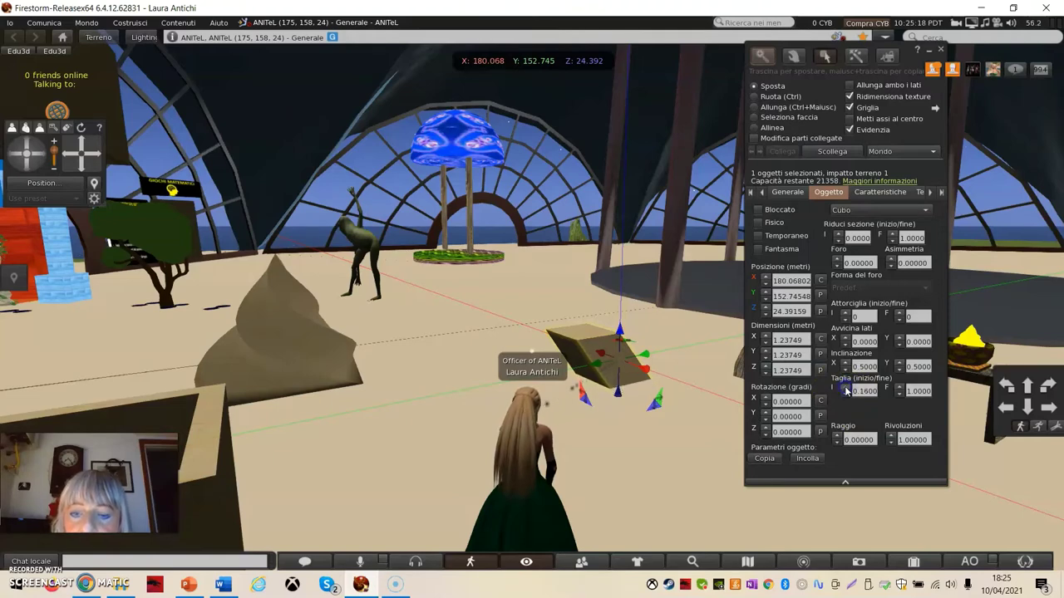
{"action": "left_click", "coordinate": [901, 395]}
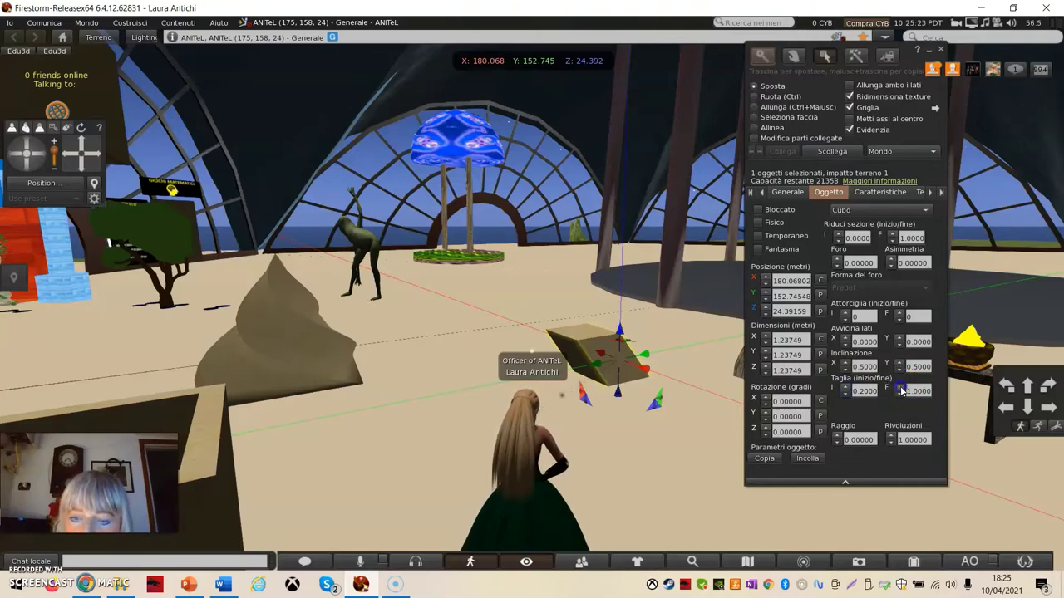
{"action": "mouse_move", "coordinate": [691, 394]}
{"action": "left_mouse_down", "text": "alt"}
{"action": "mouse_move", "coordinate": [682, 373]}
{"action": "mouse_move", "coordinate": [689, 397]}
{"action": "left_mouse_up", "text": "alt"}
{"action": "left_click", "coordinate": [845, 391]}
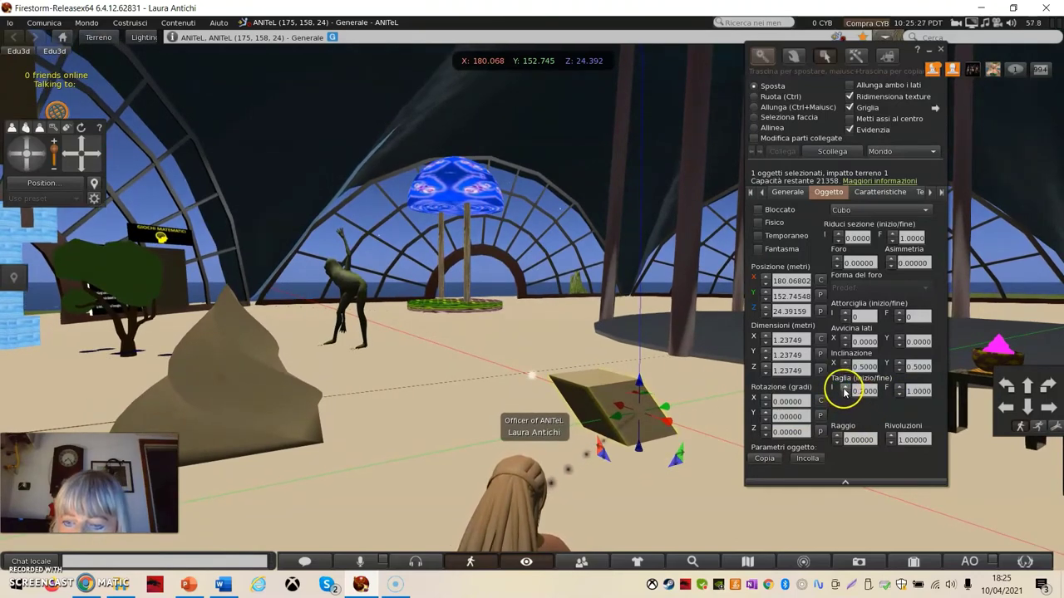
{"action": "left_click", "coordinate": [845, 391]}
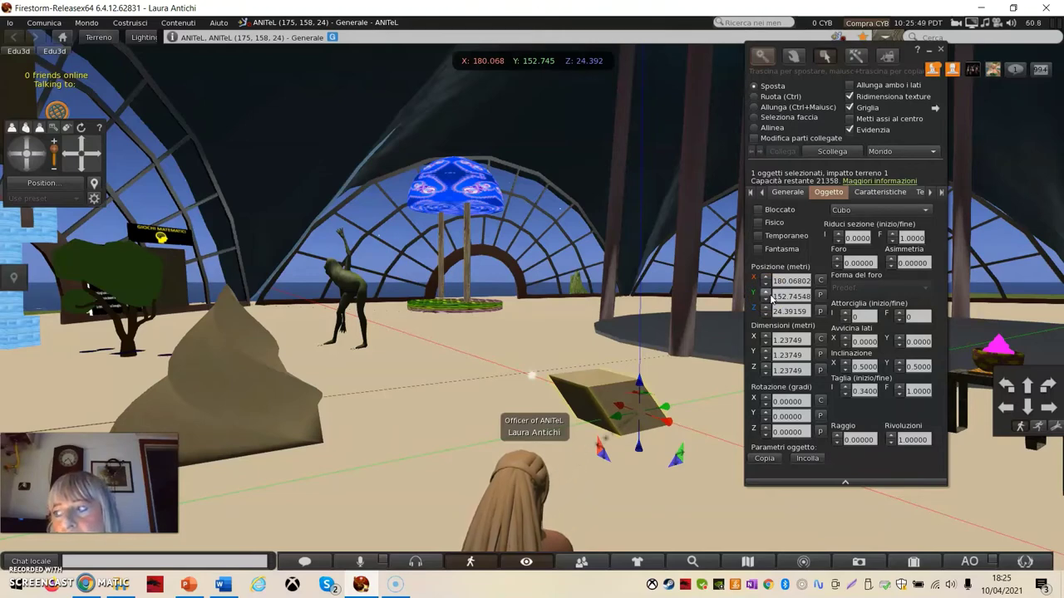
Step: Move the slanted cube along its axes to about X 181.42, Y 151.80, Z 24.59
{"action": "left_click", "coordinate": [756, 283]}
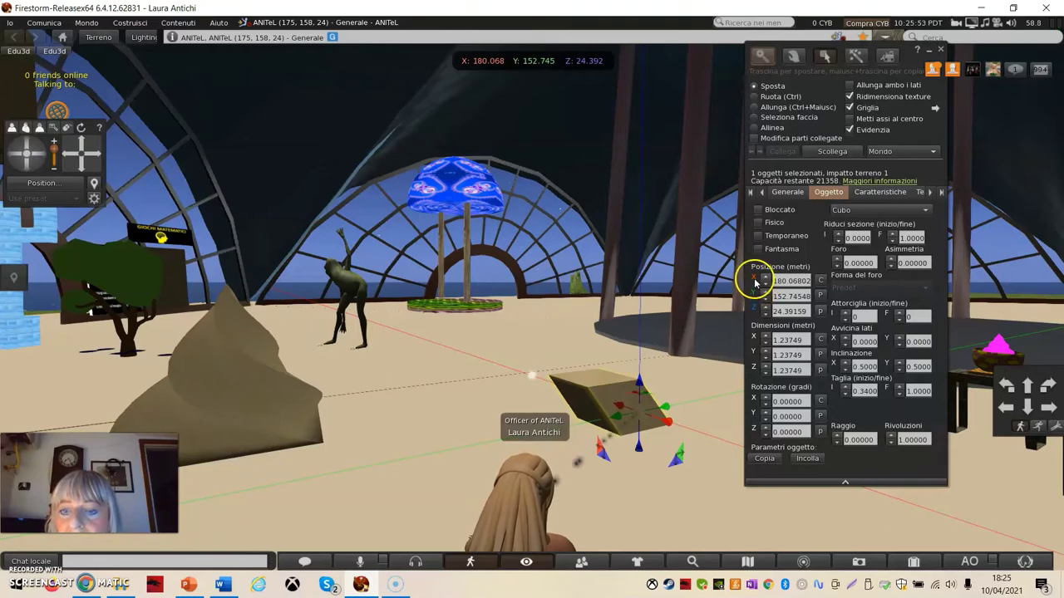
{"action": "left_click", "coordinate": [757, 314]}
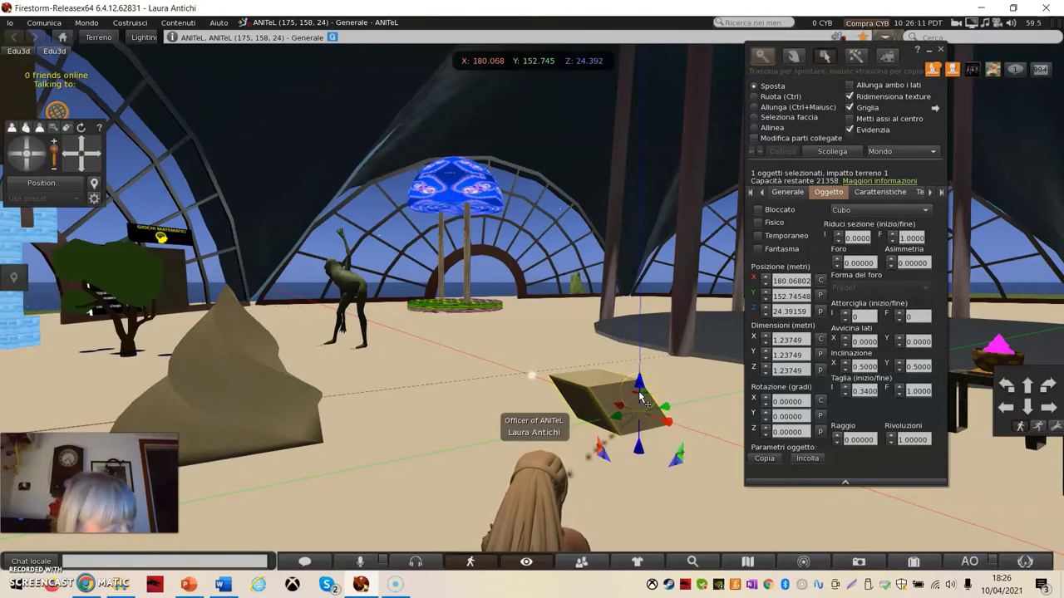
{"action": "left_click_drag", "start_coordinate": [639, 392], "coordinate": [620, 408]}
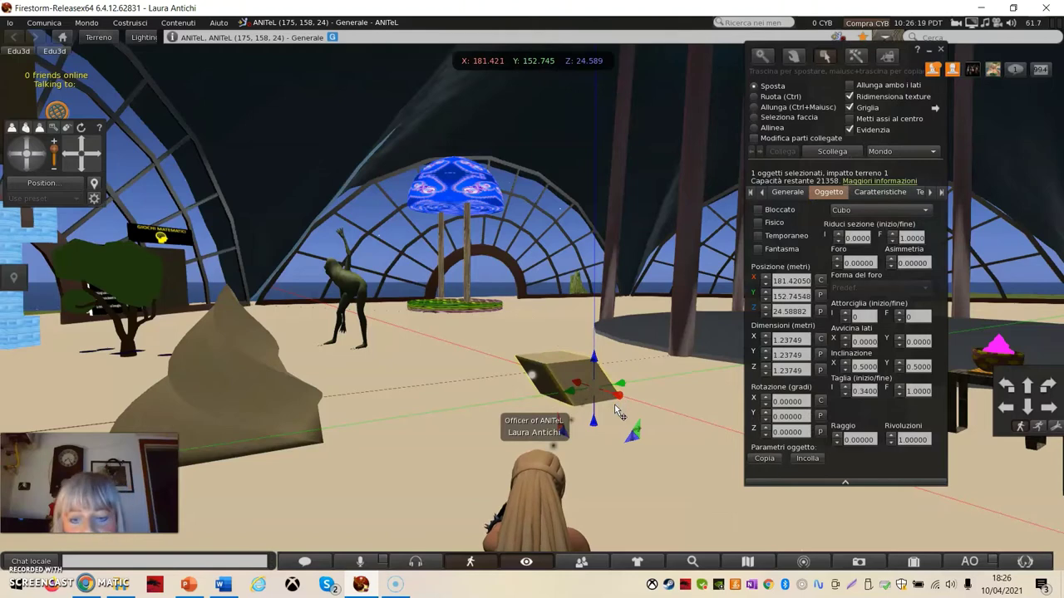
{"action": "left_click_drag", "start_coordinate": [623, 387], "coordinate": [722, 469]}
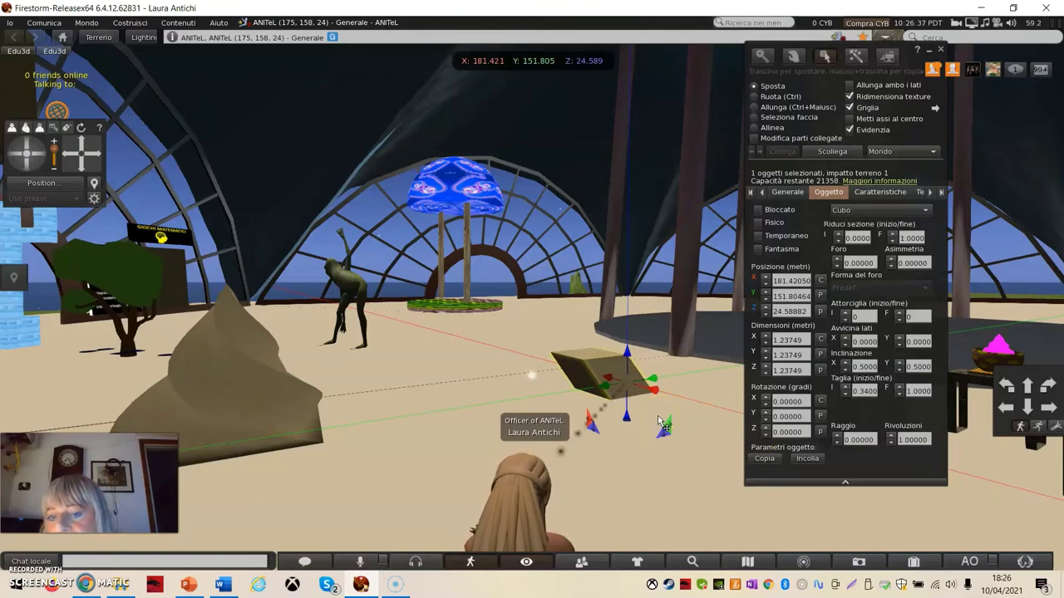
{"action": "left_click", "coordinate": [677, 454]}
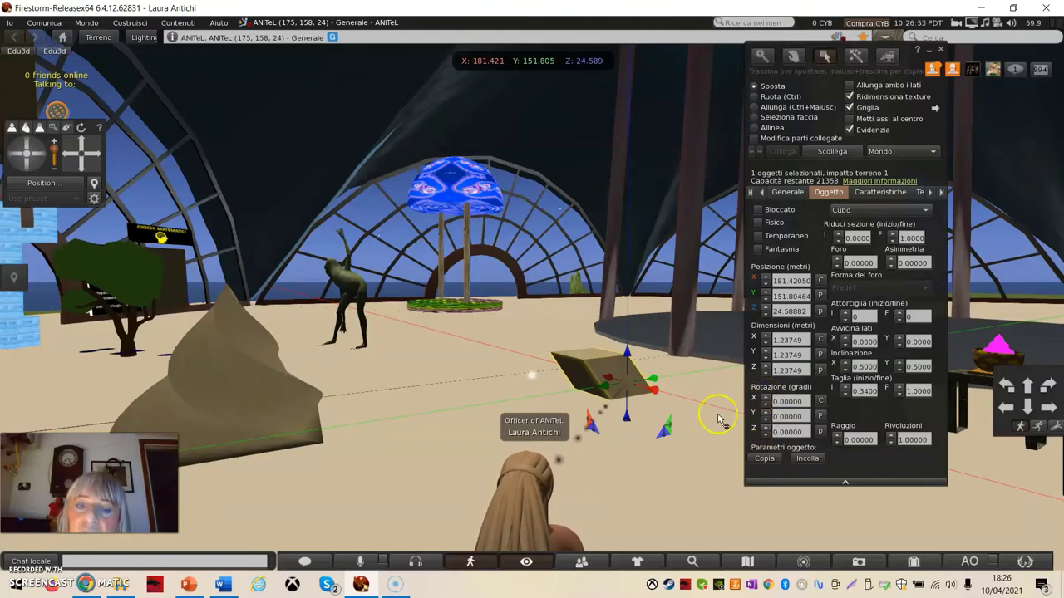
Step: Rotate the slanted cube to about X 348.25, Y 357.5 and Z 33.75 degrees
{"action": "key", "text": "ctrl"}
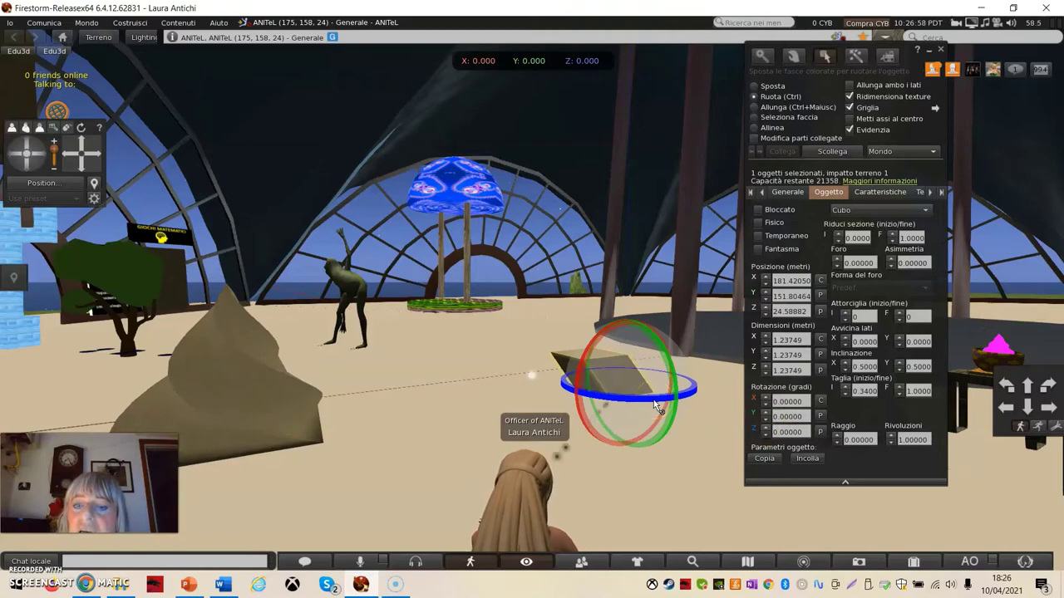
{"action": "left_click", "coordinate": [578, 403]}
{"action": "mouse_move", "coordinate": [578, 403]}
{"action": "left_mouse_down"}
{"action": "mouse_move", "coordinate": [588, 390]}
{"action": "mouse_move", "coordinate": [572, 379]}
{"action": "mouse_move", "coordinate": [616, 409]}
{"action": "mouse_move", "coordinate": [582, 399]}
{"action": "mouse_move", "coordinate": [582, 370]}
{"action": "mouse_move", "coordinate": [581, 391]}
{"action": "left_mouse_up"}
{"action": "left_click_drag", "start_coordinate": [680, 413], "coordinate": [705, 409], "text": "ctrl"}
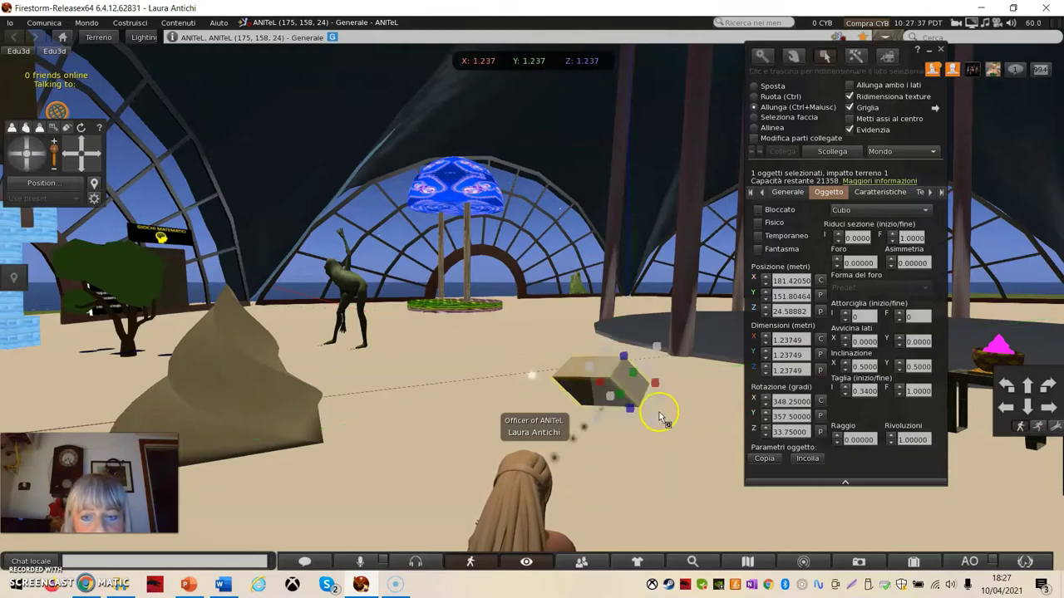
Step: Stretch the slanted cube uniformly to about 2.36 m, and narrow it to about 1.19 m in X and 0.64 m in Y
{"action": "left_click_drag", "start_coordinate": [641, 355], "coordinate": [711, 287], "text": "ctrl+shift"}
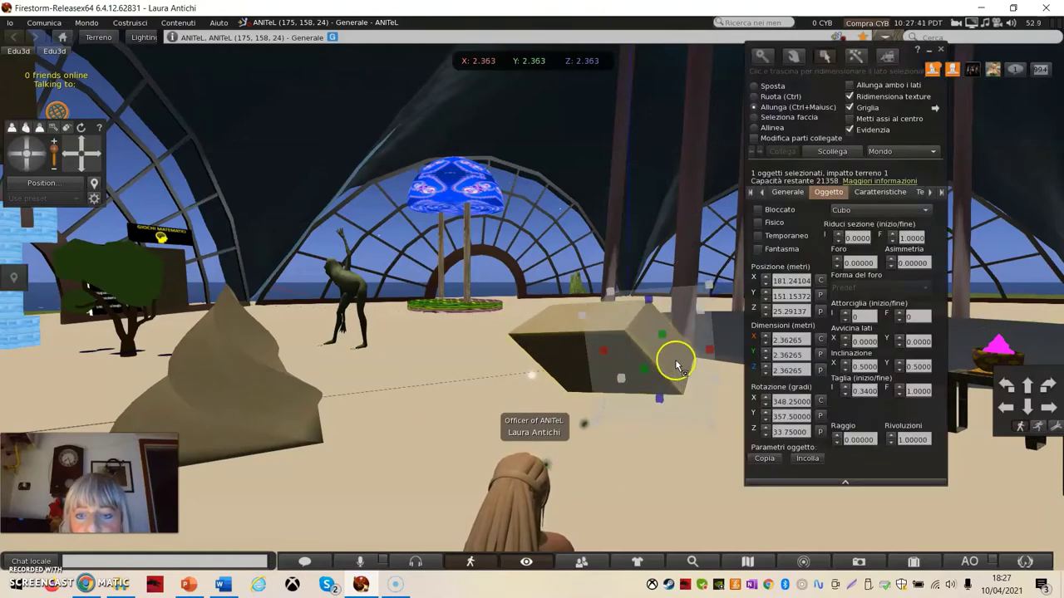
{"action": "left_click_drag", "start_coordinate": [709, 351], "coordinate": [634, 344], "text": "ctrl+shift"}
{"action": "left_click", "coordinate": [590, 372]}
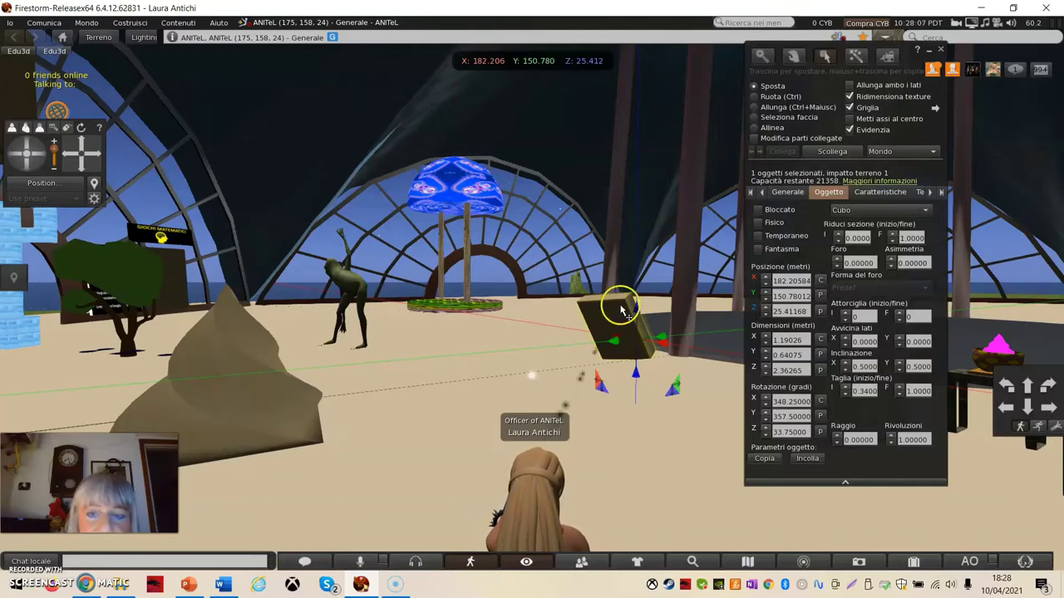
Step: Duplicate the slanted block straight up along Z, placing the copy at about Z 27.02
{"action": "left_click_drag", "start_coordinate": [634, 314], "coordinate": [632, 251]}
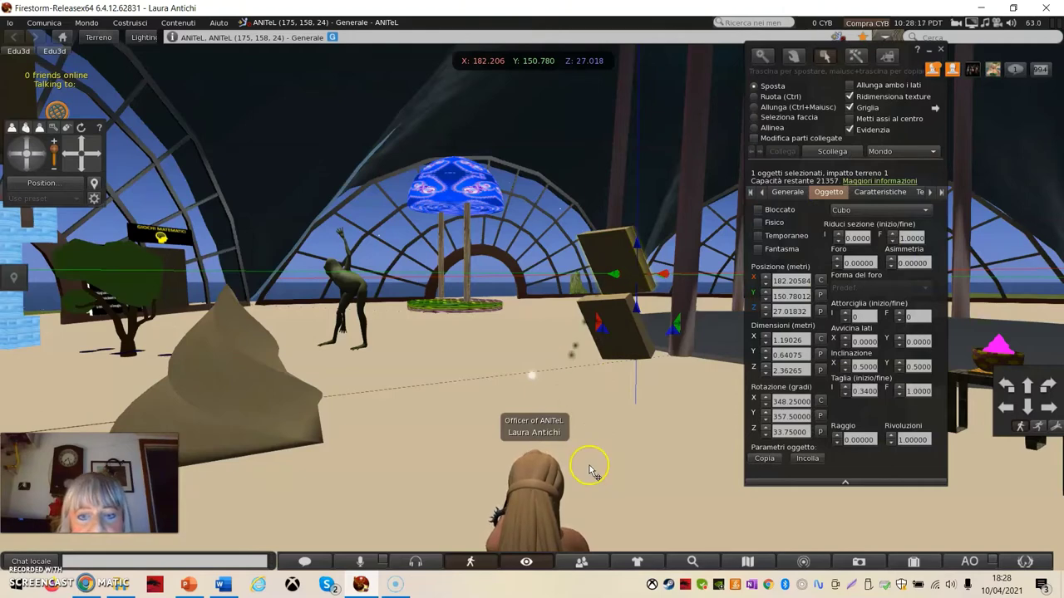
Step: Duplicate the slanted block to about Y 153.12, Z 25.41, and duplicate the twisted pyramid straight up to about Z 28.54
{"action": "left_click_drag", "start_coordinate": [627, 344], "coordinate": [532, 336]}
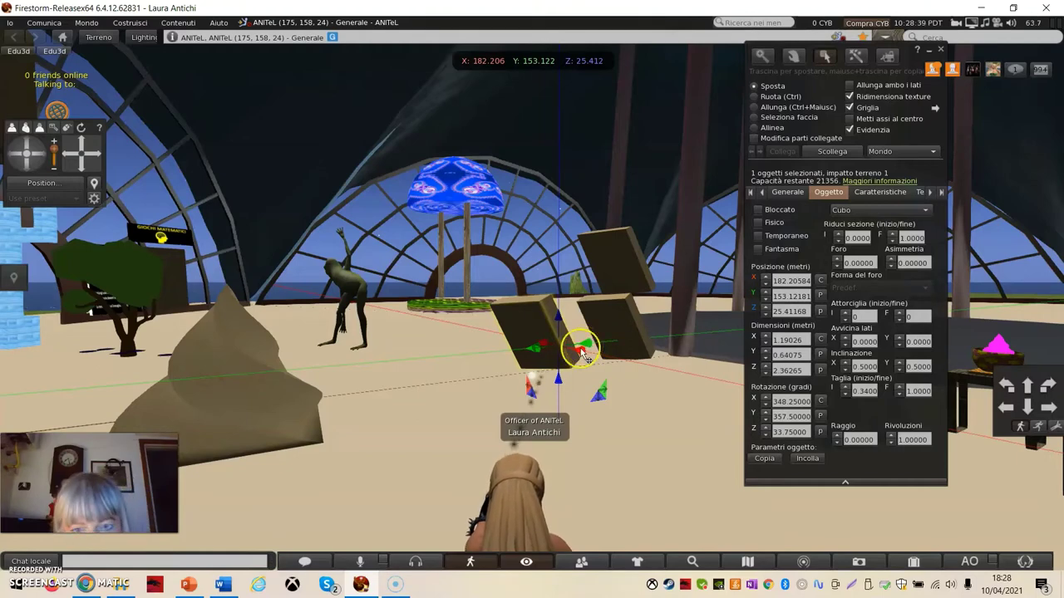
{"action": "left_click", "coordinate": [241, 403]}
{"action": "left_click", "coordinate": [247, 379]}
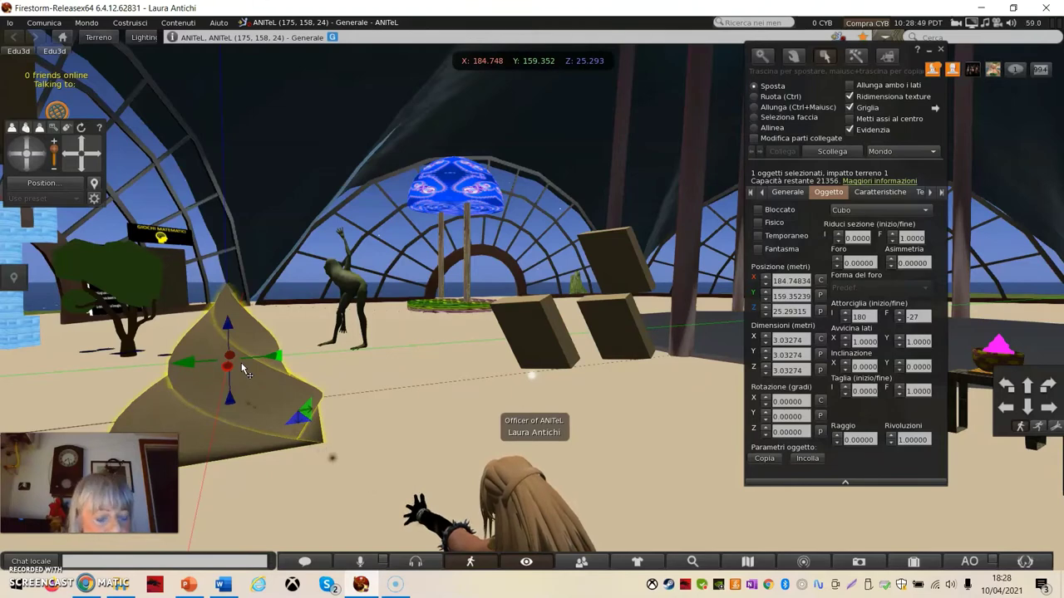
{"action": "left_click_drag", "start_coordinate": [227, 327], "coordinate": [264, 166]}
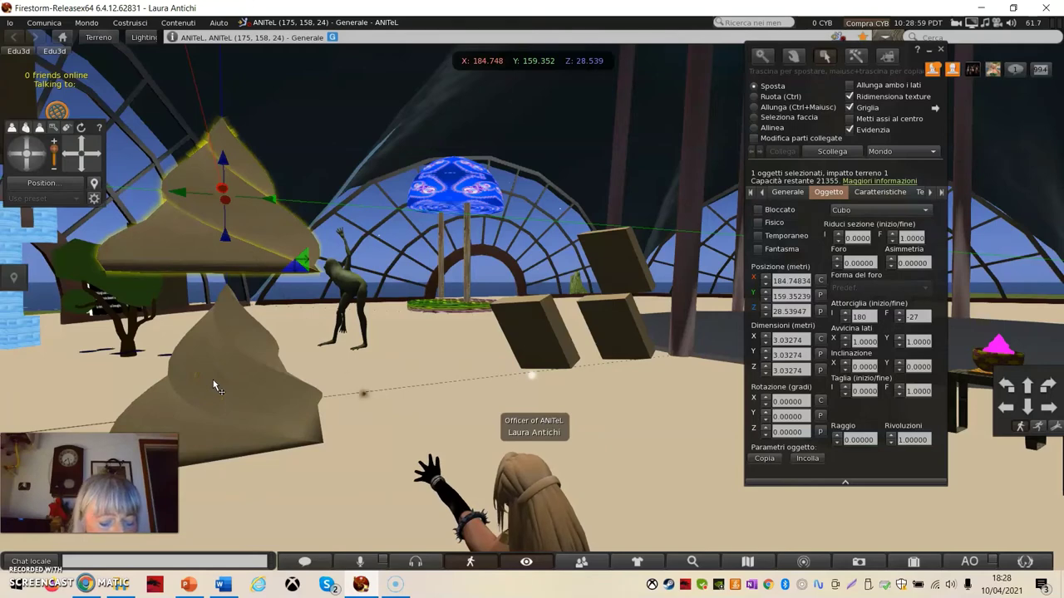
Step: Duplicate the lower twisted pyramid along the Y axis, placing the copy at about Y 154.81
{"action": "left_click_drag", "start_coordinate": [213, 387], "coordinate": [234, 400]}
{"action": "left_click", "coordinate": [237, 397]}
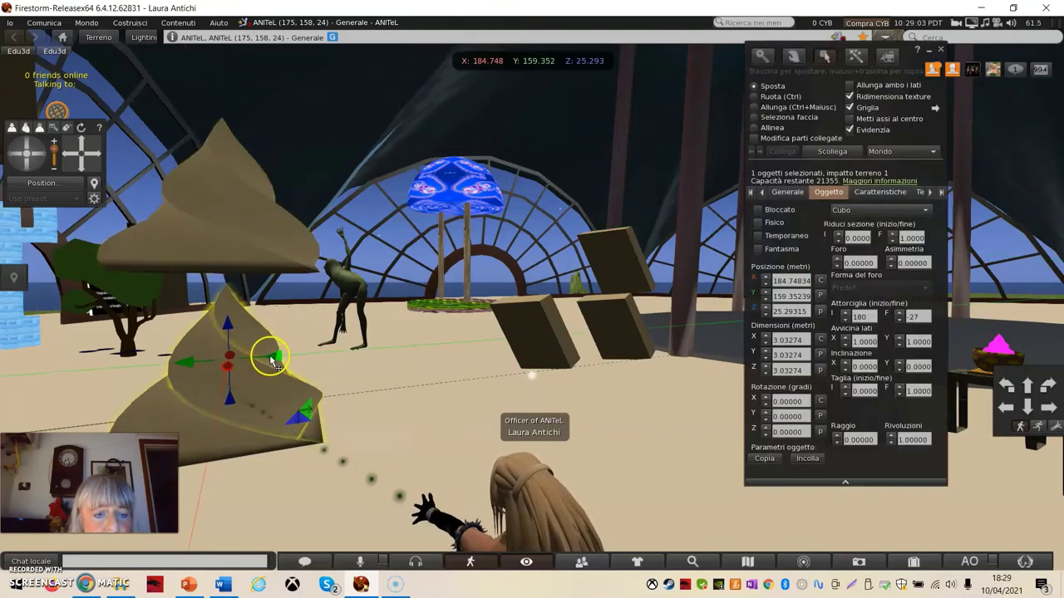
{"action": "left_click_drag", "start_coordinate": [279, 359], "coordinate": [478, 352]}
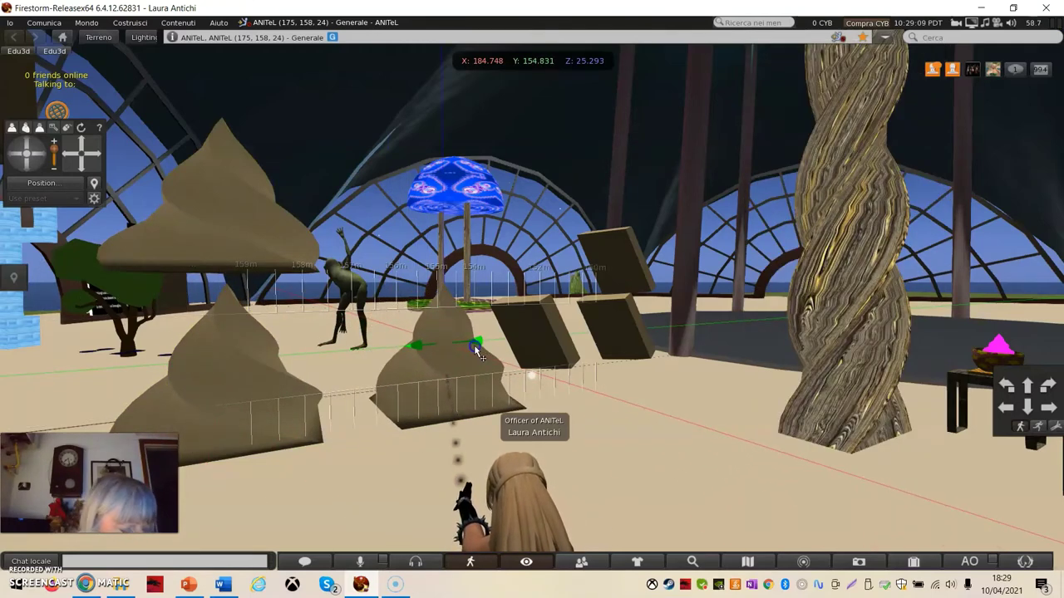
{"action": "left_click_drag", "start_coordinate": [478, 352], "coordinate": [476, 353]}
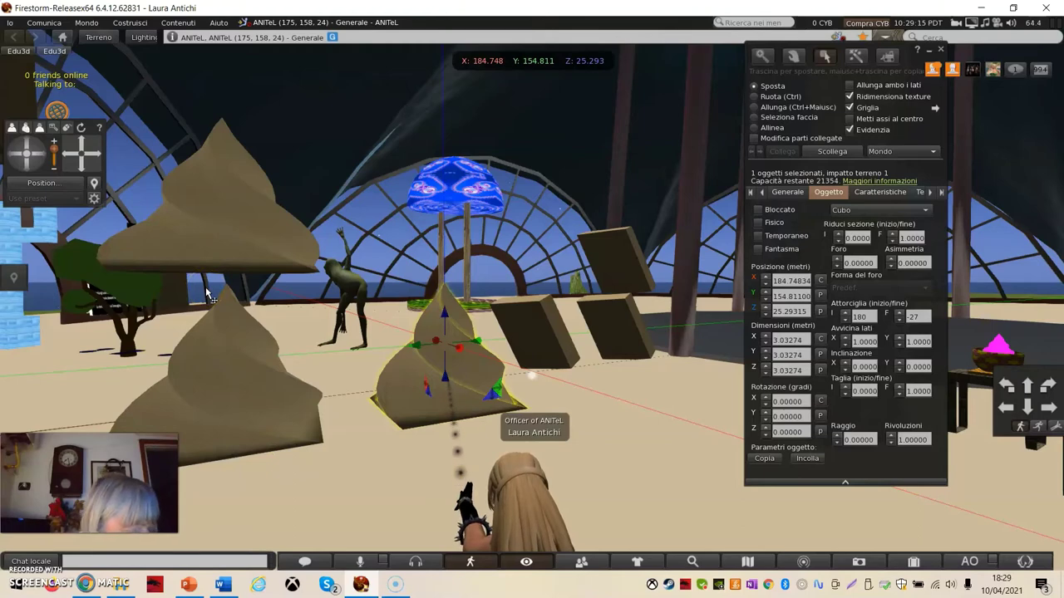
Step: Duplicate the middle twisted pyramid along the Y axis, placing the copy at about Y 151.17
{"action": "left_click", "coordinate": [239, 232], "text": "shift"}
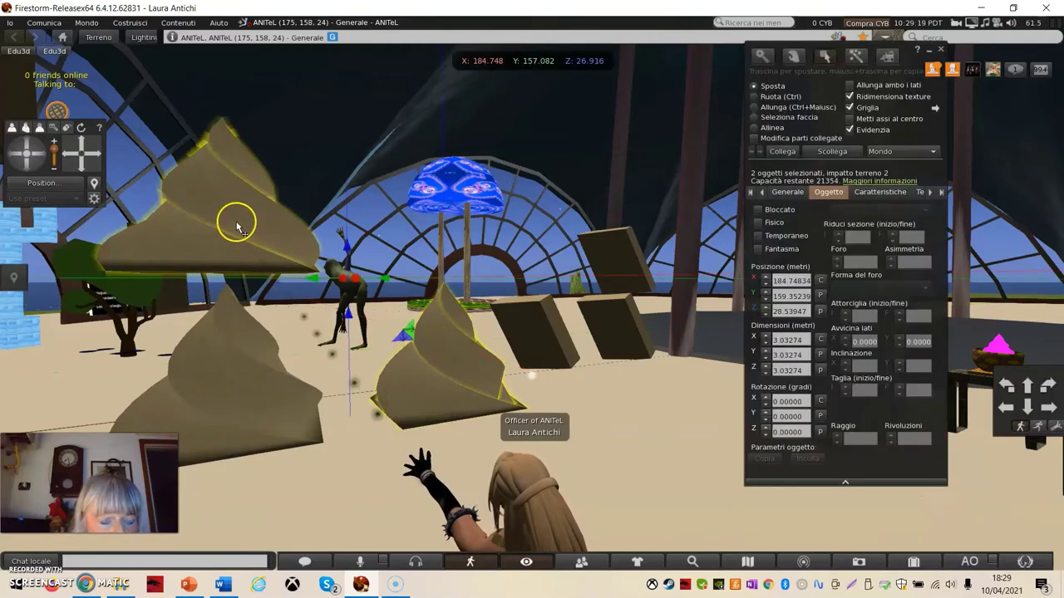
{"action": "left_click", "coordinate": [235, 223], "text": "shift"}
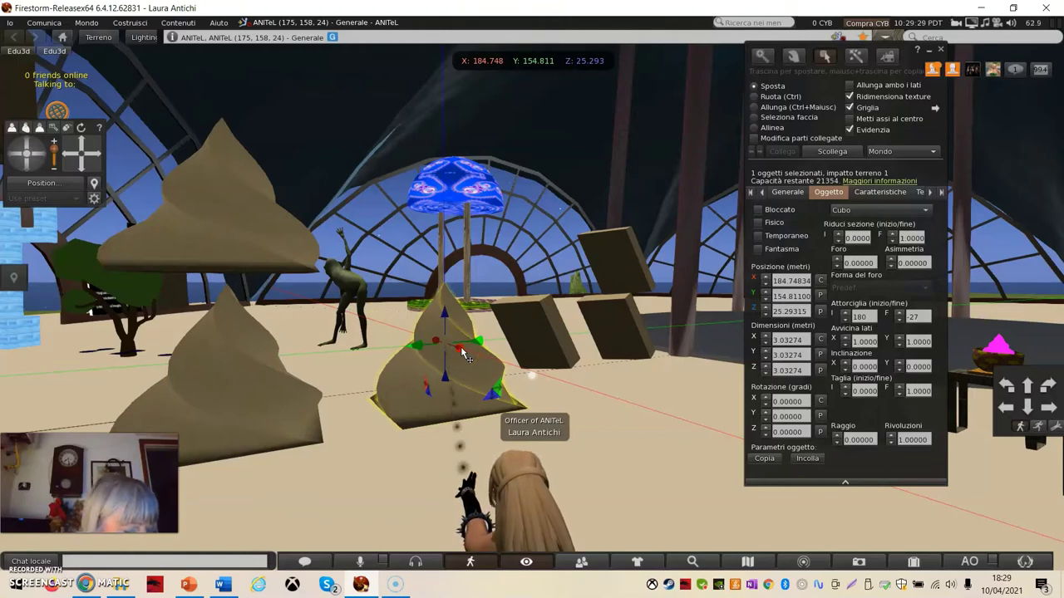
{"action": "left_click_drag", "start_coordinate": [465, 355], "coordinate": [580, 364], "text": "shift"}
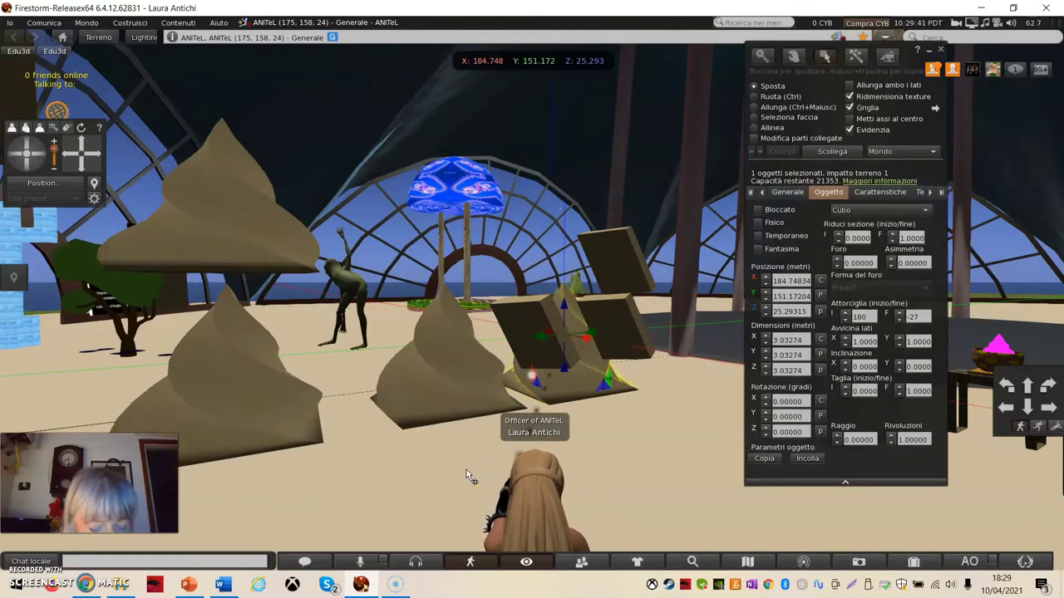
{"action": "key", "text": "alt"}
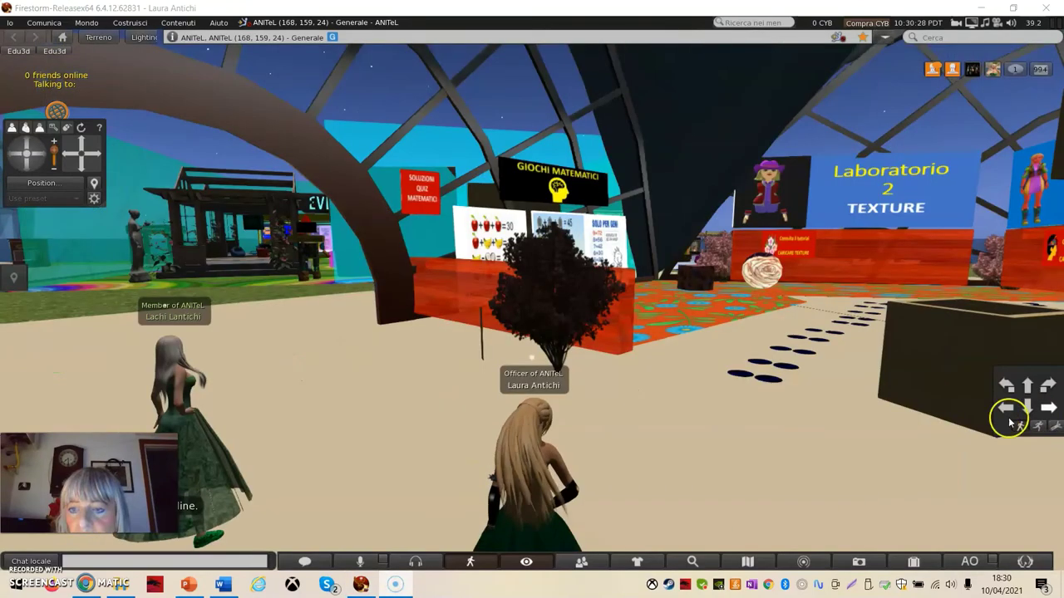
Step: Create a cube on the sand near the dark tree and stretch it uniformly to about 1.04 m
{"action": "right_click", "coordinate": [679, 424]}
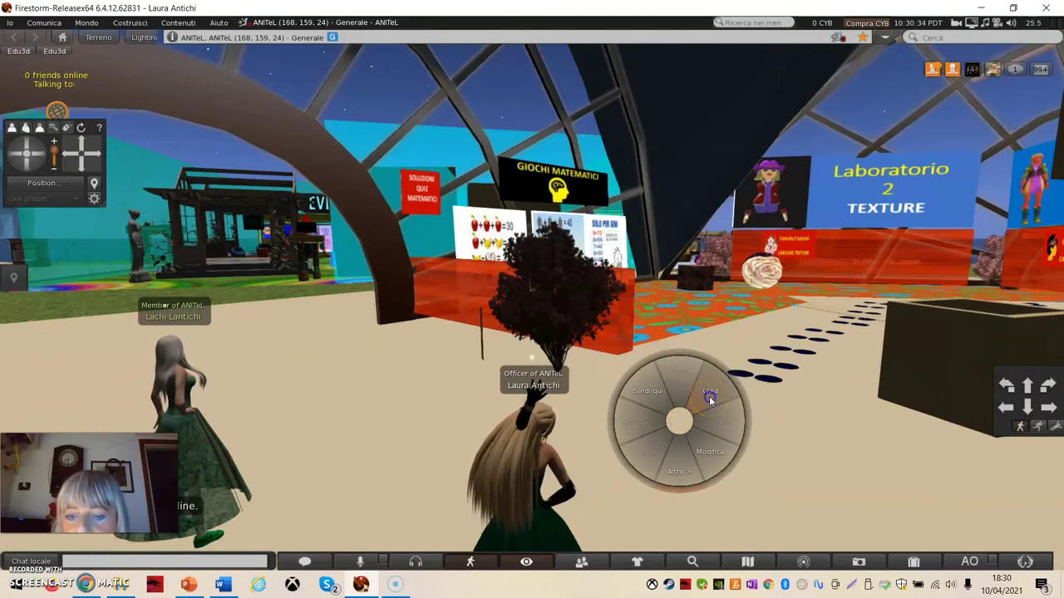
{"action": "left_click", "coordinate": [709, 396]}
{"action": "left_click", "coordinate": [634, 408]}
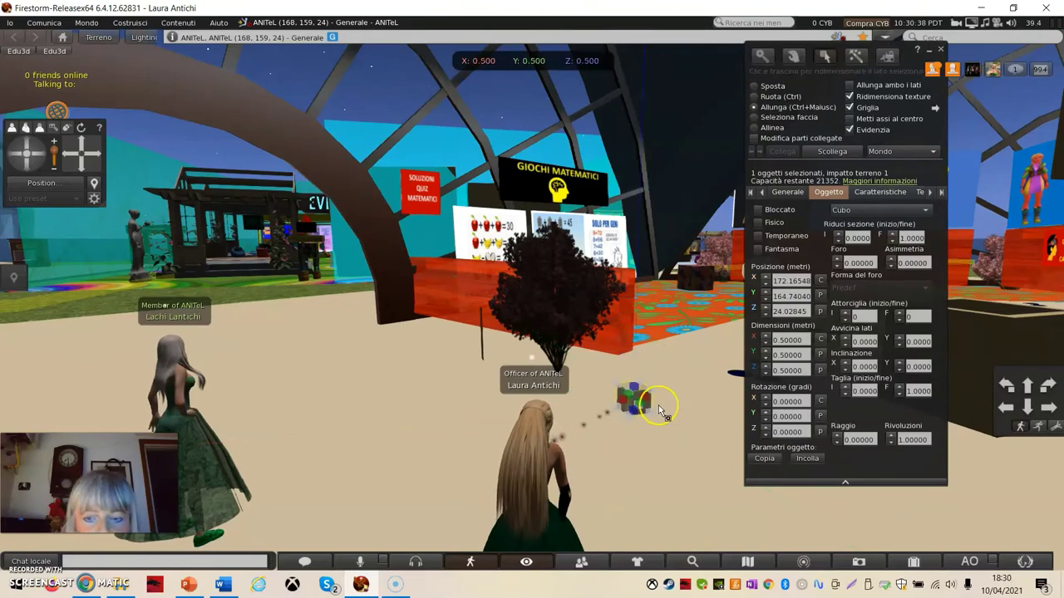
{"action": "left_click_drag", "start_coordinate": [649, 391], "coordinate": [694, 369]}
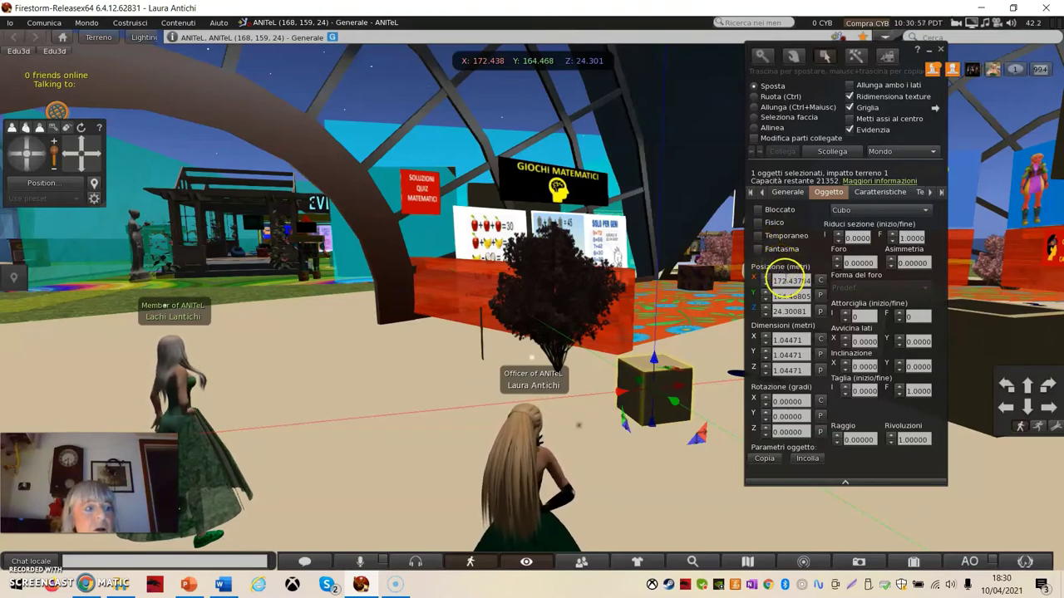
{"action": "left_click", "coordinate": [788, 281]}
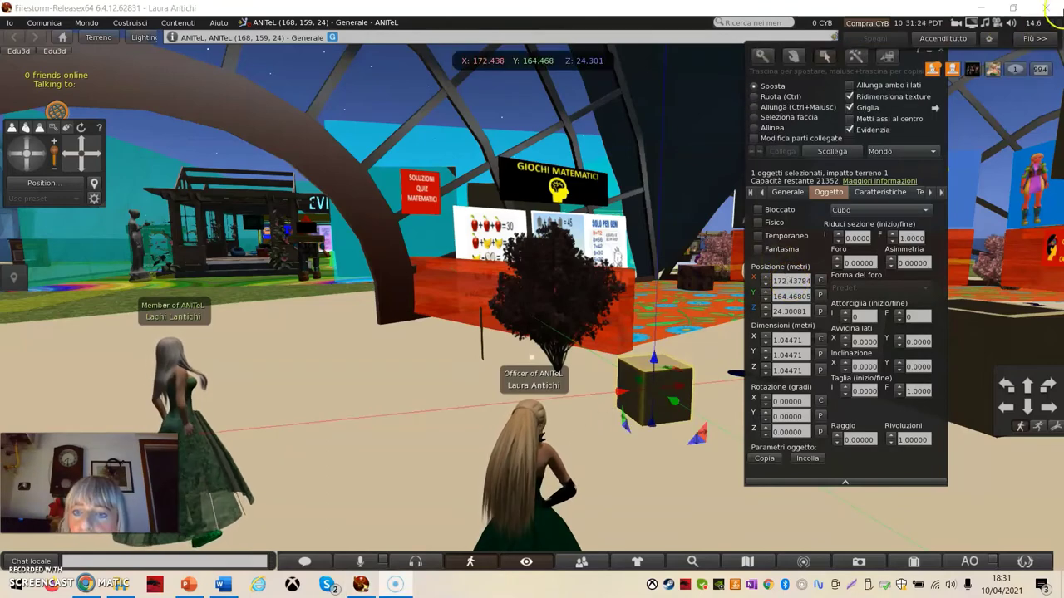
Step: Lock the new cube with Bloccato and try to select and edit it
{"action": "left_click", "coordinate": [757, 211]}
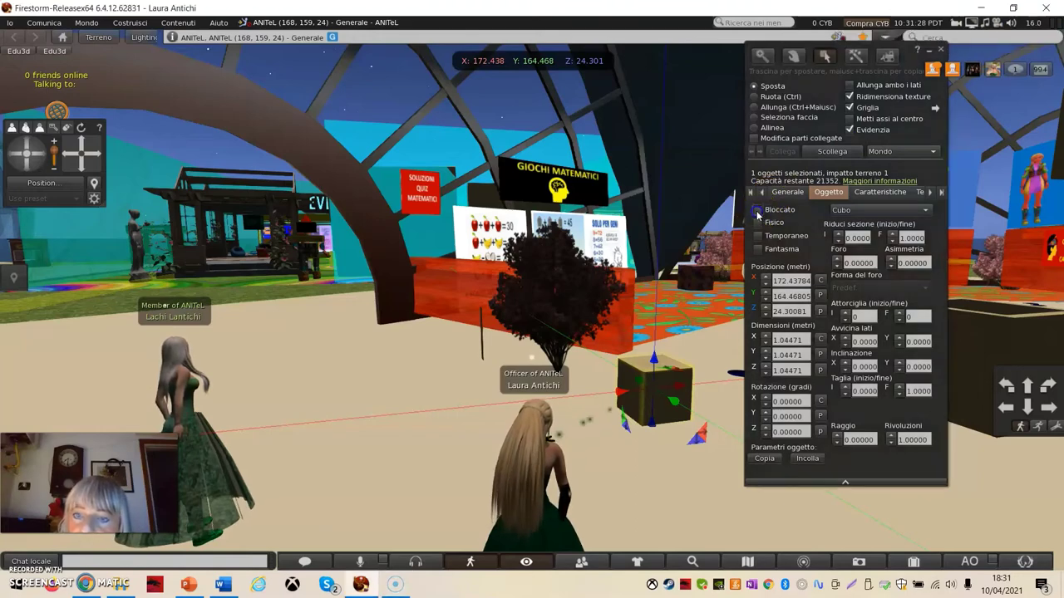
{"action": "left_click", "coordinate": [670, 387]}
{"action": "left_click", "coordinate": [669, 386]}
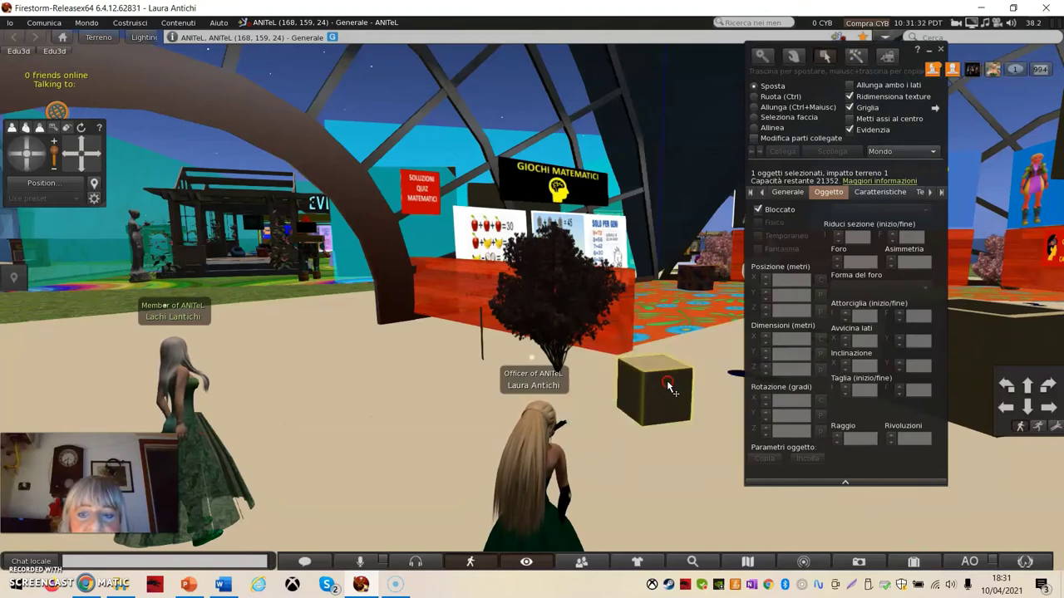
{"action": "right_click", "coordinate": [670, 388]}
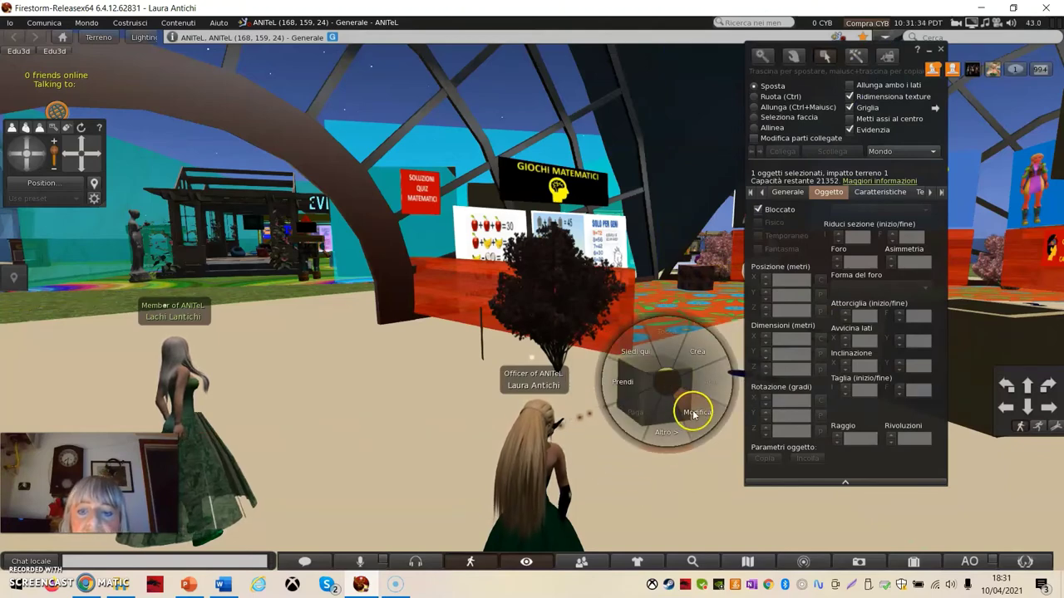
{"action": "left_click", "coordinate": [710, 457]}
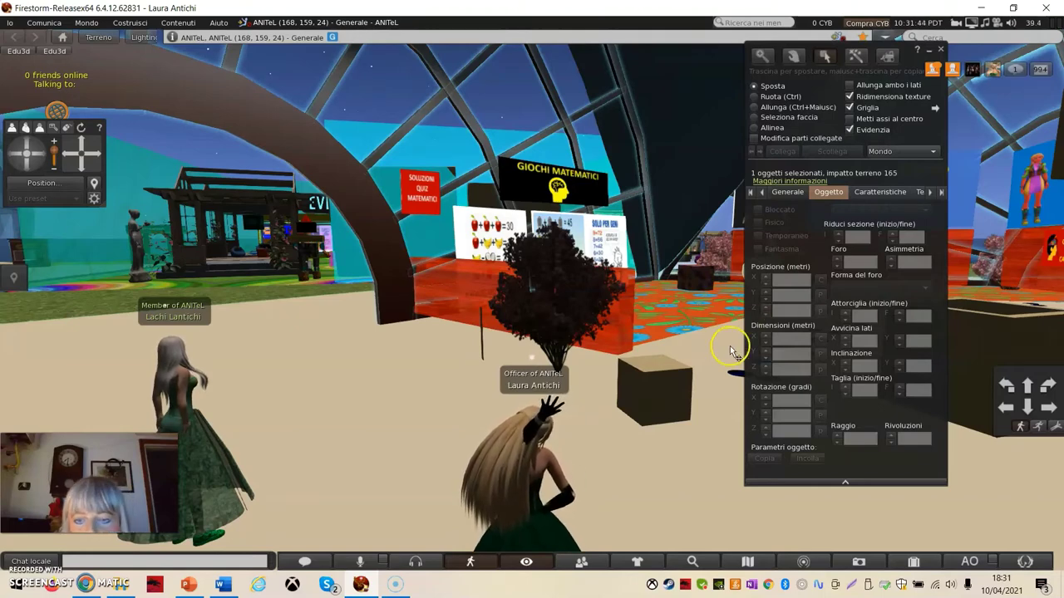
Step: Unlock the cube, make it physical with Fisico, and finish editing
{"action": "left_click", "coordinate": [647, 399]}
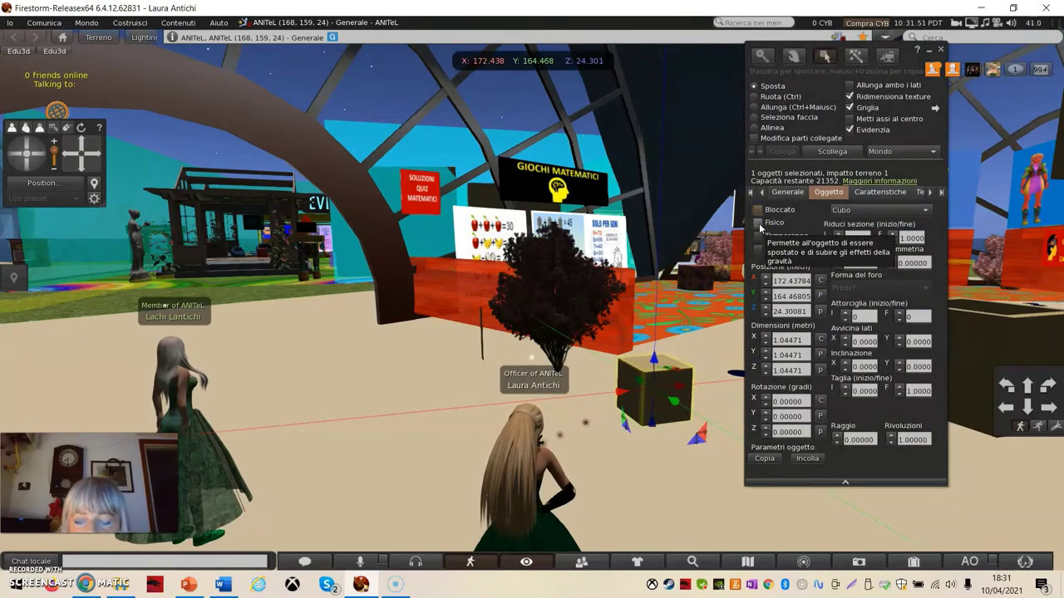
{"action": "left_click", "coordinate": [758, 223]}
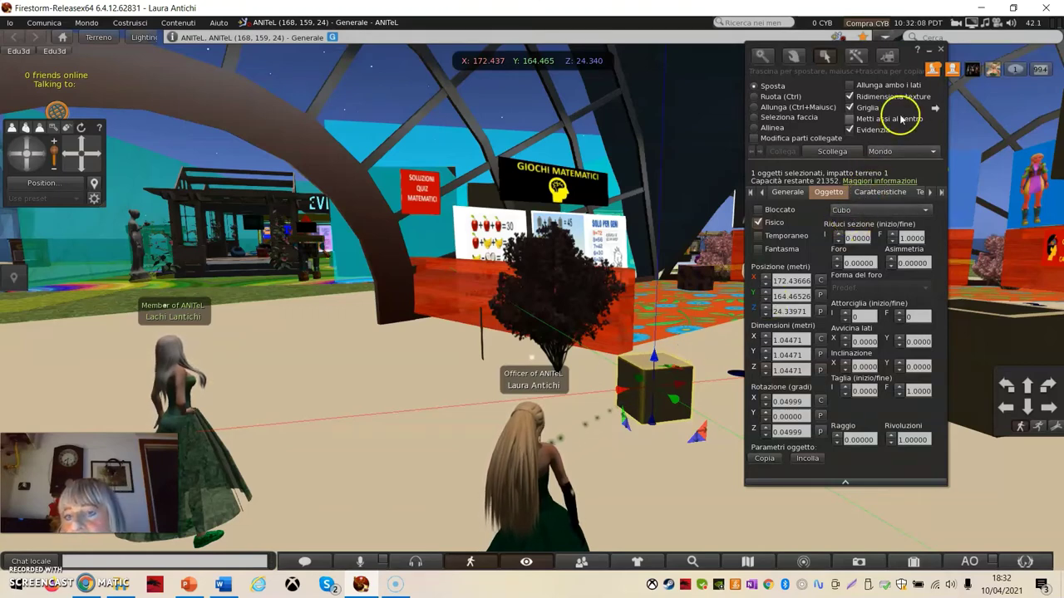
{"action": "left_click", "coordinate": [942, 52]}
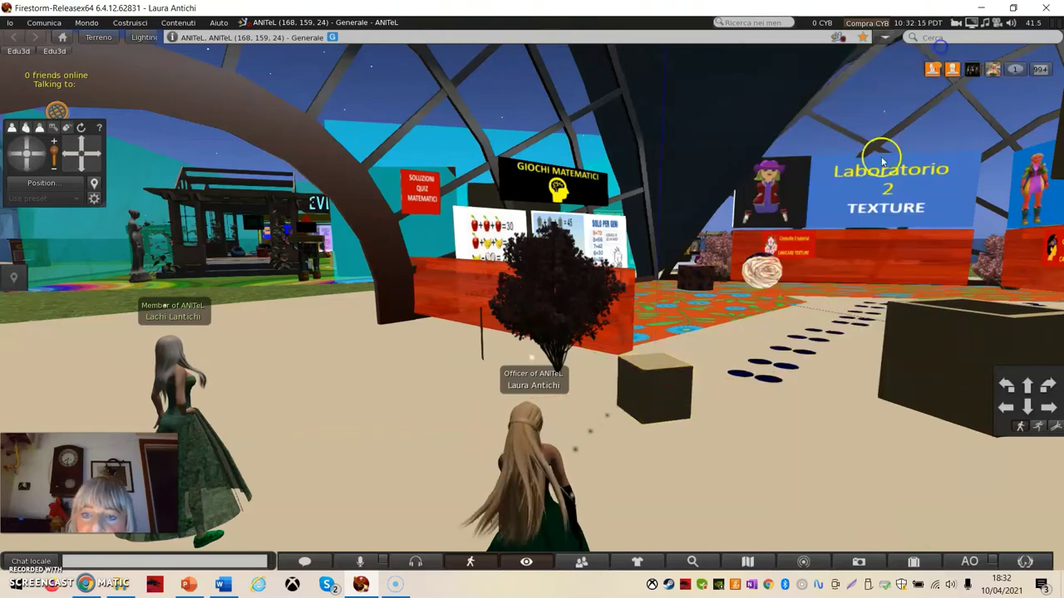
Step: Walk the avatar into the physical cube from different sides to push it across the sand
{"action": "left_click", "coordinate": [669, 409]}
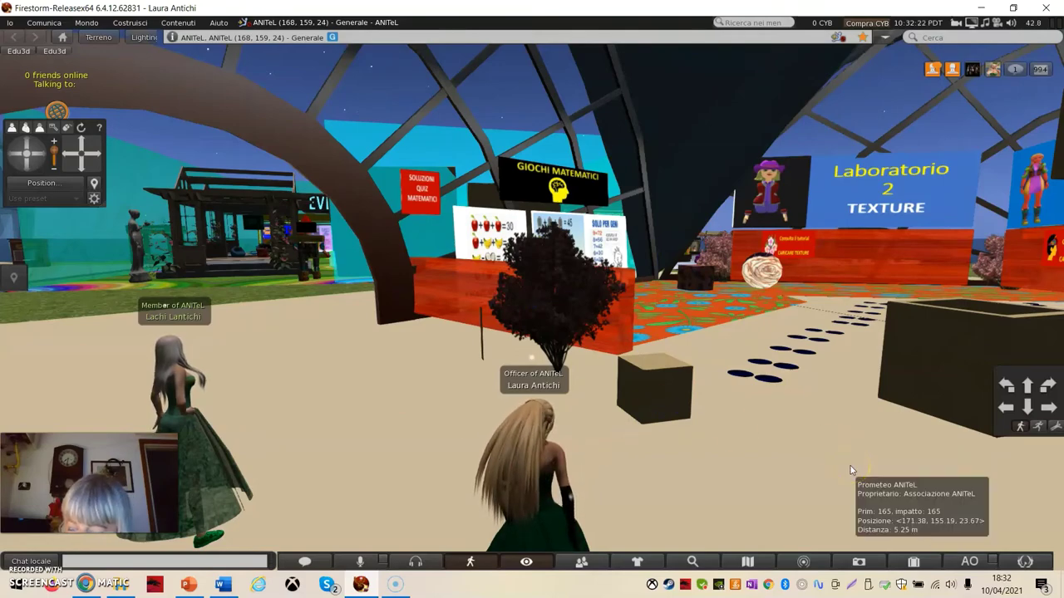
{"action": "key", "text": "Up"}
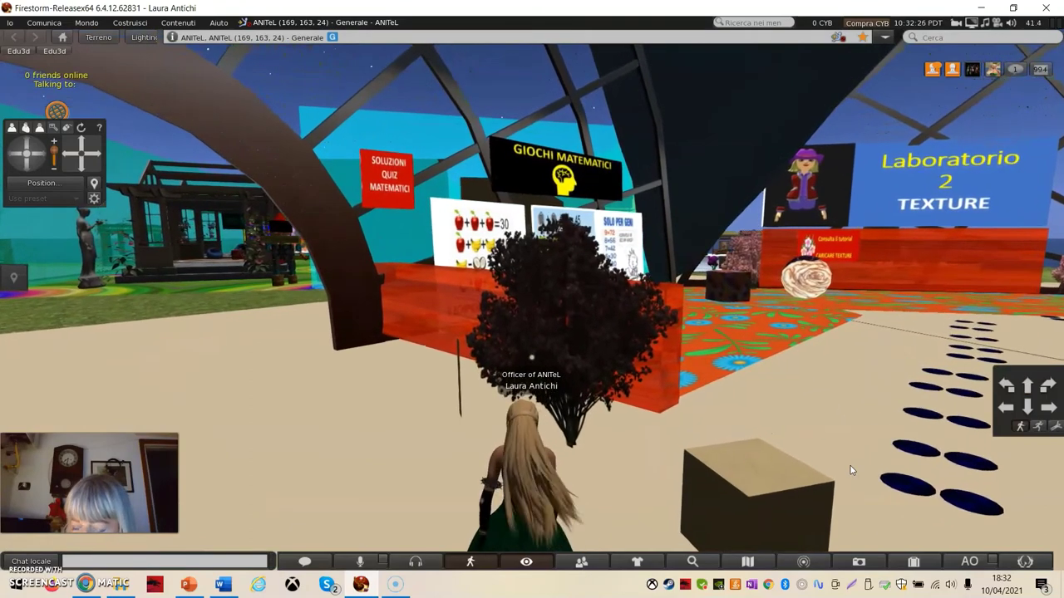
{"action": "key", "text": "Right"}
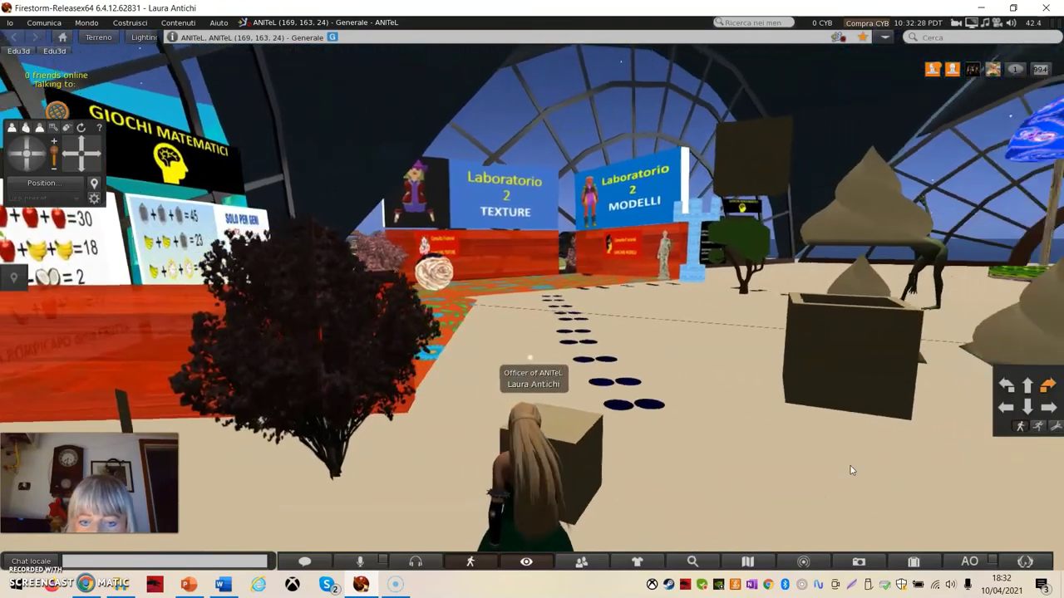
{"action": "key", "text": "Up"}
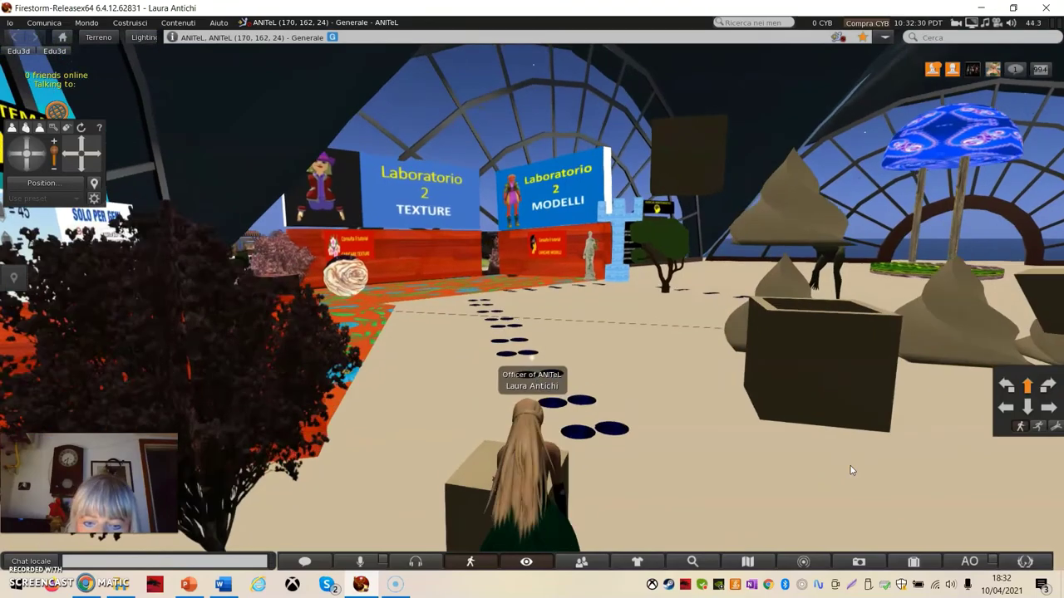
{"action": "key", "text": "Up"}
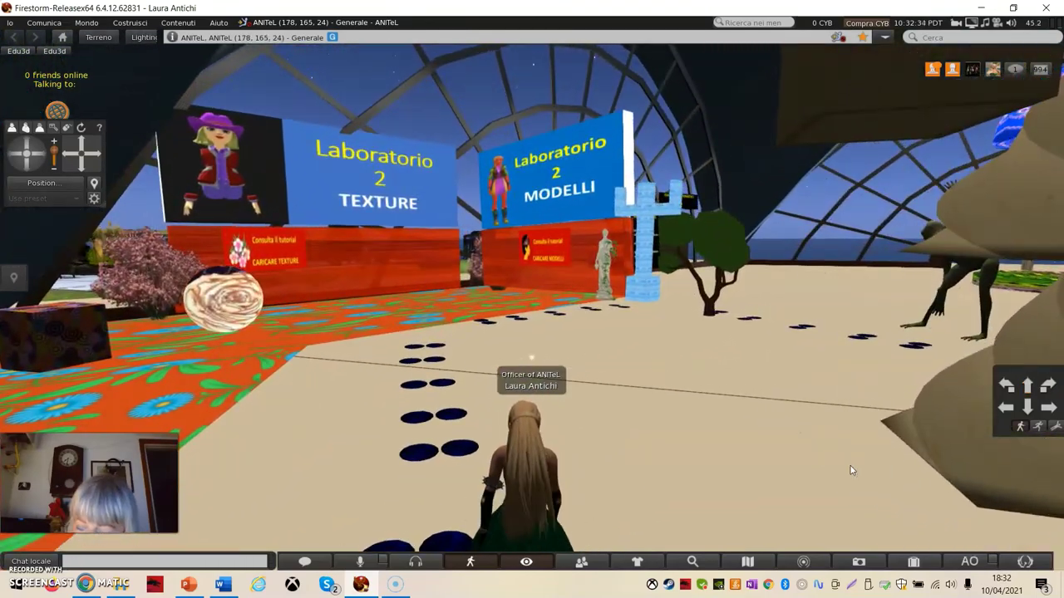
{"action": "key", "text": "Left"}
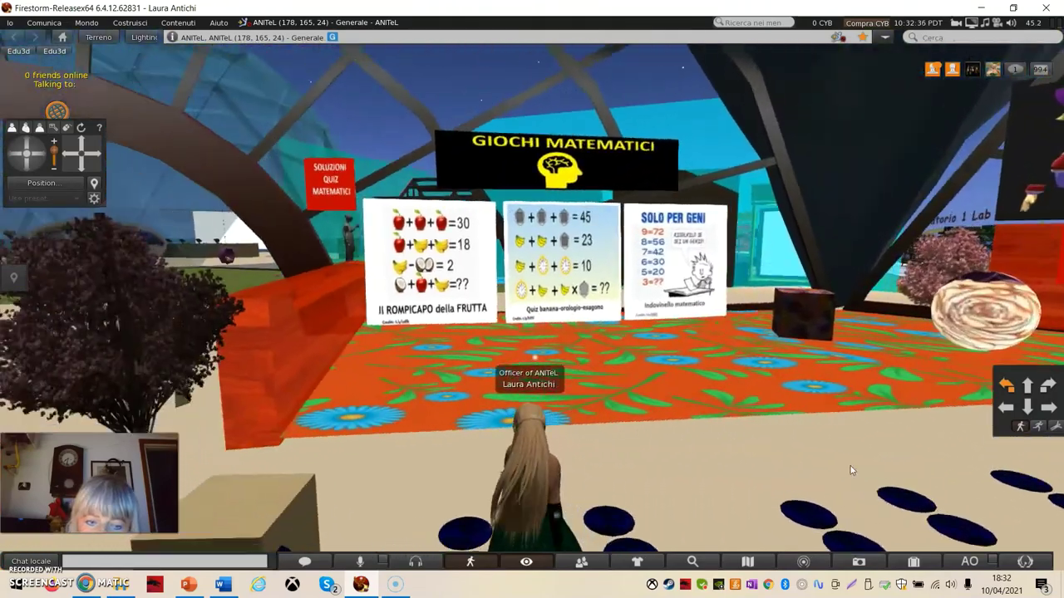
{"action": "key", "text": "Left"}
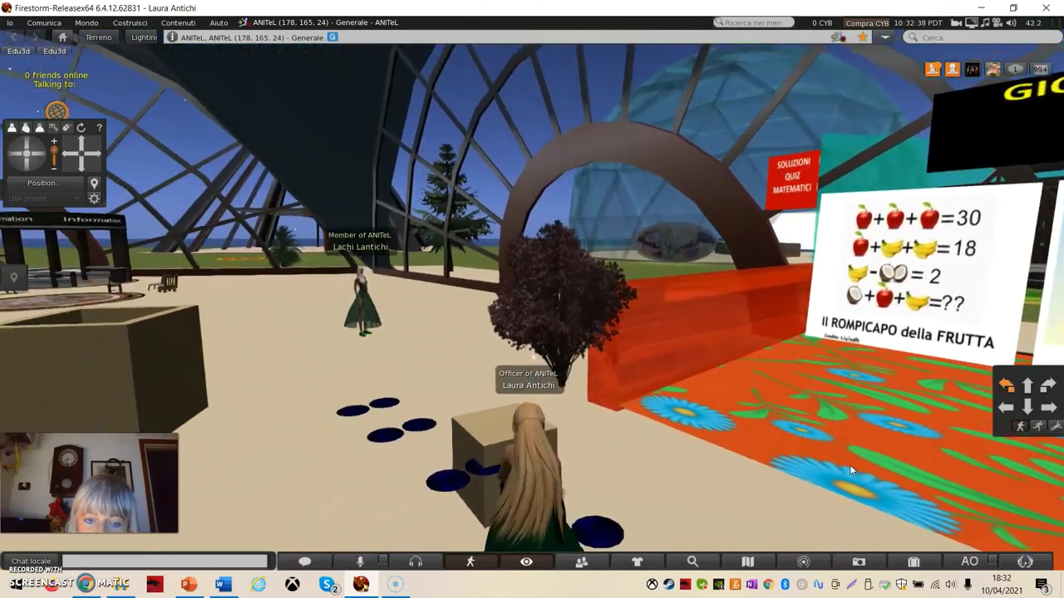
{"action": "key", "text": "Up"}
{"action": "key", "text": "Up"}
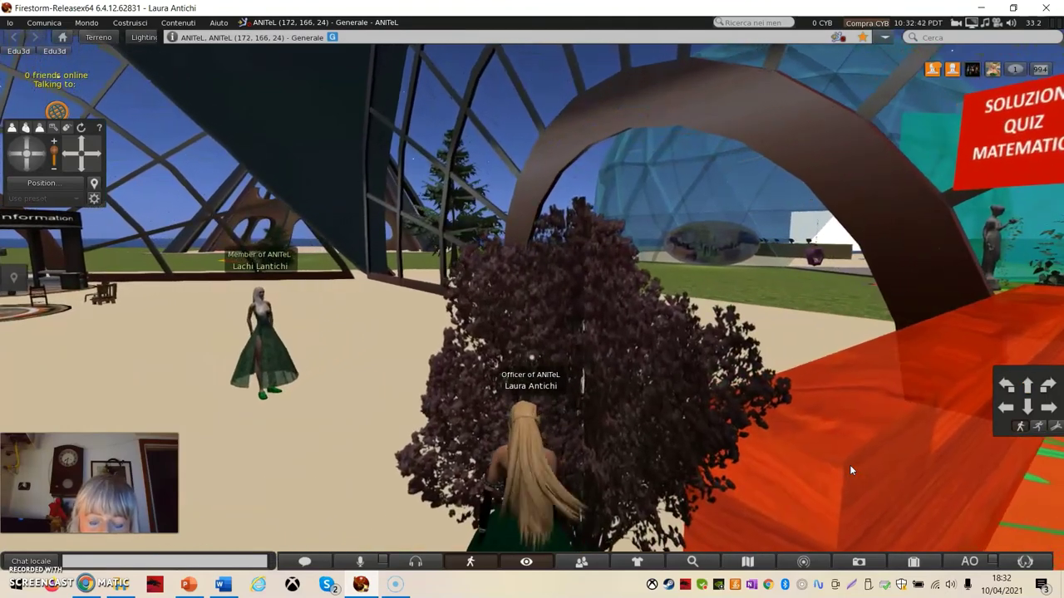
Step: Raise the physical cube to about Z 27.85 and end editing to let it fall
{"action": "left_click_drag", "start_coordinate": [849, 470], "coordinate": [449, 499]}
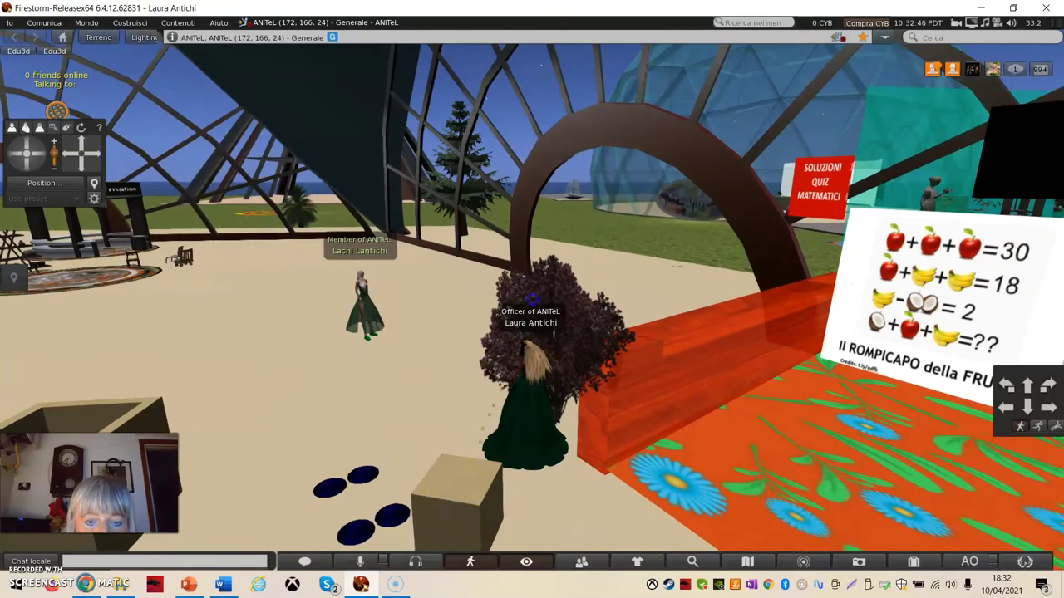
{"action": "right_click", "coordinate": [457, 496]}
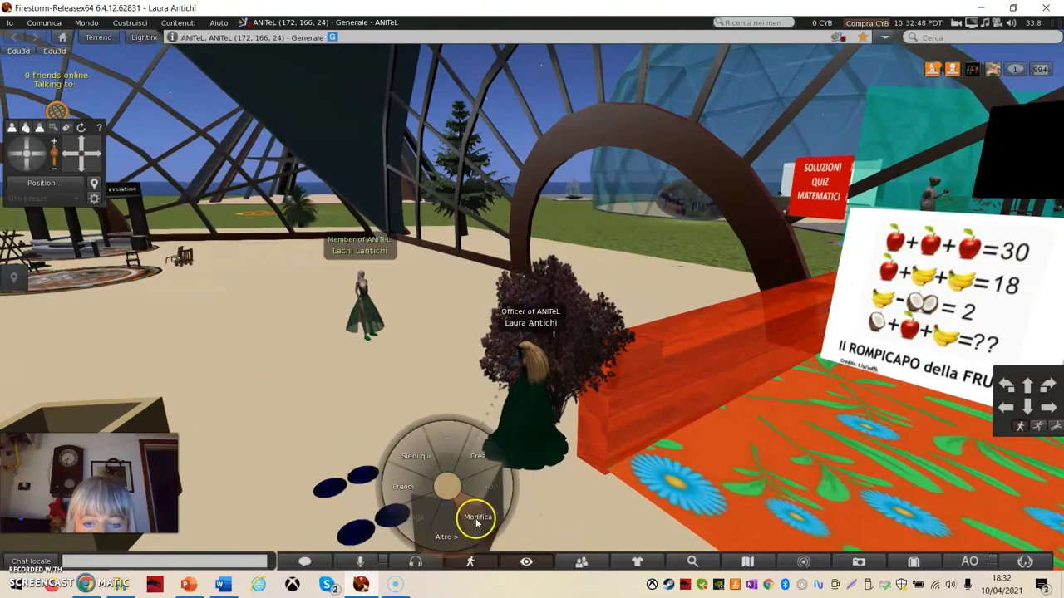
{"action": "left_click", "coordinate": [476, 518]}
{"action": "left_click_drag", "start_coordinate": [457, 492], "coordinate": [457, 249]}
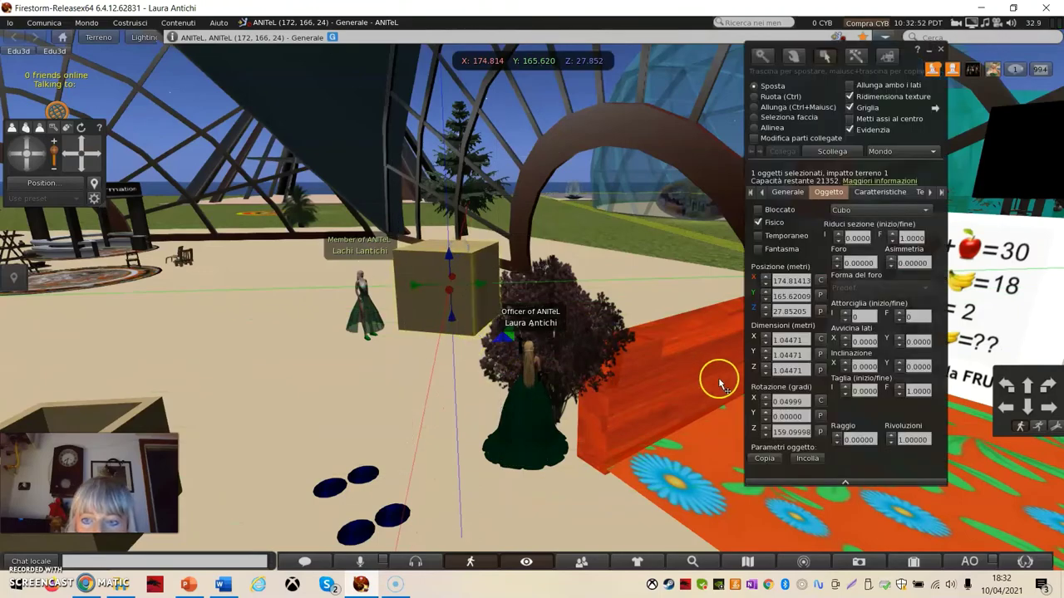
{"action": "left_click", "coordinate": [941, 50]}
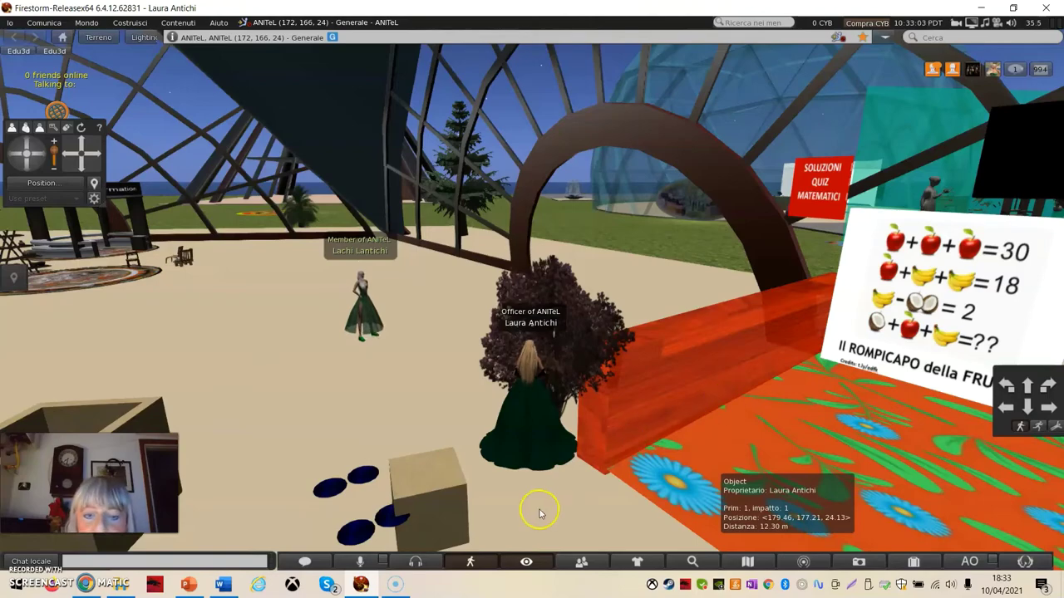
Step: Edit the physical cube, turn off Fisico, make it temporary with Temporaneo, and finish editing
{"action": "right_click", "coordinate": [430, 487]}
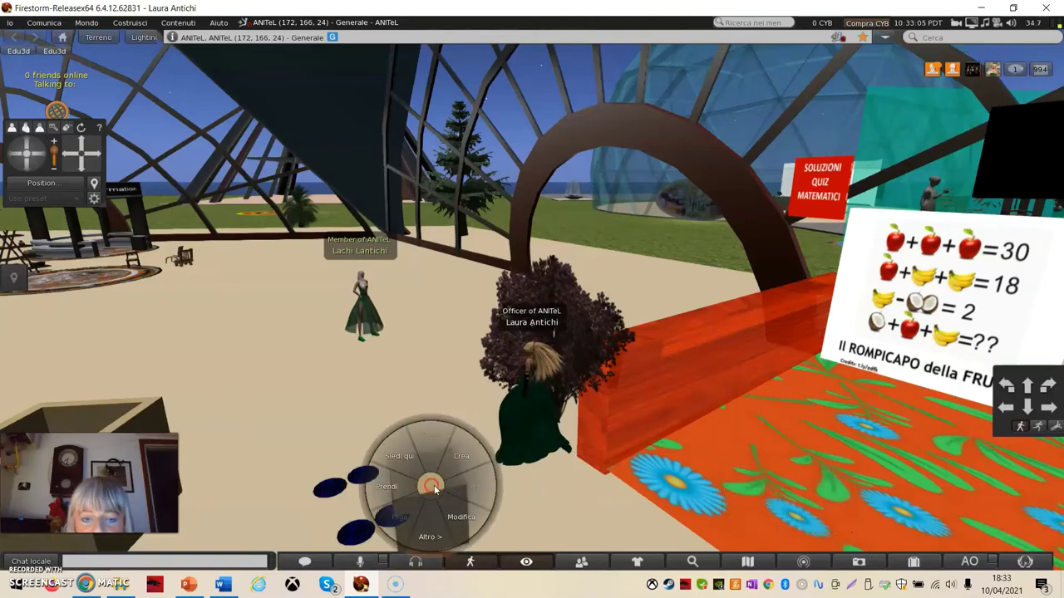
{"action": "left_click", "coordinate": [461, 518]}
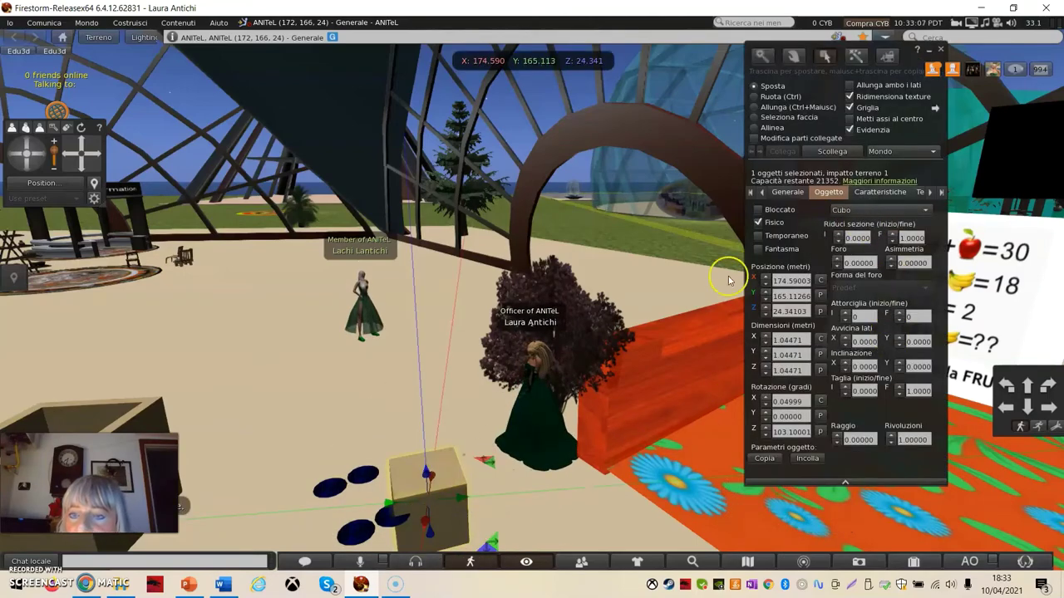
{"action": "left_click", "coordinate": [758, 223]}
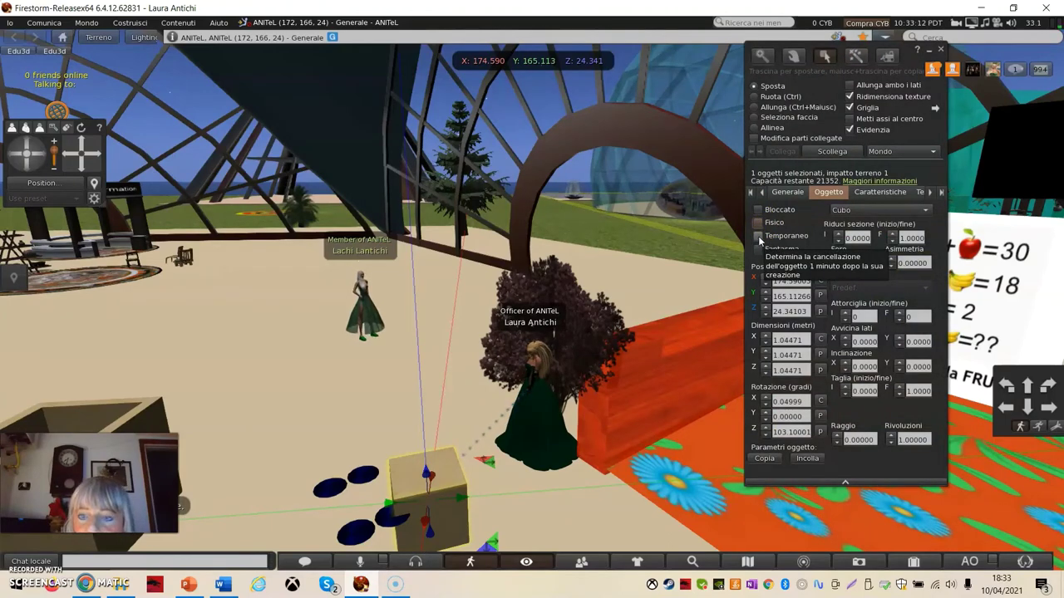
{"action": "left_click", "coordinate": [758, 236]}
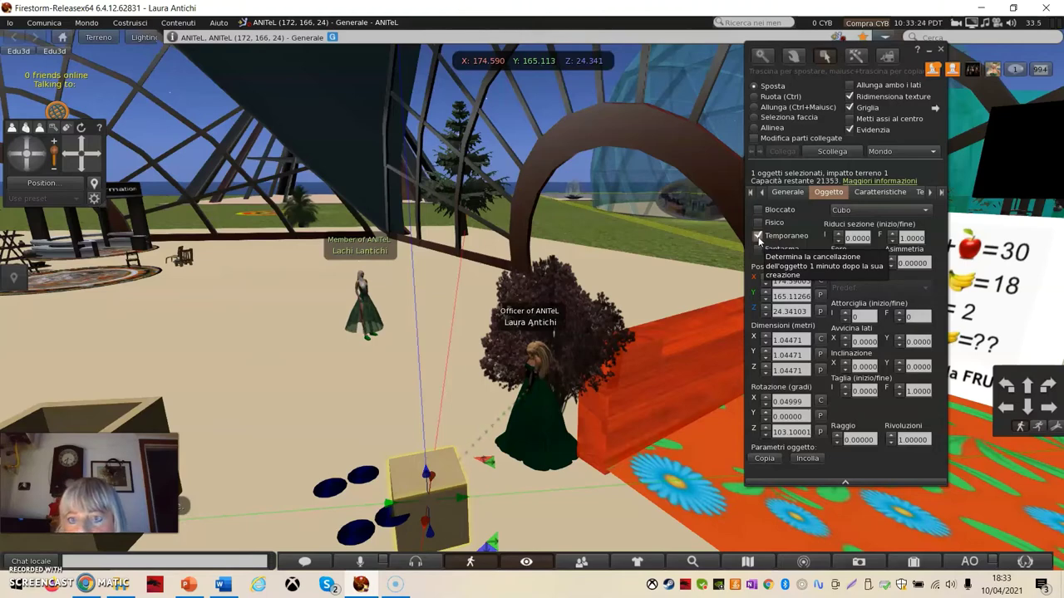
{"action": "left_click", "coordinate": [758, 238]}
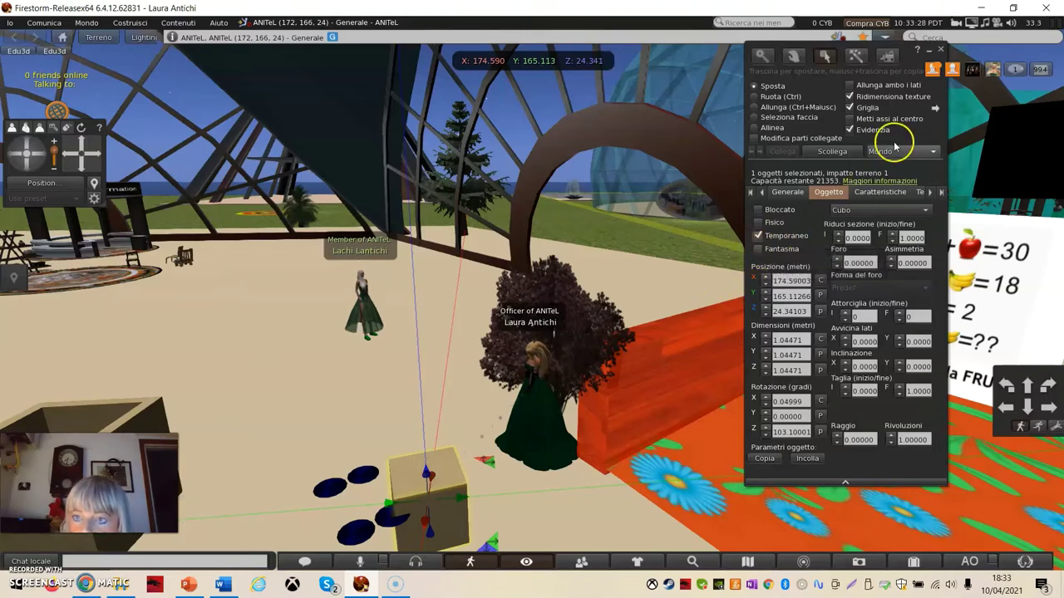
{"action": "left_click", "coordinate": [942, 52]}
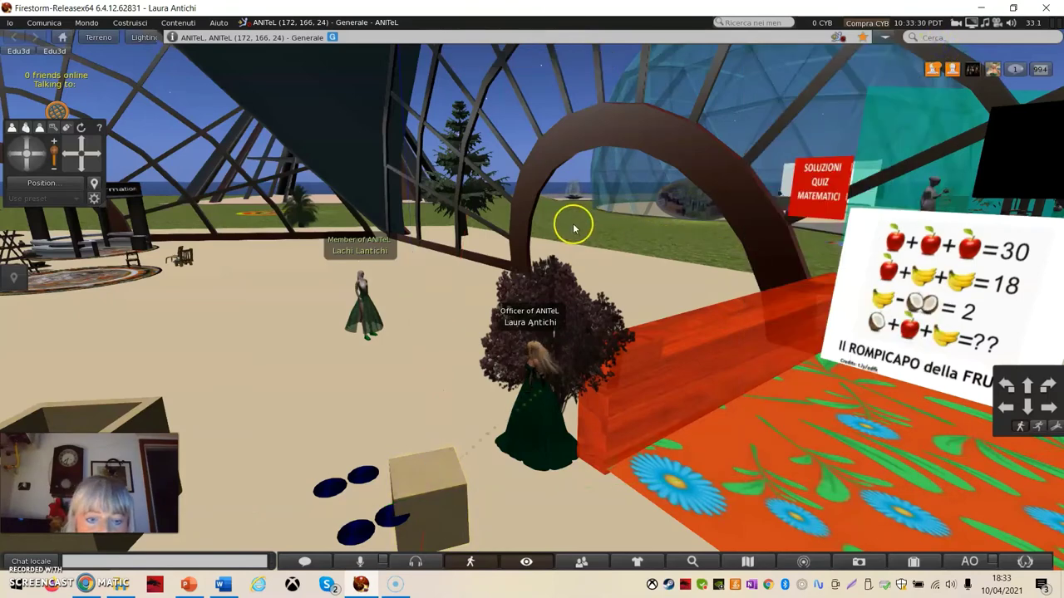
Step: Create a new cube on the sand near the other avatar and enlarge it uniformly to about 1.36 m per side
{"action": "right_click", "coordinate": [319, 382]}
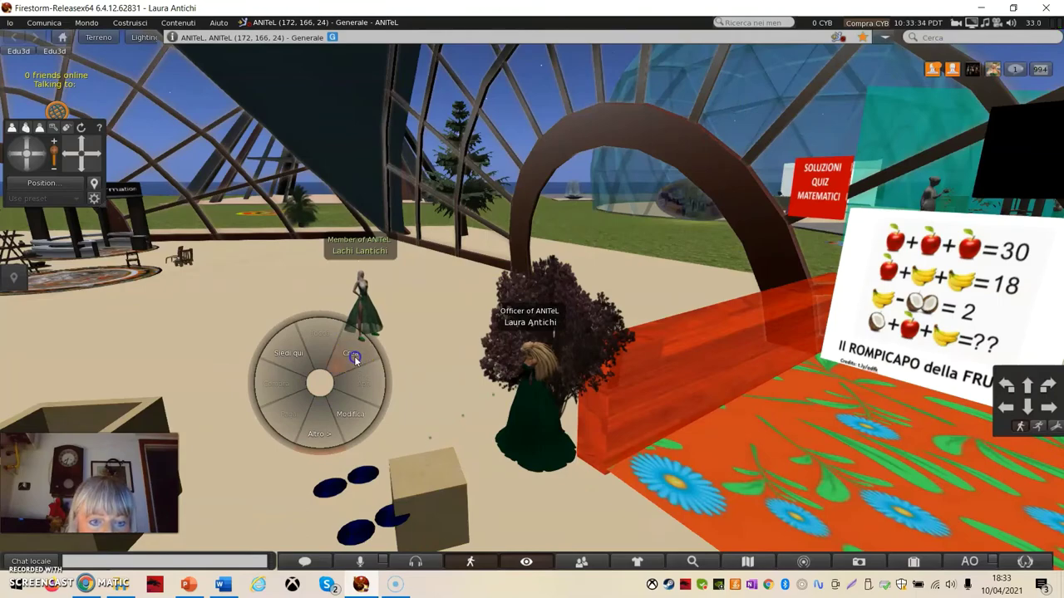
{"action": "left_click", "coordinate": [354, 361]}
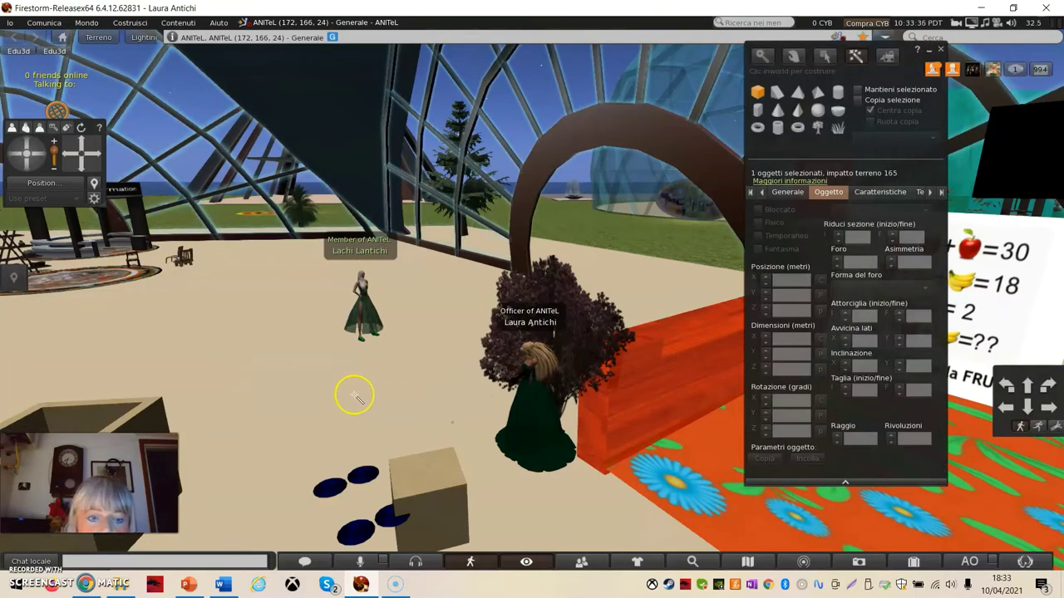
{"action": "left_click", "coordinate": [355, 396]}
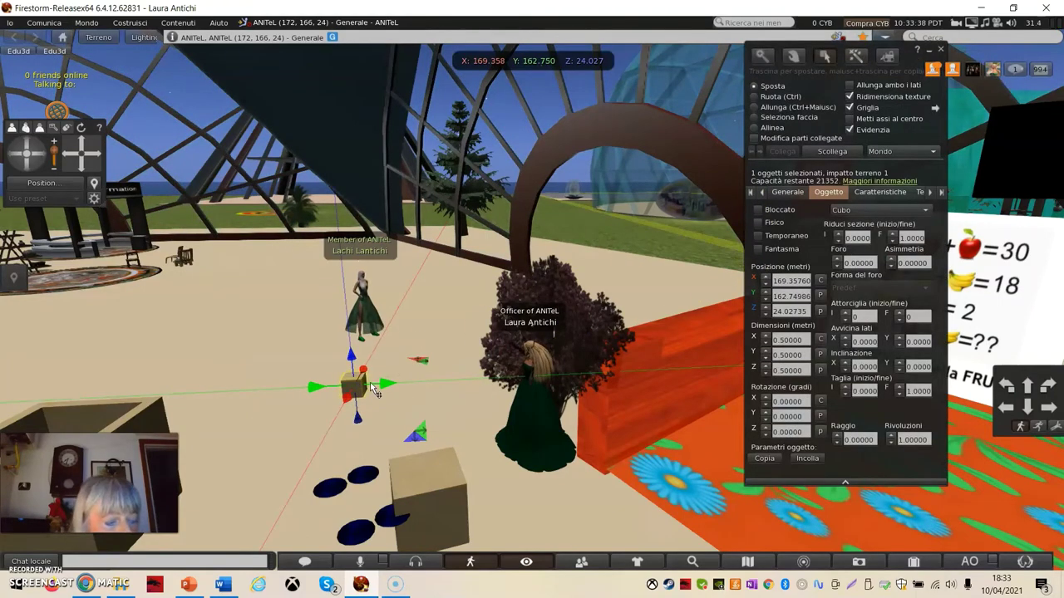
{"action": "key", "text": "ctrl+shift"}
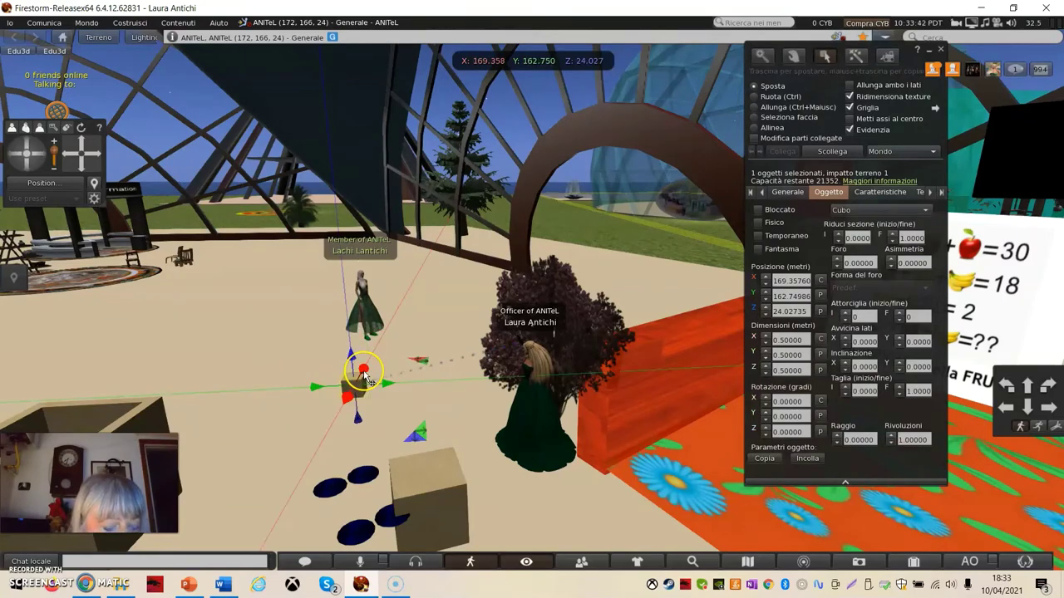
{"action": "left_click_drag", "start_coordinate": [366, 373], "coordinate": [423, 348], "text": "ctrl+shift"}
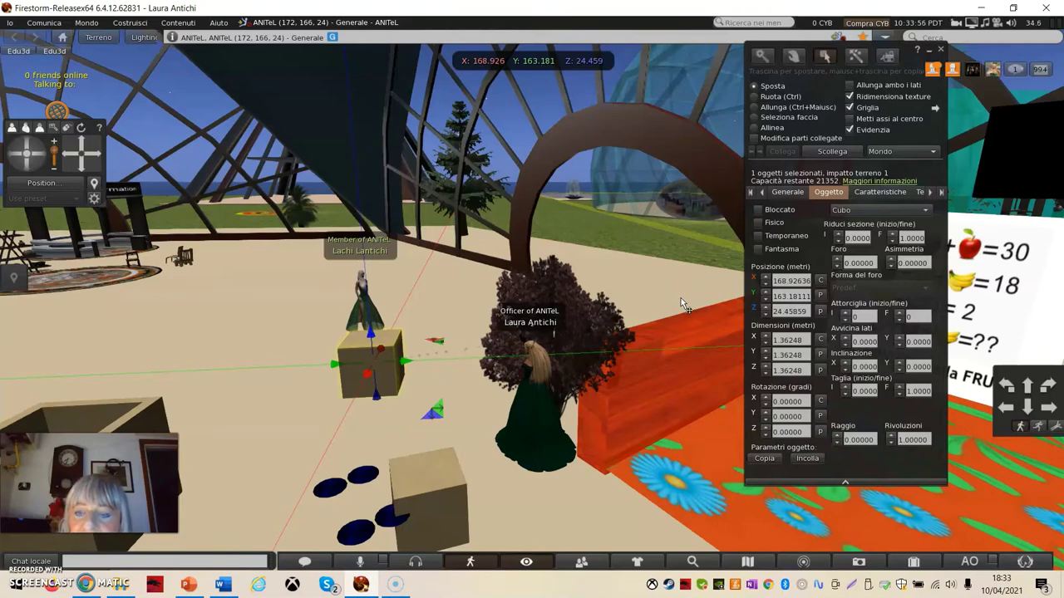
Step: Make the new cube phantom with Fantasma and finish editing
{"action": "left_click", "coordinate": [757, 250]}
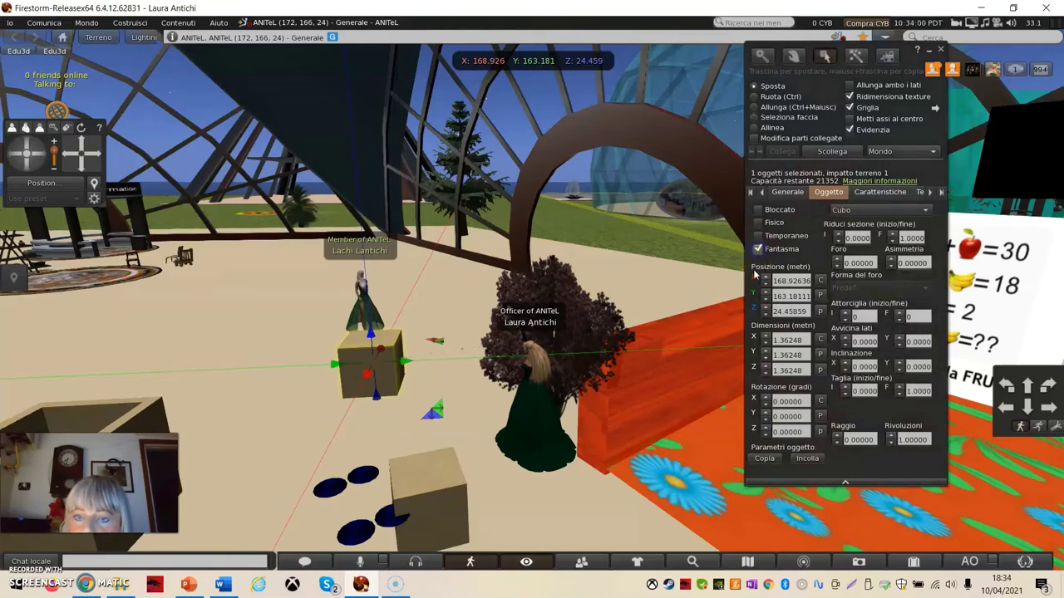
{"action": "left_click", "coordinate": [940, 50]}
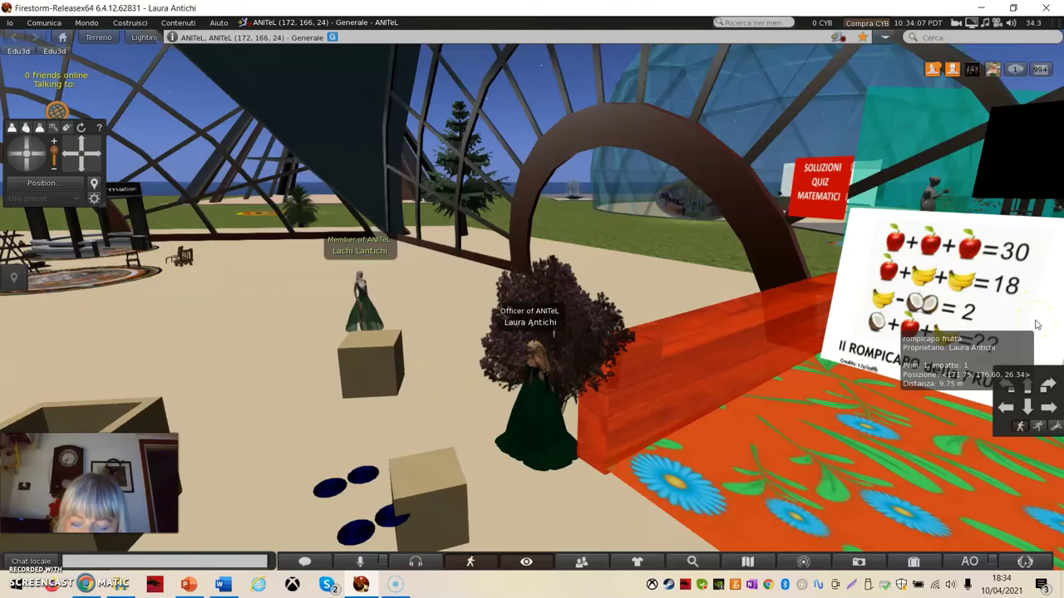
Step: Walk the avatar through the phantom cube, turn around, and walk back through it
{"action": "key", "text": "Left"}
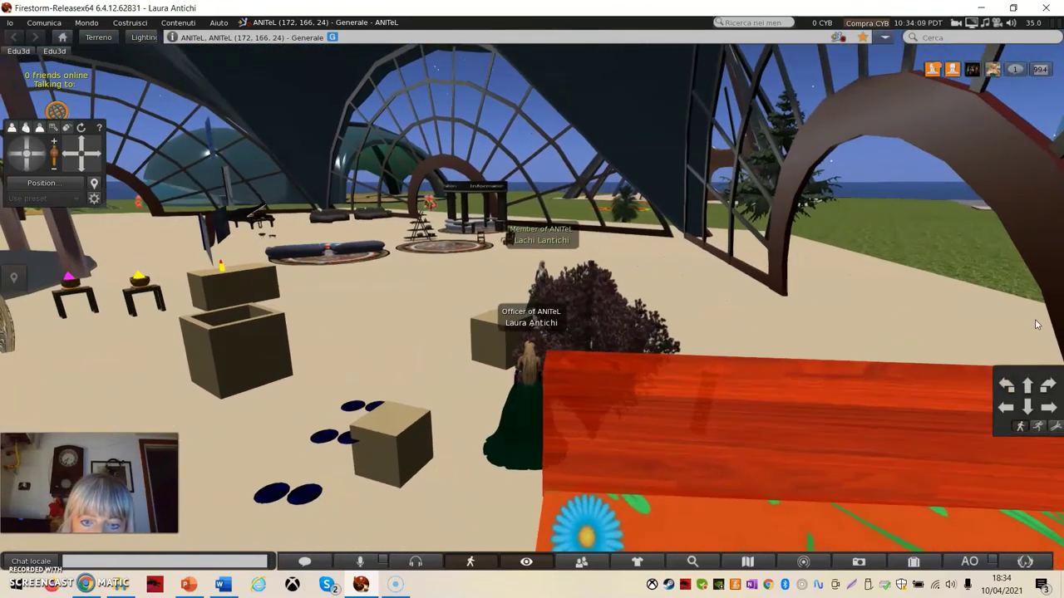
{"action": "key", "text": "Up"}
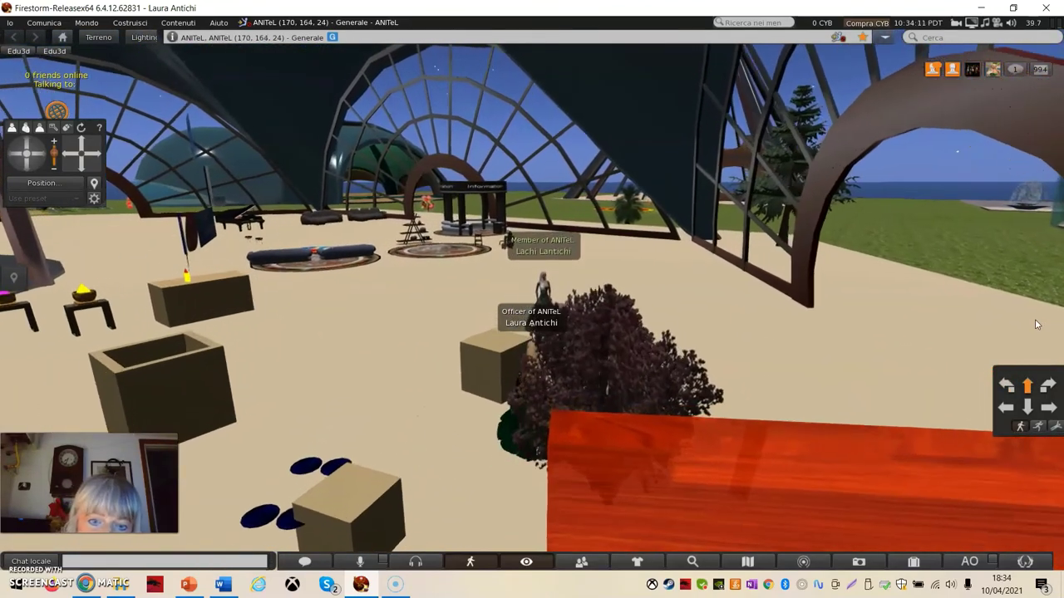
{"action": "key", "text": "Left"}
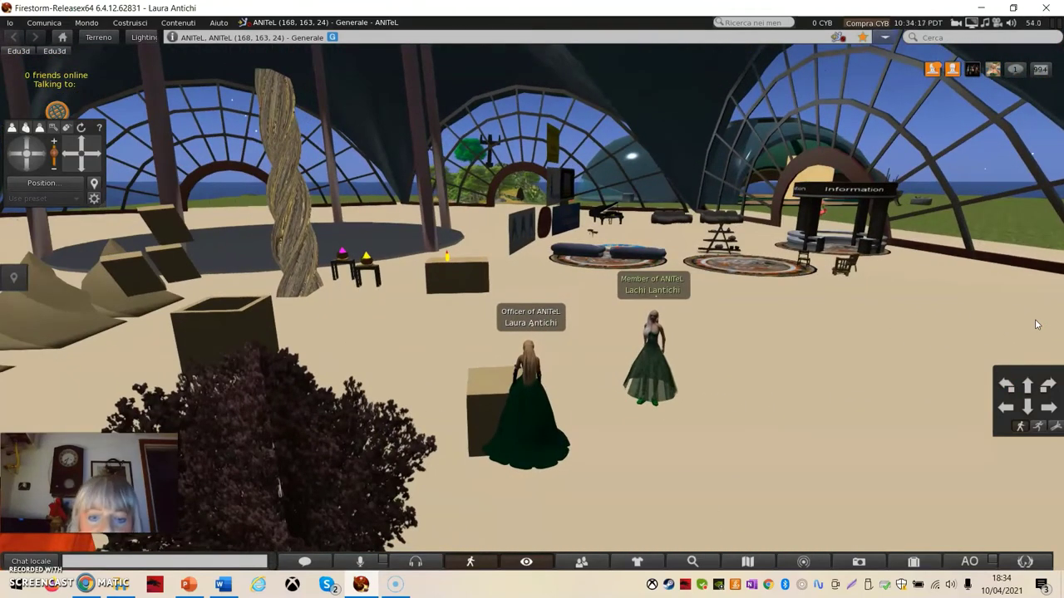
{"action": "key", "text": "Up"}
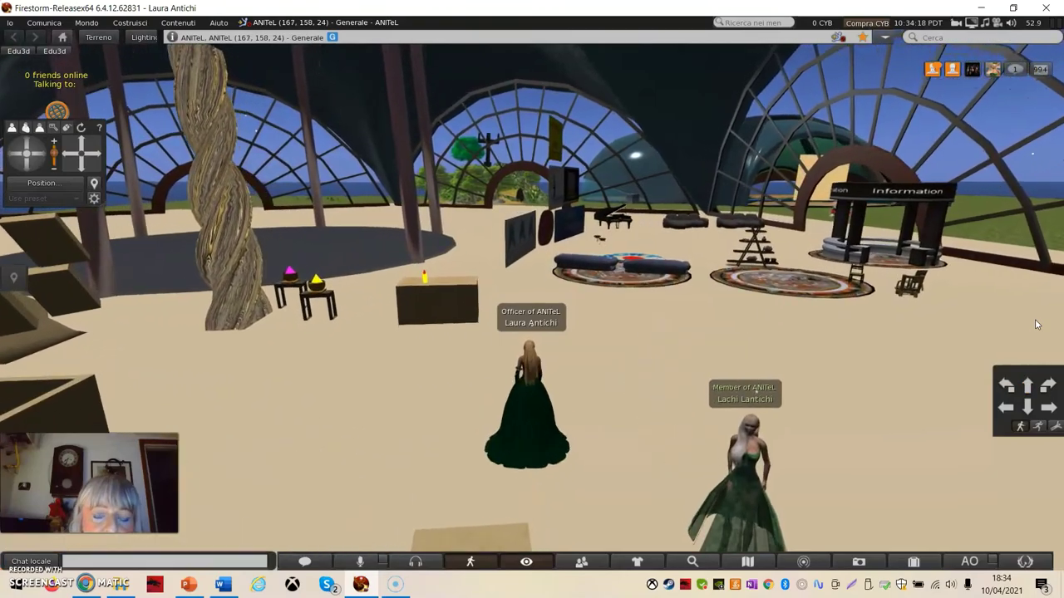
{"action": "key", "text": "Left"}
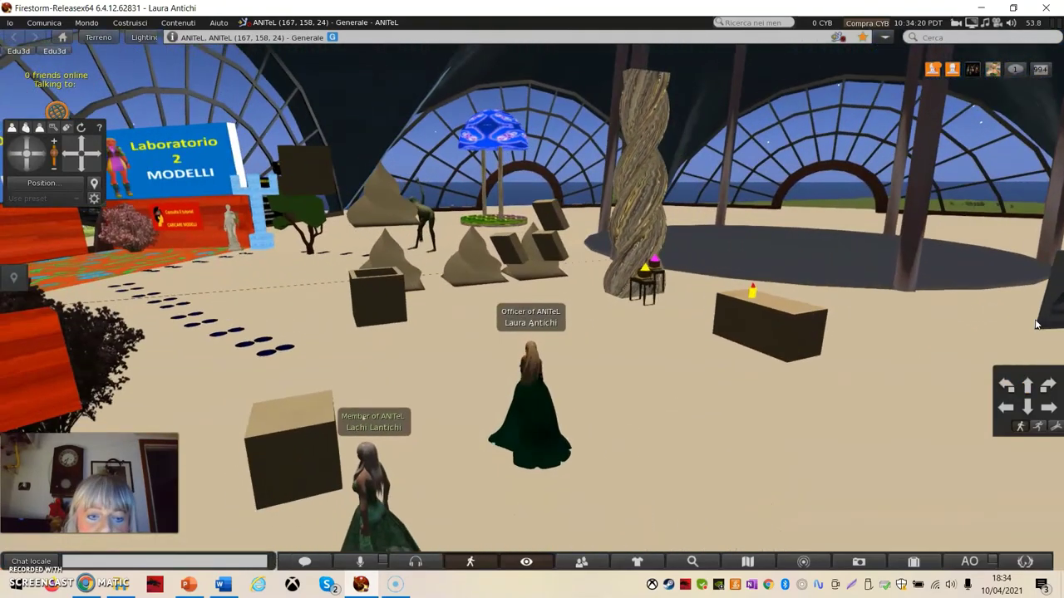
{"action": "key", "text": "Left"}
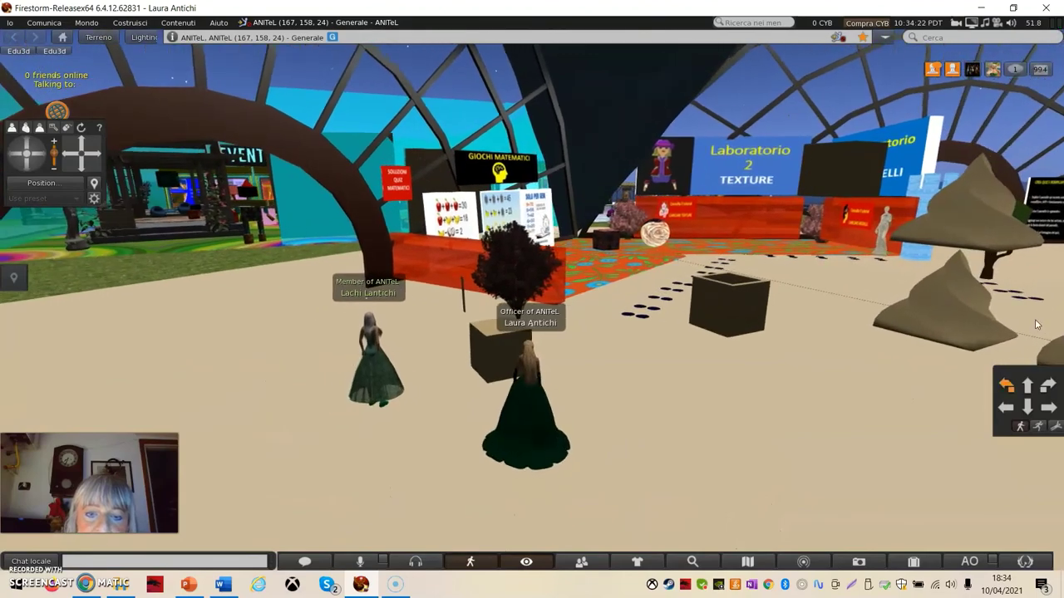
{"action": "key", "text": "Up"}
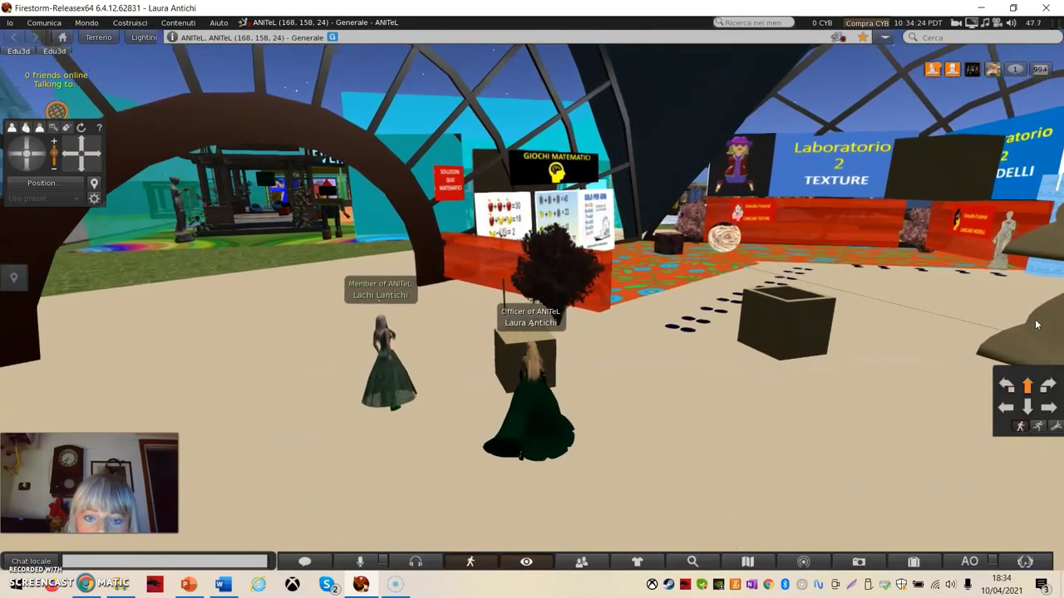
{"action": "key", "text": "Up"}
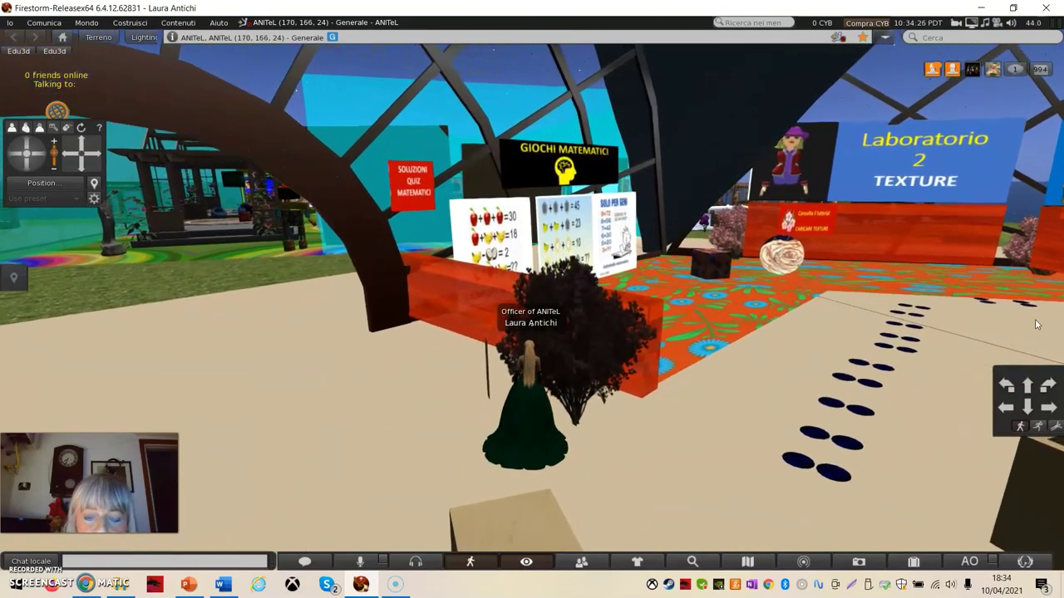
Step: Bring the avatar around to another side of the phantom cube and walk through it again
{"action": "key", "text": "Right"}
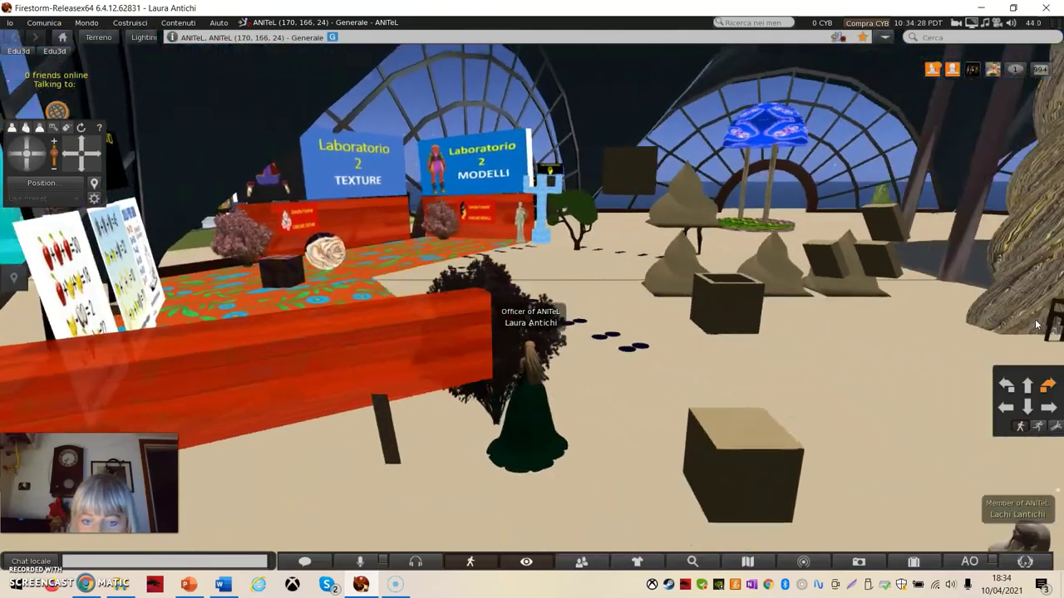
{"action": "key", "text": "Right"}
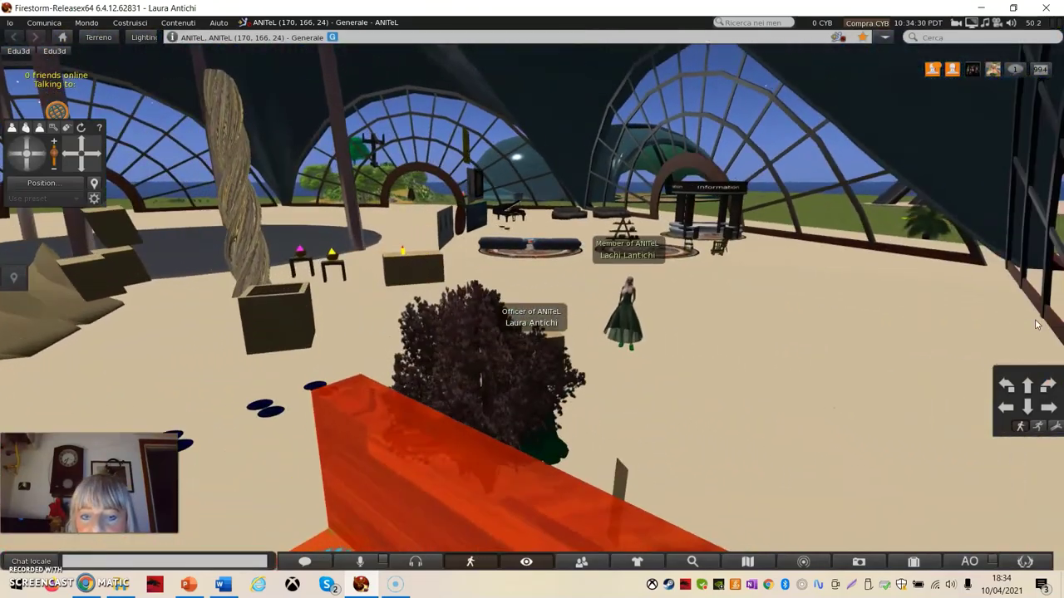
{"action": "key", "text": "Left"}
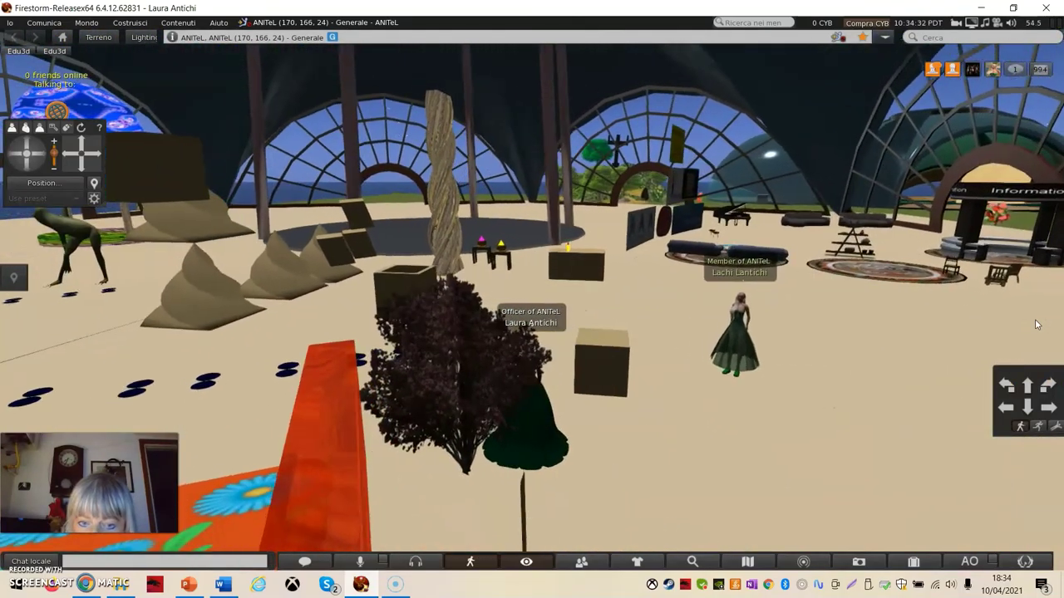
{"action": "key", "text": "Right"}
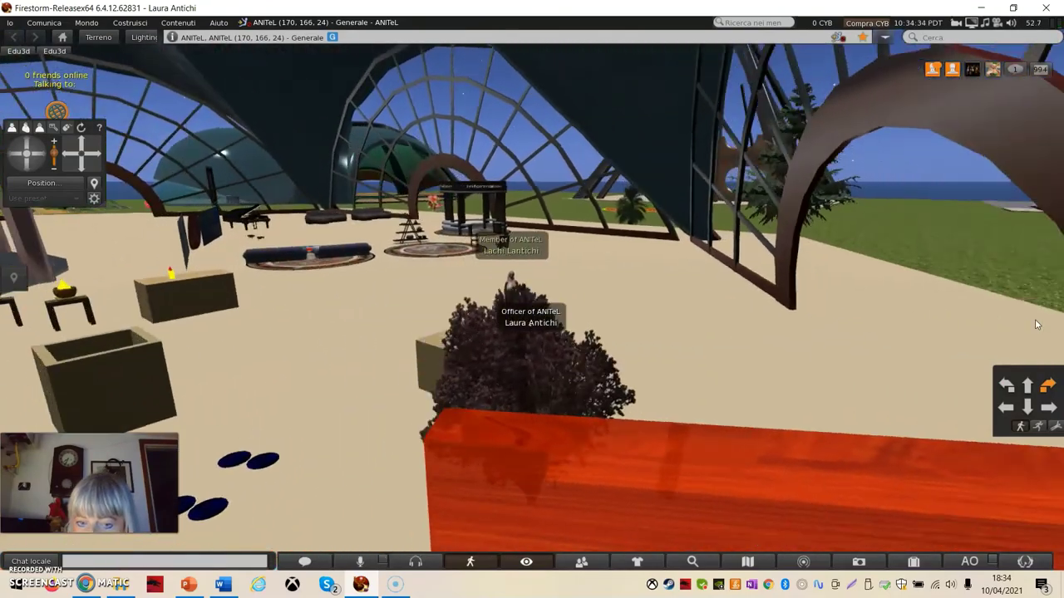
{"action": "key", "text": "Up"}
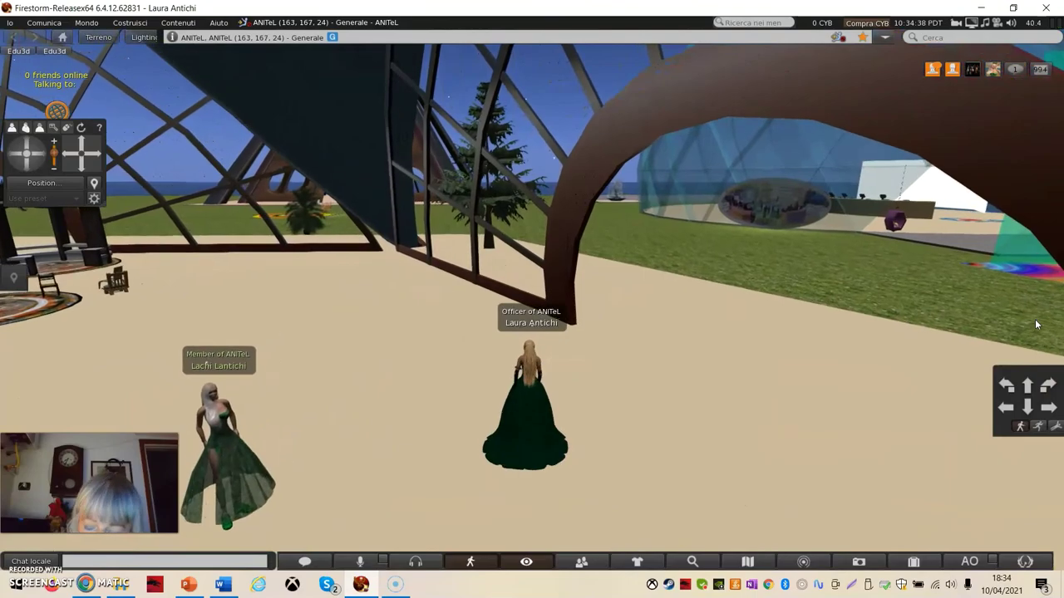
{"action": "key", "text": "Left"}
{"action": "key", "text": "Left"}
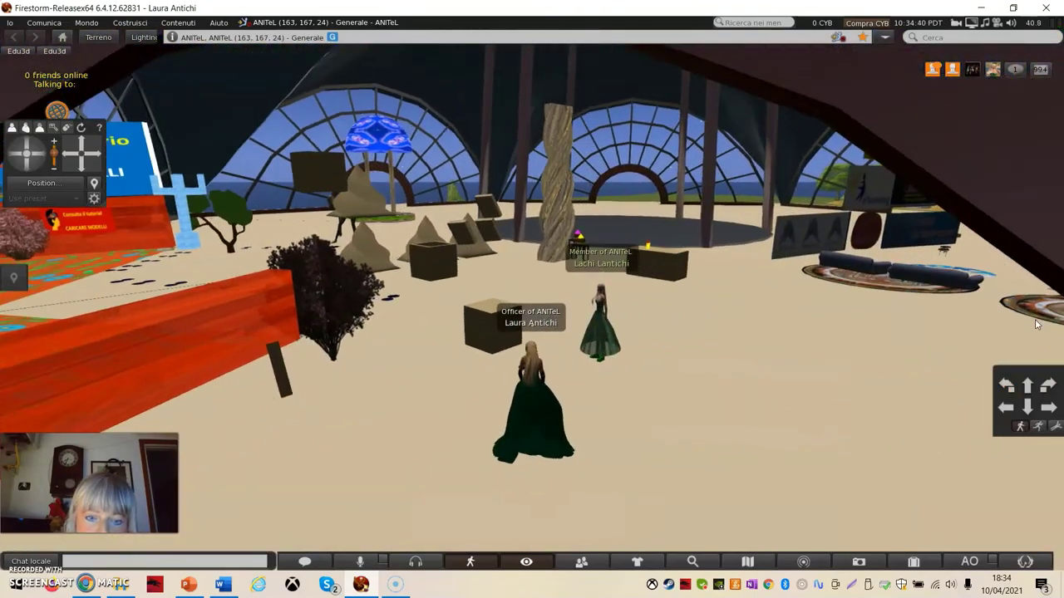
{"action": "key", "text": "Left"}
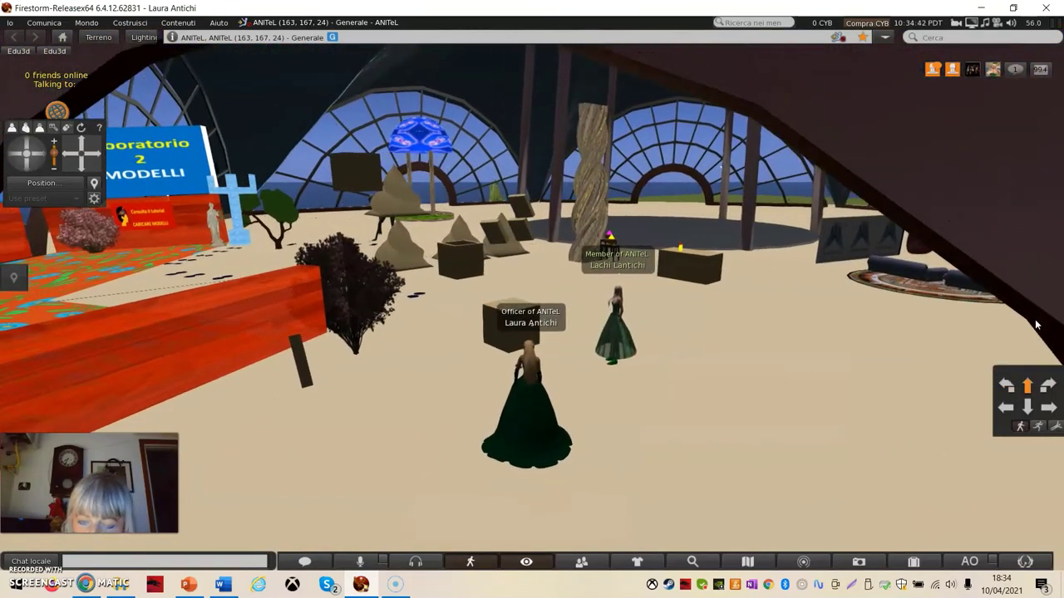
{"action": "key", "text": "Up"}
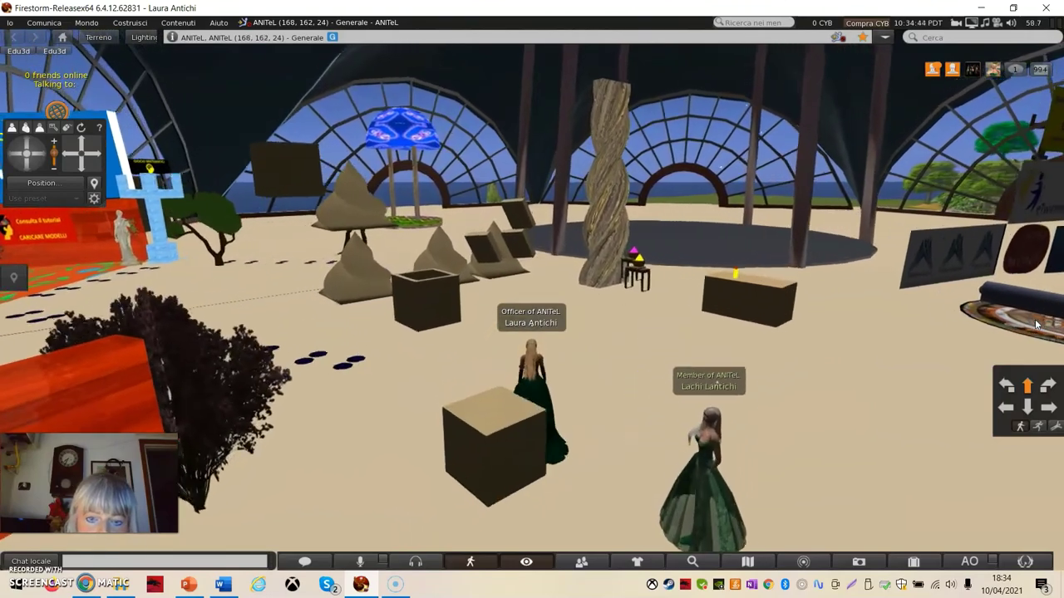
{"action": "key", "text": "Up"}
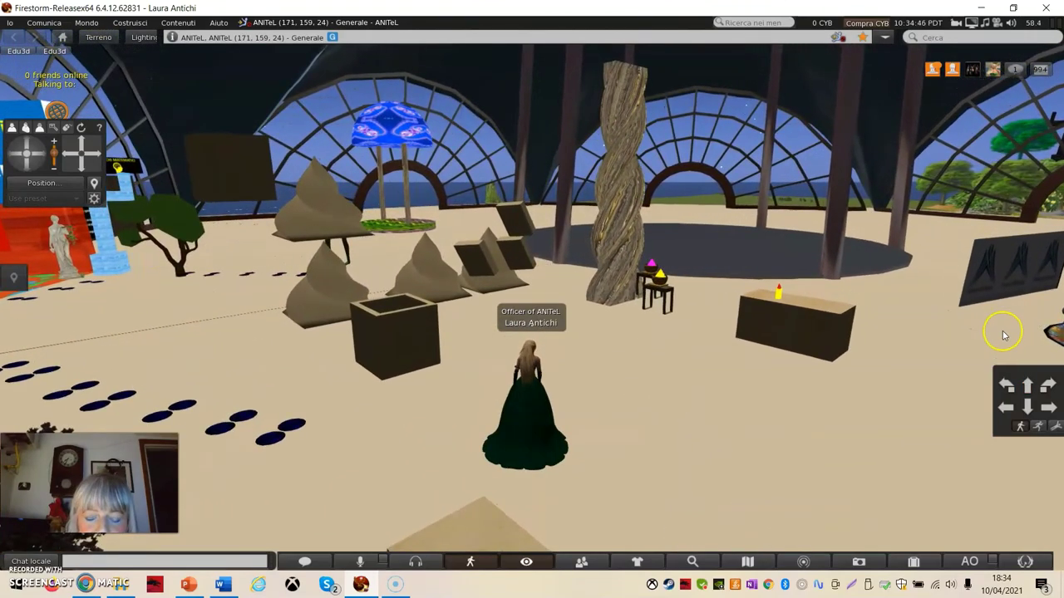
Step: Turn the avatar toward the phantom cube, open that cube for editing, and switch off its Fantasma property
{"action": "scroll", "coordinate": [797, 434], "scroll_direction": "down", "scroll_amount": 3}
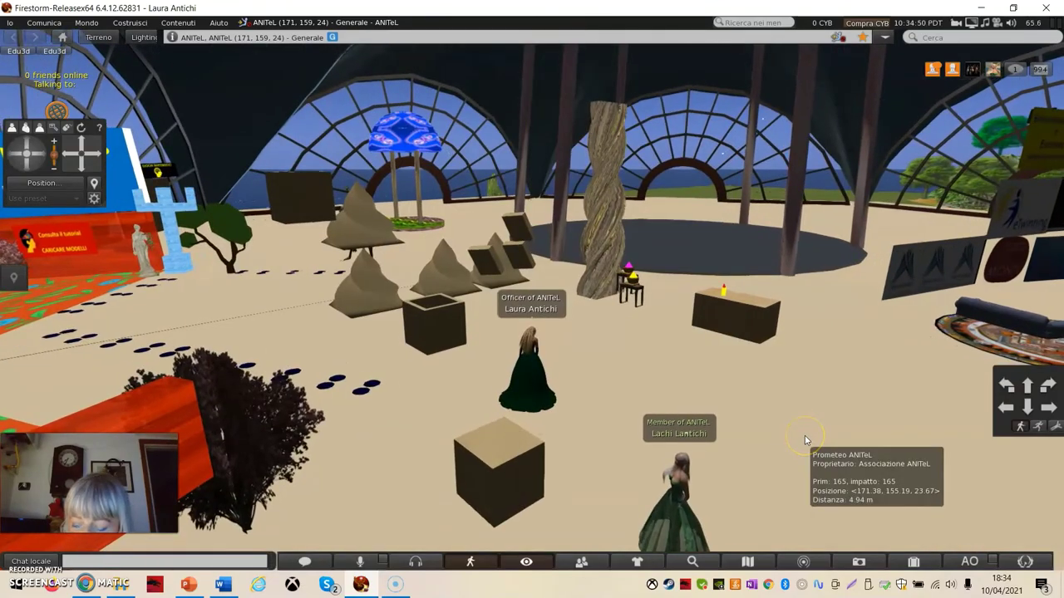
{"action": "key", "text": "Left"}
{"action": "key", "text": "Left"}
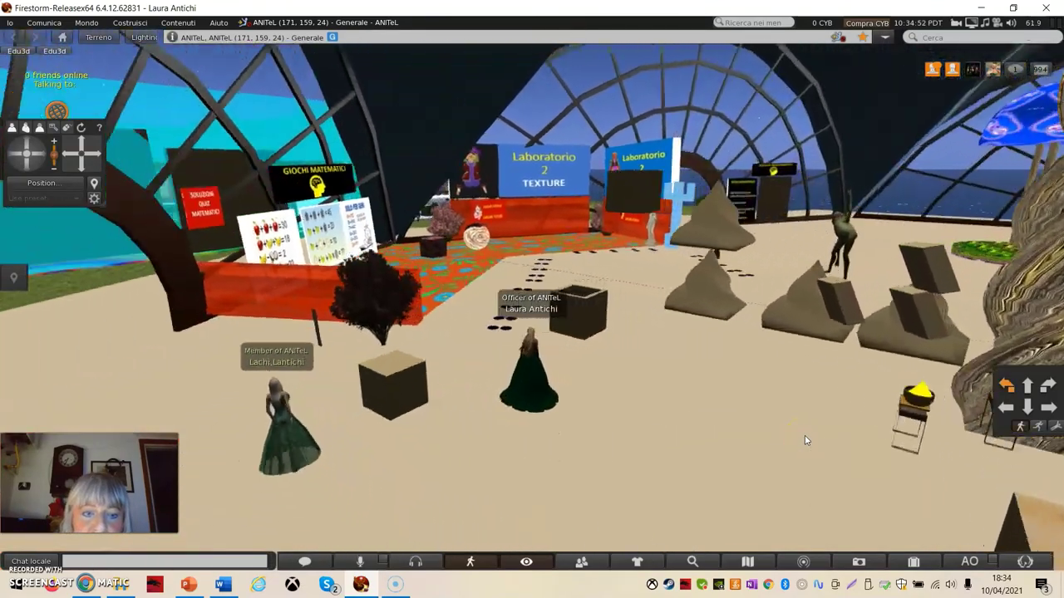
{"action": "key", "text": "Left"}
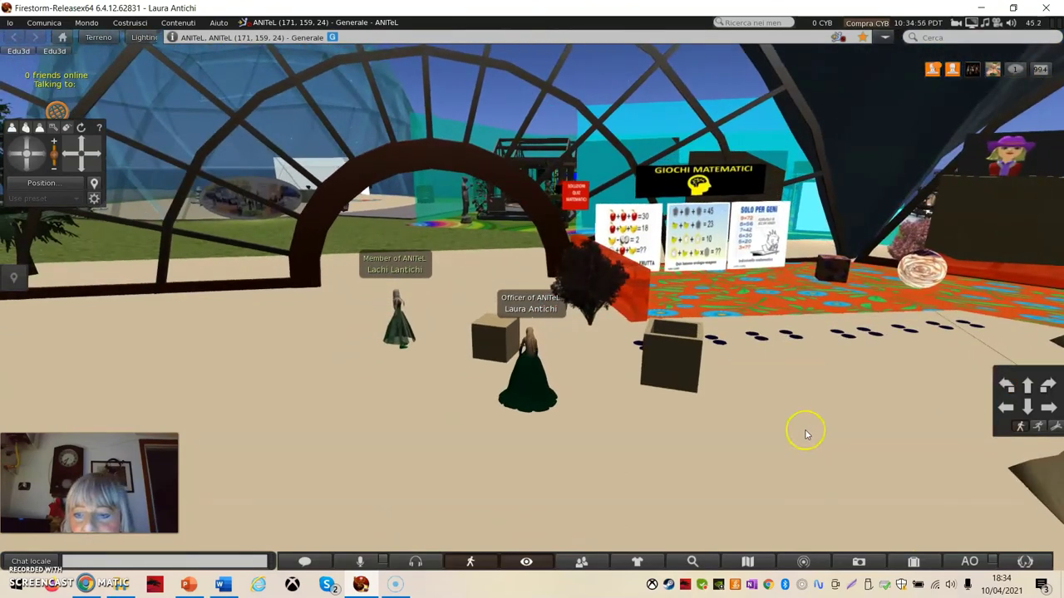
{"action": "right_click", "coordinate": [491, 341]}
{"action": "left_click", "coordinate": [515, 374]}
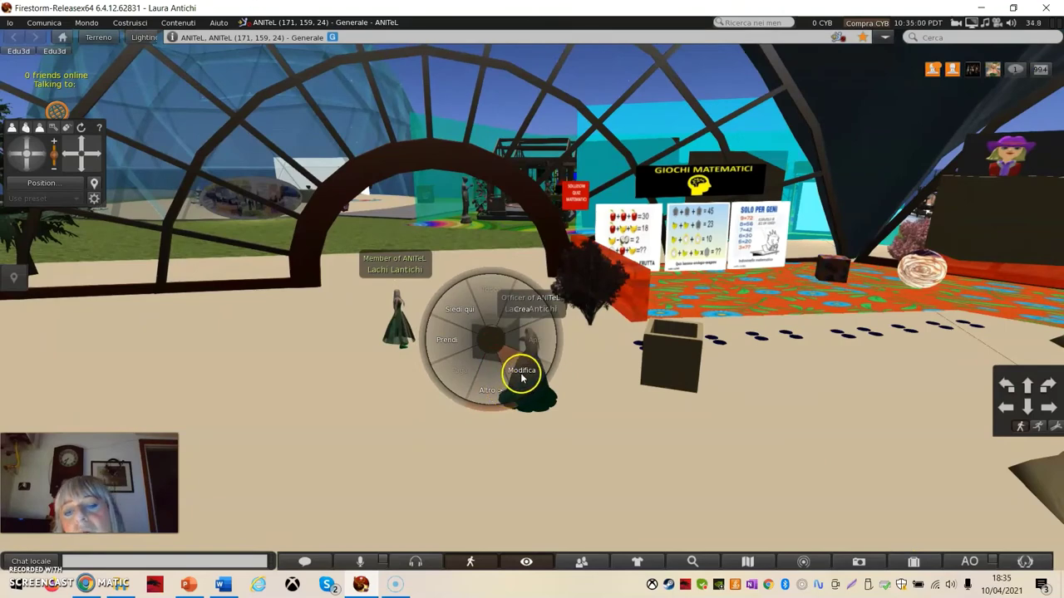
{"action": "left_click", "coordinate": [521, 374]}
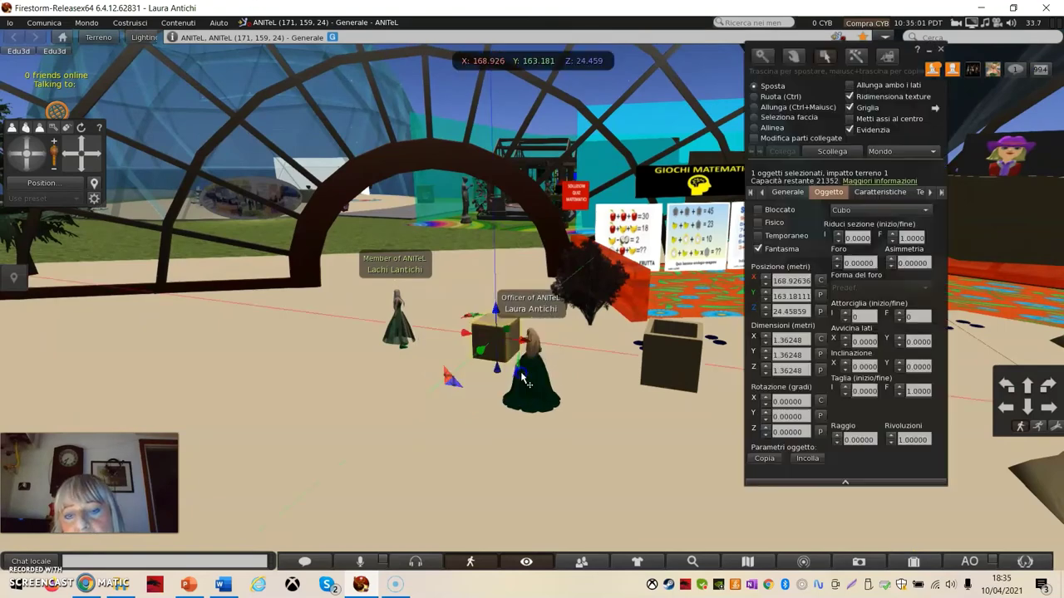
{"action": "left_click", "coordinate": [758, 249]}
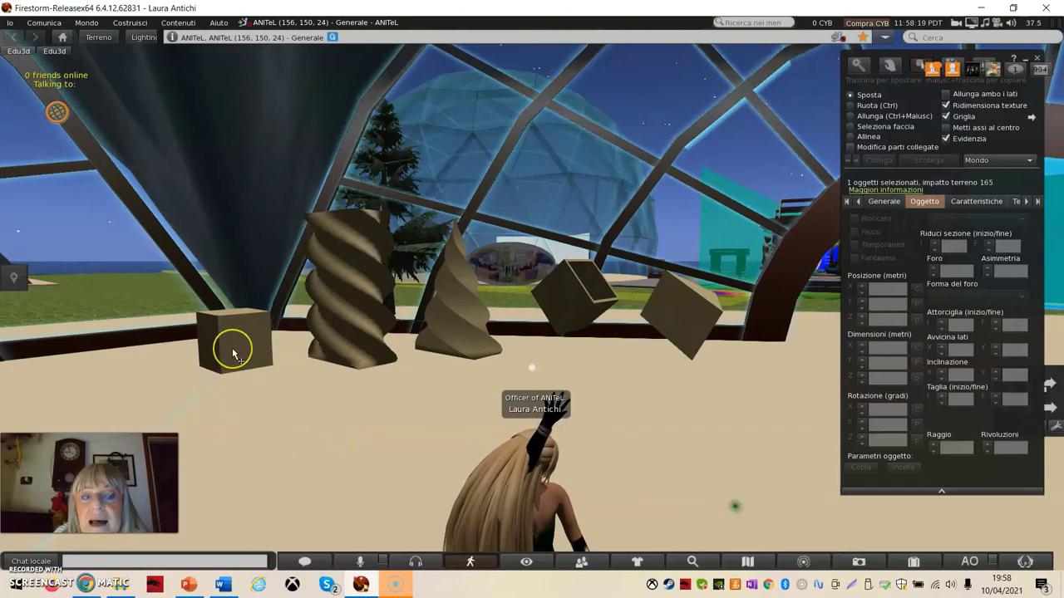
Step: Examine the object parameters of the twisted column, twisted spire, hollow cube and cut cube one after another
{"action": "left_click", "coordinate": [344, 314]}
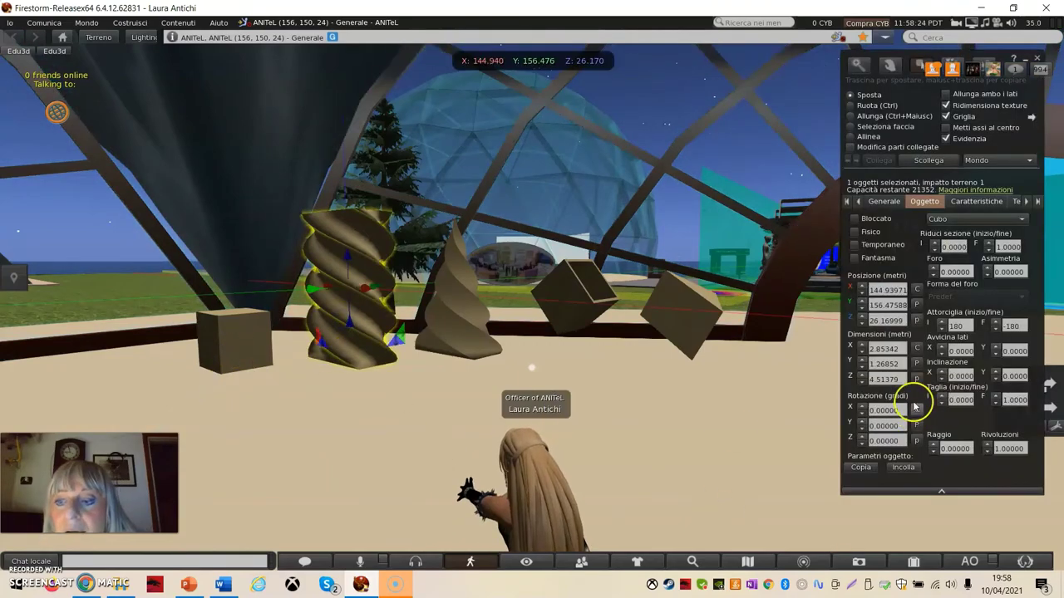
{"action": "left_click", "coordinate": [956, 325]}
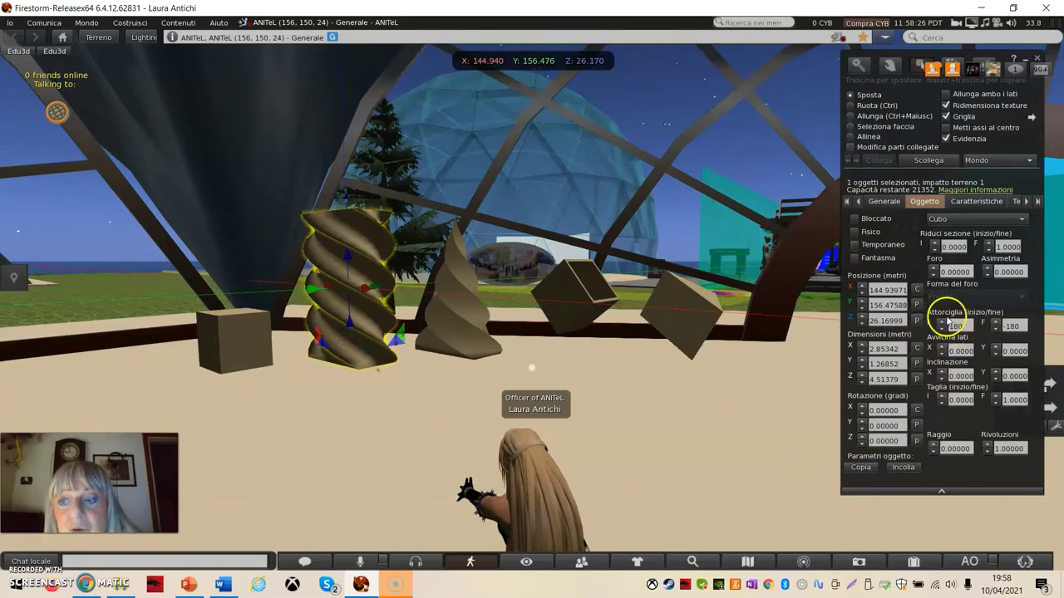
{"action": "left_click", "coordinate": [463, 323]}
{"action": "left_click", "coordinate": [463, 333]}
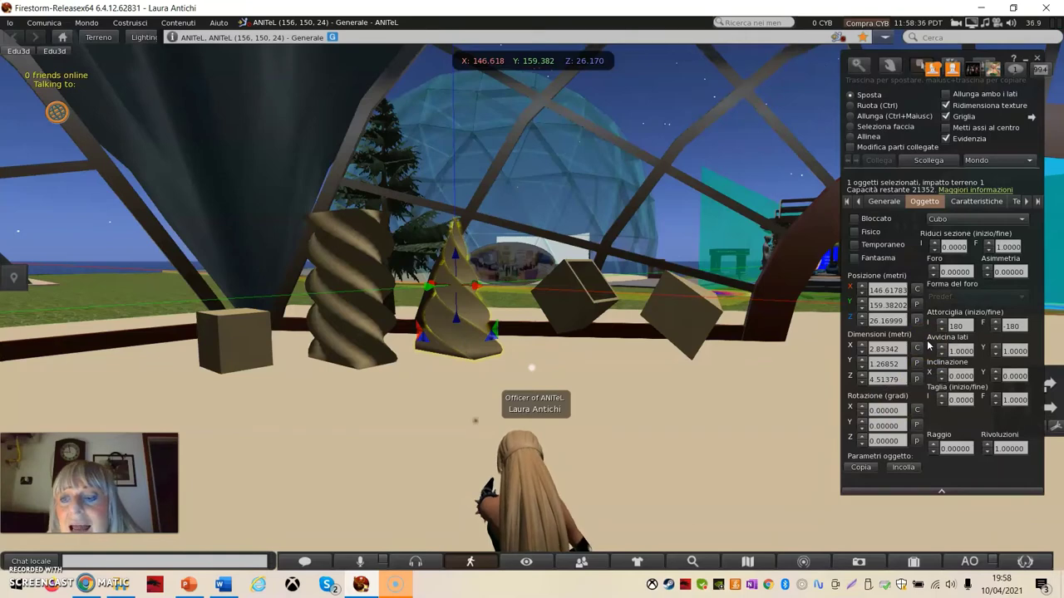
{"action": "left_click", "coordinate": [578, 319]}
{"action": "left_click", "coordinate": [578, 319]}
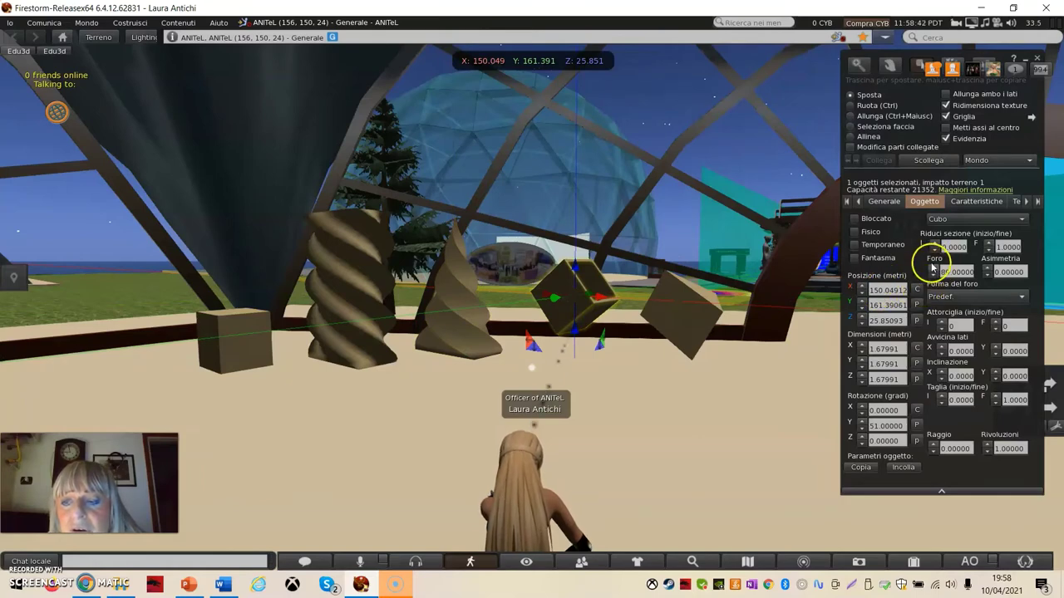
{"action": "left_click", "coordinate": [686, 344]}
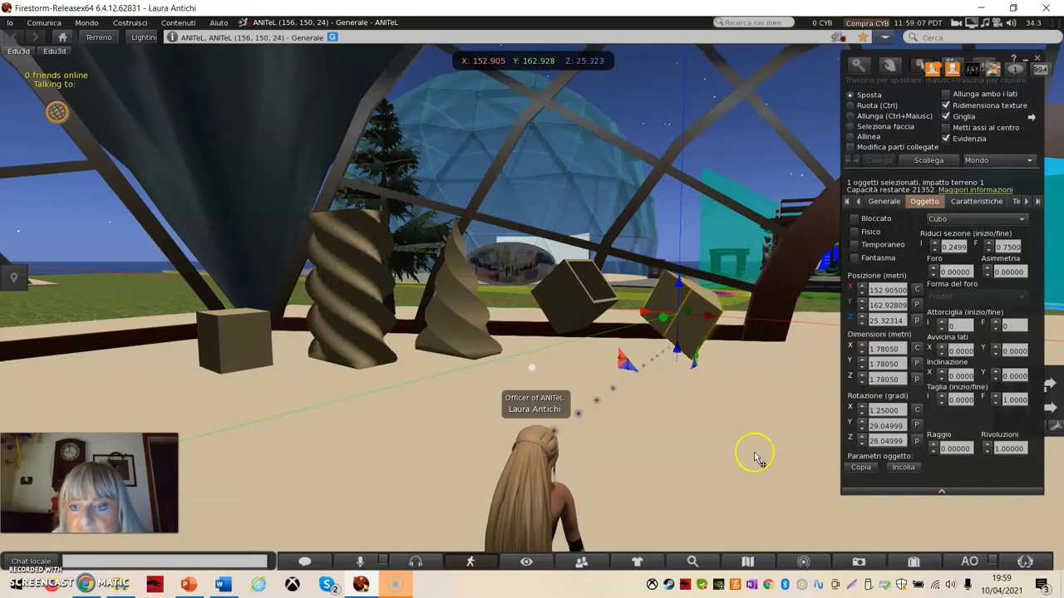
Step: Walk the avatar across the sand, turn back toward the row of shaped cubes beside the other avatar, and finish editing
{"action": "key", "text": "Right"}
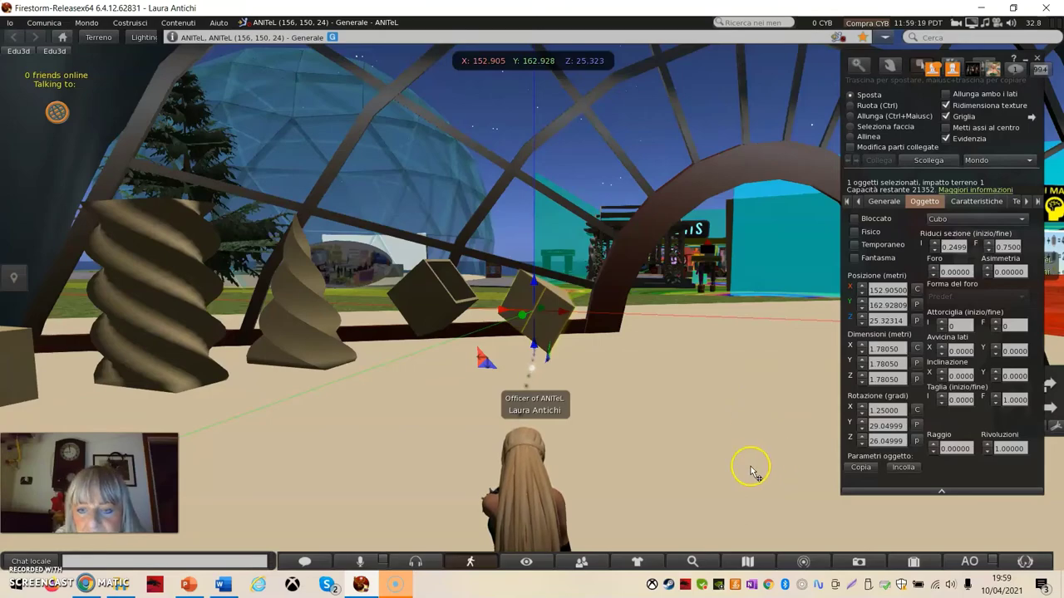
{"action": "key", "text": "Left"}
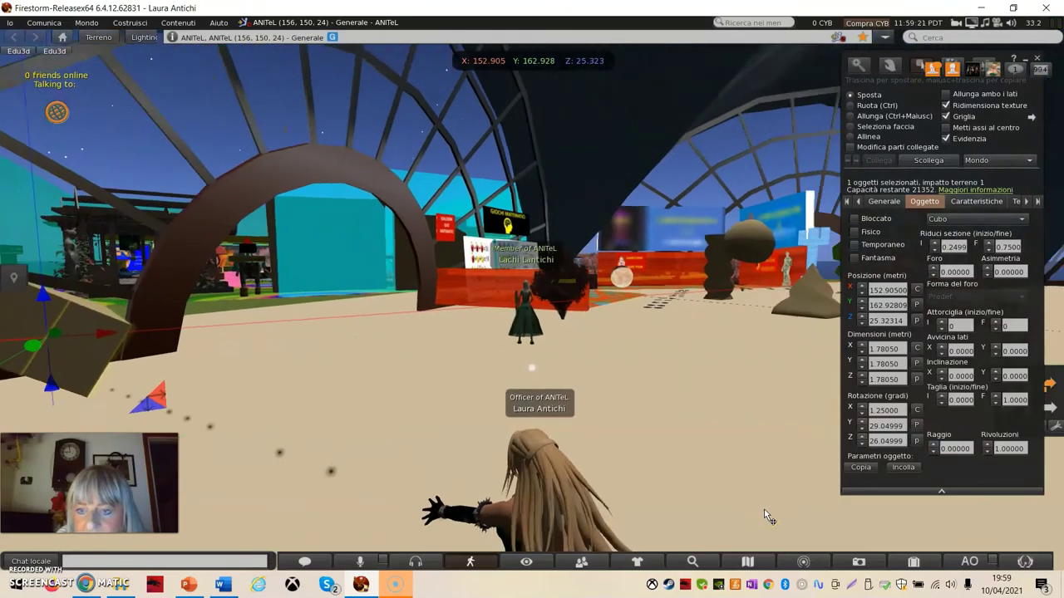
{"action": "key", "text": "Right"}
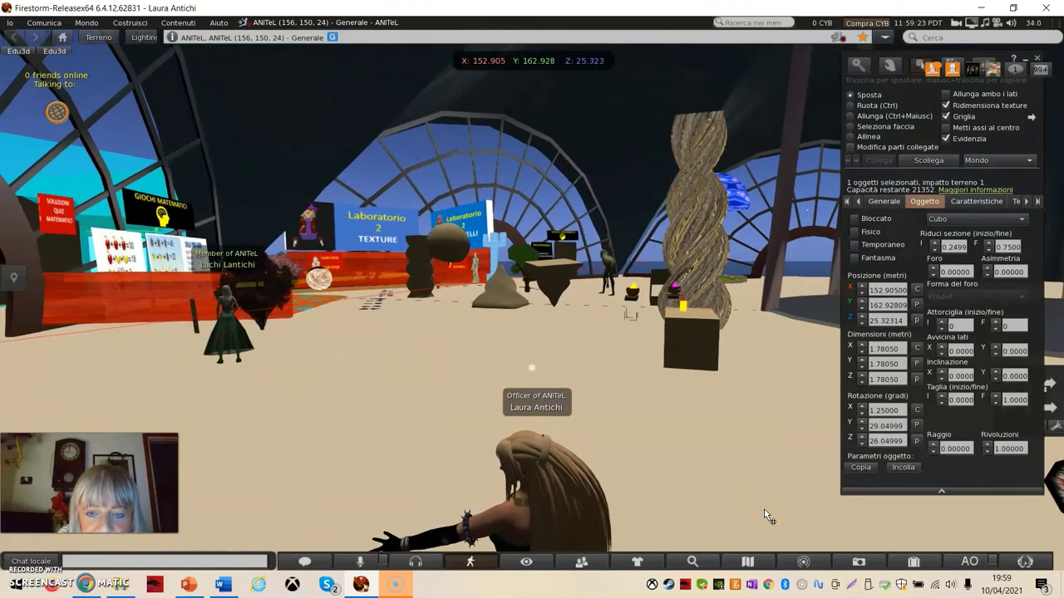
{"action": "key", "text": "Up"}
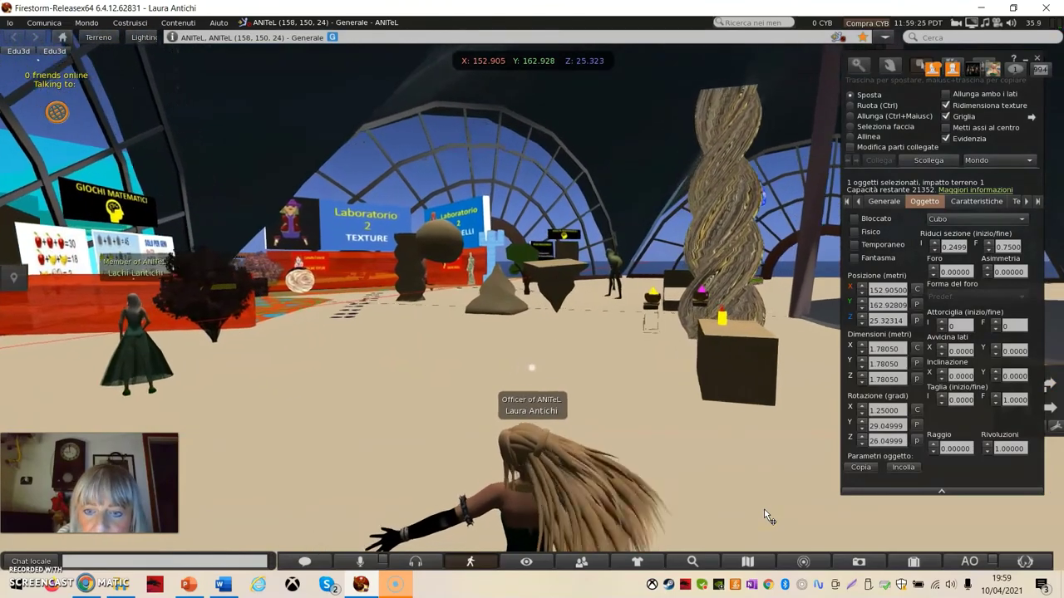
{"action": "key", "text": "Up"}
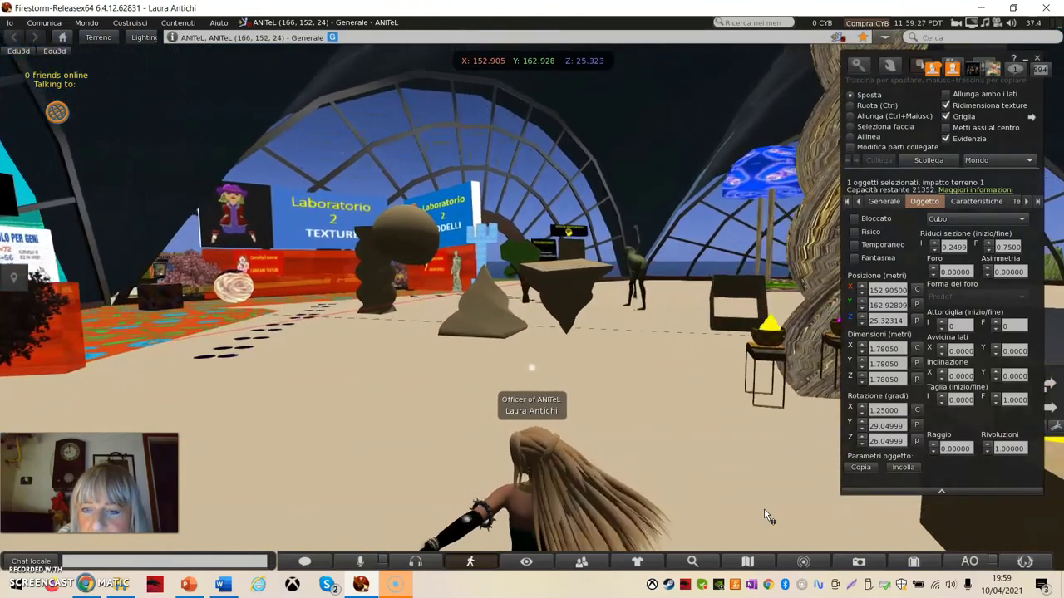
{"action": "key", "text": "Up"}
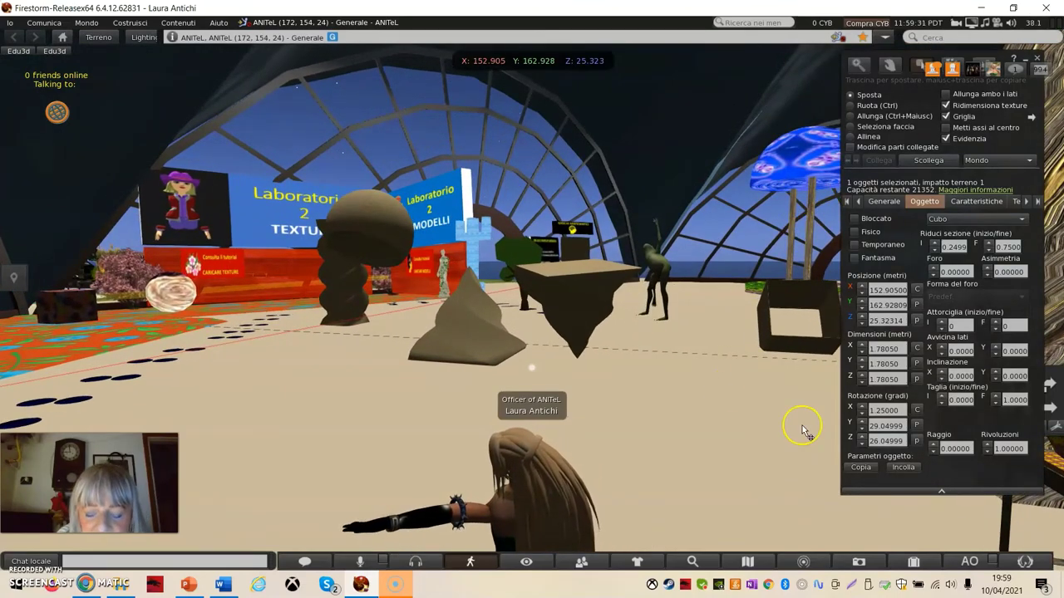
{"action": "key", "text": "Left"}
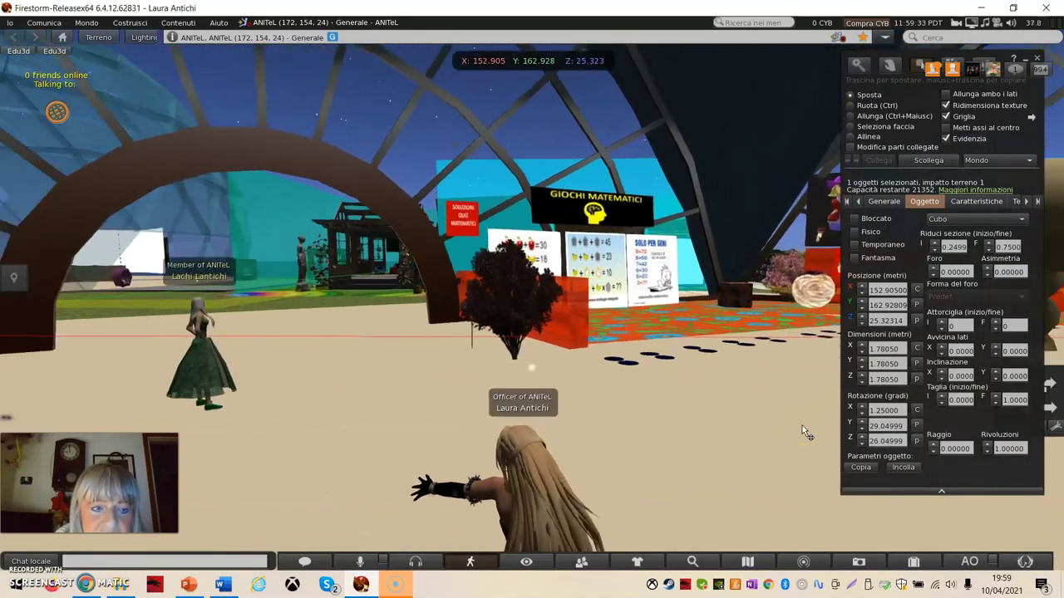
{"action": "key", "text": "Left"}
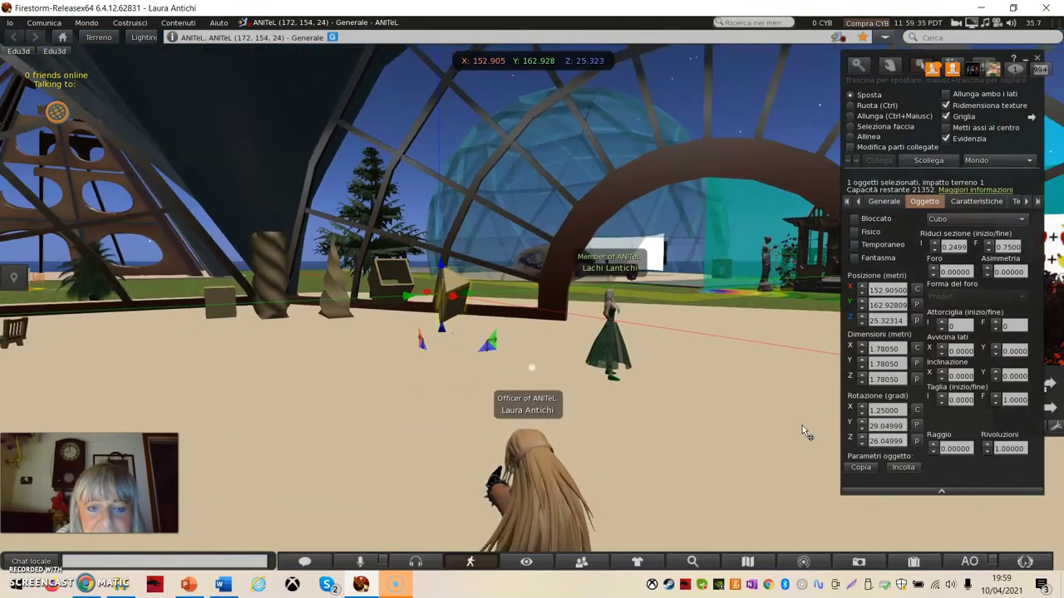
{"action": "key", "text": "Up"}
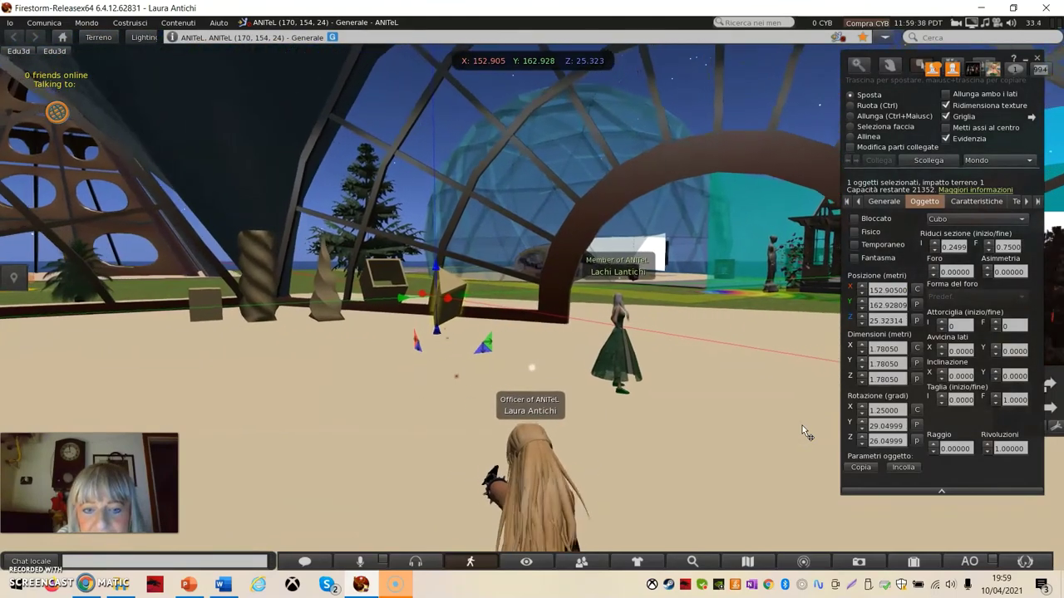
{"action": "key", "text": "Up"}
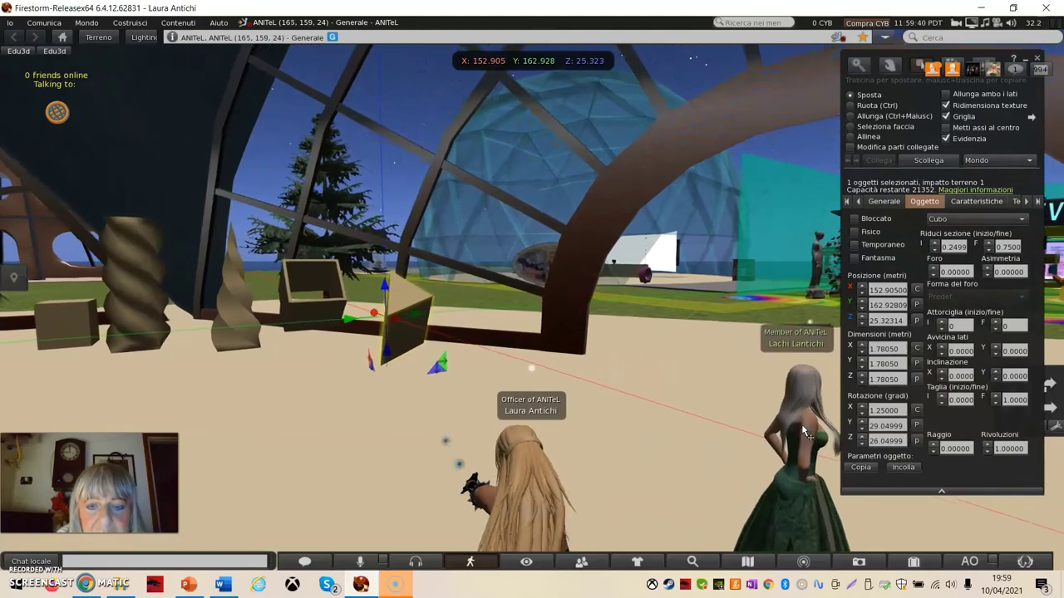
{"action": "left_click", "coordinate": [1039, 61]}
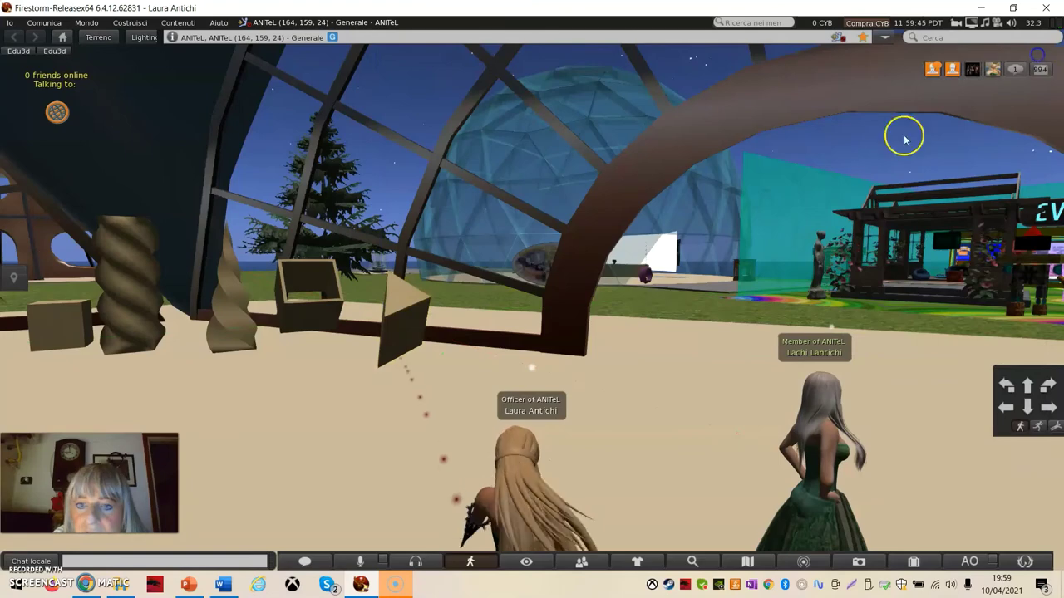
Step: Create a sphere on the sand beside the cut cube, enlarge it uniformly to about 1.84 m and raise it above the ground
{"action": "right_click", "coordinate": [503, 361]}
{"action": "left_click_drag", "start_coordinate": [511, 374], "coordinate": [547, 339]}
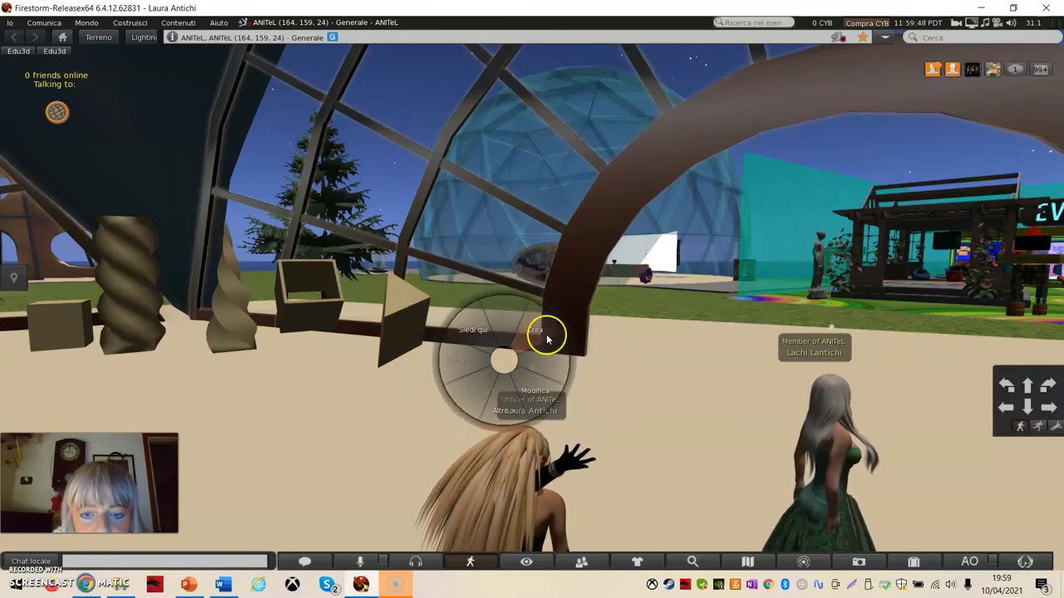
{"action": "left_click", "coordinate": [545, 335]}
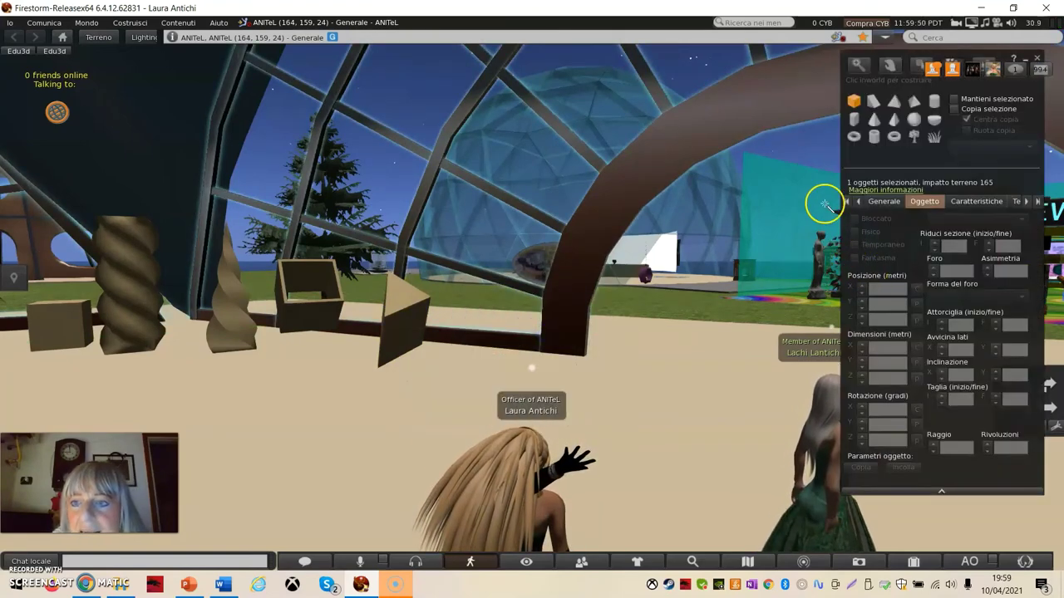
{"action": "left_click", "coordinate": [913, 122]}
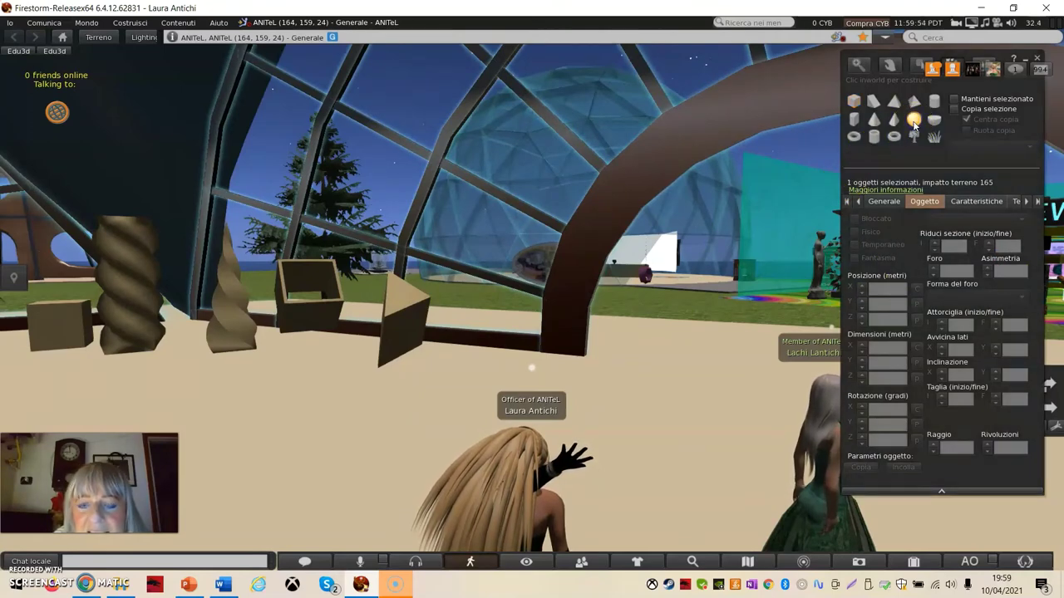
{"action": "left_click", "coordinate": [487, 359]}
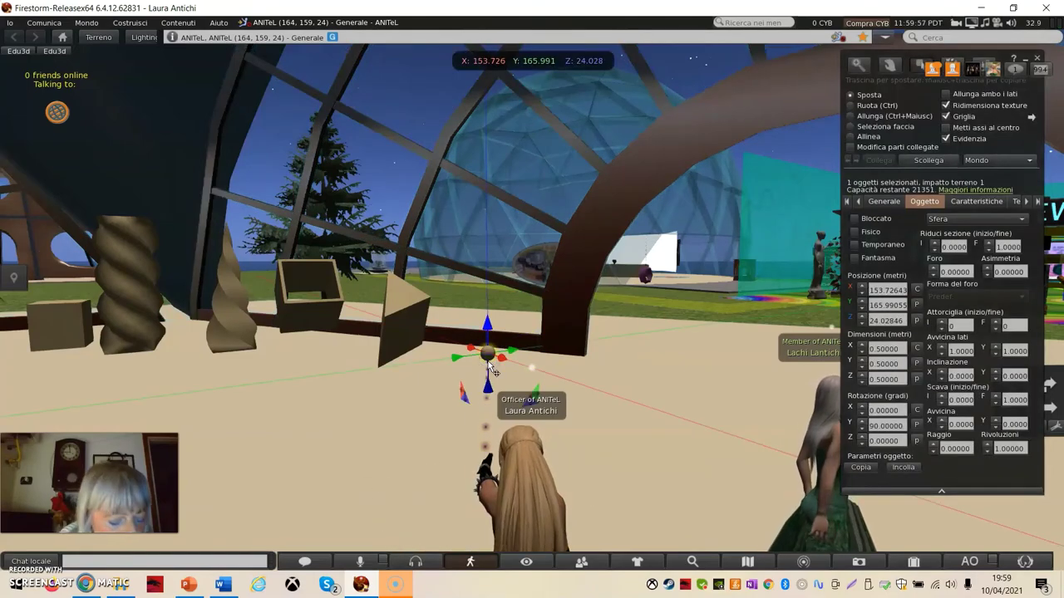
{"action": "left_click_drag", "start_coordinate": [491, 362], "coordinate": [524, 233], "text": "ctrl+shift"}
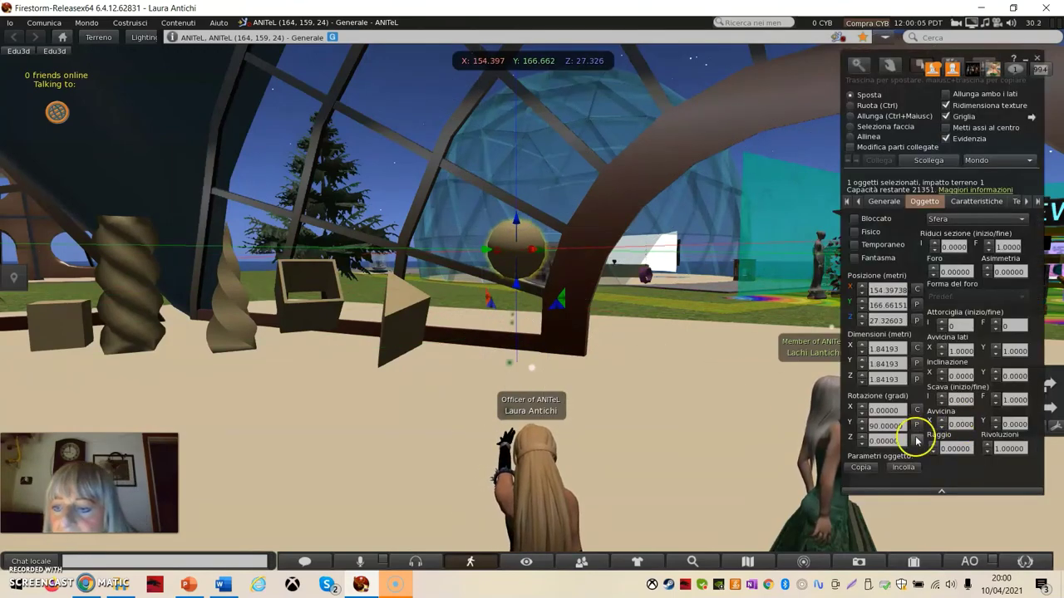
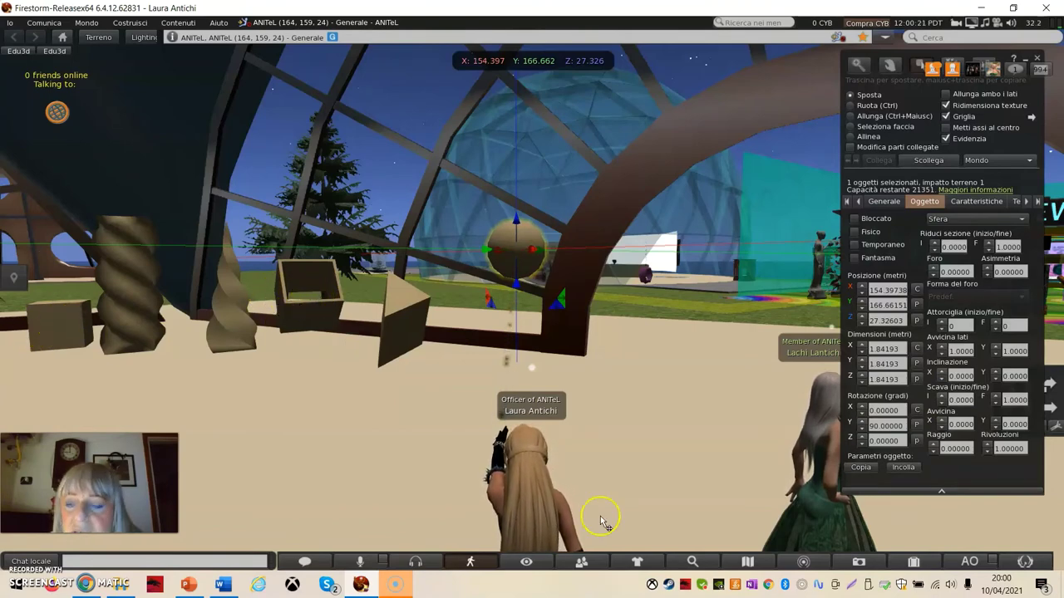
Step: Set the sphere's Scava start value to 0.3999 and tilt it to a Y rotation of 68 degrees
{"action": "left_click", "coordinate": [941, 397]}
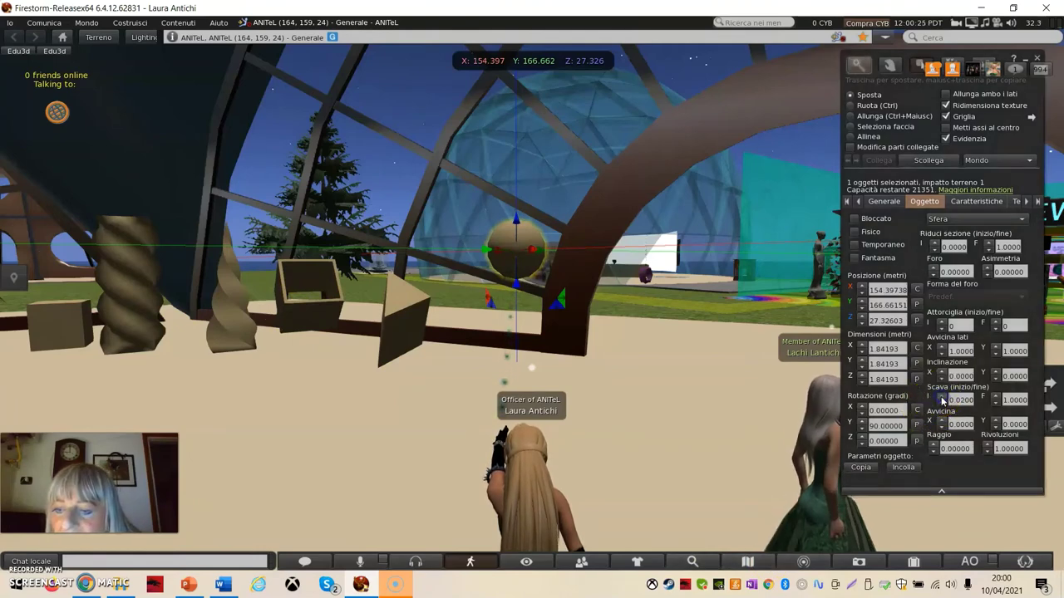
{"action": "left_click", "coordinate": [942, 398]}
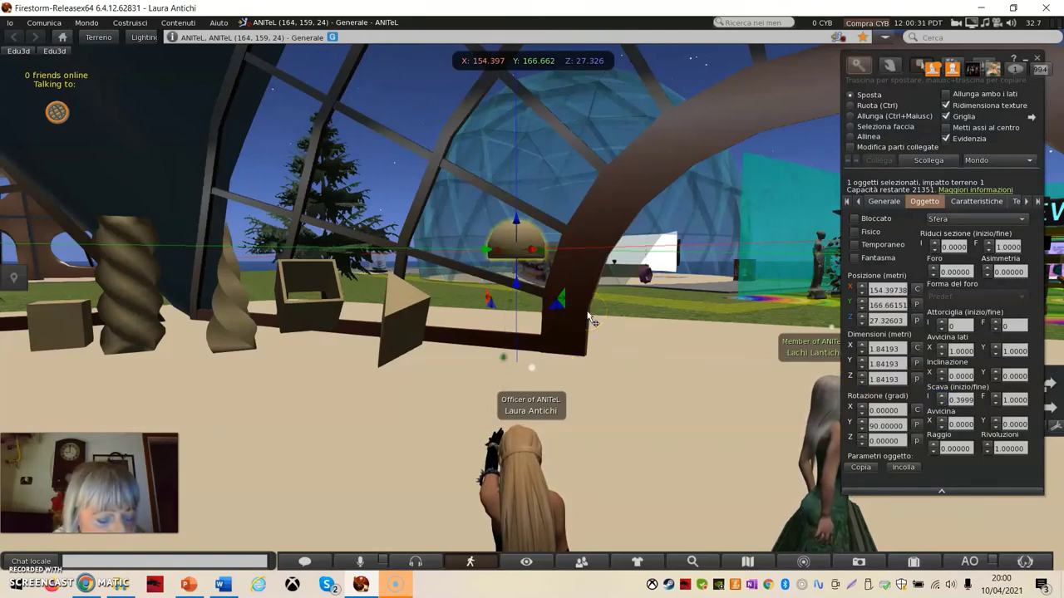
{"action": "left_click_drag", "start_coordinate": [551, 257], "coordinate": [559, 241], "text": "ctrl"}
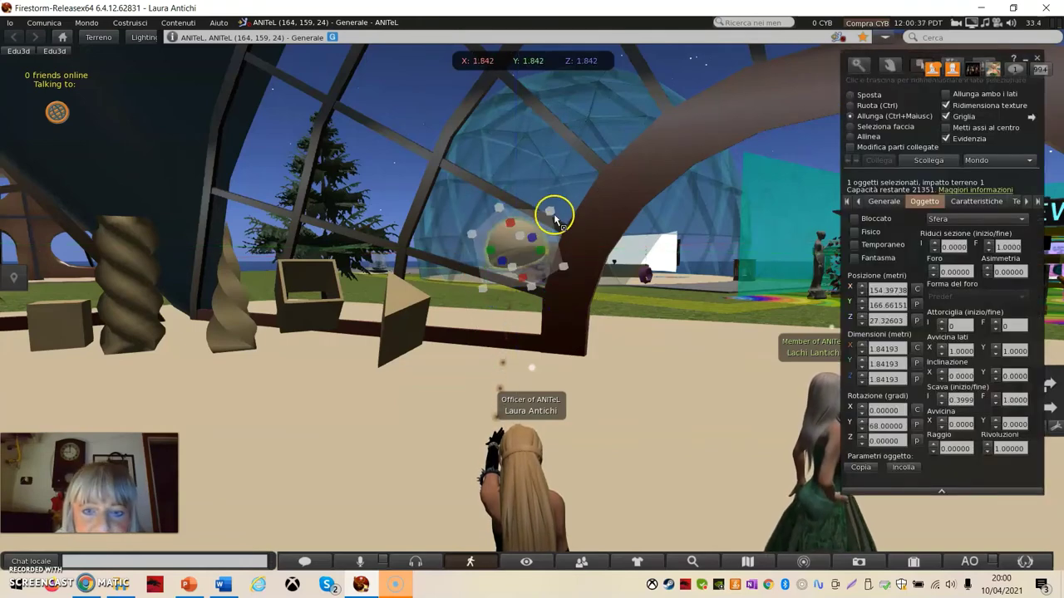
Step: Enlarge the carved sphere uniformly to about 2.31 m and move it along the Y axis to about 165.74 m
{"action": "left_click_drag", "start_coordinate": [552, 205], "coordinate": [565, 190], "text": "ctrl+shift"}
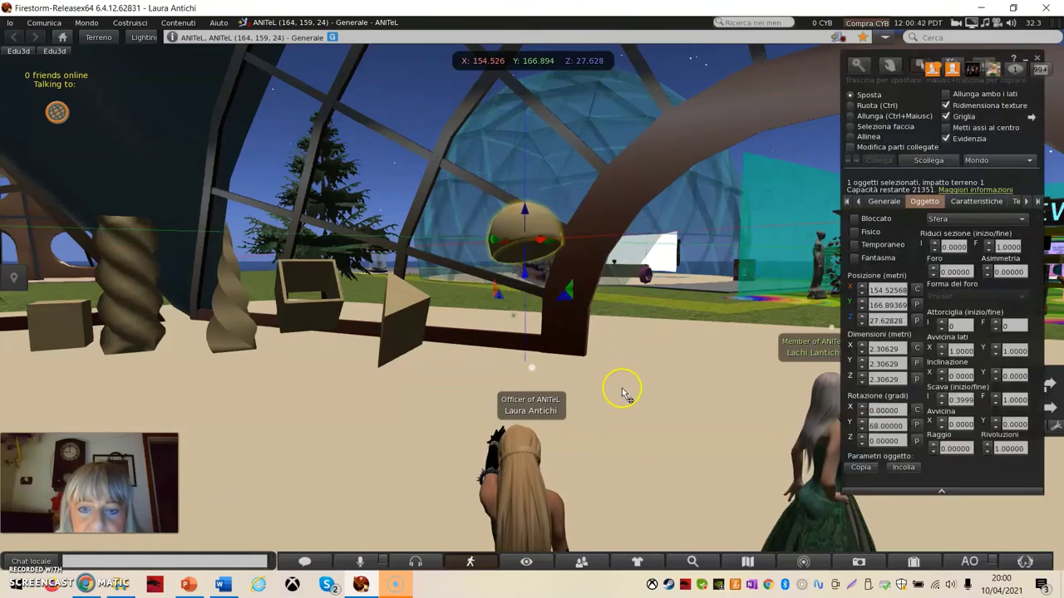
{"action": "left_click", "coordinate": [623, 391]}
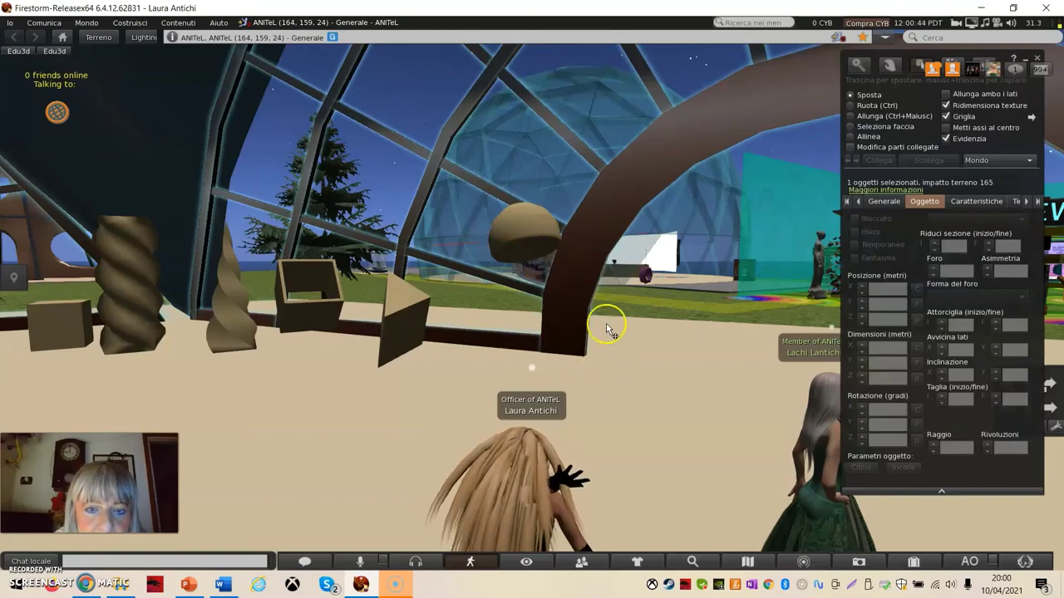
{"action": "left_click", "coordinate": [527, 238]}
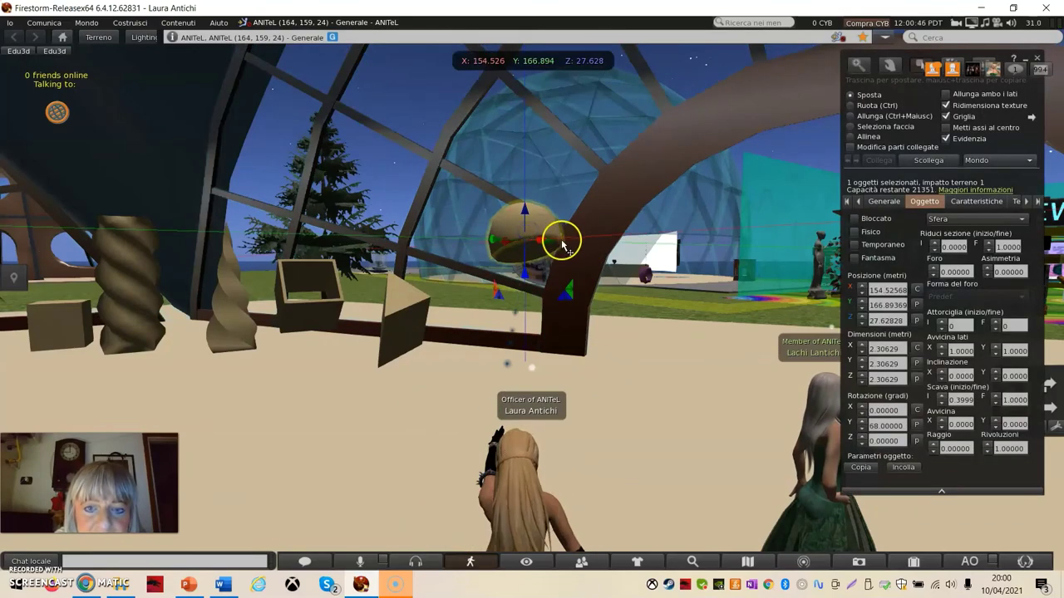
{"action": "left_click_drag", "start_coordinate": [550, 246], "coordinate": [522, 244]}
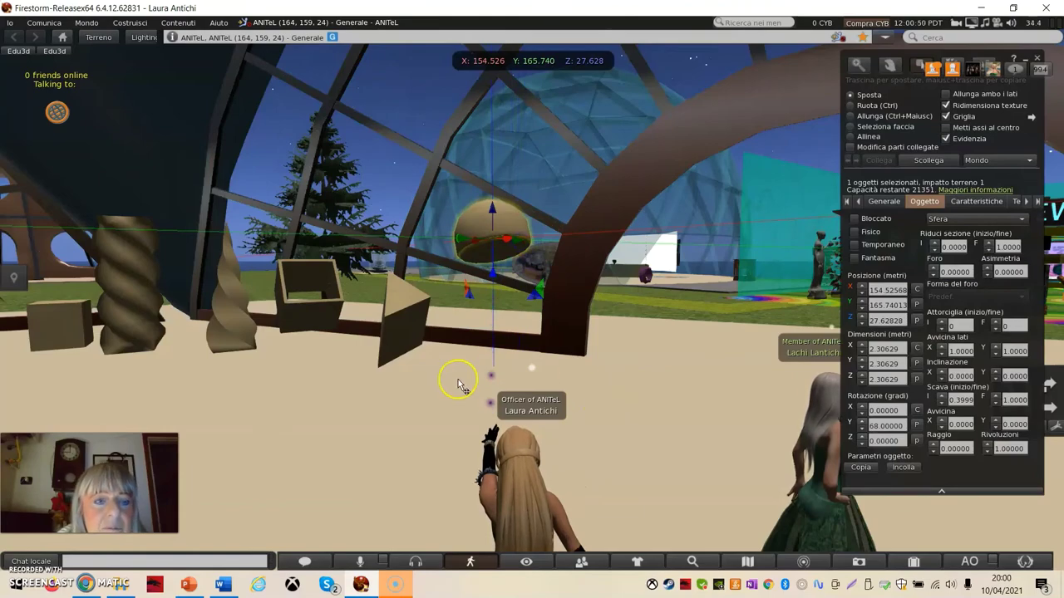
Step: Deselect the carved sphere and tint the plain cube at the far end of the row light cyan, RGB 128, 255, 255
{"action": "scroll", "coordinate": [231, 331], "scroll_direction": "down", "scroll_amount": 5}
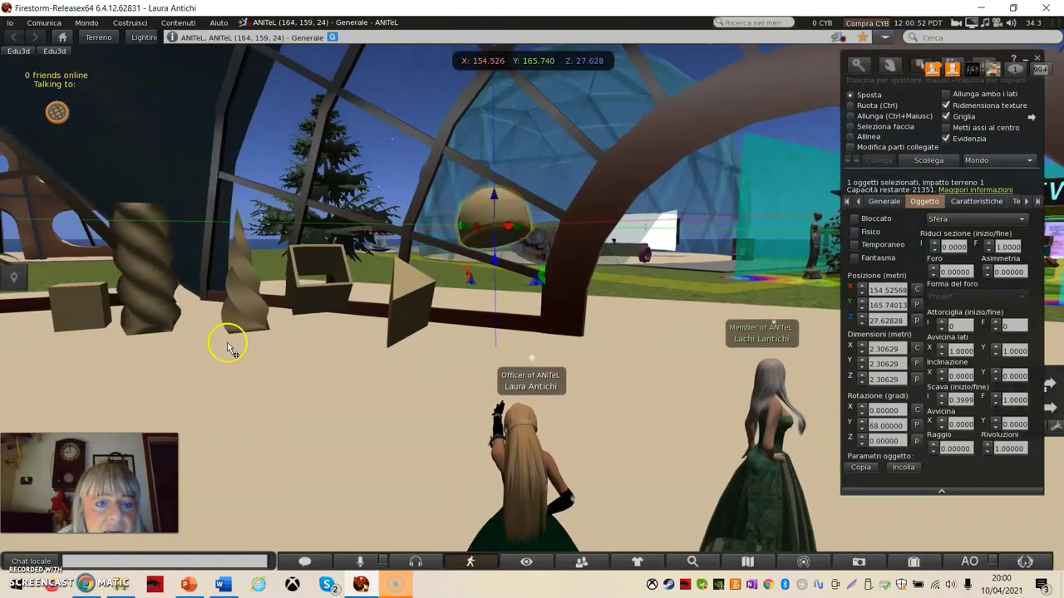
{"action": "scroll", "coordinate": [233, 345], "scroll_direction": "up", "scroll_amount": 3}
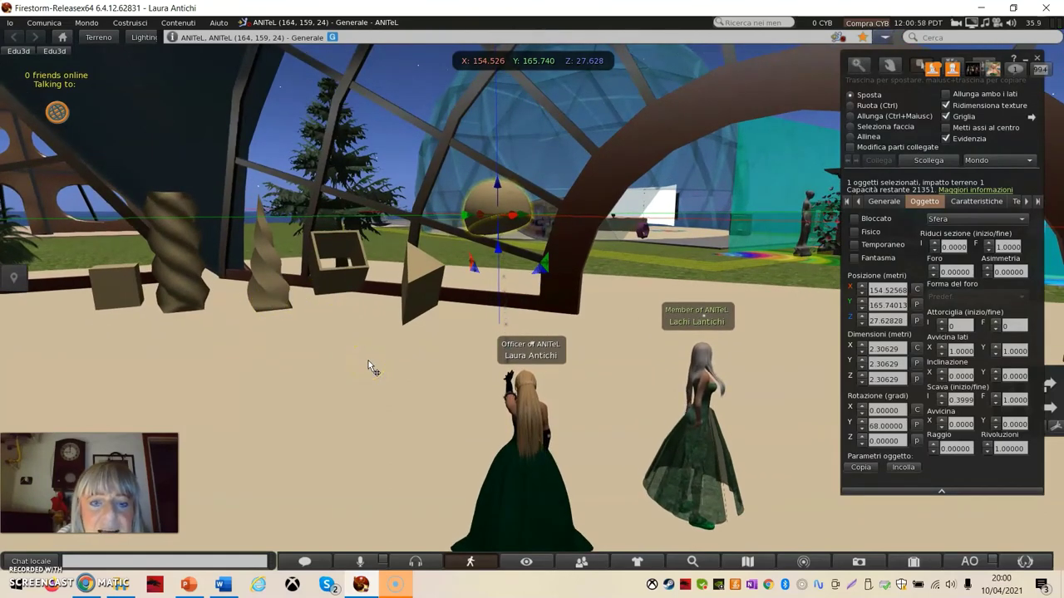
{"action": "left_click", "coordinate": [369, 364]}
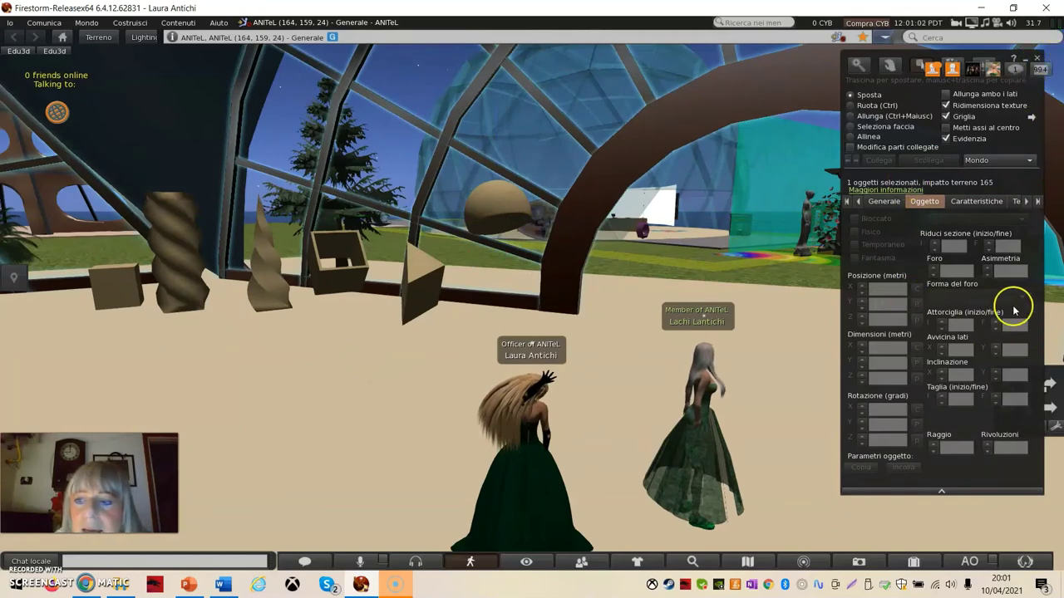
{"action": "left_click", "coordinate": [989, 206]}
{"action": "left_click", "coordinate": [1018, 201]}
{"action": "left_click", "coordinate": [1022, 201]}
{"action": "left_click", "coordinate": [956, 201]}
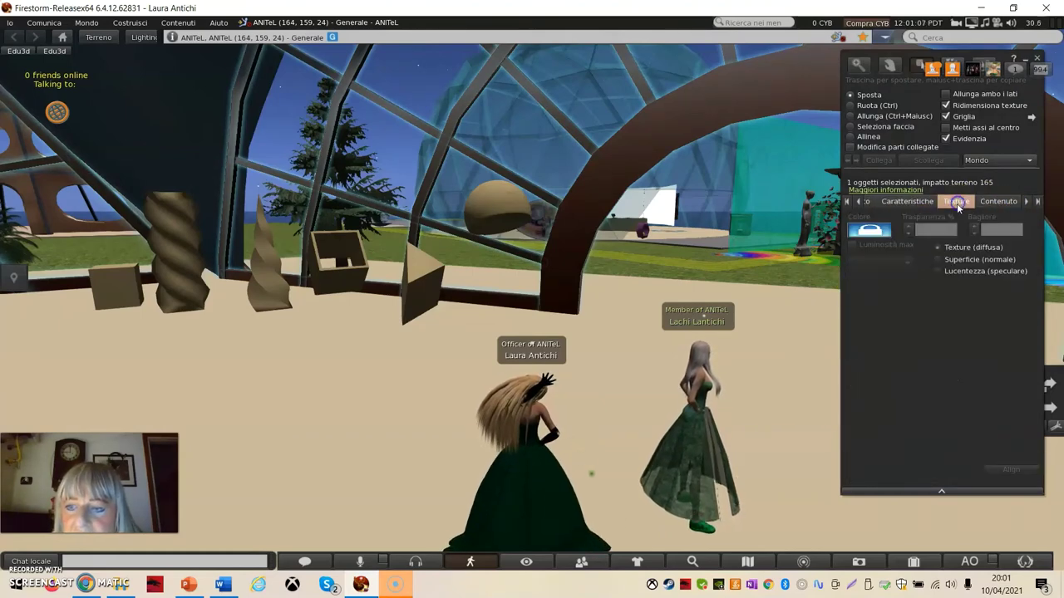
{"action": "left_click", "coordinate": [112, 286]}
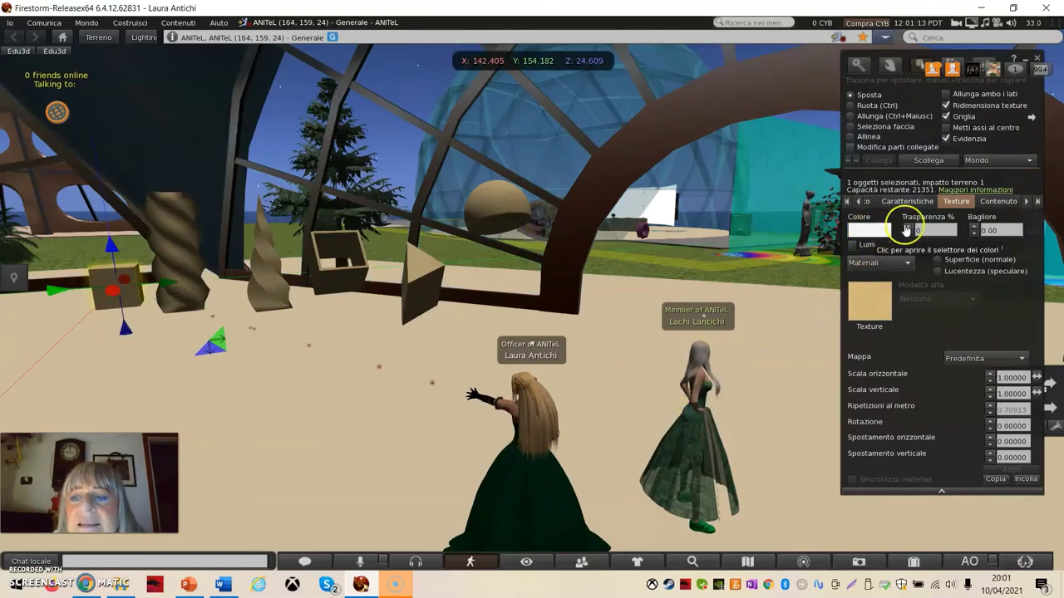
{"action": "left_click", "coordinate": [865, 237]}
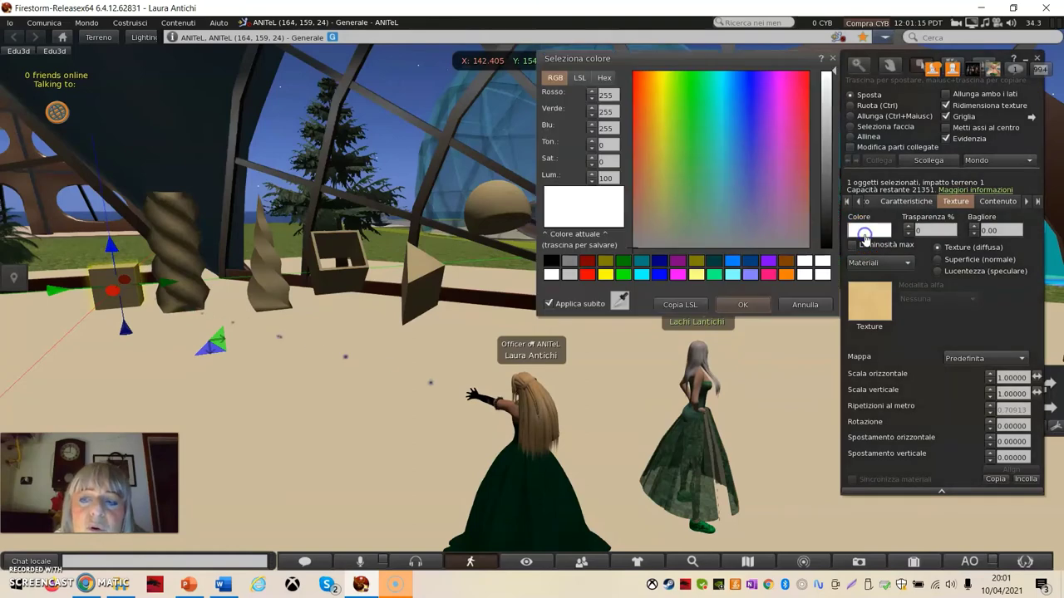
{"action": "left_click", "coordinate": [731, 276]}
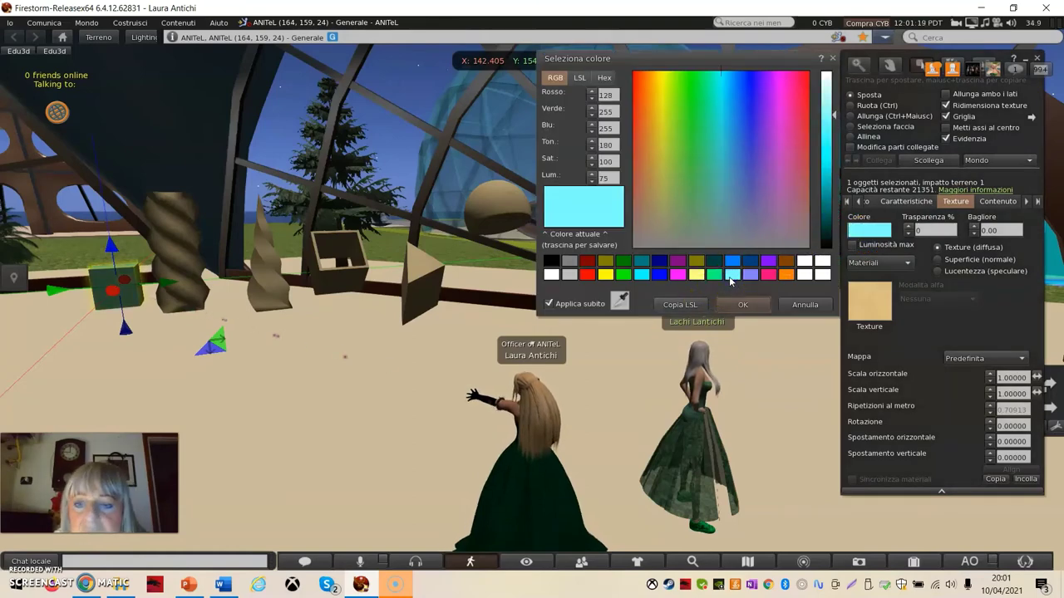
{"action": "left_click", "coordinate": [743, 305]}
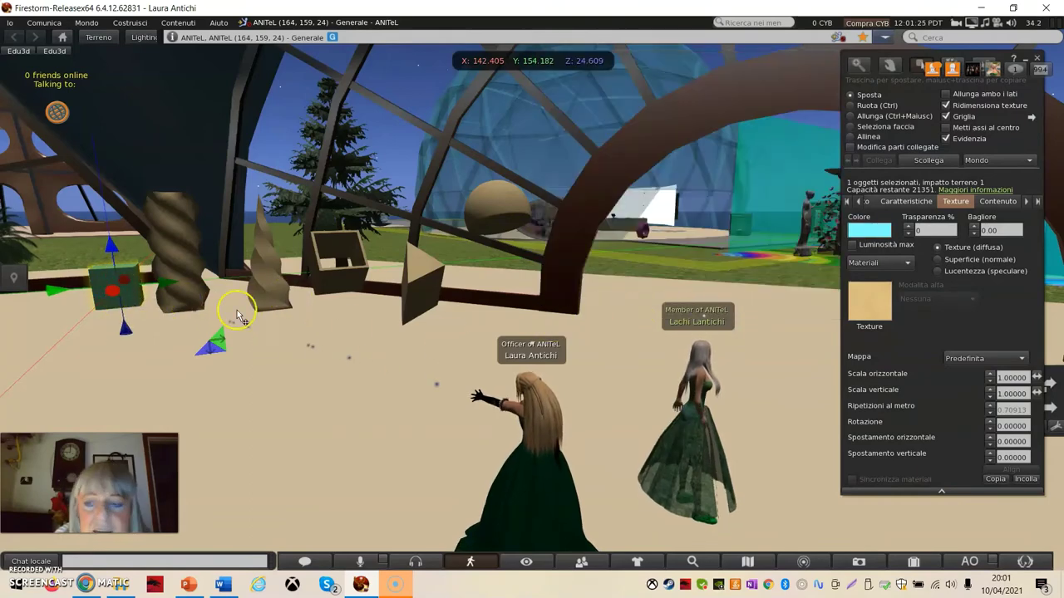
Step: Apply the legno2 texture from the Texture folder to the cyan cube, enable Luminosità max, and deselect the cube
{"action": "left_click", "coordinate": [866, 308]}
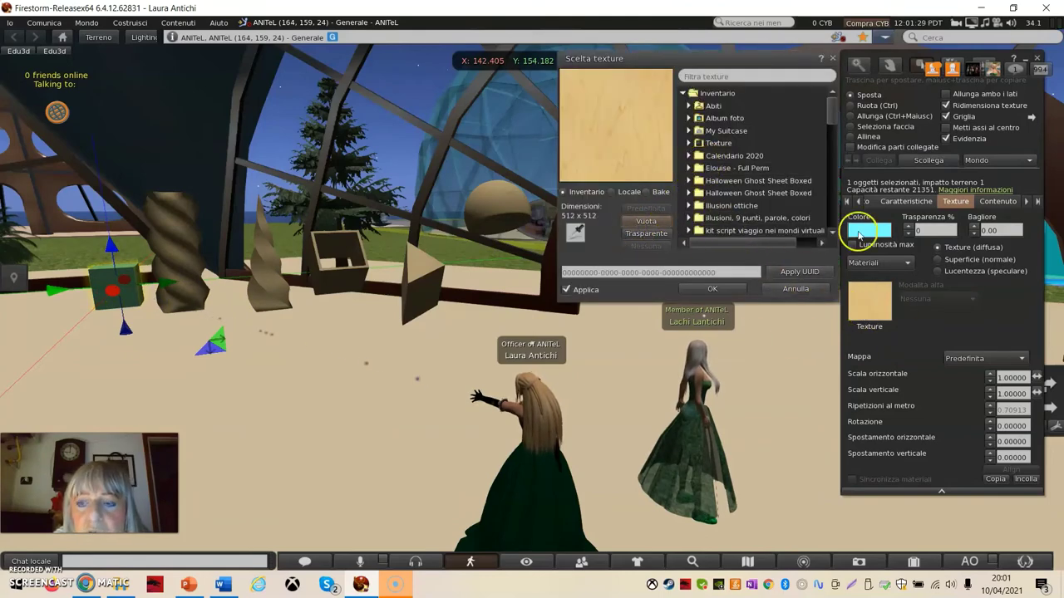
{"action": "left_click", "coordinate": [693, 142]}
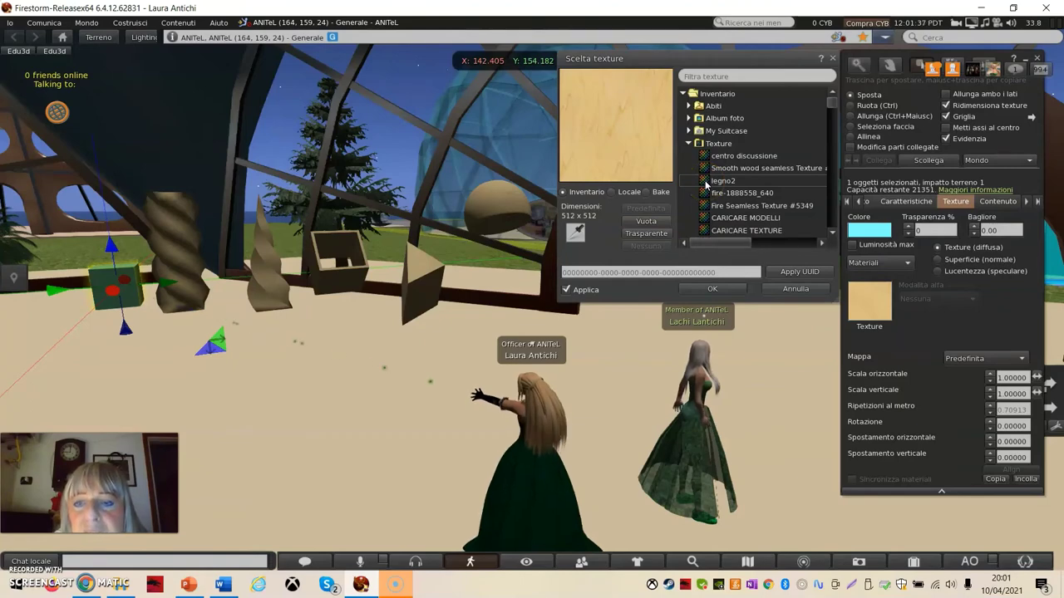
{"action": "left_click", "coordinate": [705, 182]}
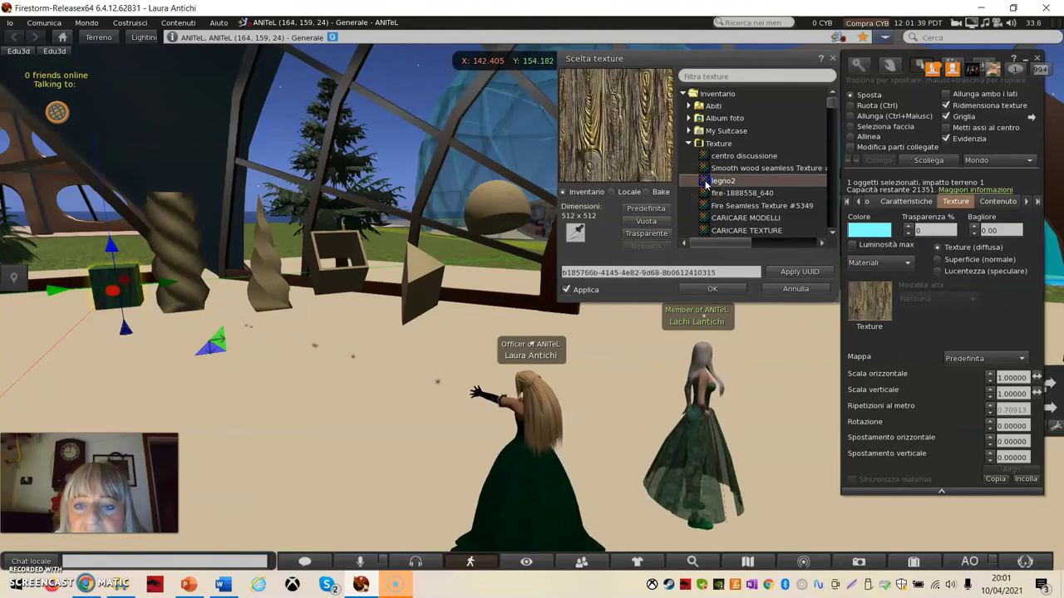
{"action": "left_click", "coordinate": [852, 245]}
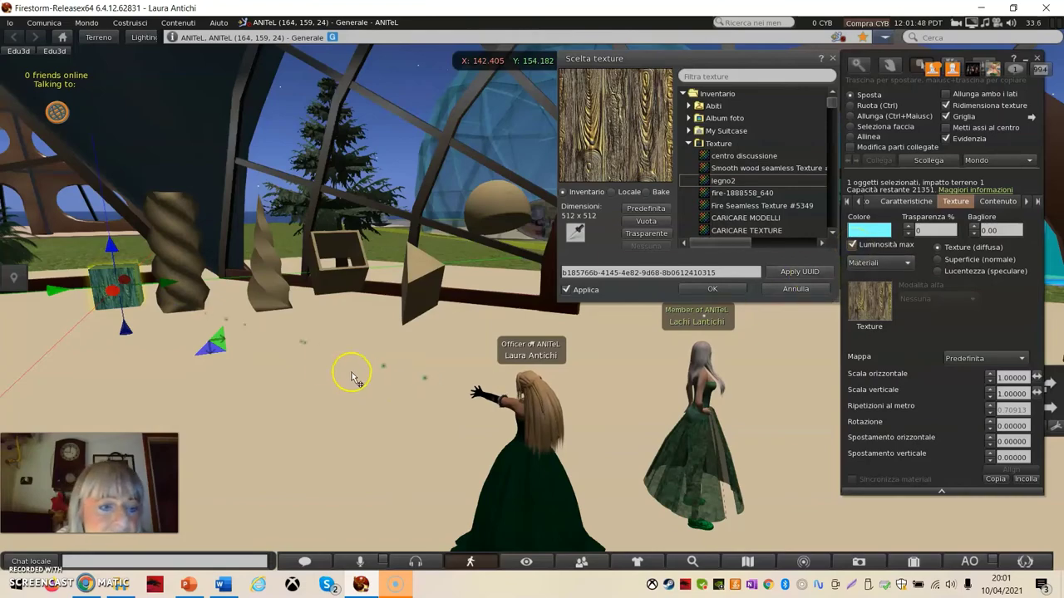
{"action": "left_click", "coordinate": [324, 363]}
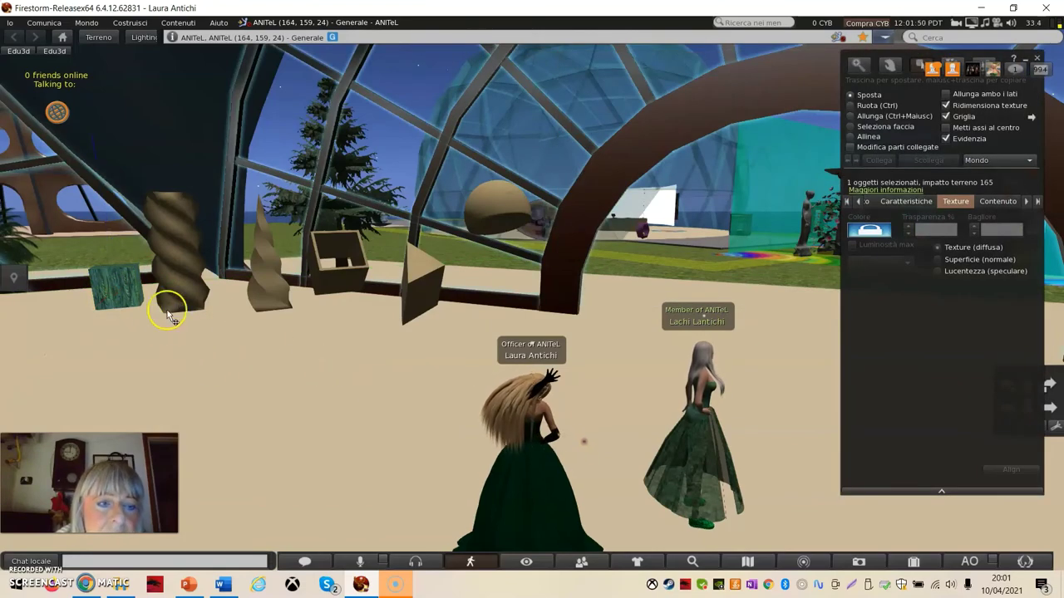
Step: Apply the MARMO VIOLA texture from the legno e pietre folder to the twisted column and enable Luminosità max
{"action": "left_click", "coordinate": [196, 287]}
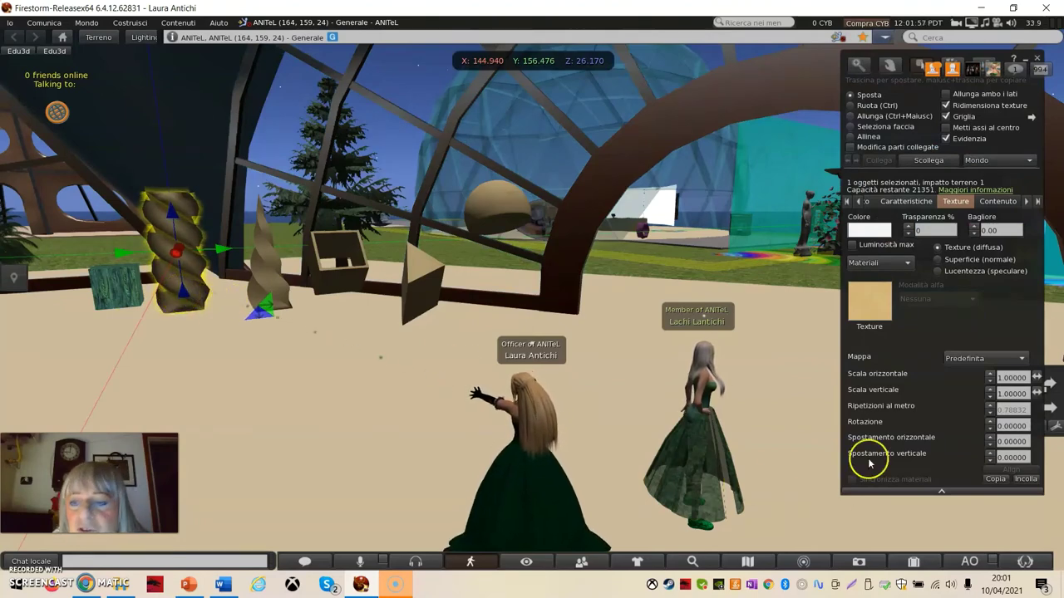
{"action": "left_click", "coordinate": [876, 309]}
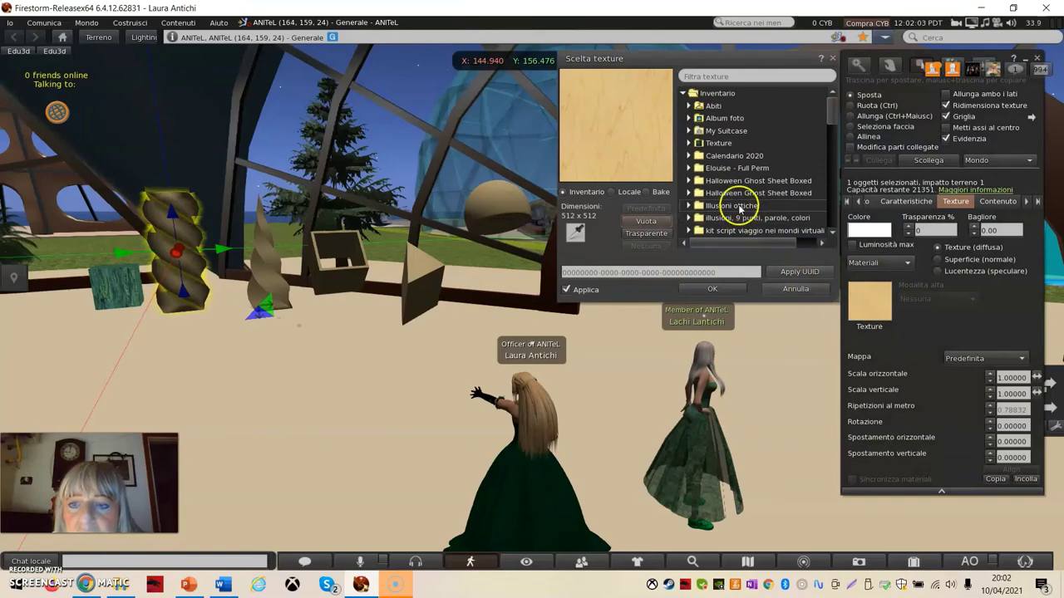
{"action": "scroll", "coordinate": [736, 186], "scroll_direction": "down", "scroll_amount": 6}
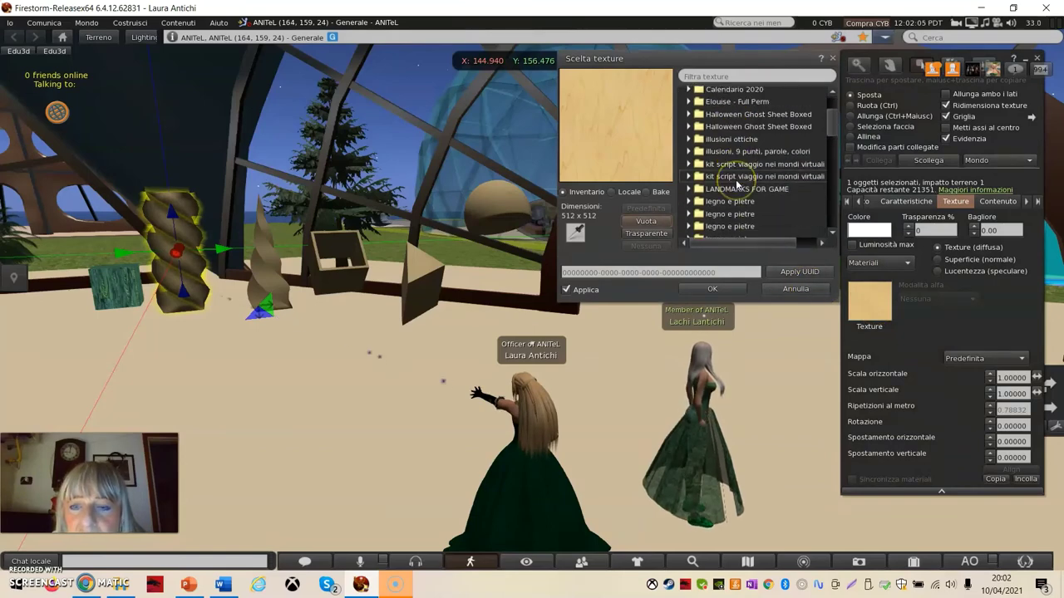
{"action": "left_click", "coordinate": [689, 203]}
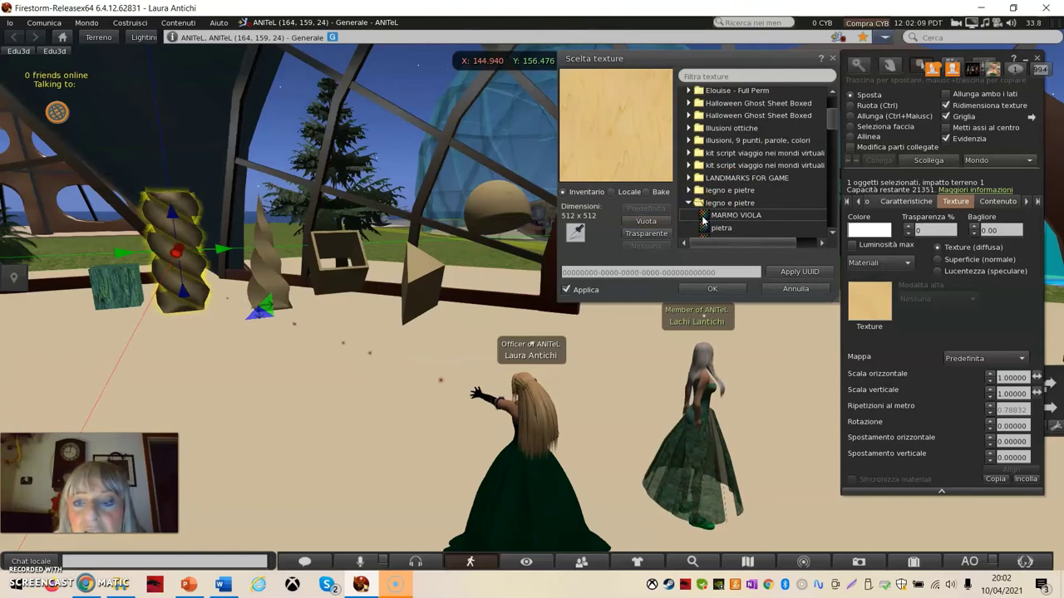
{"action": "left_click", "coordinate": [703, 216]}
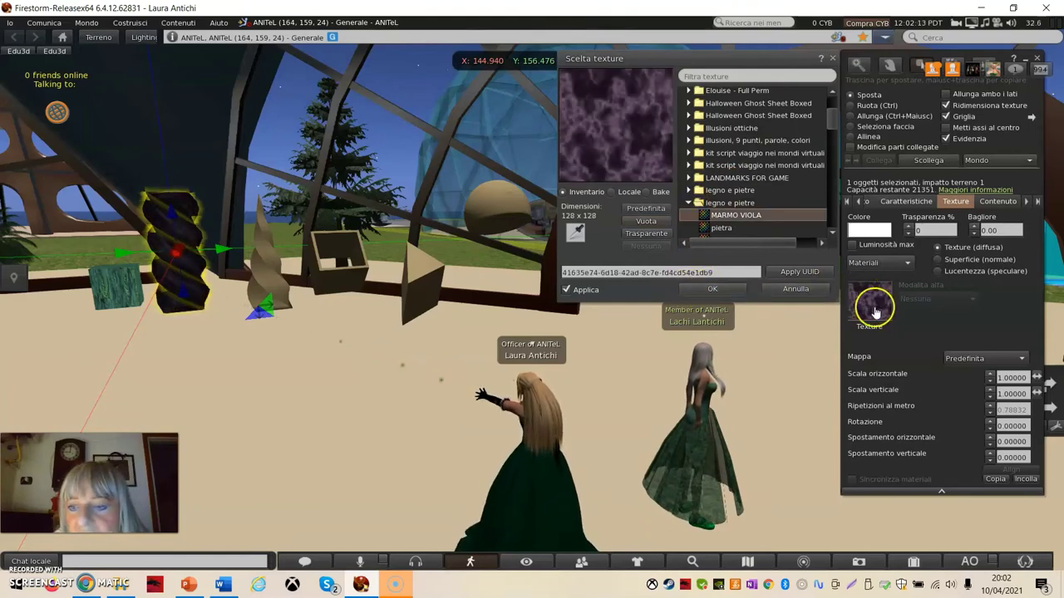
{"action": "left_click", "coordinate": [852, 246]}
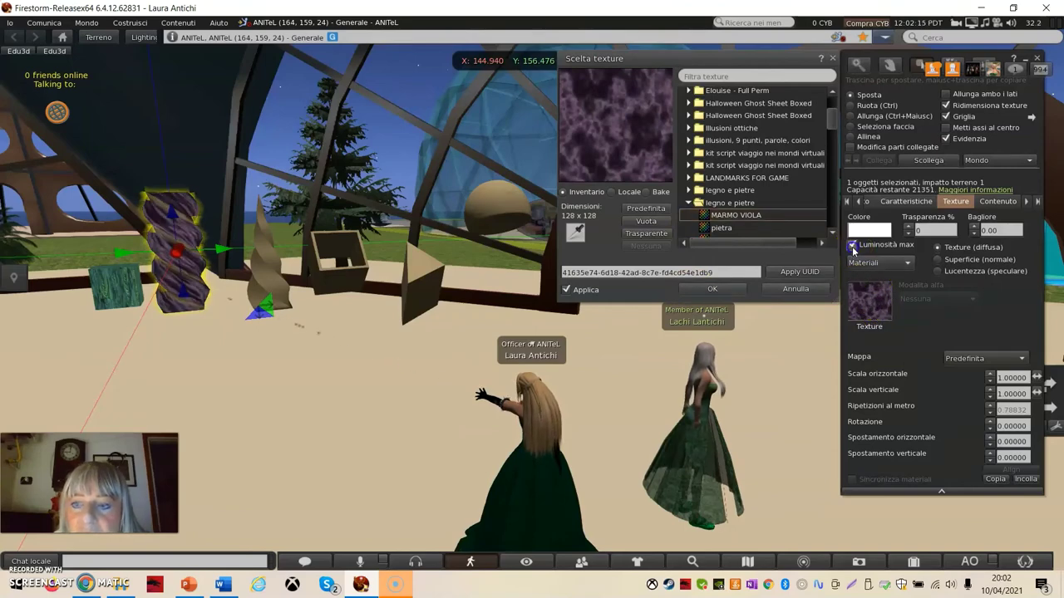
{"action": "left_click", "coordinate": [330, 366]}
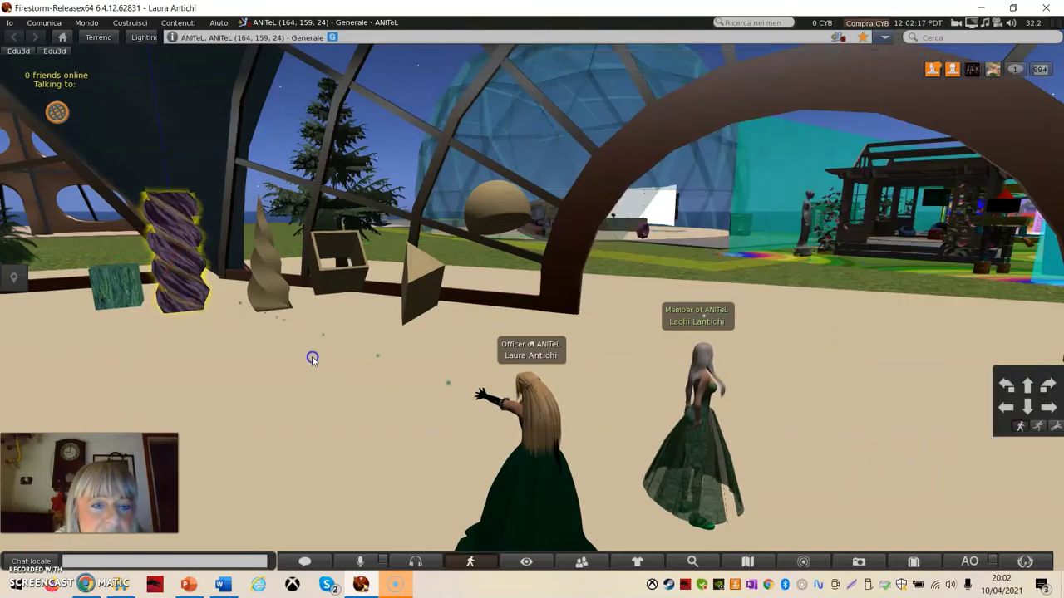
Step: Apply the erba2 texture from the Texture folder to the pointed twisted spire beside the column
{"action": "left_click", "coordinate": [267, 277]}
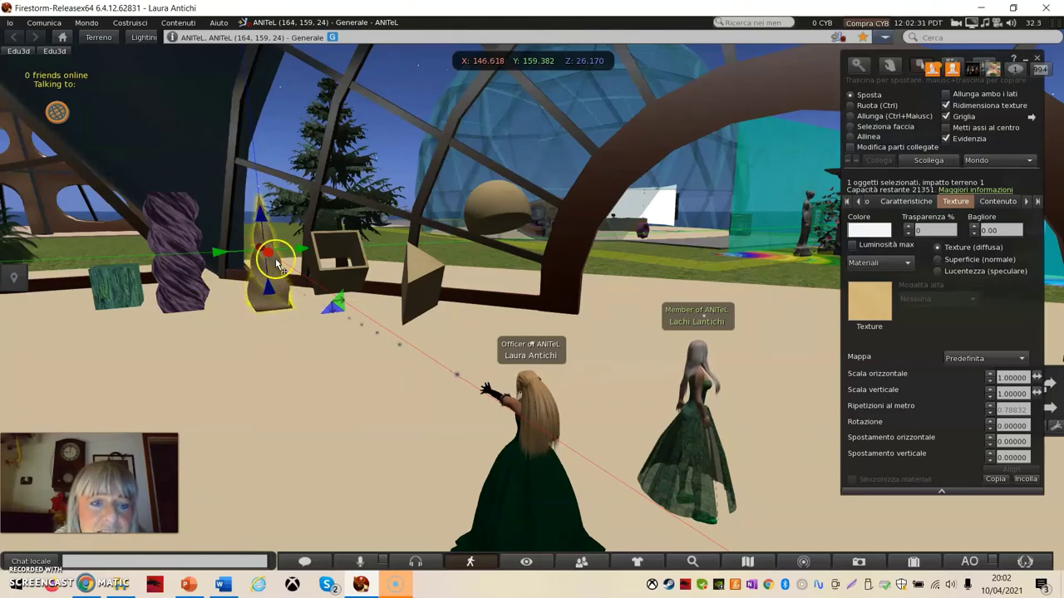
{"action": "left_click", "coordinate": [874, 311]}
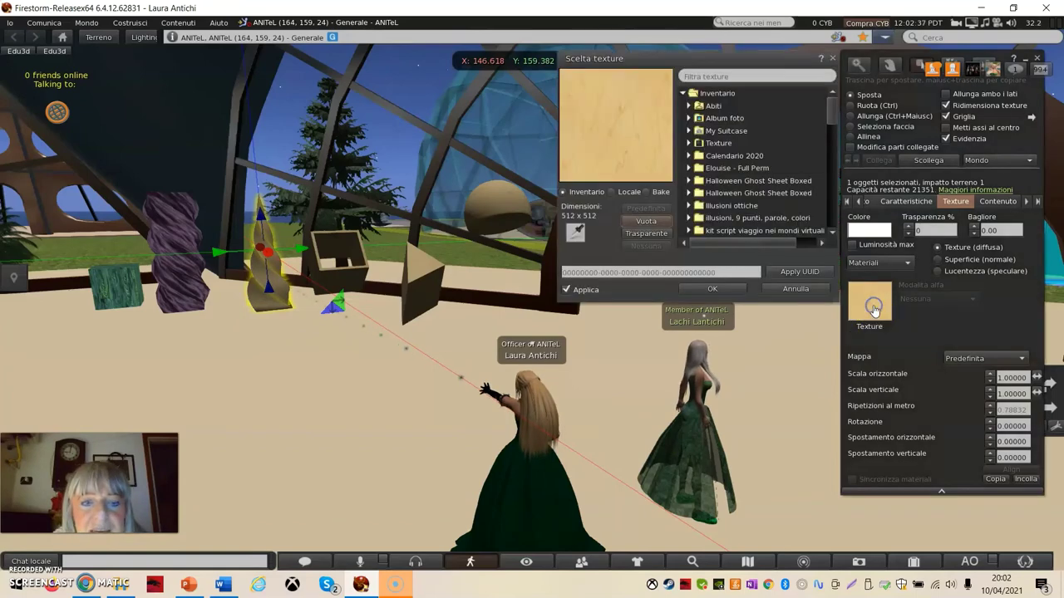
{"action": "scroll", "coordinate": [769, 195], "scroll_direction": "down", "scroll_amount": 2}
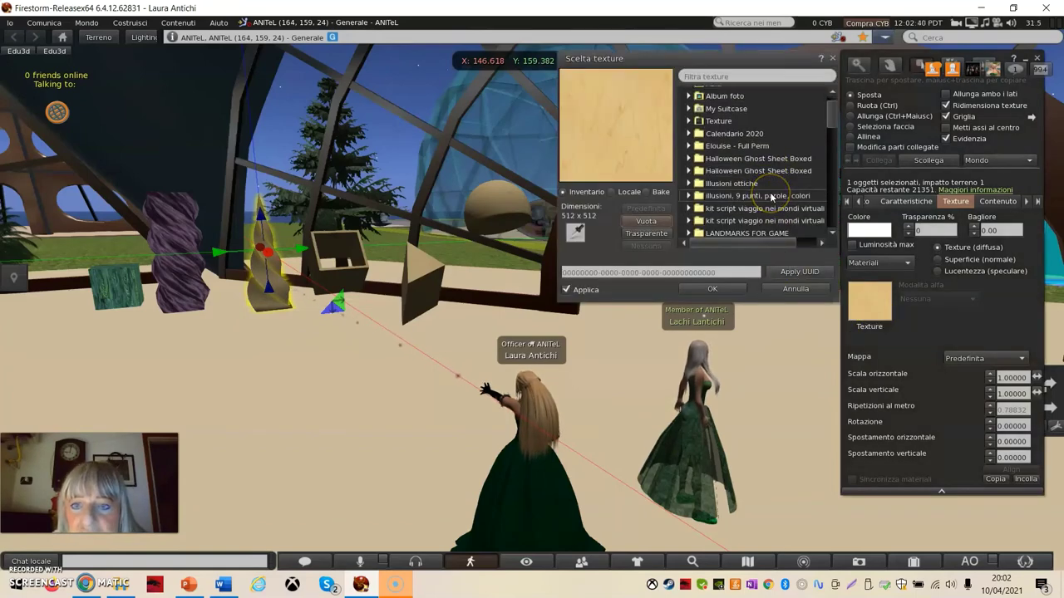
{"action": "scroll", "coordinate": [772, 196], "scroll_direction": "up", "scroll_amount": 1}
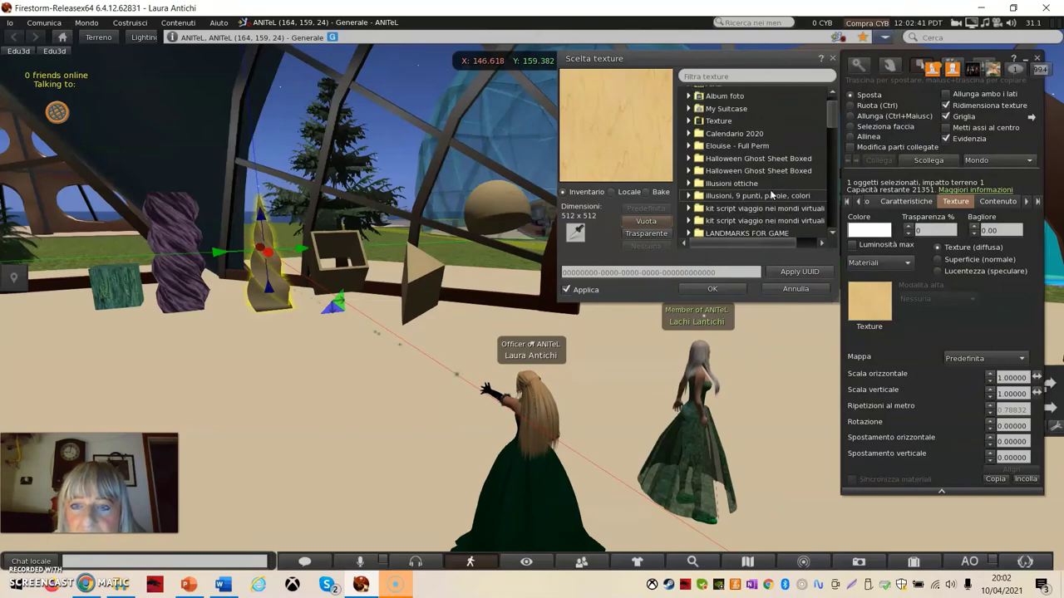
{"action": "left_click", "coordinate": [689, 121]}
{"action": "left_click", "coordinate": [714, 186]}
{"action": "scroll", "coordinate": [732, 191], "scroll_direction": "down", "scroll_amount": 3}
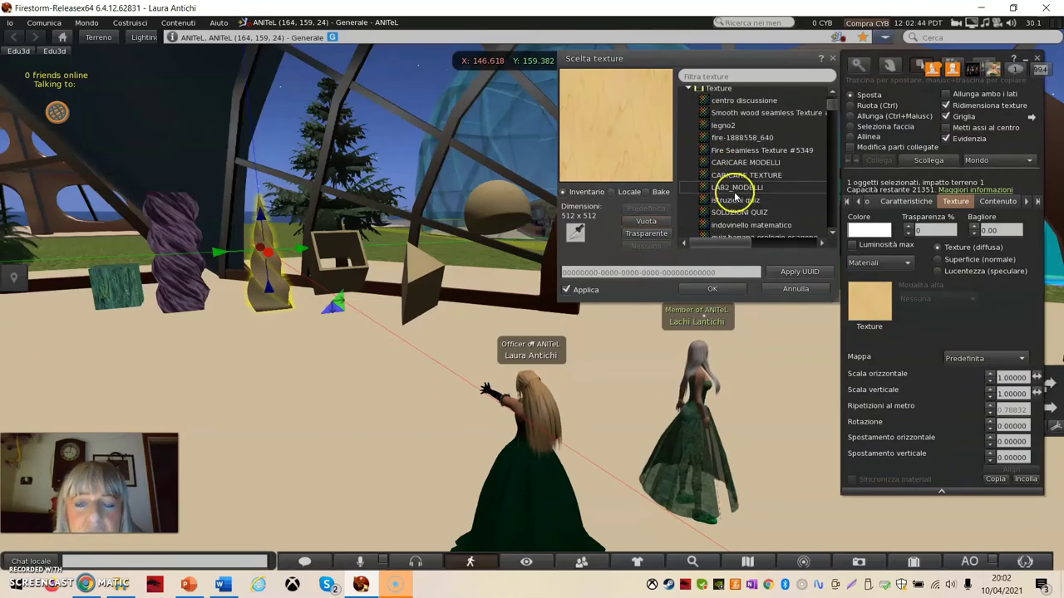
{"action": "scroll", "coordinate": [734, 195], "scroll_direction": "down", "scroll_amount": 1}
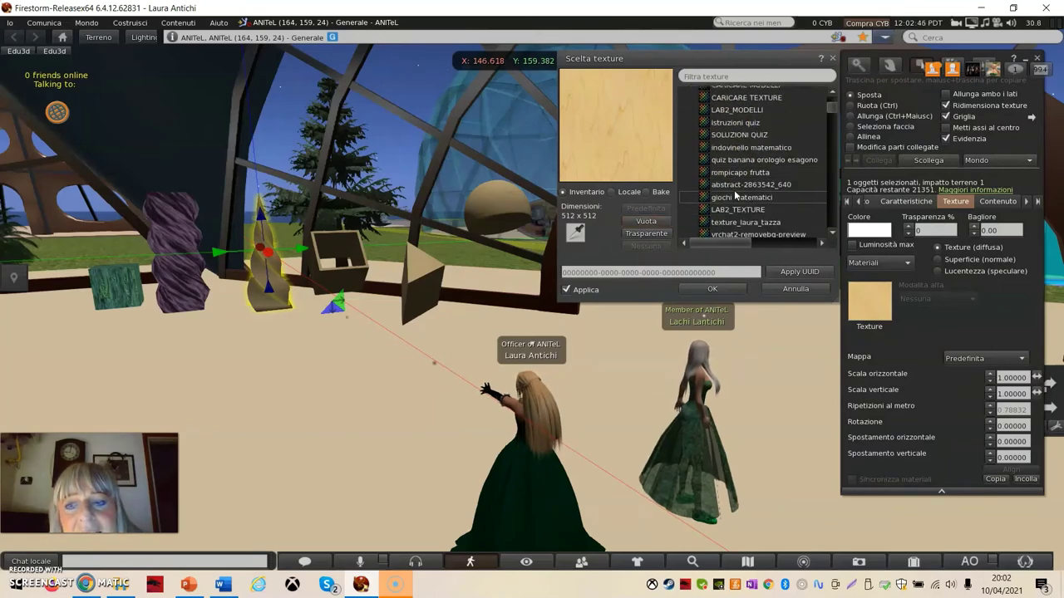
{"action": "scroll", "coordinate": [733, 191], "scroll_direction": "down", "scroll_amount": 3}
{"action": "left_click", "coordinate": [729, 208]}
{"action": "scroll", "coordinate": [729, 210], "scroll_direction": "down", "scroll_amount": 3}
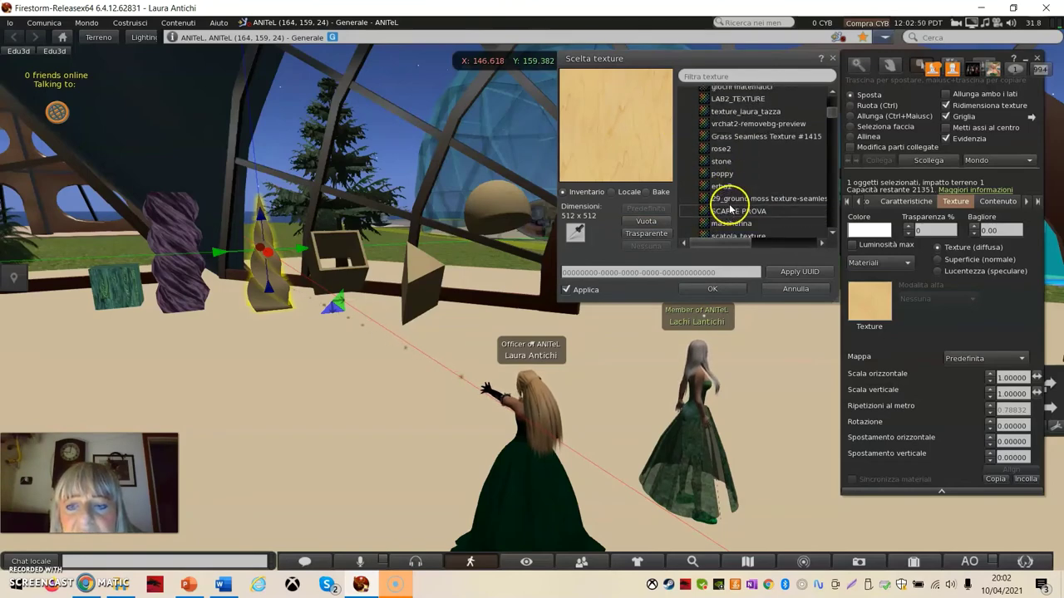
{"action": "scroll", "coordinate": [731, 207], "scroll_direction": "down", "scroll_amount": 1}
{"action": "scroll", "coordinate": [731, 206], "scroll_direction": "down", "scroll_amount": 3}
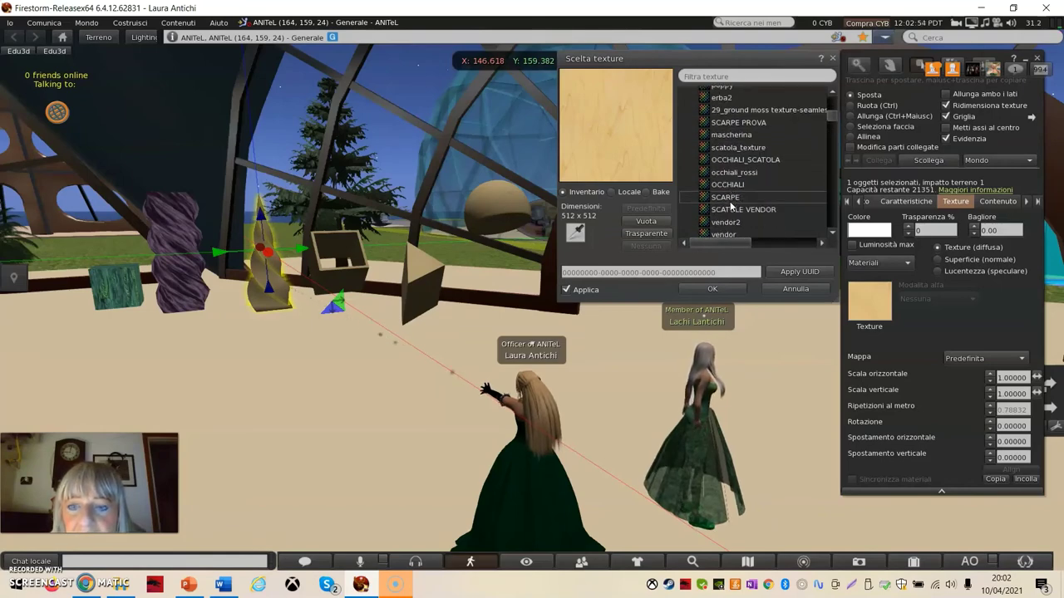
{"action": "scroll", "coordinate": [731, 197], "scroll_direction": "up", "scroll_amount": 3}
{"action": "left_click", "coordinate": [724, 180]}
{"action": "left_click", "coordinate": [720, 167]}
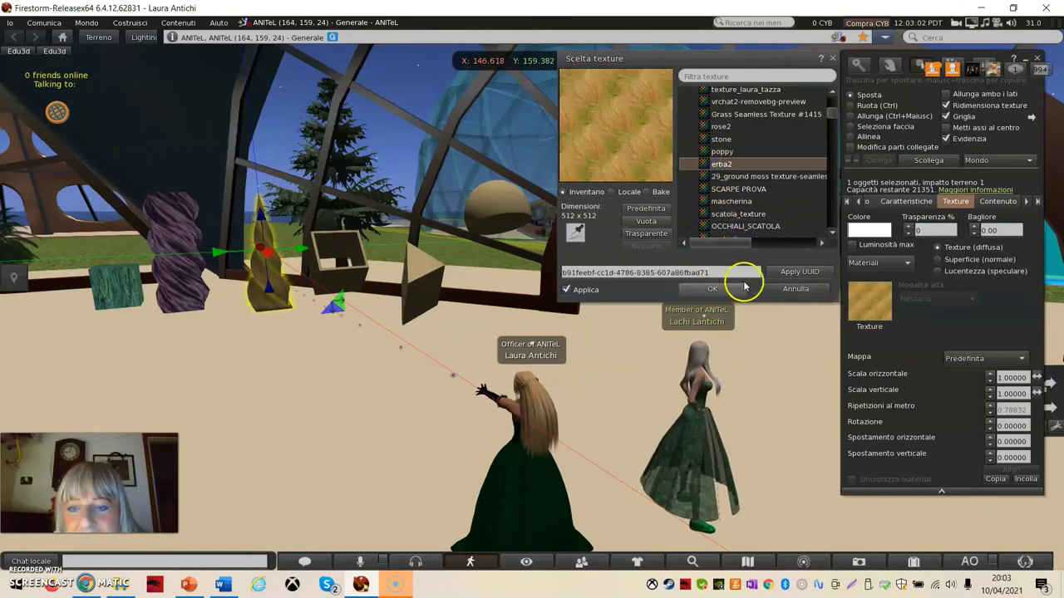
{"action": "left_click", "coordinate": [713, 289]}
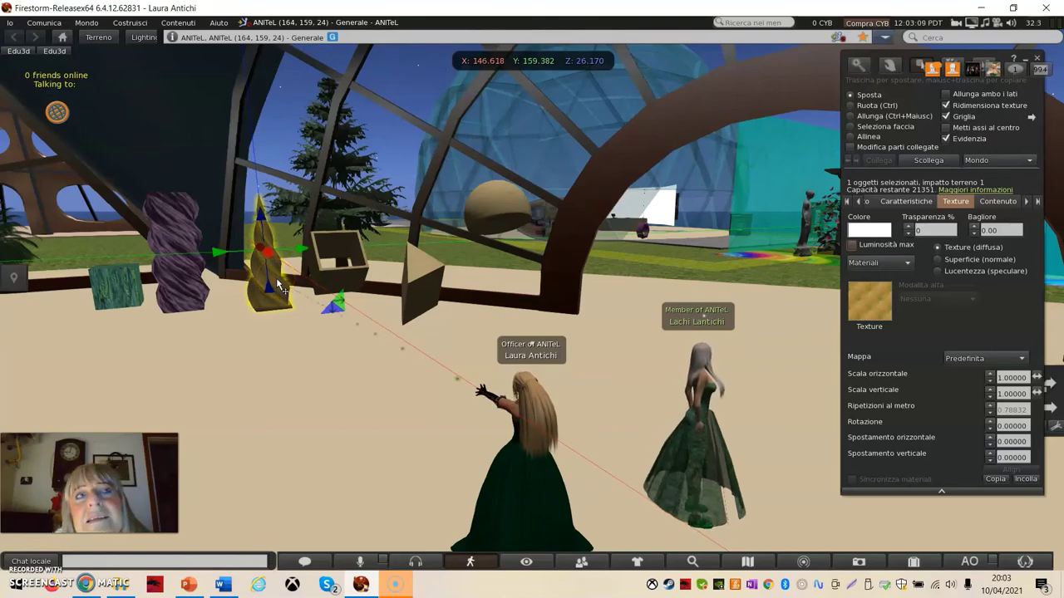
Step: Apply the picasso texture from the Texture folder to the hollow cube beside the pointed spire and enable Luminosità max
{"action": "left_click_drag", "start_coordinate": [278, 286], "coordinate": [325, 289]}
{"action": "left_click", "coordinate": [333, 285]}
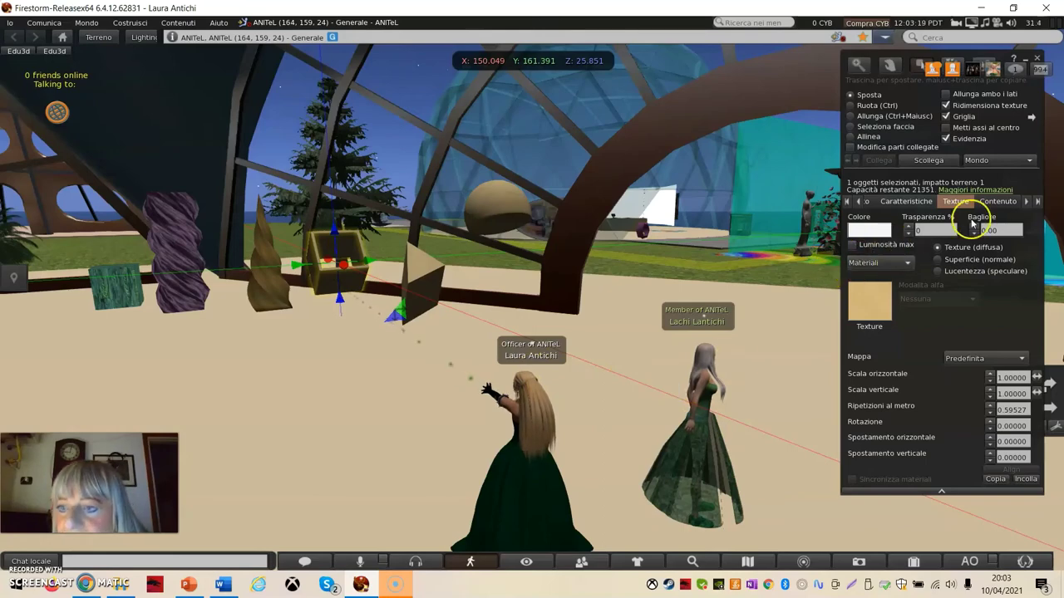
{"action": "left_click", "coordinate": [865, 310]}
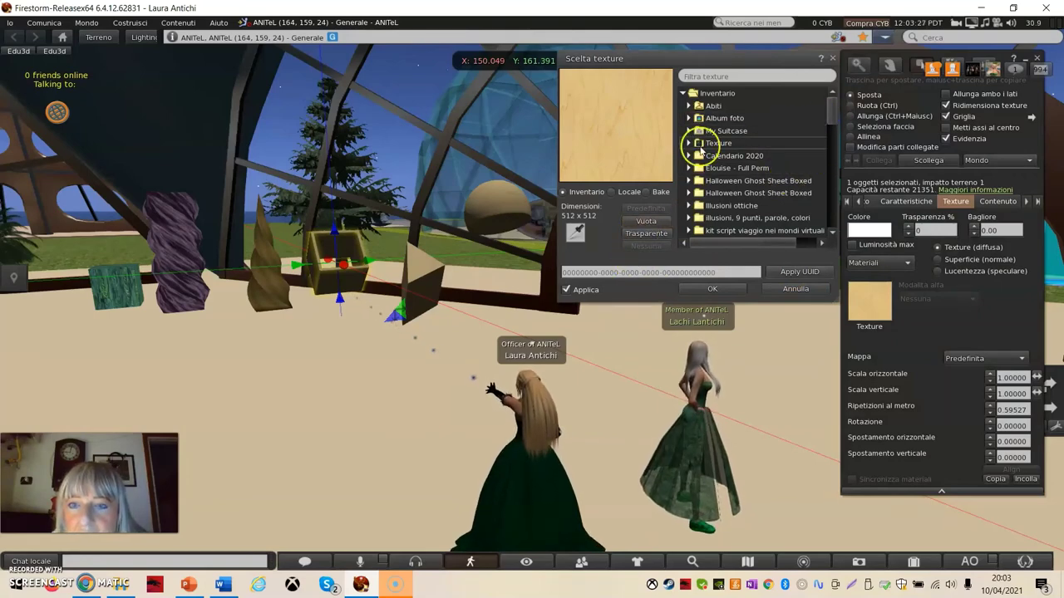
{"action": "left_click", "coordinate": [689, 145]}
{"action": "scroll", "coordinate": [755, 185], "scroll_direction": "down", "scroll_amount": 3}
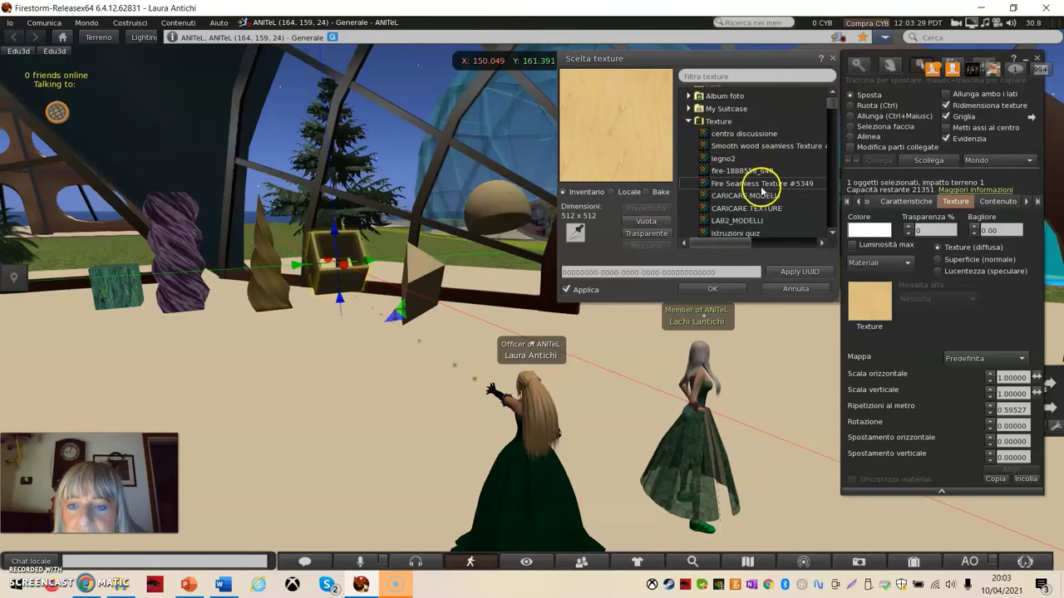
{"action": "scroll", "coordinate": [761, 190], "scroll_direction": "down", "scroll_amount": 12}
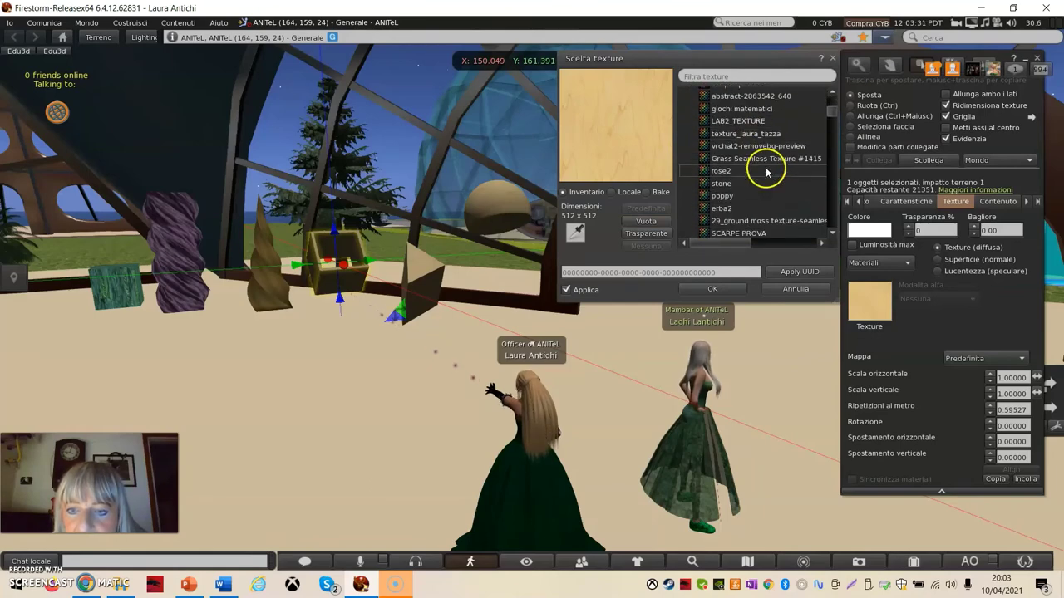
{"action": "scroll", "coordinate": [766, 169], "scroll_direction": "up", "scroll_amount": 2}
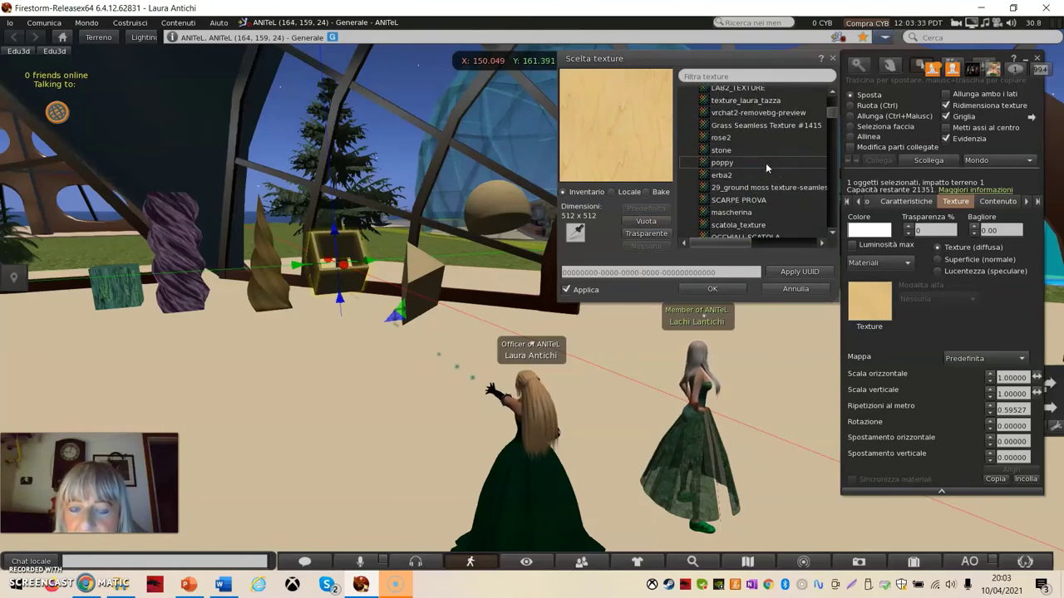
{"action": "scroll", "coordinate": [766, 163], "scroll_direction": "down", "scroll_amount": 5}
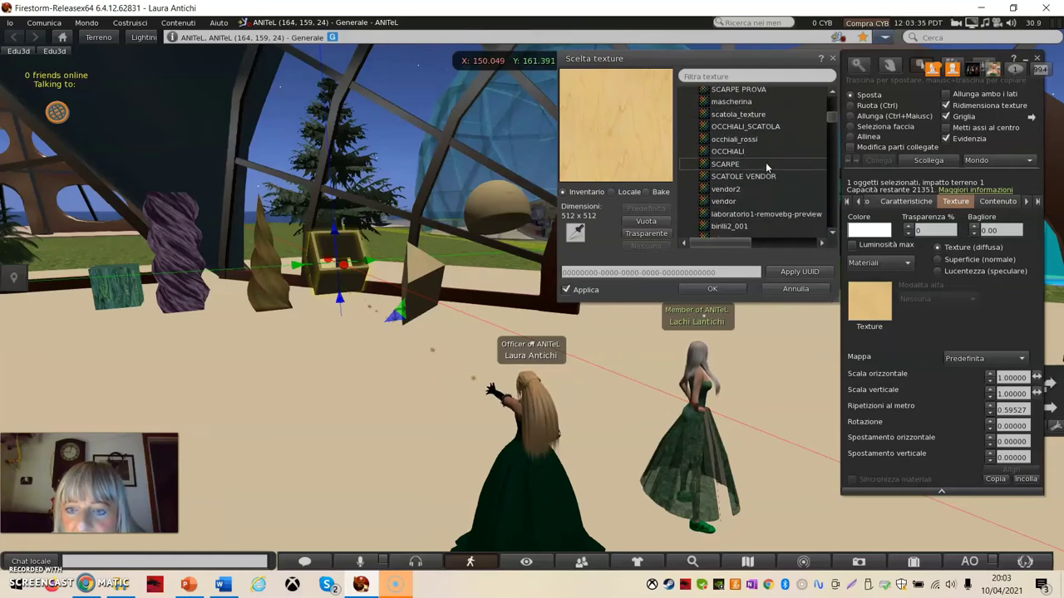
{"action": "scroll", "coordinate": [765, 162], "scroll_direction": "down", "scroll_amount": 10}
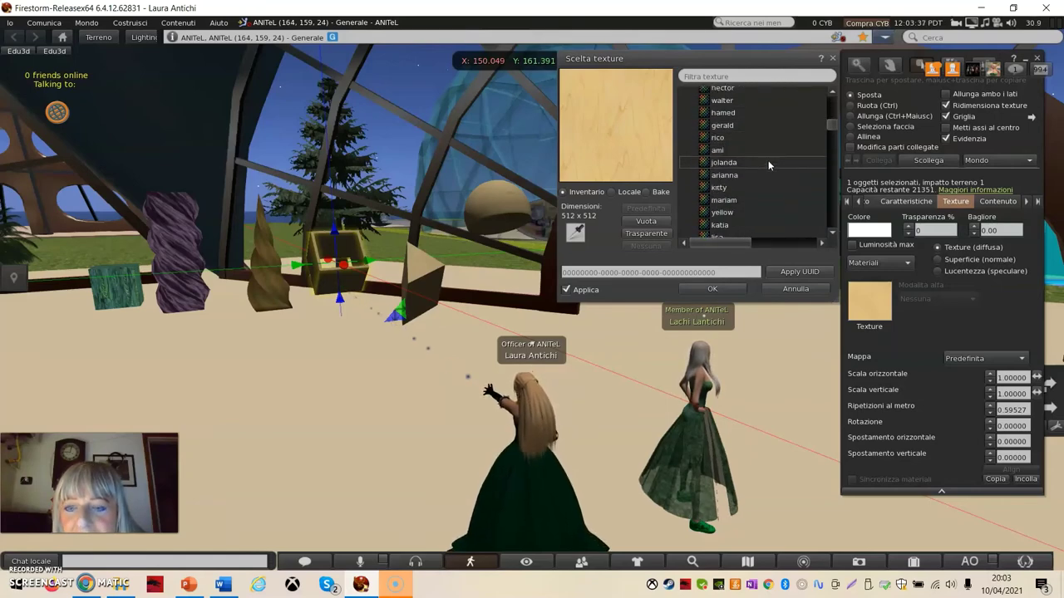
{"action": "scroll", "coordinate": [768, 159], "scroll_direction": "down", "scroll_amount": 10}
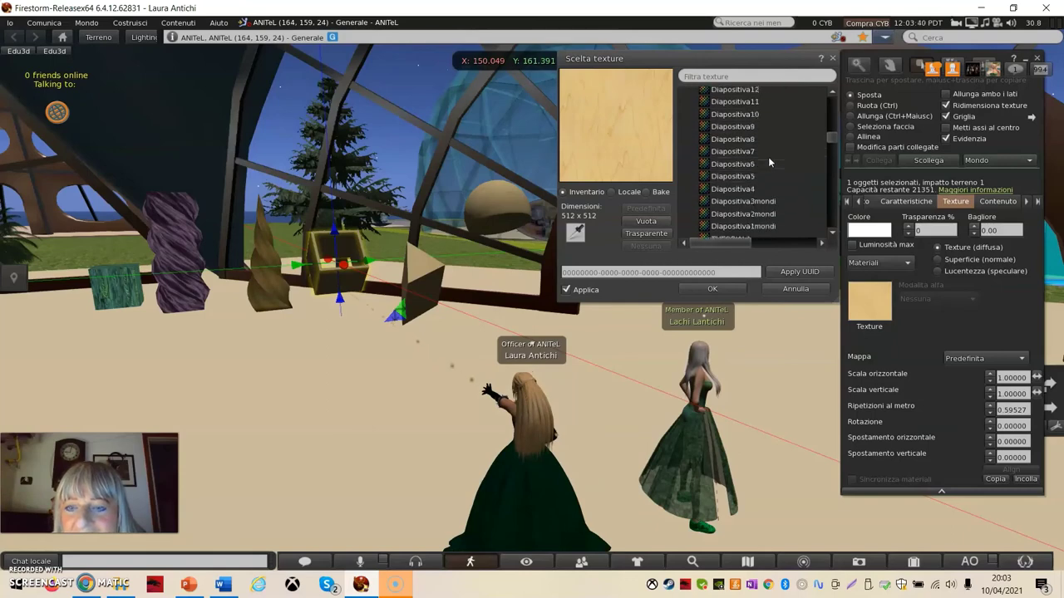
{"action": "scroll", "coordinate": [769, 154], "scroll_direction": "down", "scroll_amount": 2}
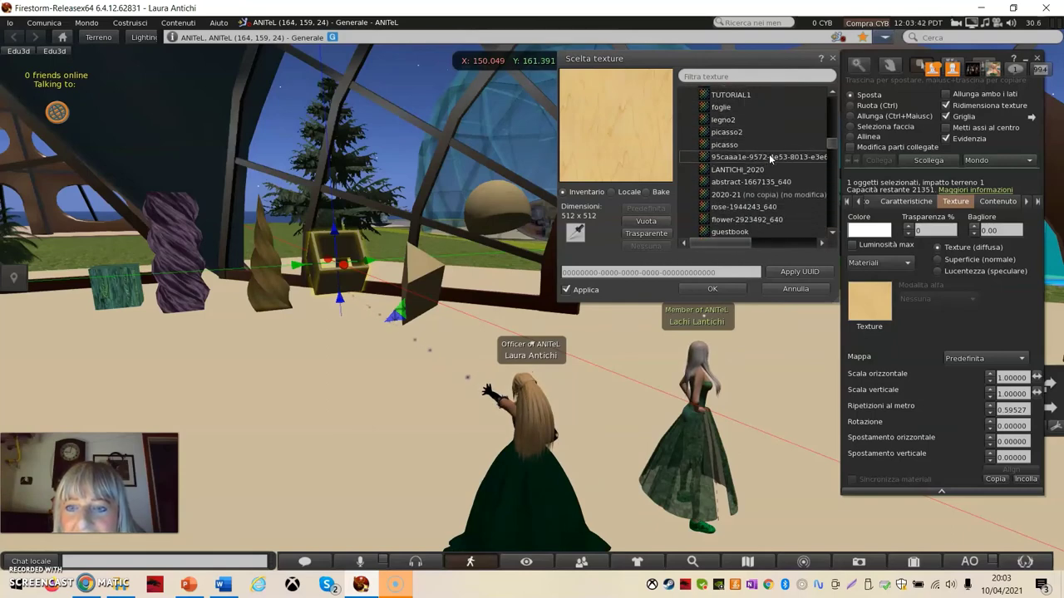
{"action": "left_click", "coordinate": [708, 146]}
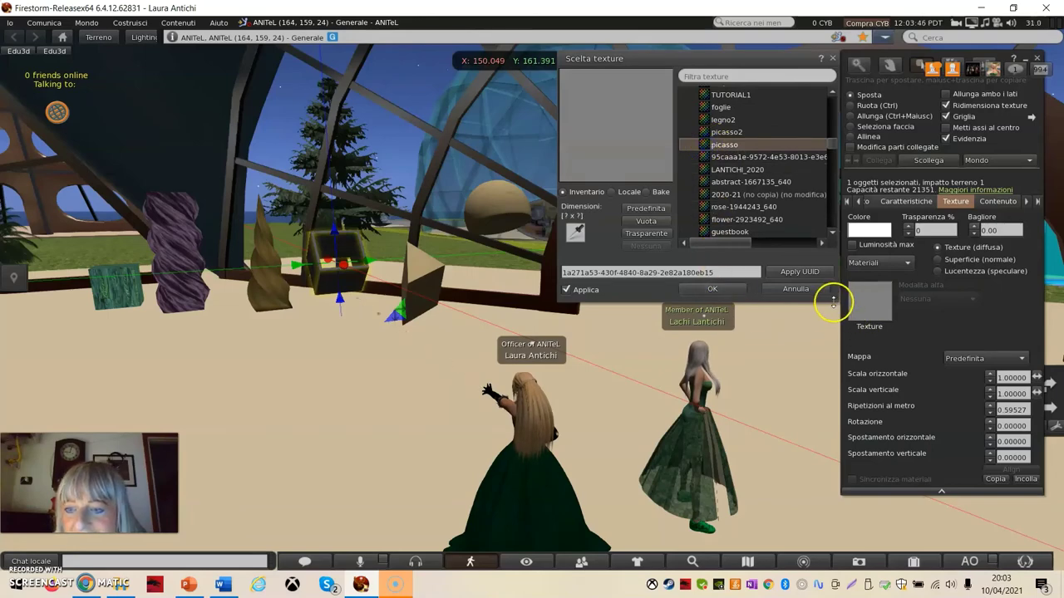
{"action": "left_click", "coordinate": [716, 289]}
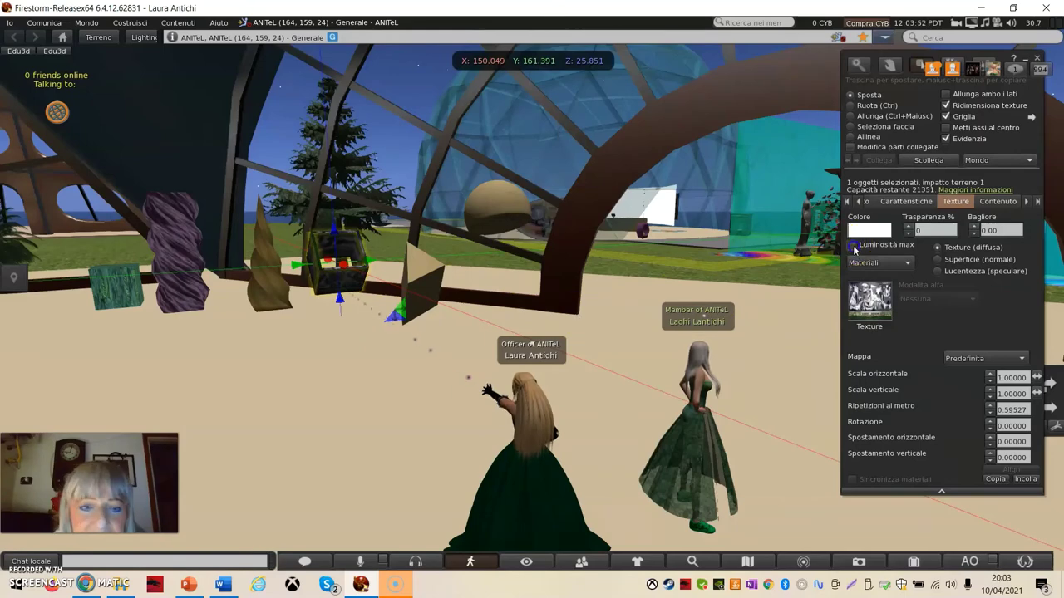
{"action": "left_click", "coordinate": [853, 246]}
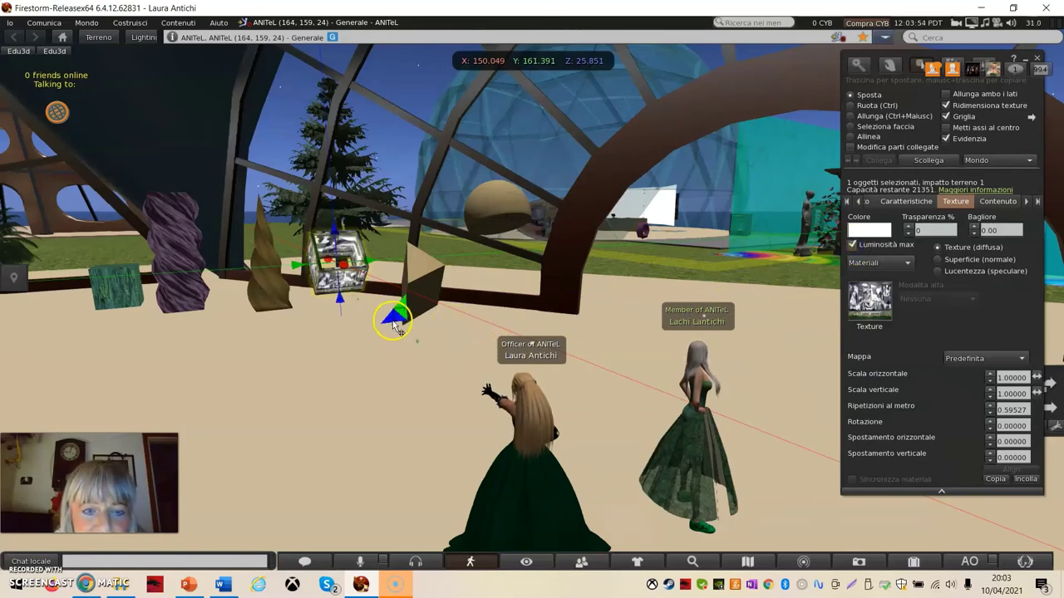
Step: Colour the triangular wedge beside the hollow cube orange, RGB 255, 128, 0, and deselect it
{"action": "left_click", "coordinate": [427, 296]}
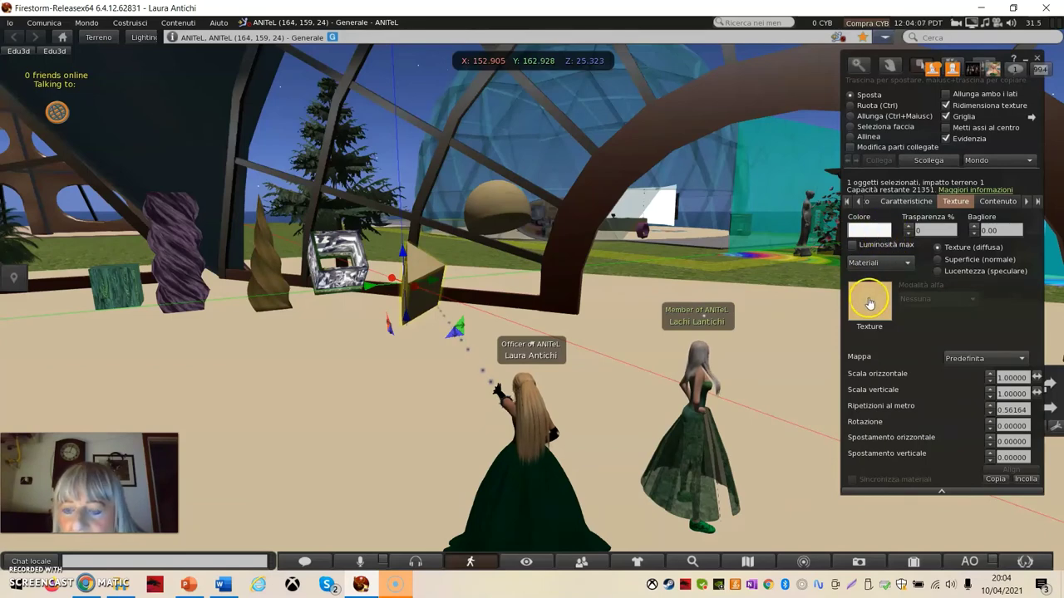
{"action": "left_click", "coordinate": [868, 231]}
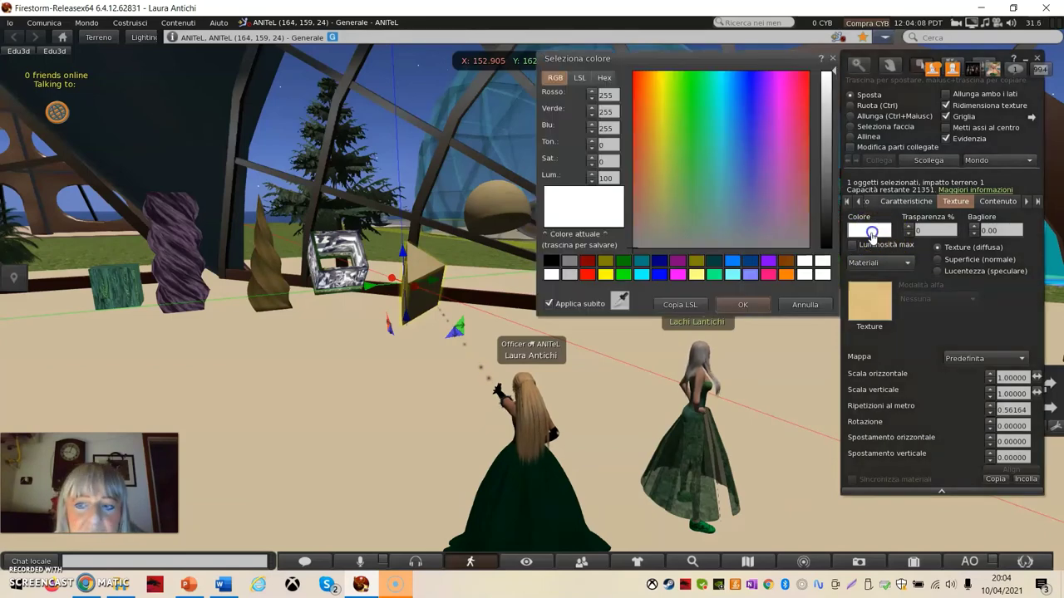
{"action": "left_click", "coordinate": [786, 276]}
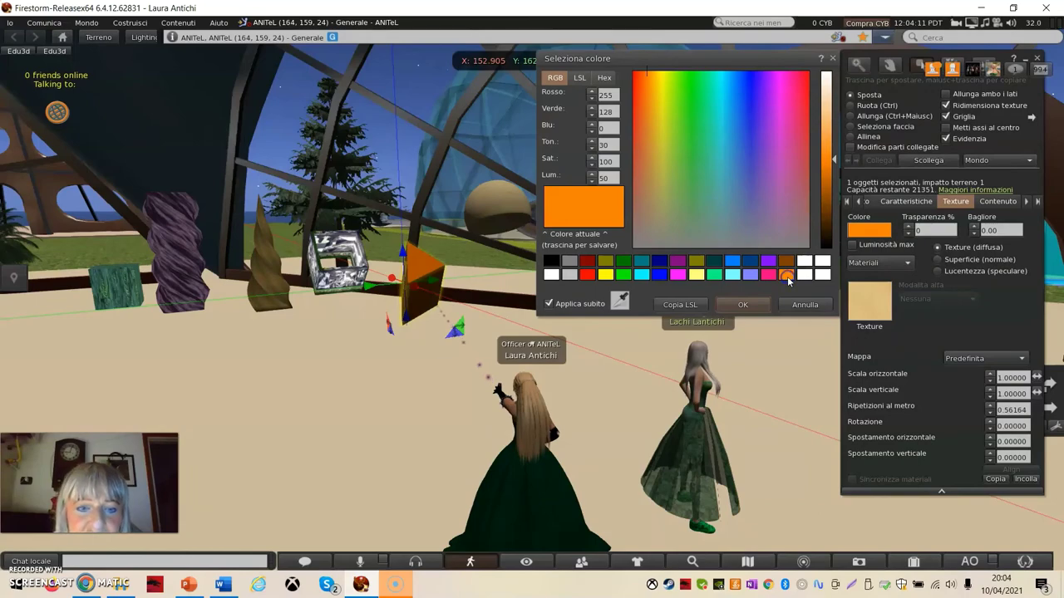
{"action": "left_click", "coordinate": [474, 314]}
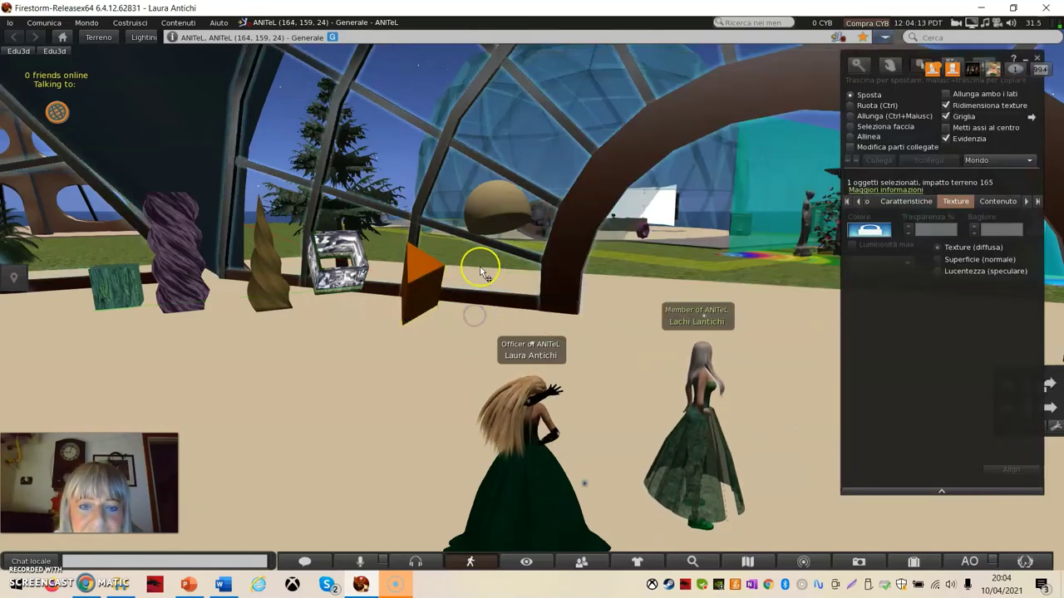
Step: Apply the pietra texture from the legno e pietre folder to the floating carved sphere, enable Luminosità max, and deselect the sphere
{"action": "left_click", "coordinate": [492, 218]}
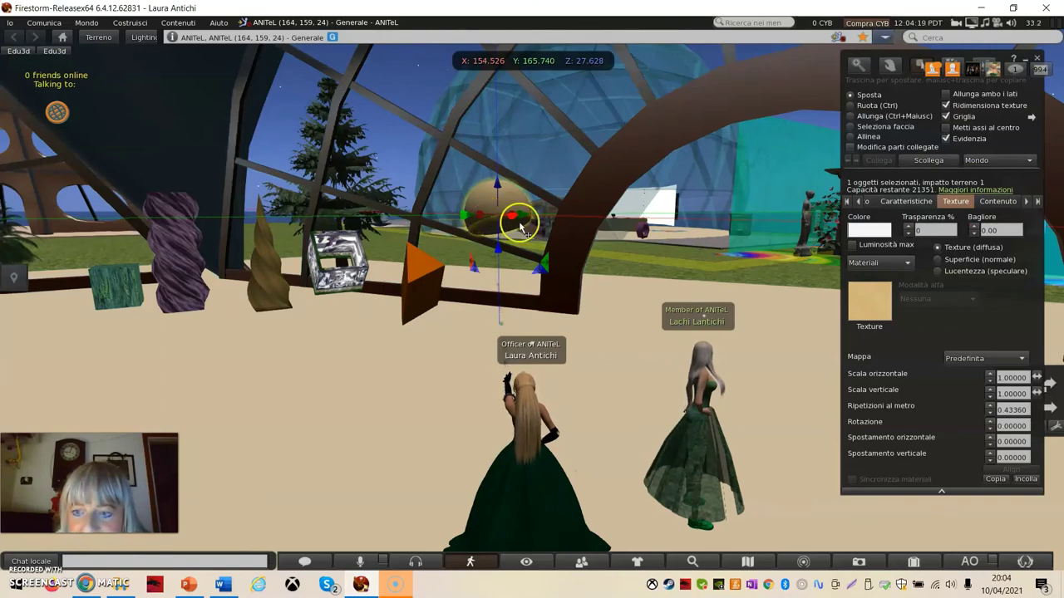
{"action": "left_click", "coordinate": [869, 305]}
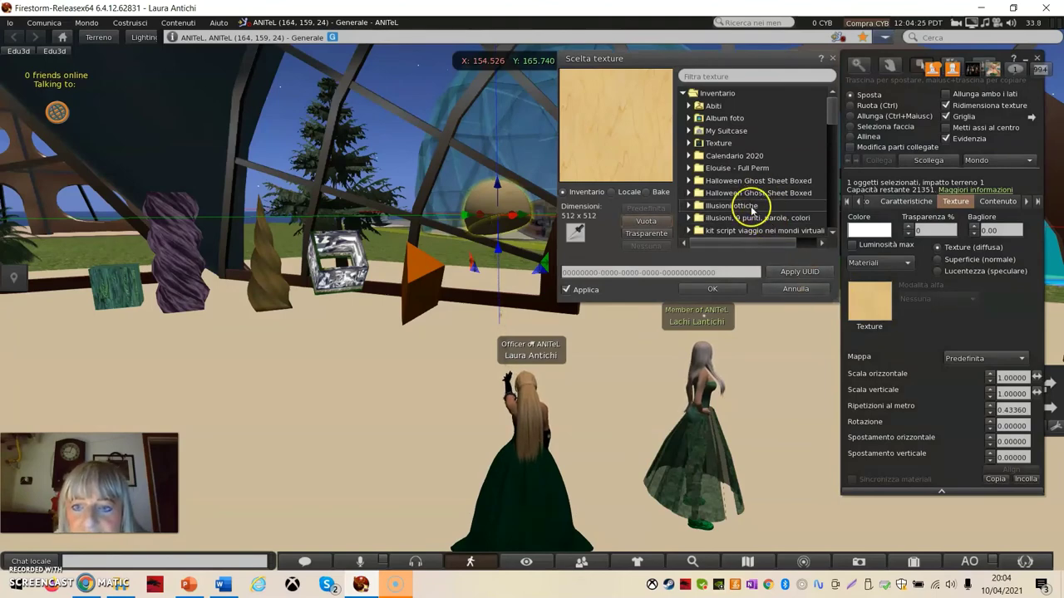
{"action": "scroll", "coordinate": [751, 198], "scroll_direction": "down", "scroll_amount": 4}
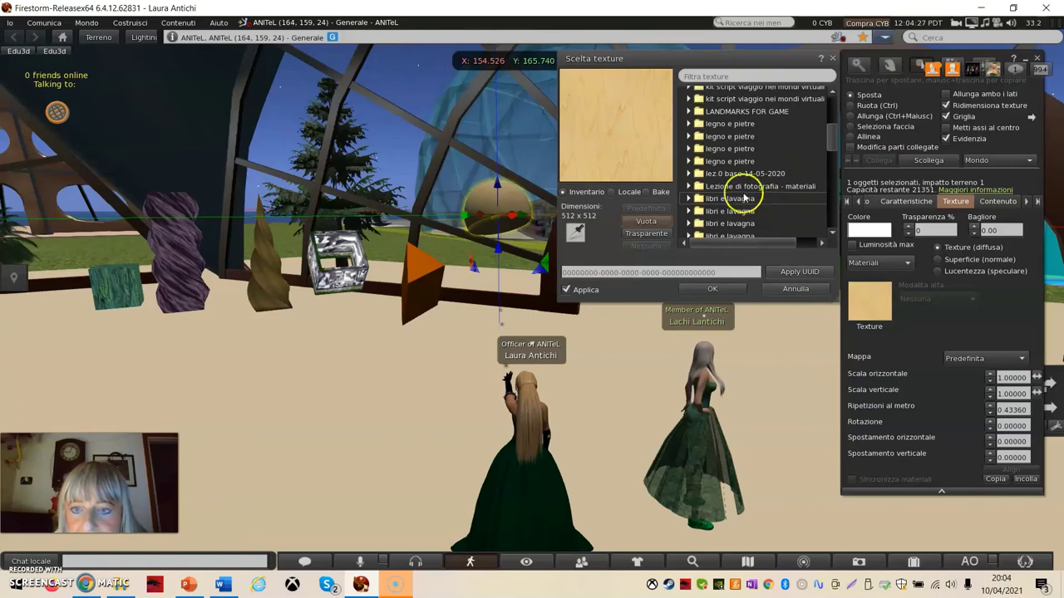
{"action": "double_click", "coordinate": [707, 161]}
{"action": "scroll", "coordinate": [725, 176], "scroll_direction": "down", "scroll_amount": 1}
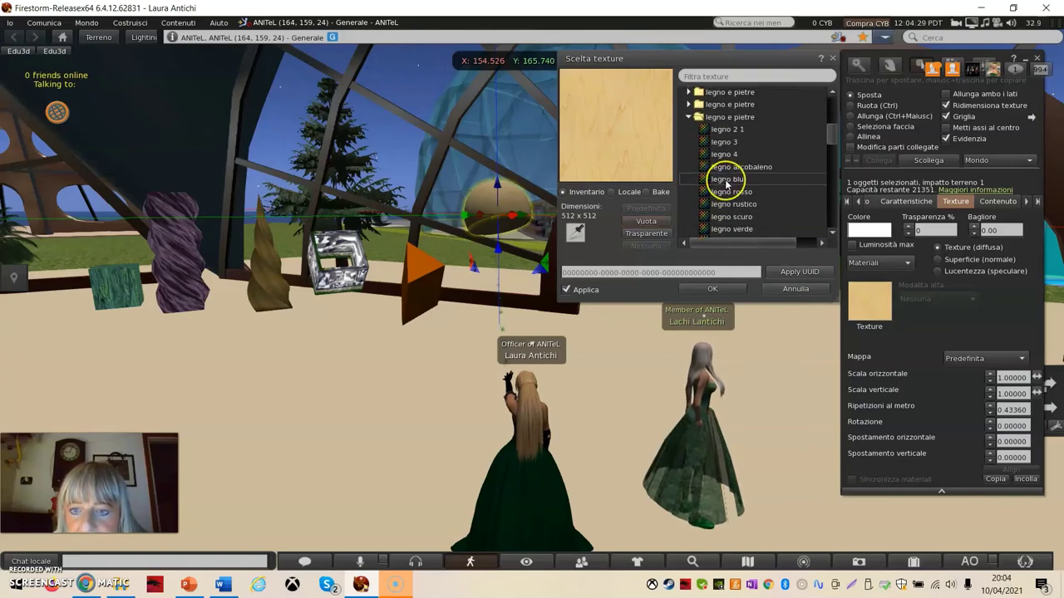
{"action": "scroll", "coordinate": [726, 183], "scroll_direction": "down", "scroll_amount": 3}
{"action": "scroll", "coordinate": [725, 184], "scroll_direction": "down", "scroll_amount": 1}
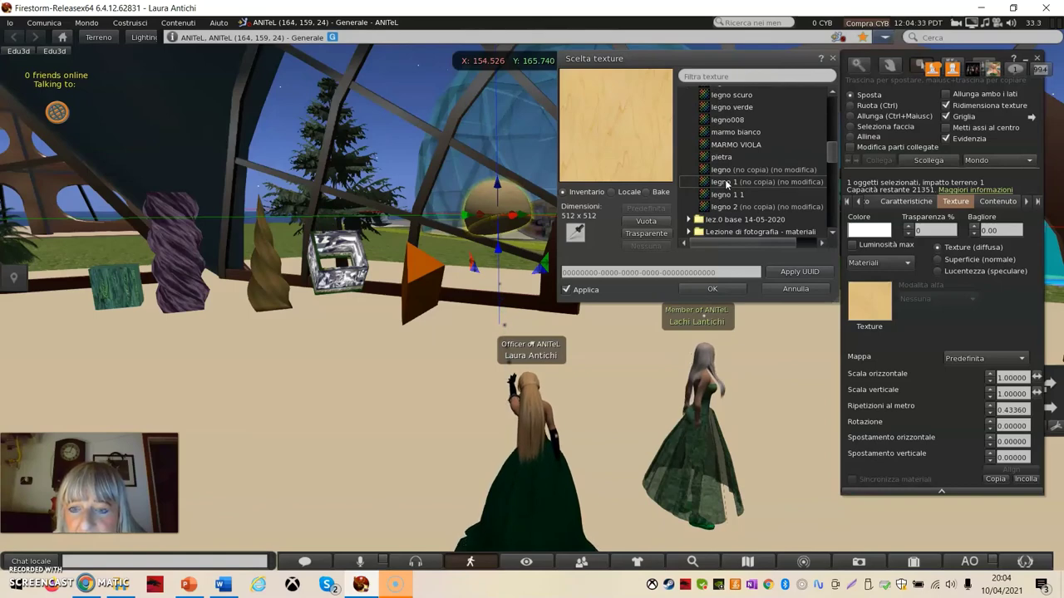
{"action": "scroll", "coordinate": [725, 184], "scroll_direction": "up", "scroll_amount": 1}
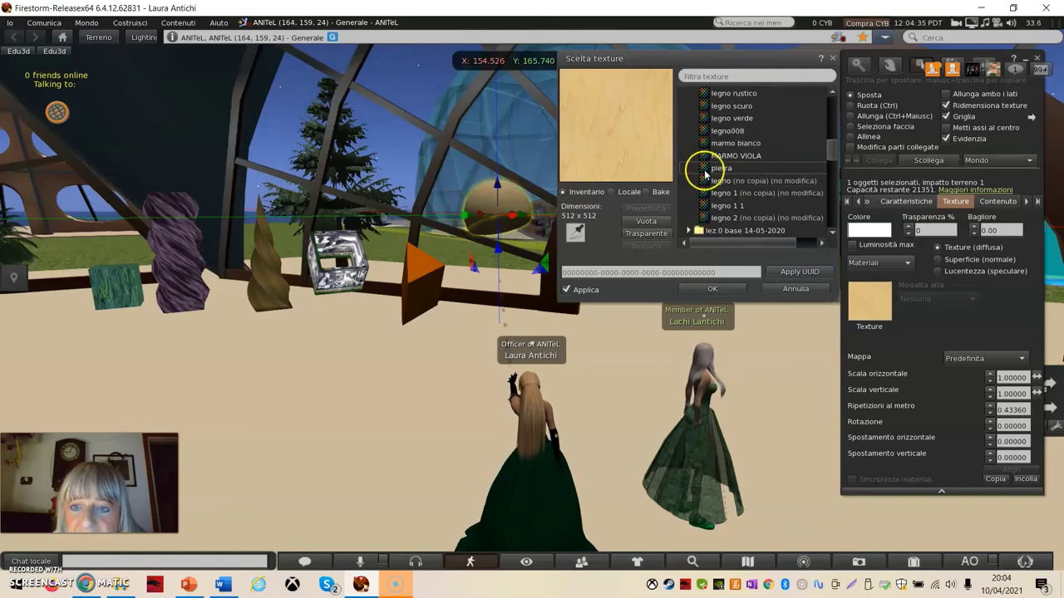
{"action": "left_click", "coordinate": [704, 169]}
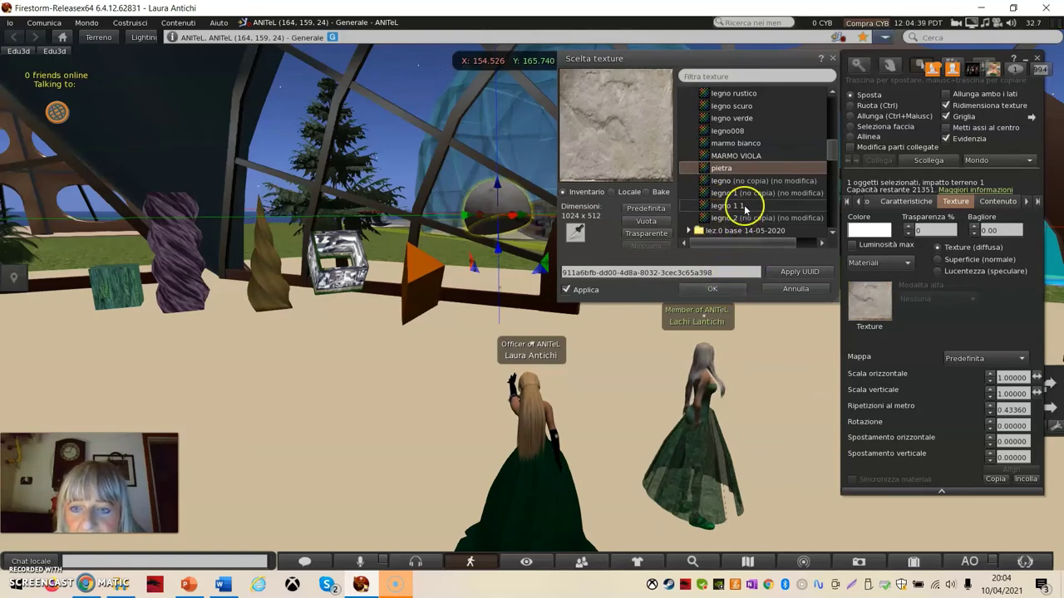
{"action": "scroll", "coordinate": [745, 209], "scroll_direction": "down", "scroll_amount": 6}
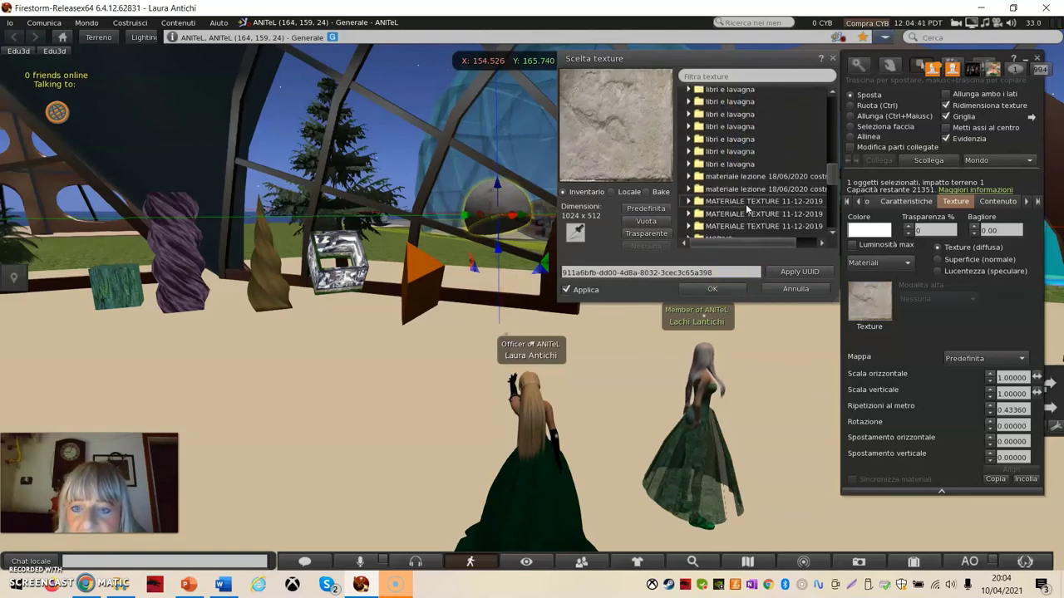
{"action": "scroll", "coordinate": [746, 201], "scroll_direction": "down", "scroll_amount": 5}
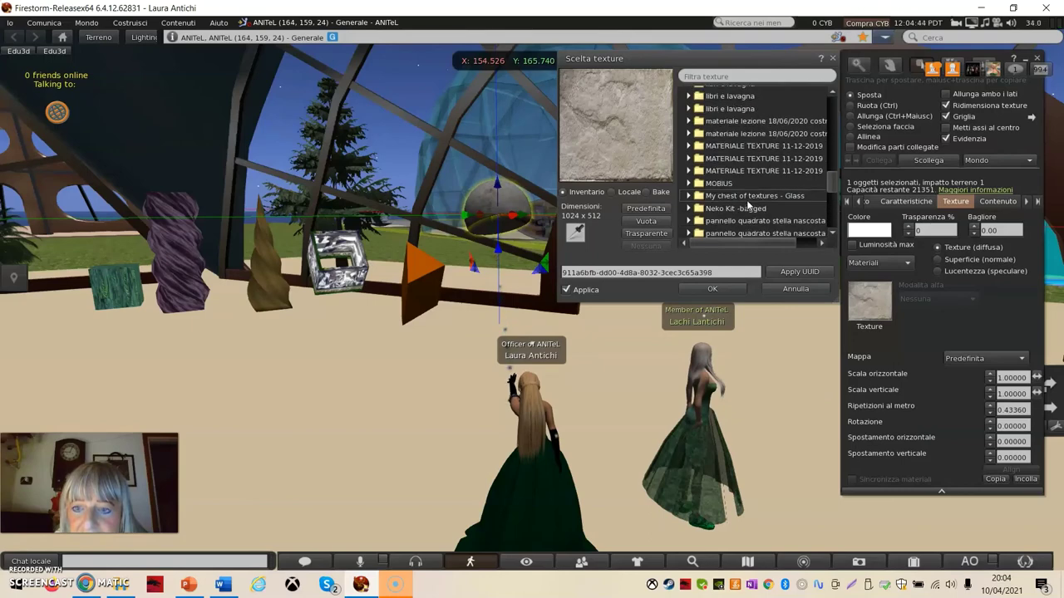
{"action": "mouse_move", "coordinate": [827, 191]}
{"action": "left_mouse_down"}
{"action": "mouse_move", "coordinate": [829, 222]}
{"action": "mouse_move", "coordinate": [834, 188]}
{"action": "left_mouse_up"}
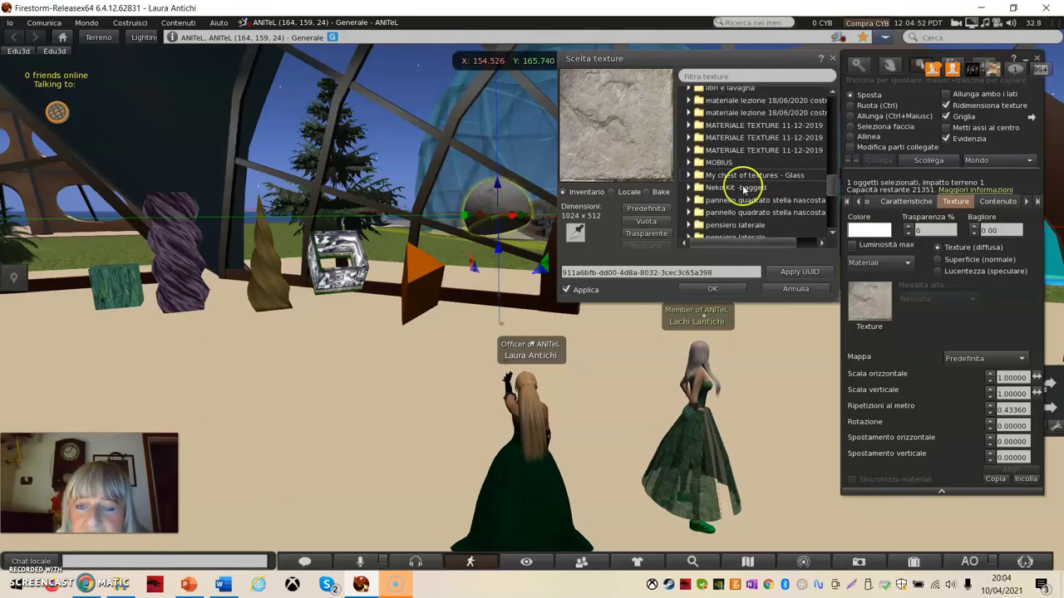
{"action": "left_click", "coordinate": [715, 289]}
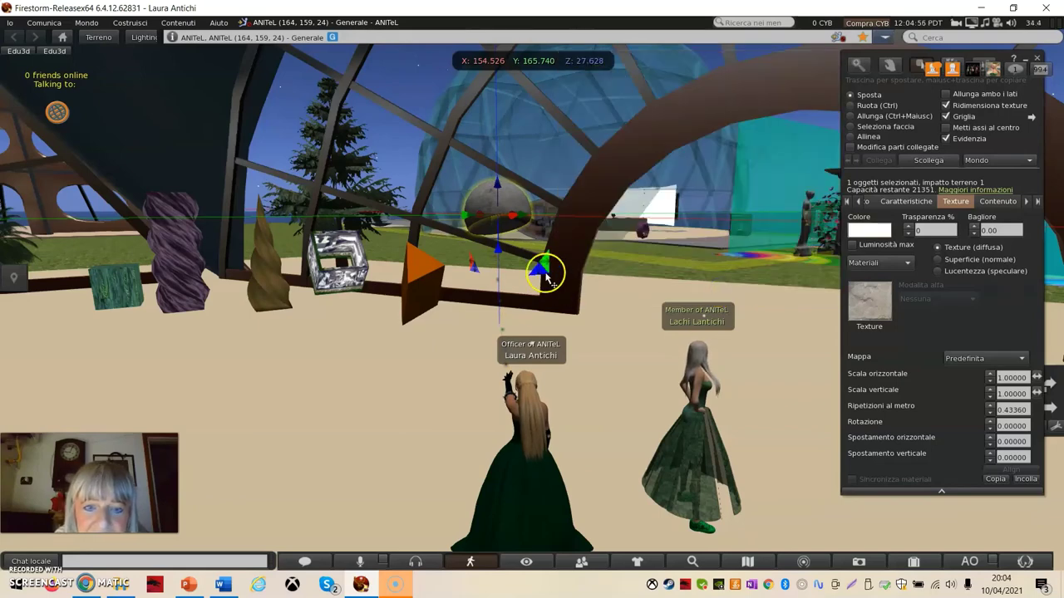
{"action": "left_click", "coordinate": [852, 246]}
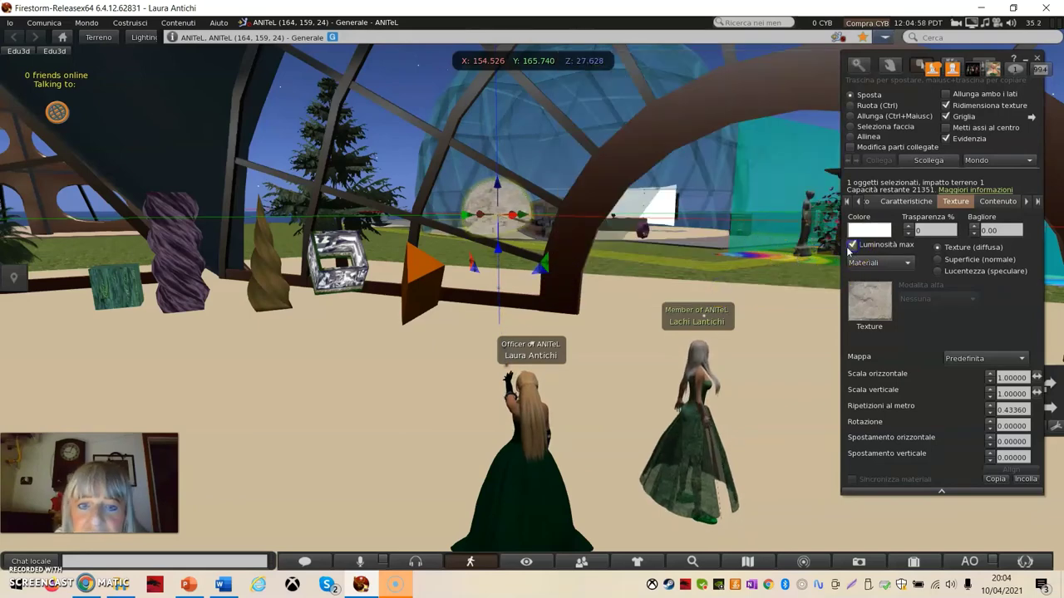
{"action": "left_click", "coordinate": [604, 305]}
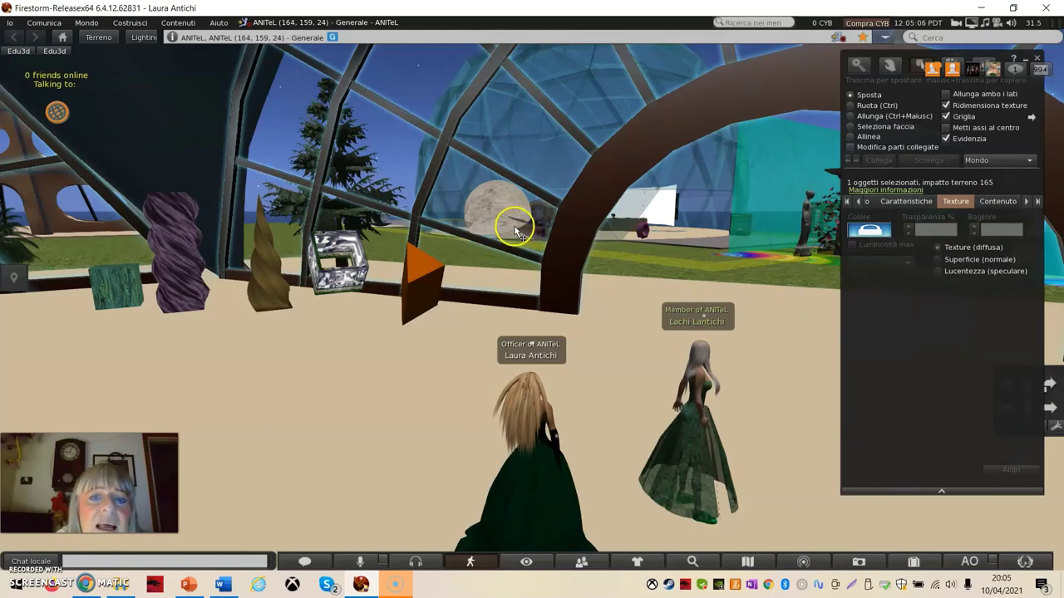
Step: Replace the floating carved sphere's texture with abstract-1667135_640 from the Texture folder
{"action": "left_click", "coordinate": [493, 206]}
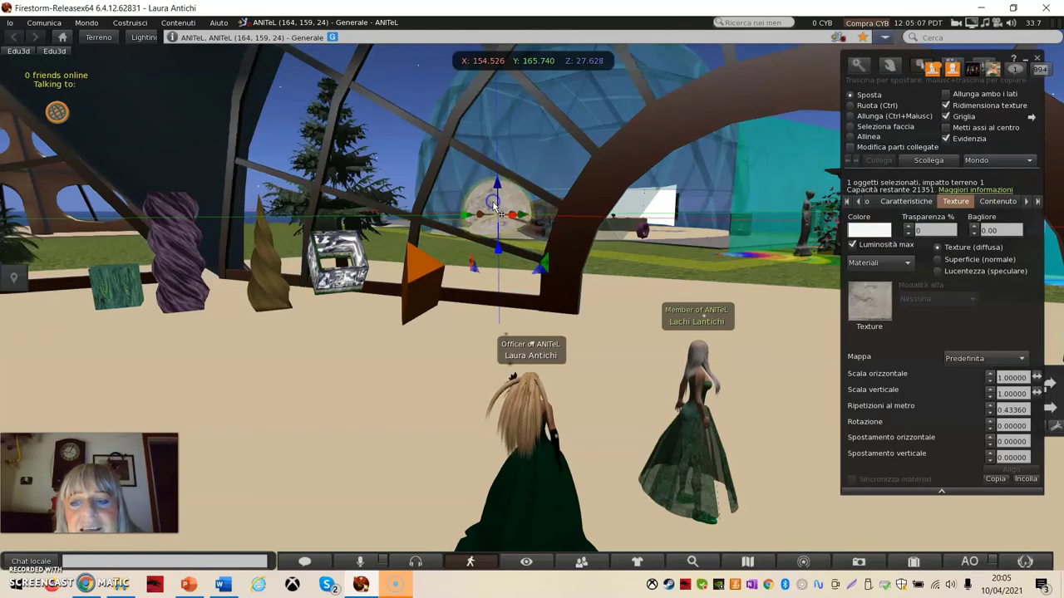
{"action": "left_click", "coordinate": [886, 304]}
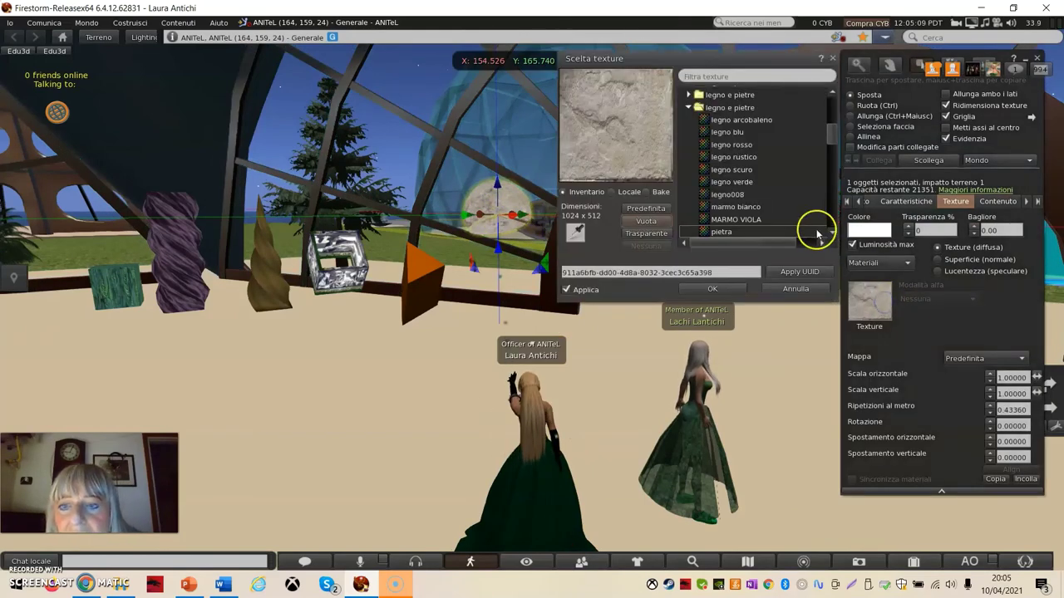
{"action": "left_click_drag", "start_coordinate": [830, 143], "coordinate": [830, 101]}
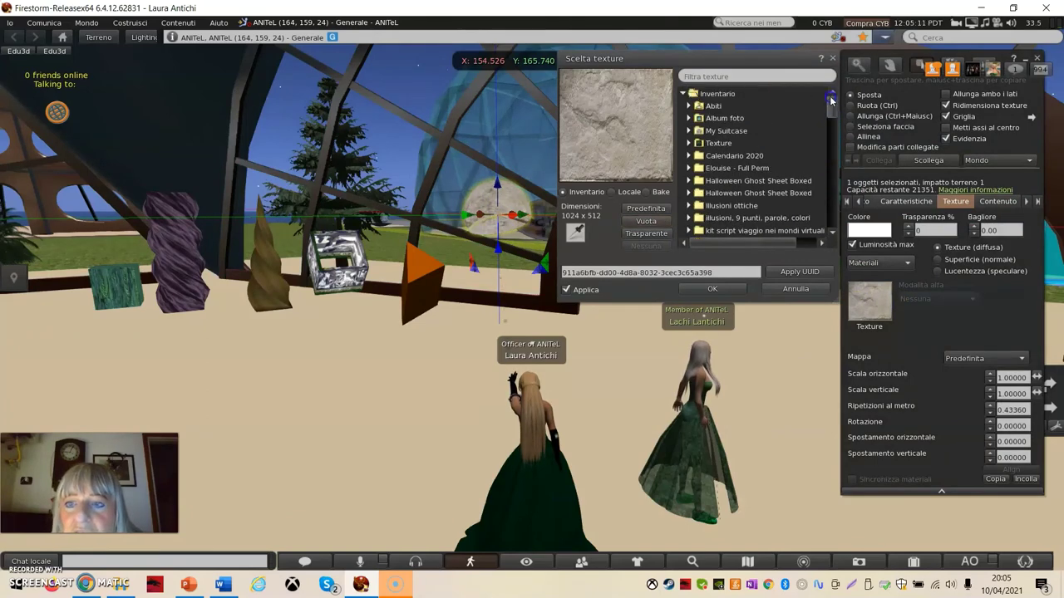
{"action": "left_click", "coordinate": [688, 144]}
{"action": "scroll", "coordinate": [739, 208], "scroll_direction": "down", "scroll_amount": 1}
{"action": "scroll", "coordinate": [740, 208], "scroll_direction": "down", "scroll_amount": 6}
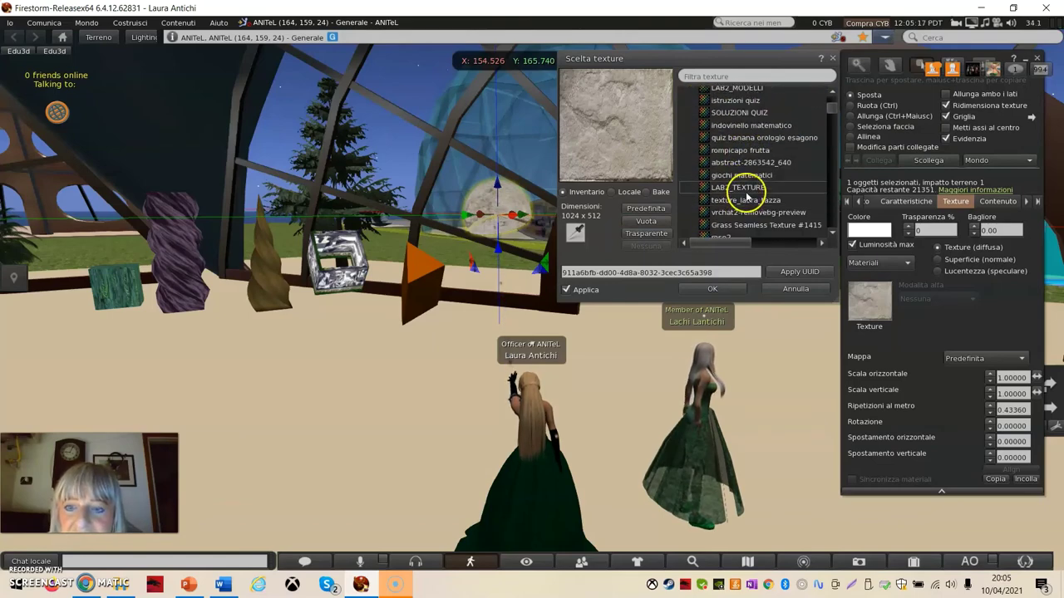
{"action": "scroll", "coordinate": [748, 191], "scroll_direction": "down", "scroll_amount": 6}
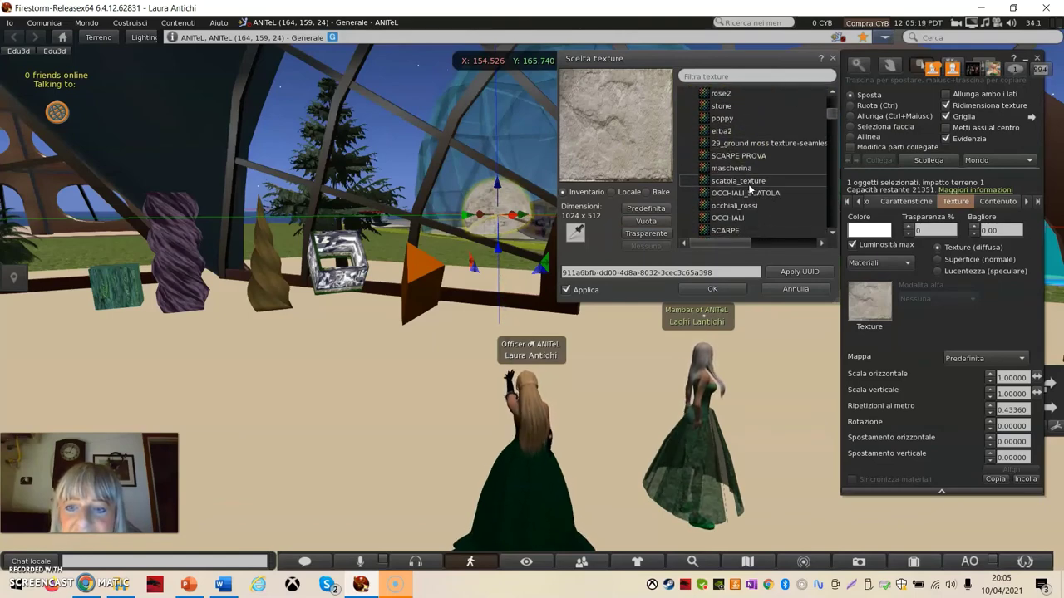
{"action": "scroll", "coordinate": [748, 184], "scroll_direction": "down", "scroll_amount": 3}
{"action": "scroll", "coordinate": [748, 183], "scroll_direction": "down", "scroll_amount": 5}
{"action": "scroll", "coordinate": [749, 183], "scroll_direction": "down", "scroll_amount": 6}
{"action": "scroll", "coordinate": [750, 183], "scroll_direction": "down", "scroll_amount": 7}
{"action": "scroll", "coordinate": [751, 183], "scroll_direction": "down", "scroll_amount": 5}
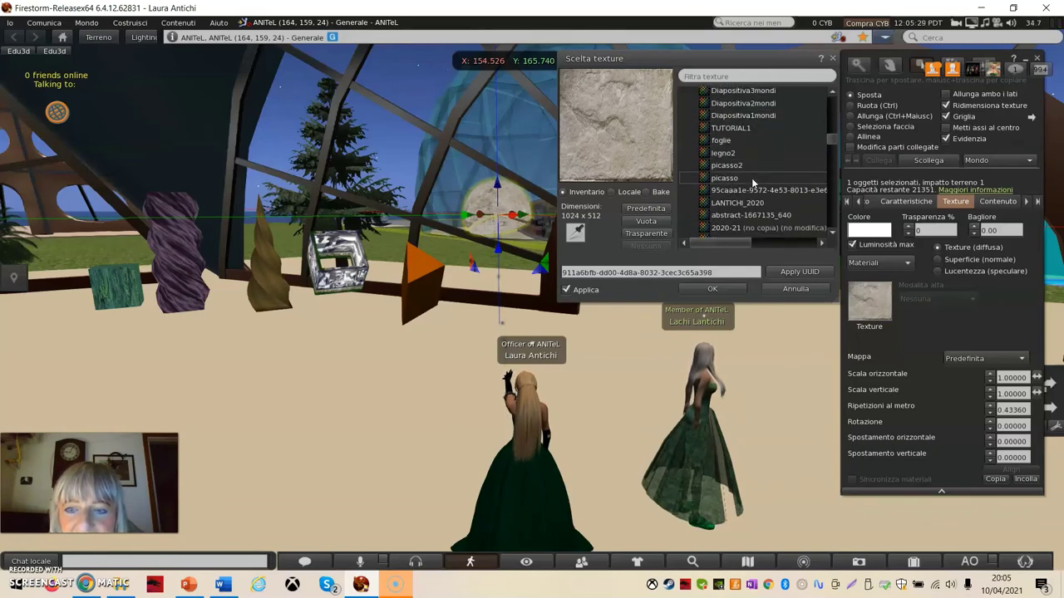
{"action": "left_click", "coordinate": [714, 215]}
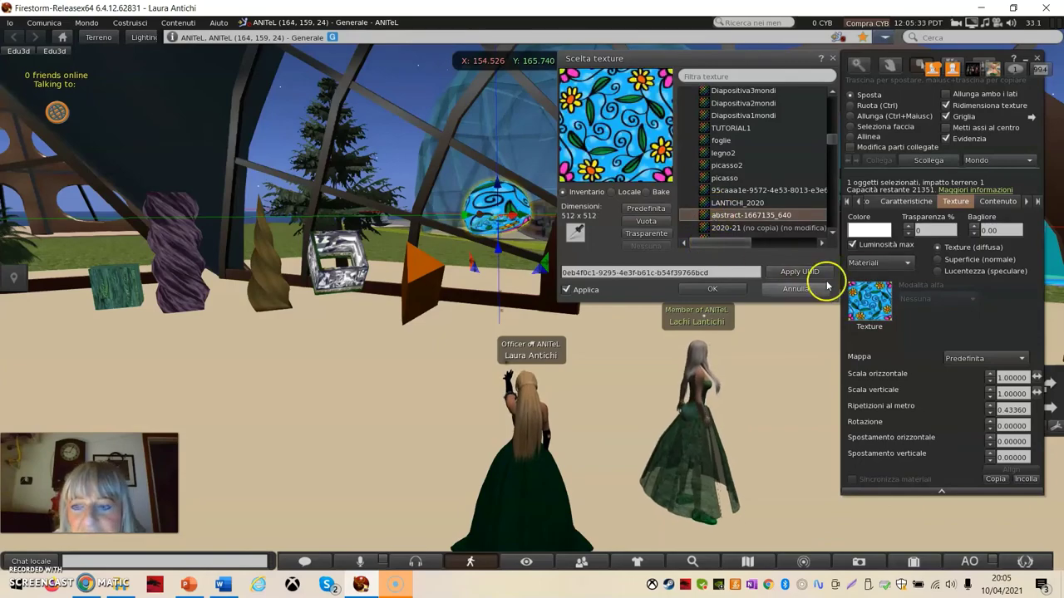
{"action": "left_click", "coordinate": [722, 291]}
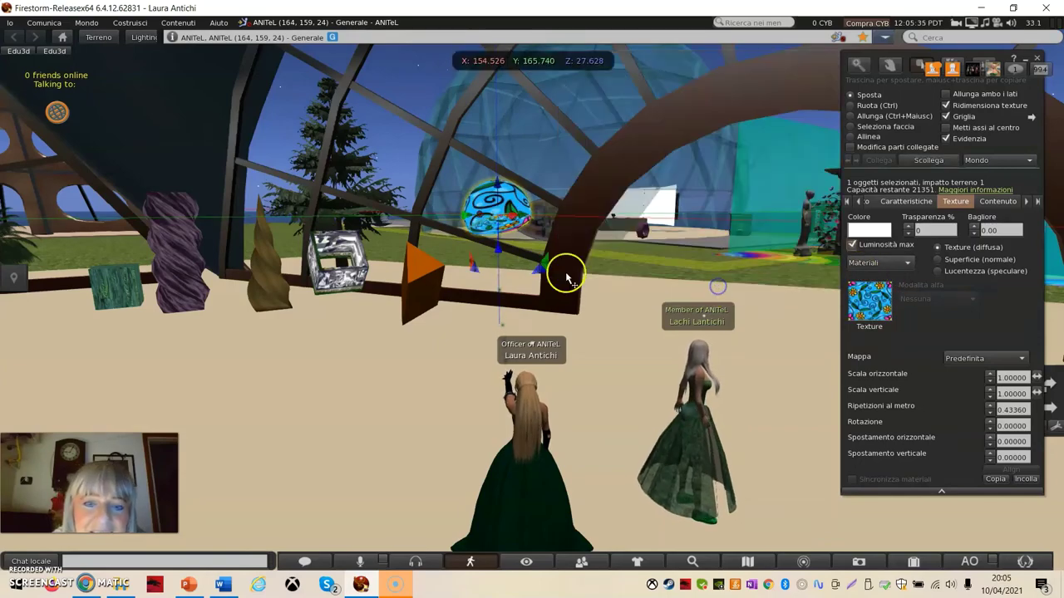
Step: Deselect the floating sphere and close the build window
{"action": "scroll", "coordinate": [610, 271], "scroll_direction": "up", "scroll_amount": 2}
{"action": "scroll", "coordinate": [607, 274], "scroll_direction": "down", "scroll_amount": 3}
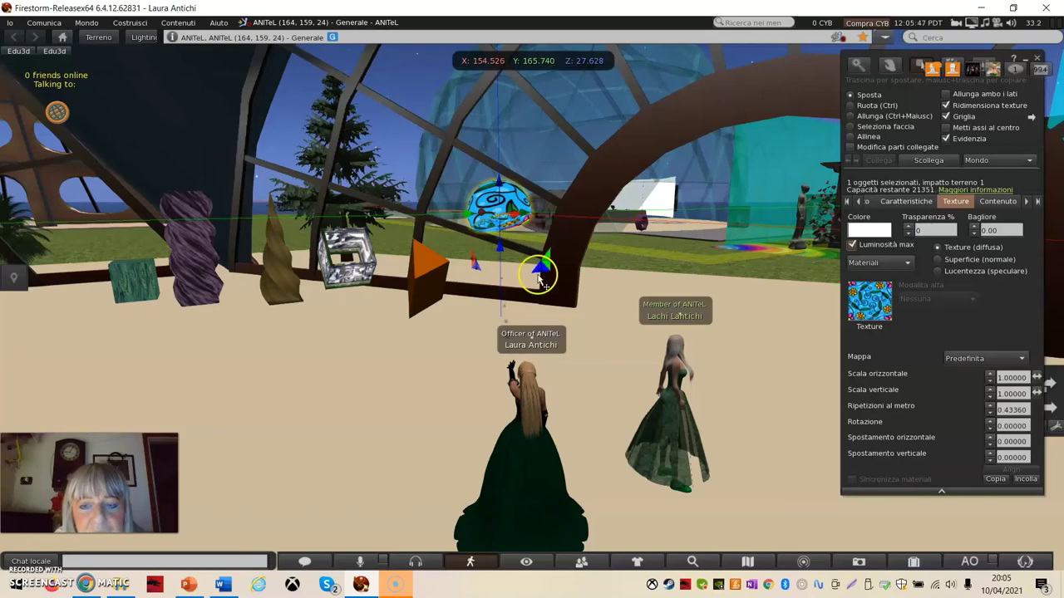
{"action": "key", "text": "Escape"}
{"action": "key", "text": "ctrl+b"}
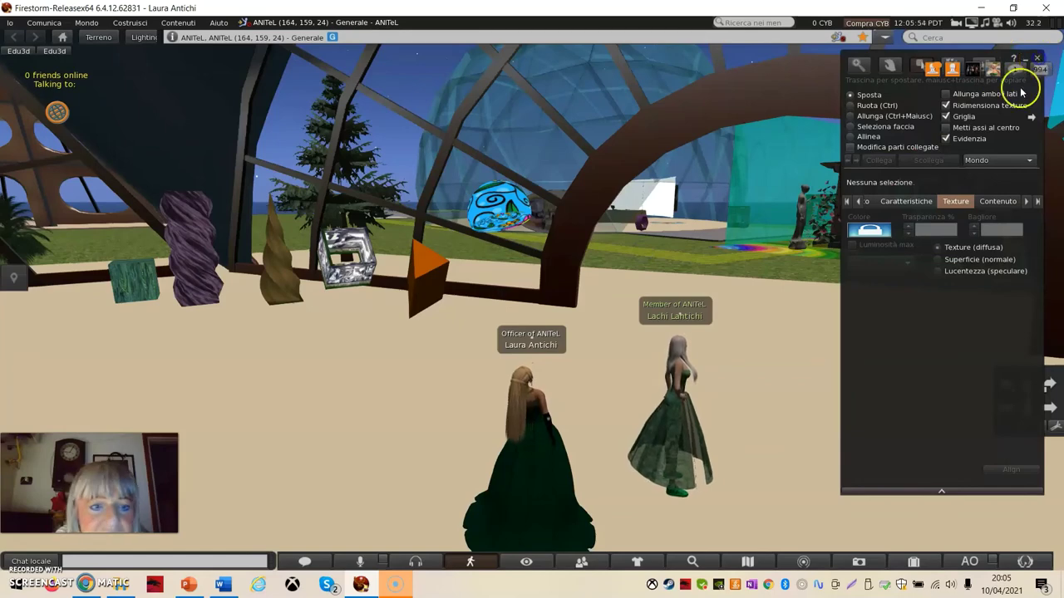
{"action": "left_click", "coordinate": [1038, 58]}
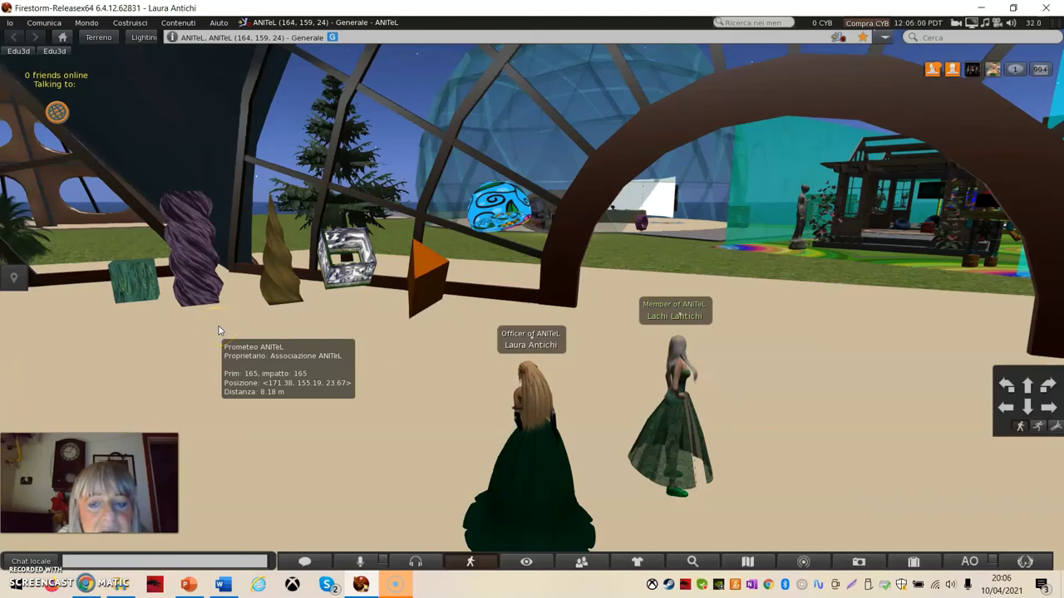
Step: Take a copy of the purple twisted column into the inventory
{"action": "left_click", "coordinate": [193, 260]}
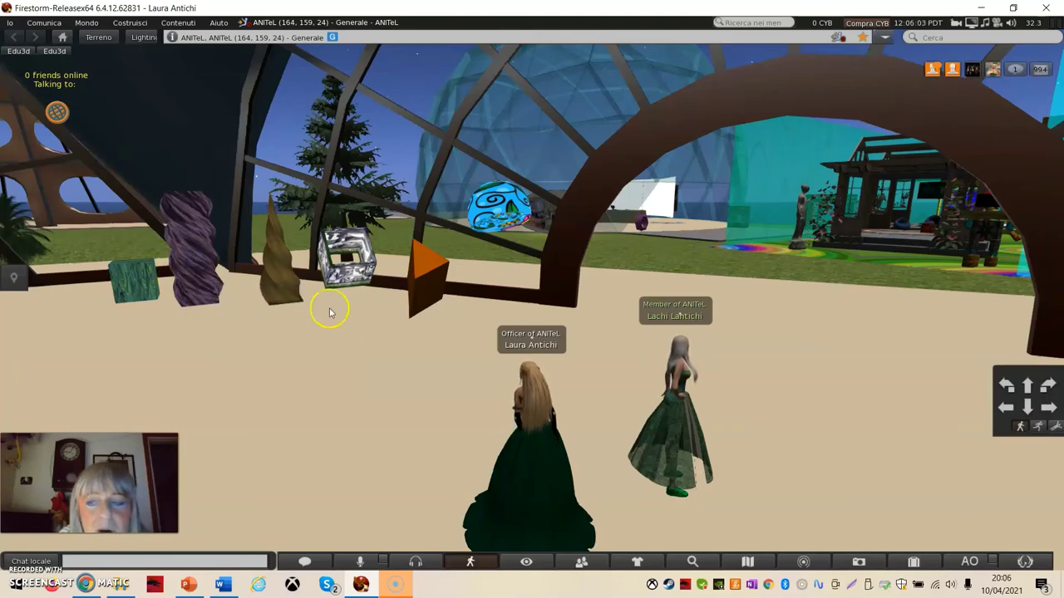
{"action": "right_click", "coordinate": [187, 242]}
{"action": "left_click", "coordinate": [189, 294]}
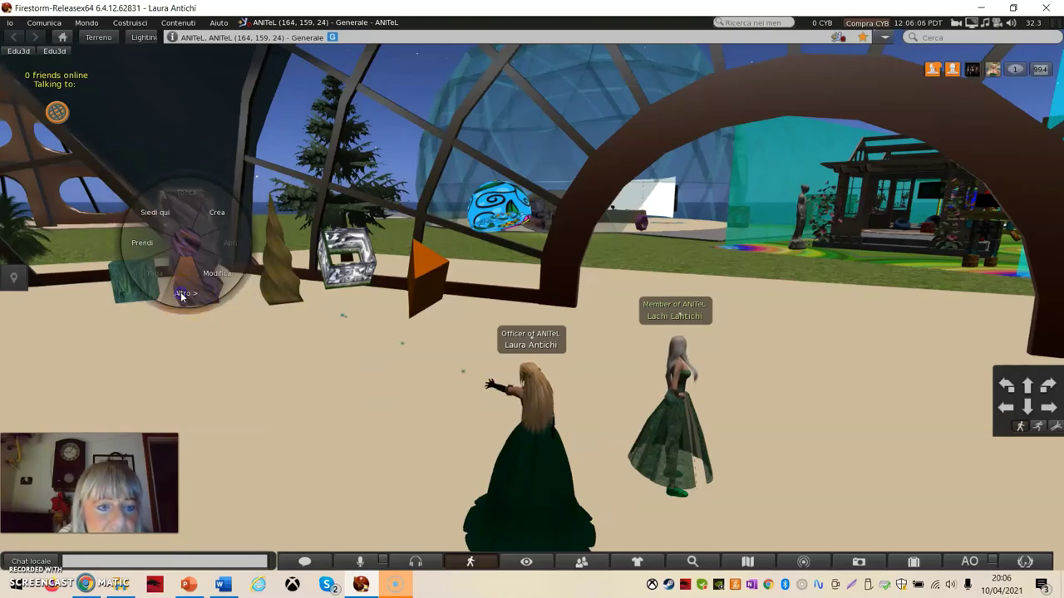
{"action": "left_click", "coordinate": [230, 241]}
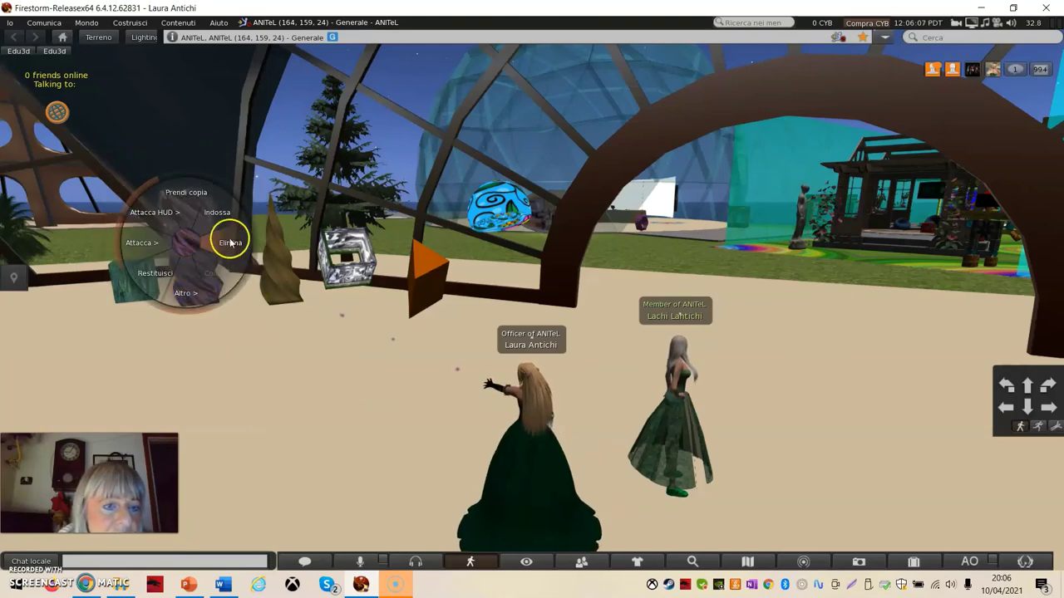
{"action": "left_click", "coordinate": [185, 193]}
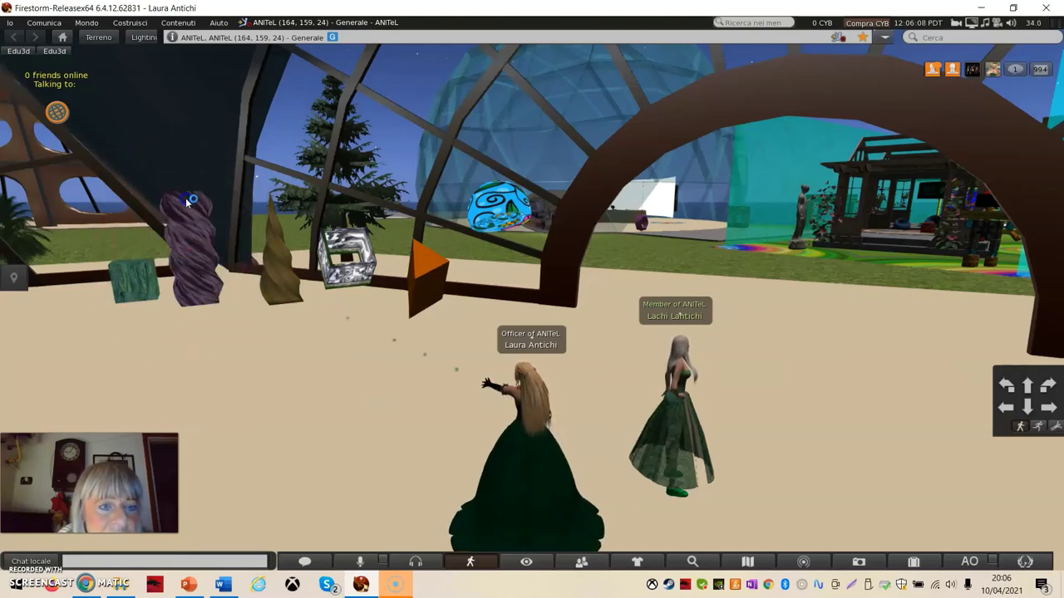
Step: Find COLONNA among the recent inventory items and give it to the other avatar standing nearby
{"action": "left_click", "coordinate": [914, 563]}
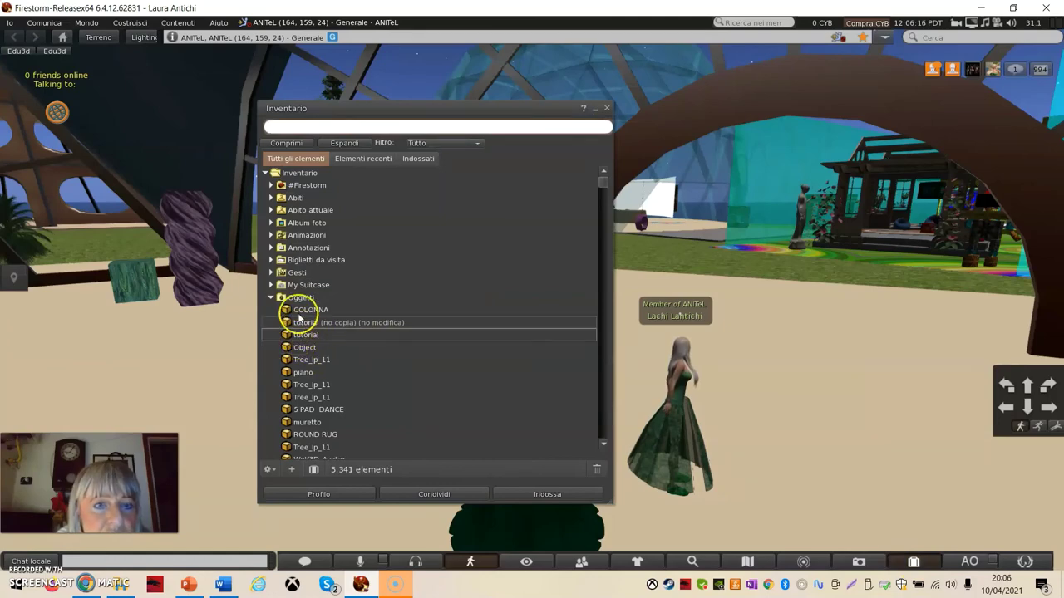
{"action": "left_click", "coordinate": [377, 160]}
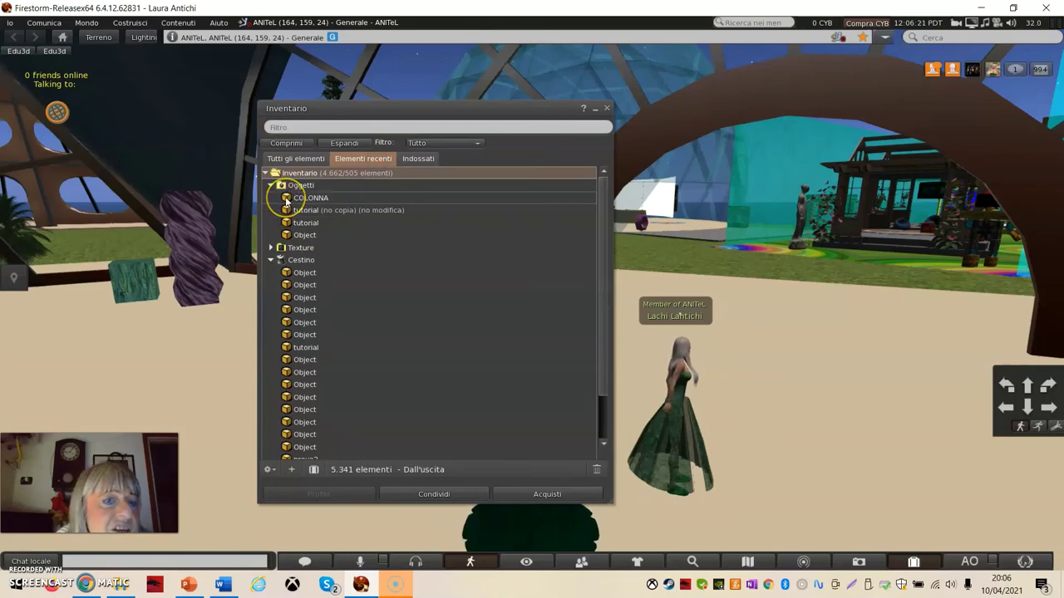
{"action": "left_click_drag", "start_coordinate": [287, 201], "coordinate": [465, 304]}
{"action": "left_click_drag", "start_coordinate": [601, 364], "coordinate": [662, 382]}
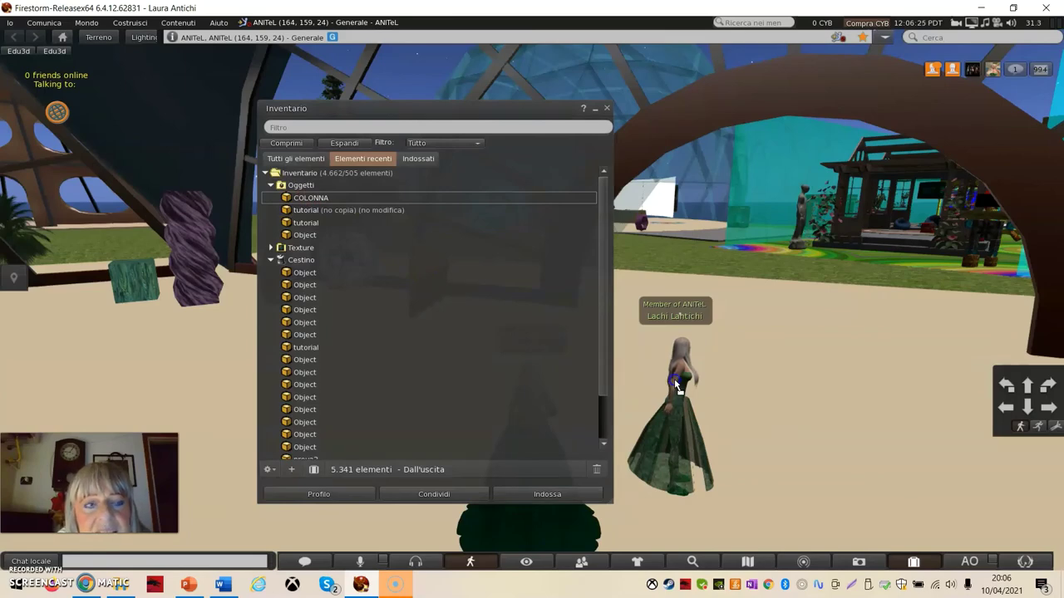
{"action": "left_click_drag", "start_coordinate": [678, 385], "coordinate": [677, 384]}
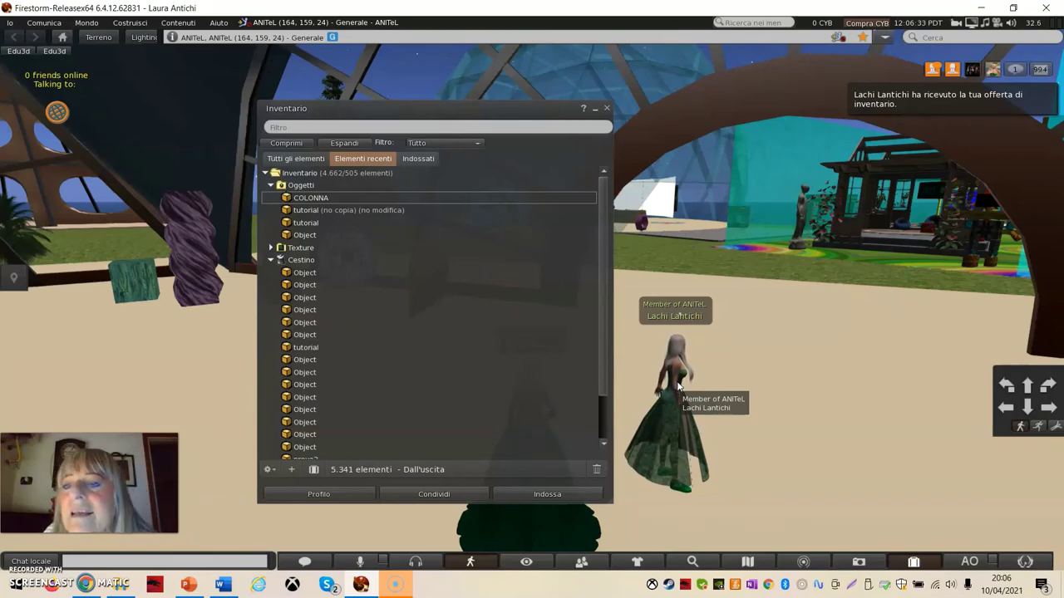
{"action": "mouse_move", "coordinate": [993, 105]}
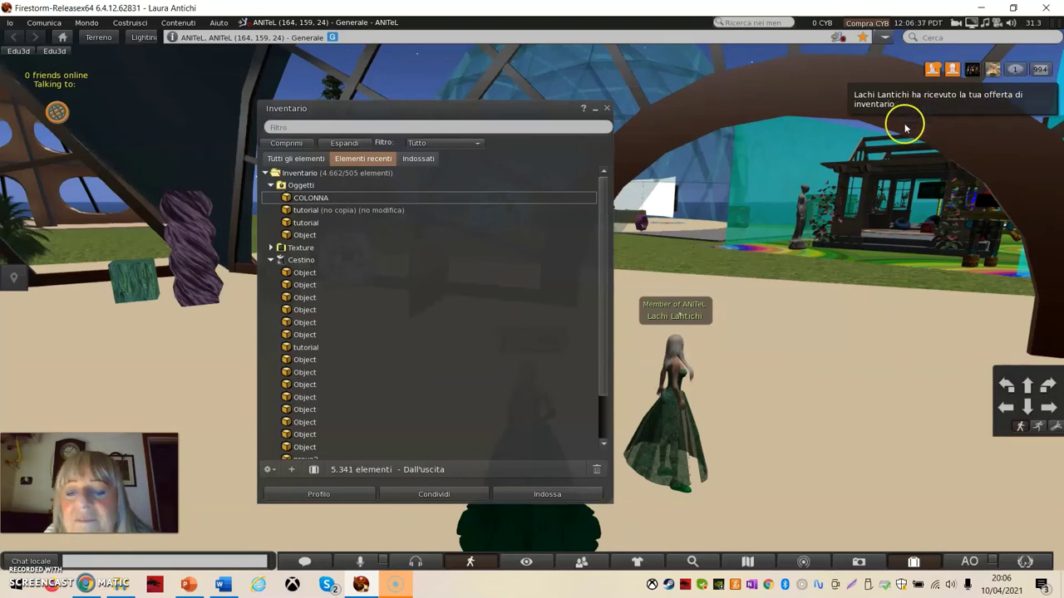
{"action": "mouse_move", "coordinate": [807, 361]}
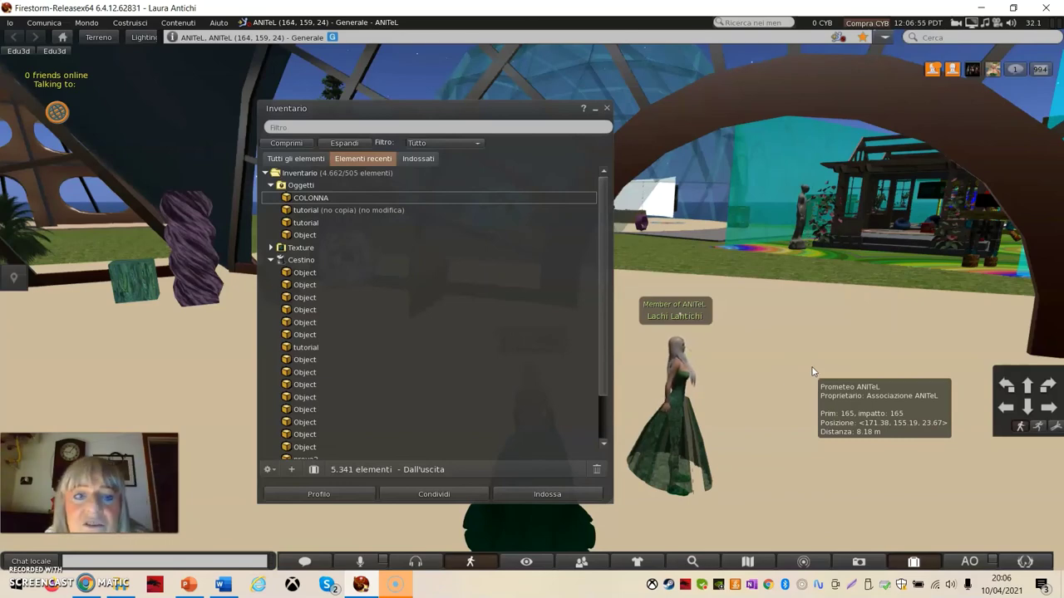
{"action": "left_click", "coordinate": [840, 373]}
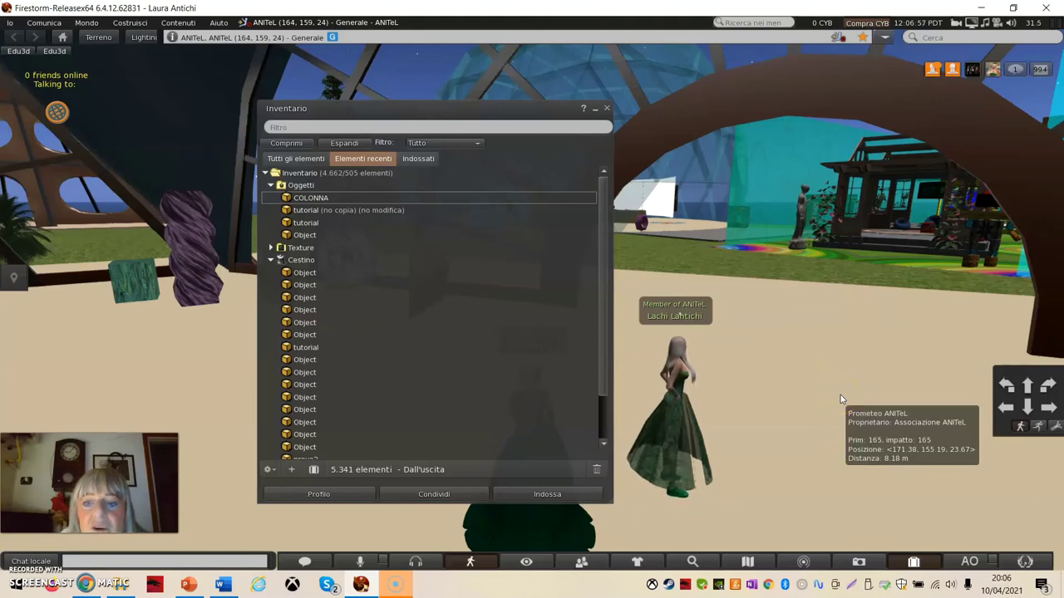
{"action": "left_click", "coordinate": [732, 427]}
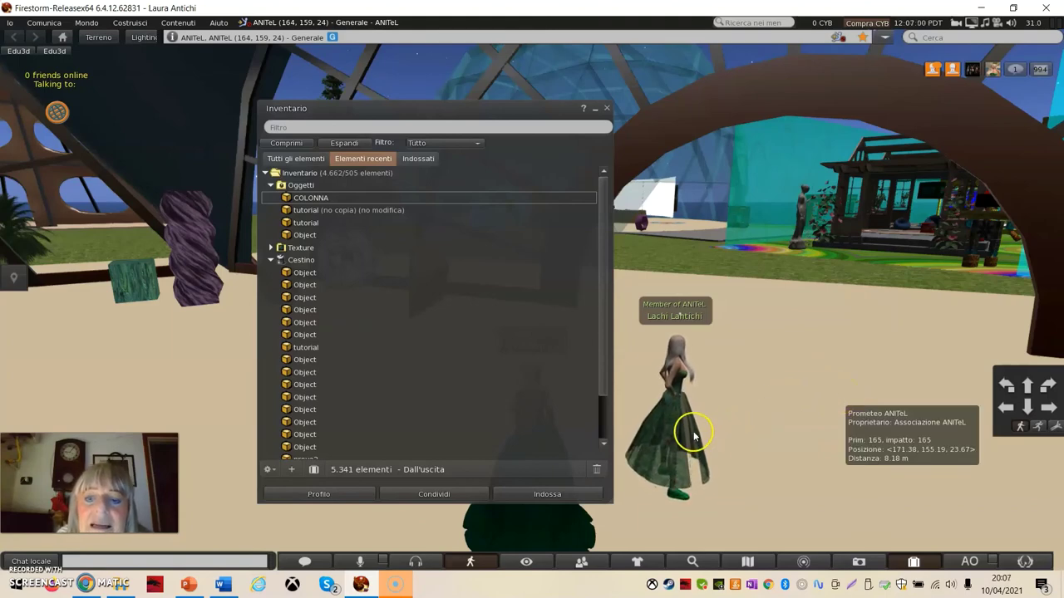